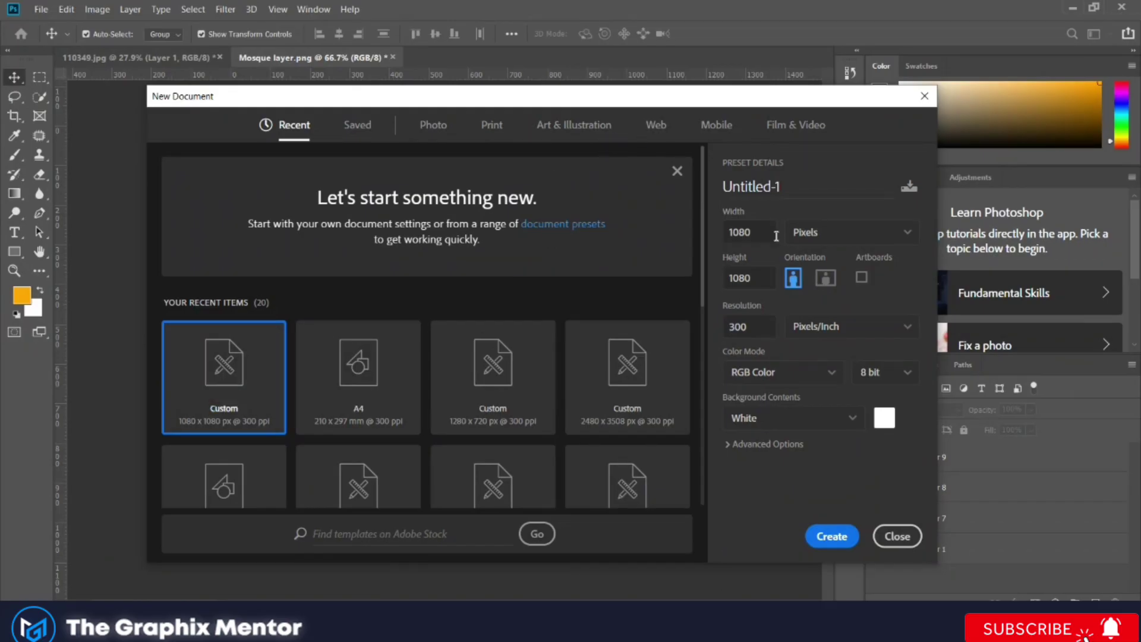
Create a new blank 1080×1080 px, 72 ppi document
click(773, 234)
text(72)
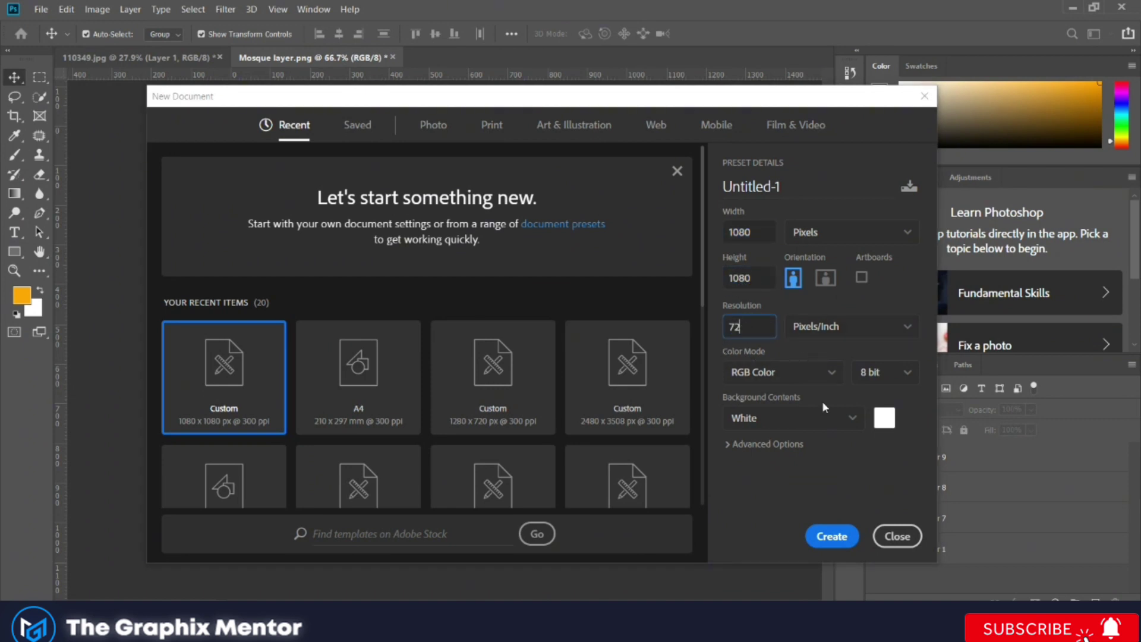
click(831, 536)
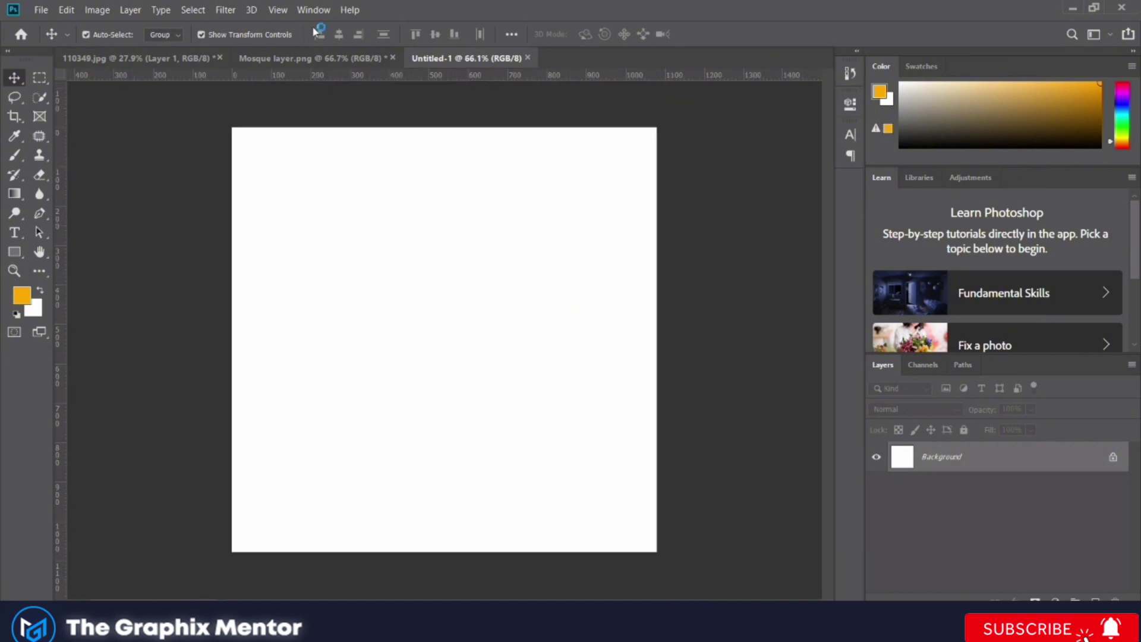
click(278, 10)
click(315, 406)
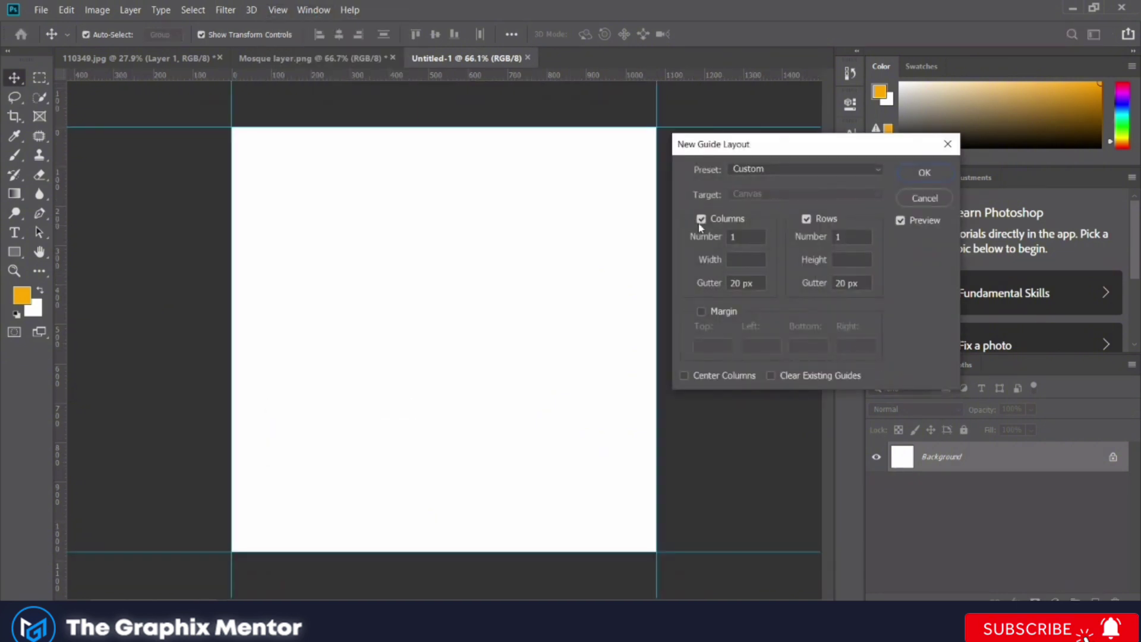
key(Return)
Add a guide layout with columns and rows off and 50 px margins on every side
click(288, 13)
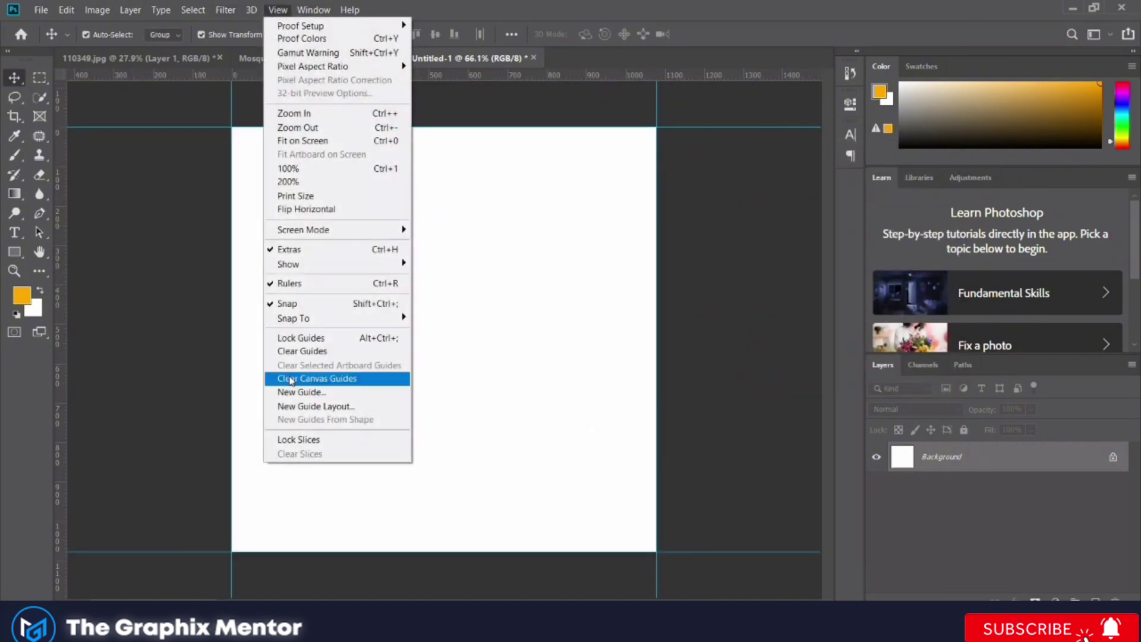
click(315, 406)
click(702, 219)
click(807, 218)
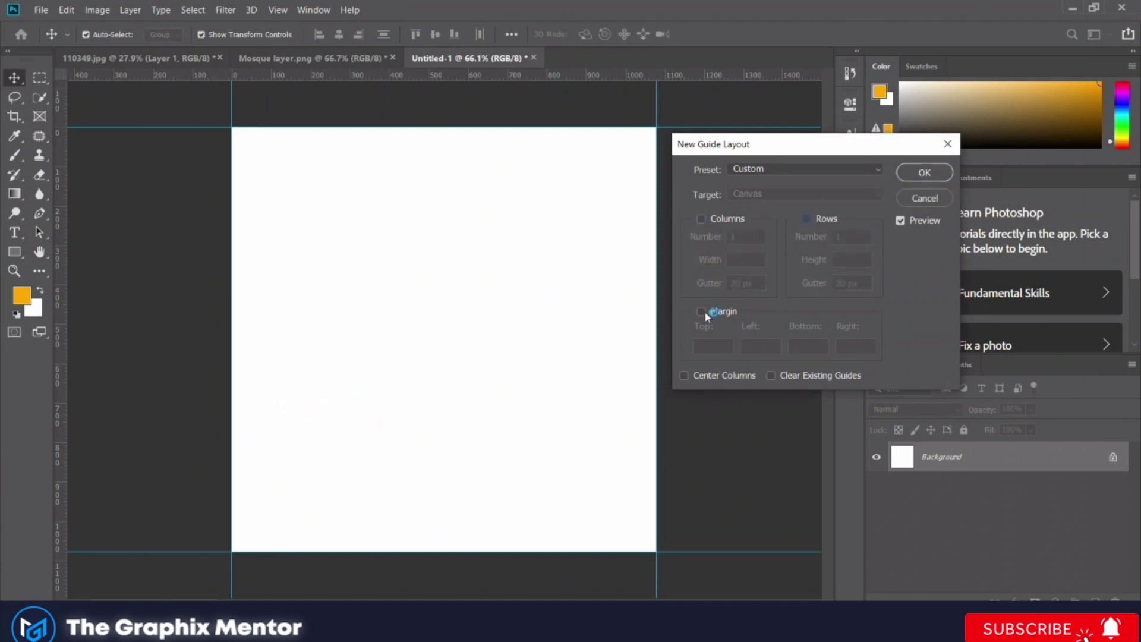
click(702, 311)
text(50)
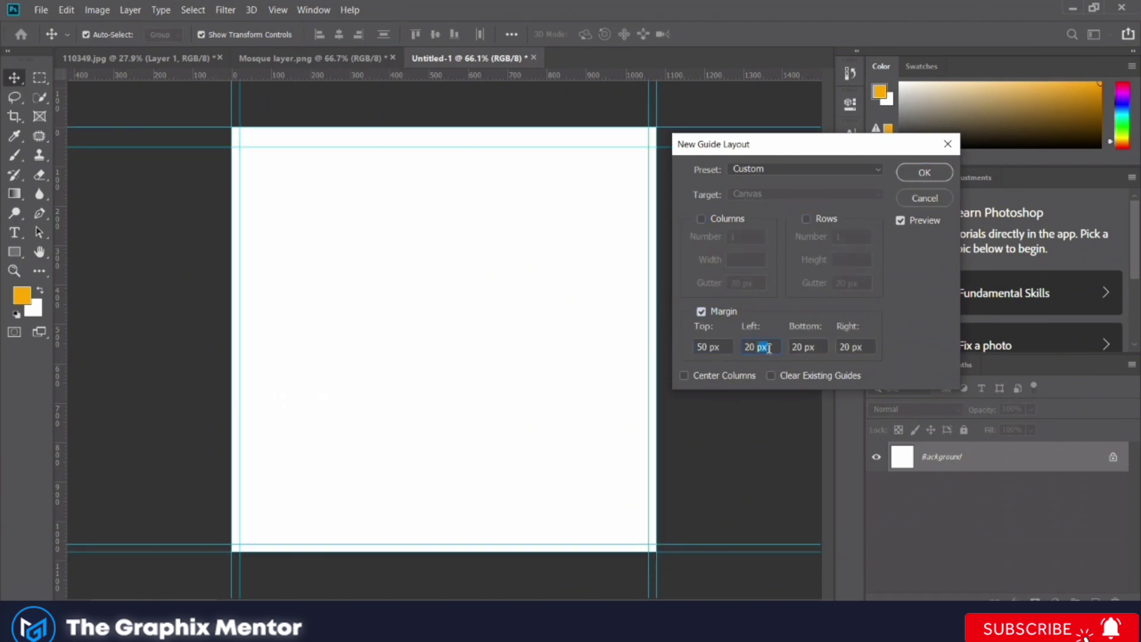
text(50)
key(Tab)
text(50)
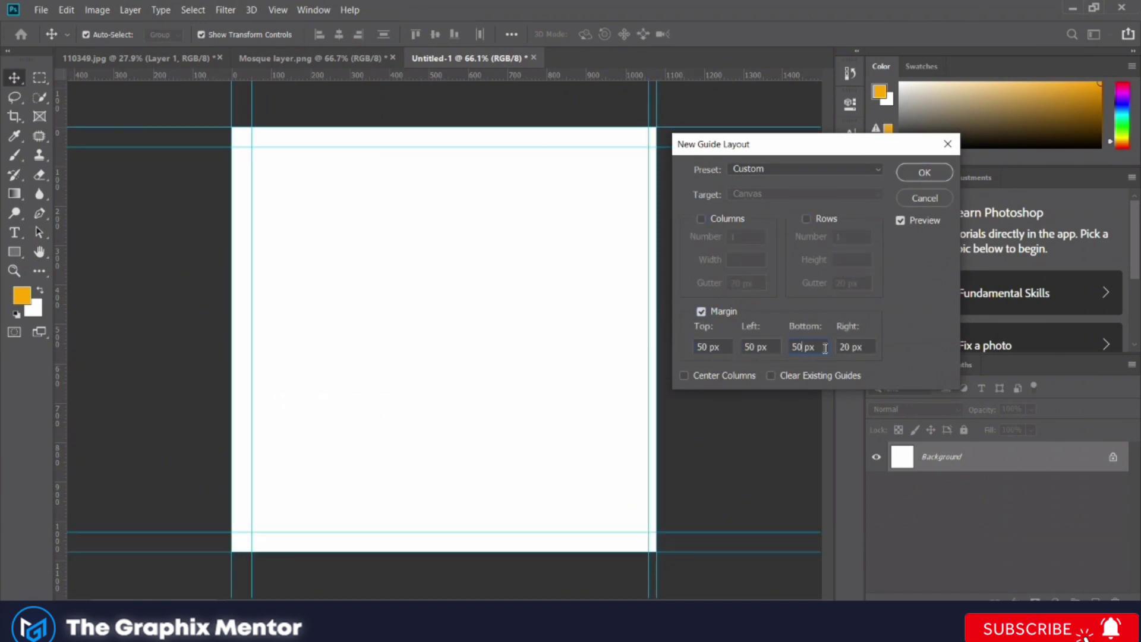
text(50)
click(924, 173)
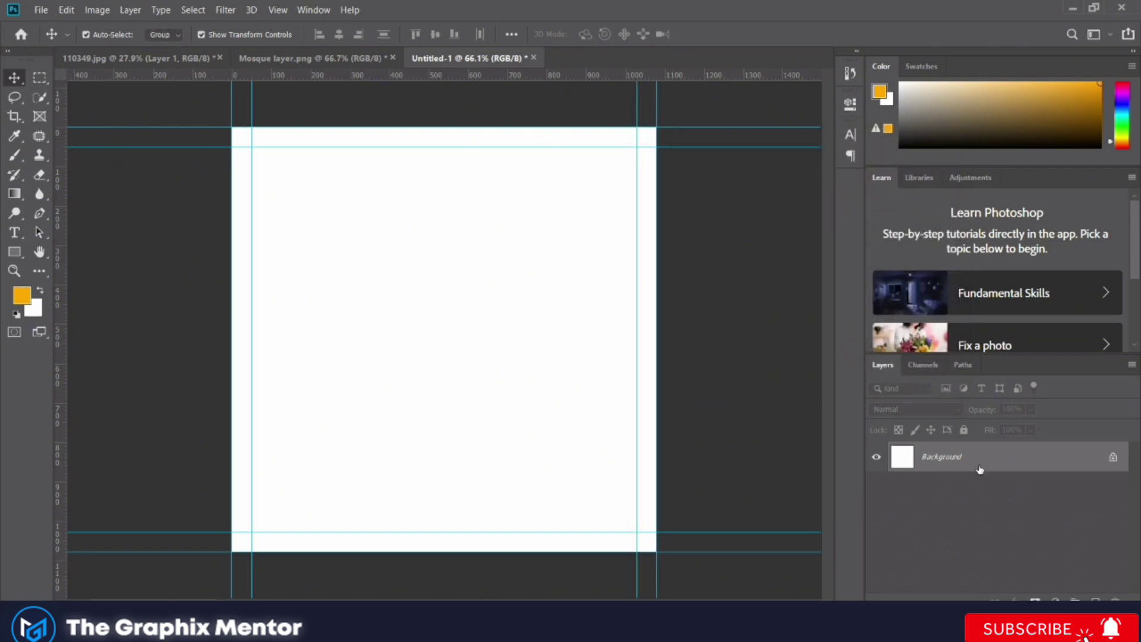
Add a navy #00101e Solid Color fill layer and fit the whole canvas in view
click(1055, 601)
click(1050, 353)
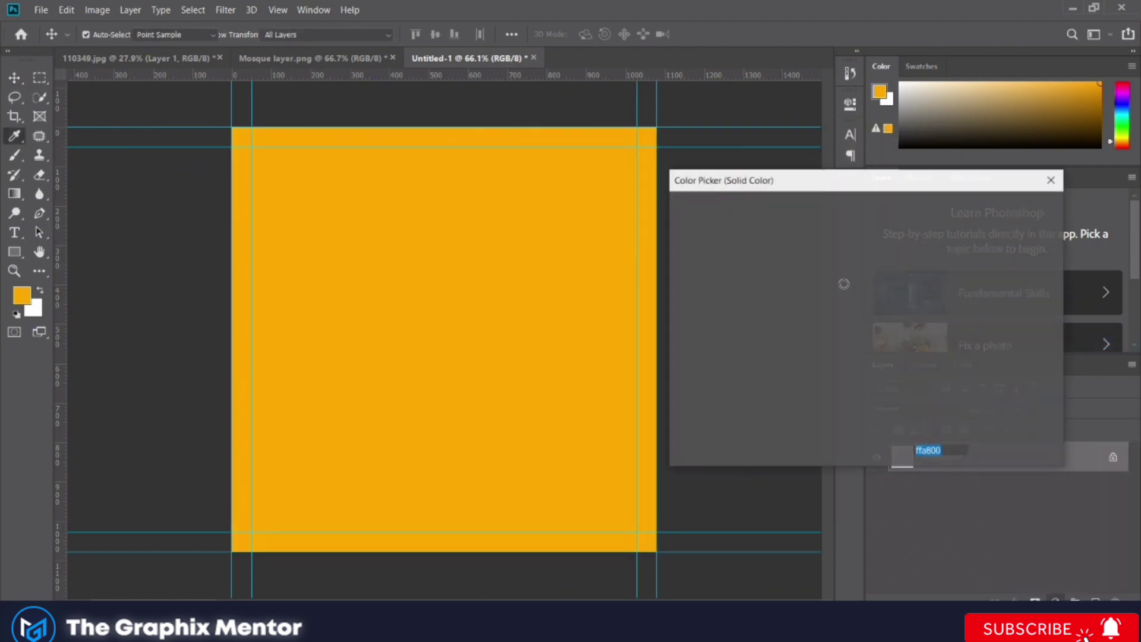
mouse_move(878, 384)
mouse_down()
mouse_move(878, 400)
mouse_move(878, 295)
mouse_up()
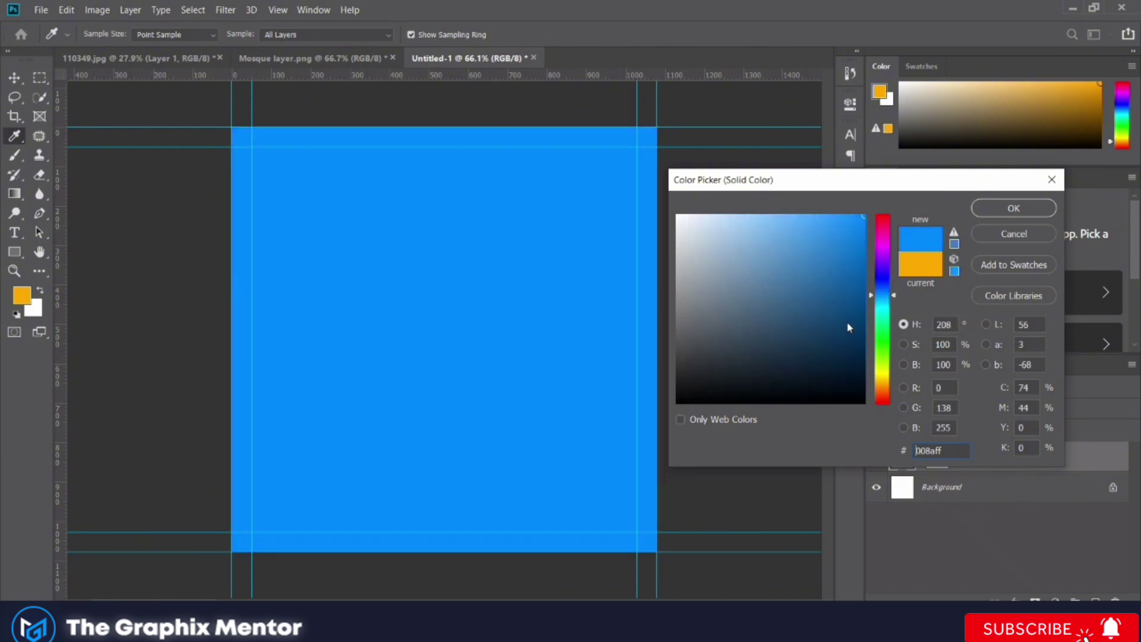
click(867, 378)
key(Return)
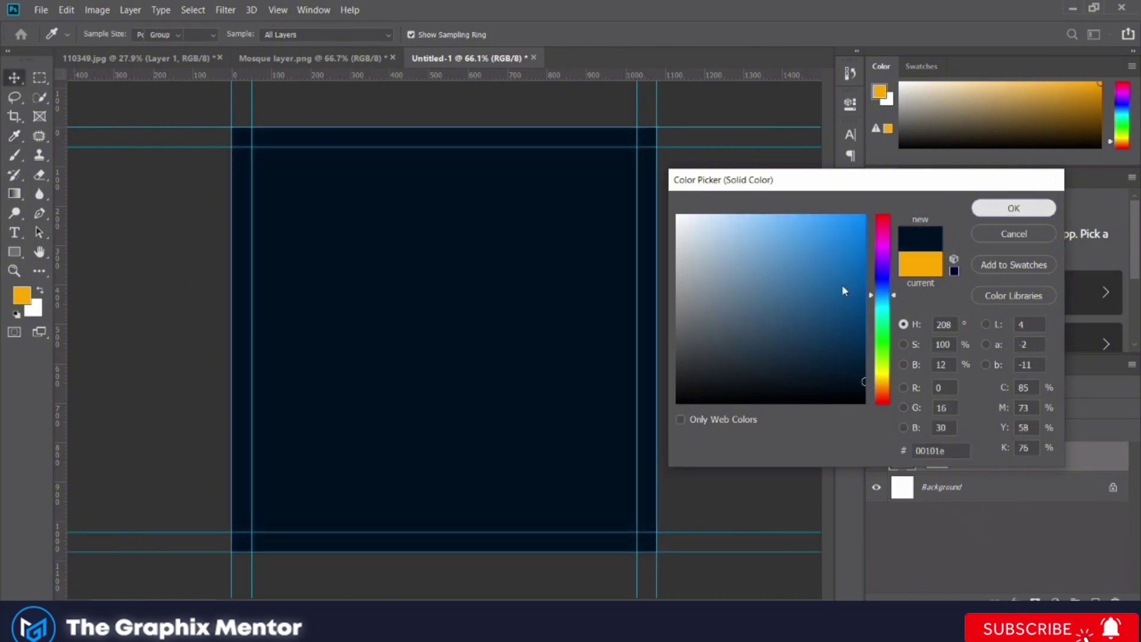
key(ctrl+0)
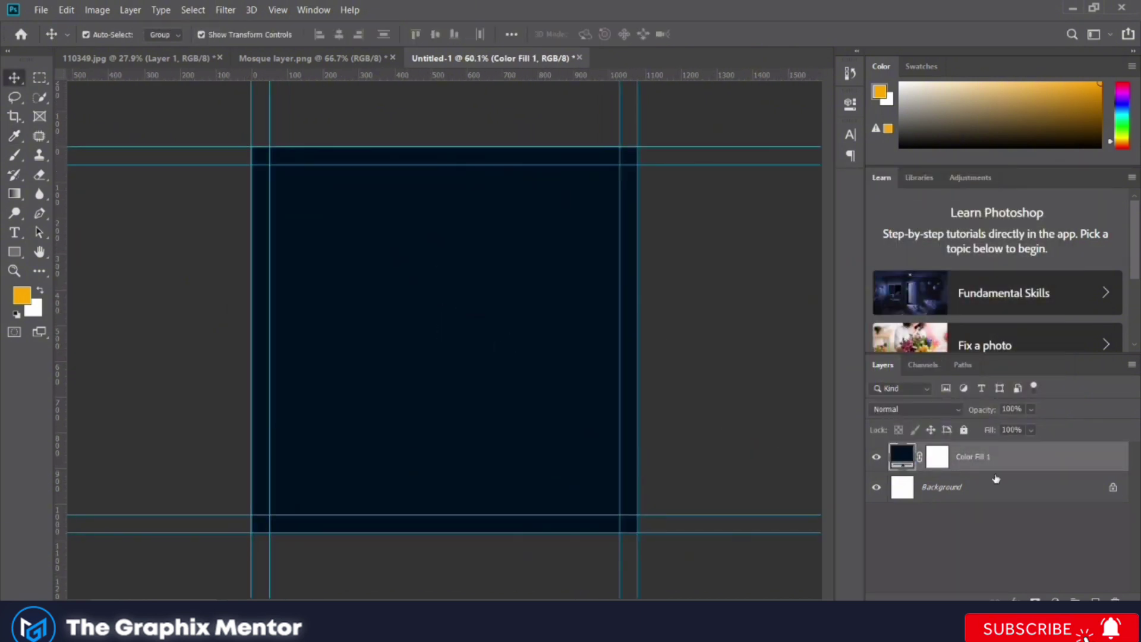
Unlock the background, add a new empty layer, and pick a 617 px soft round brush
click(1114, 488)
key(ctrl+shift+alt+n)
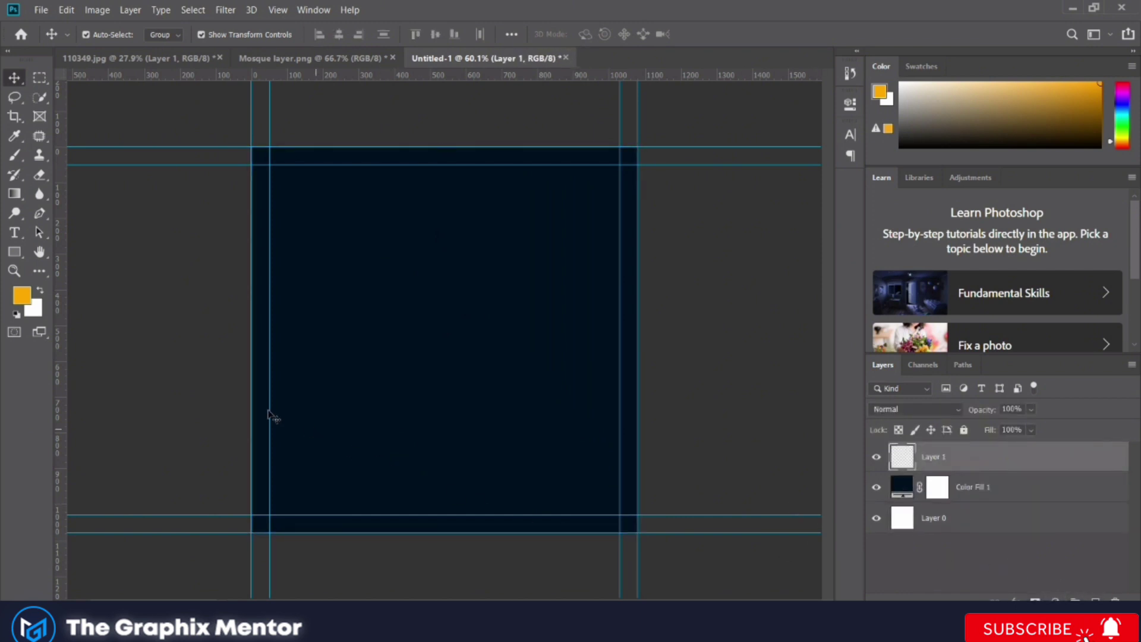
click(11, 163)
key(x)
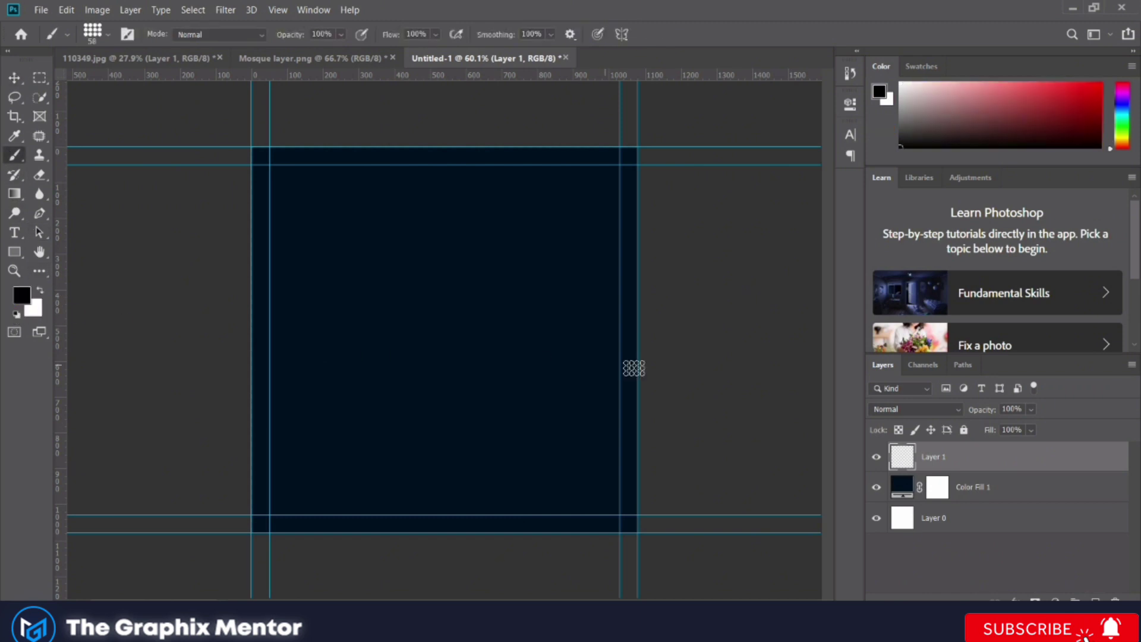
click(109, 35)
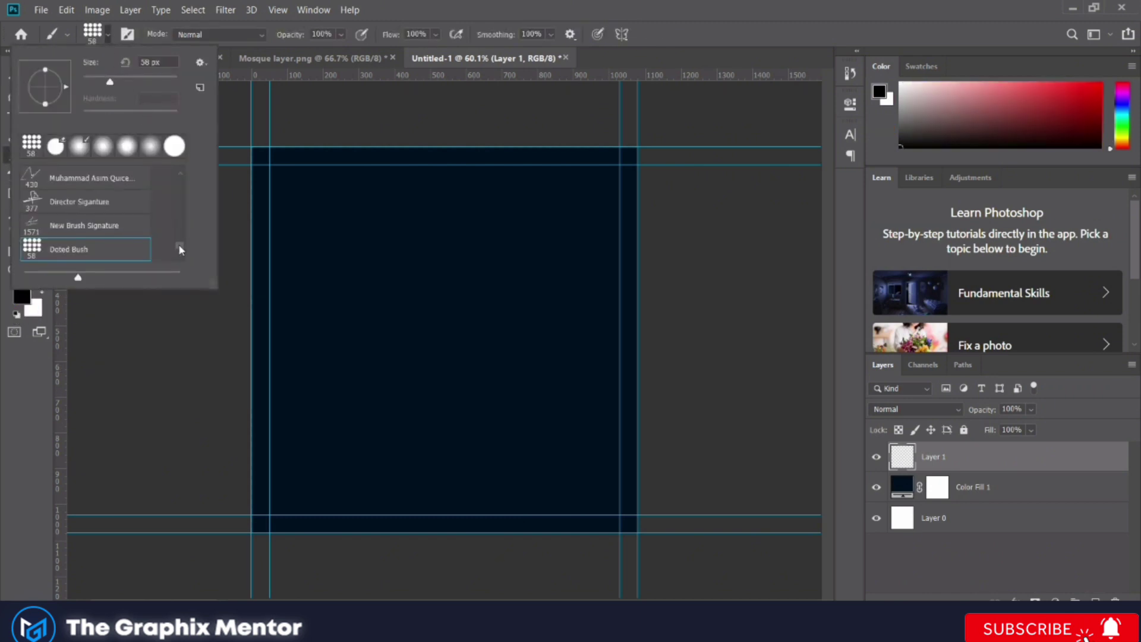
drag(180, 249, 180, 217)
double_click(87, 152)
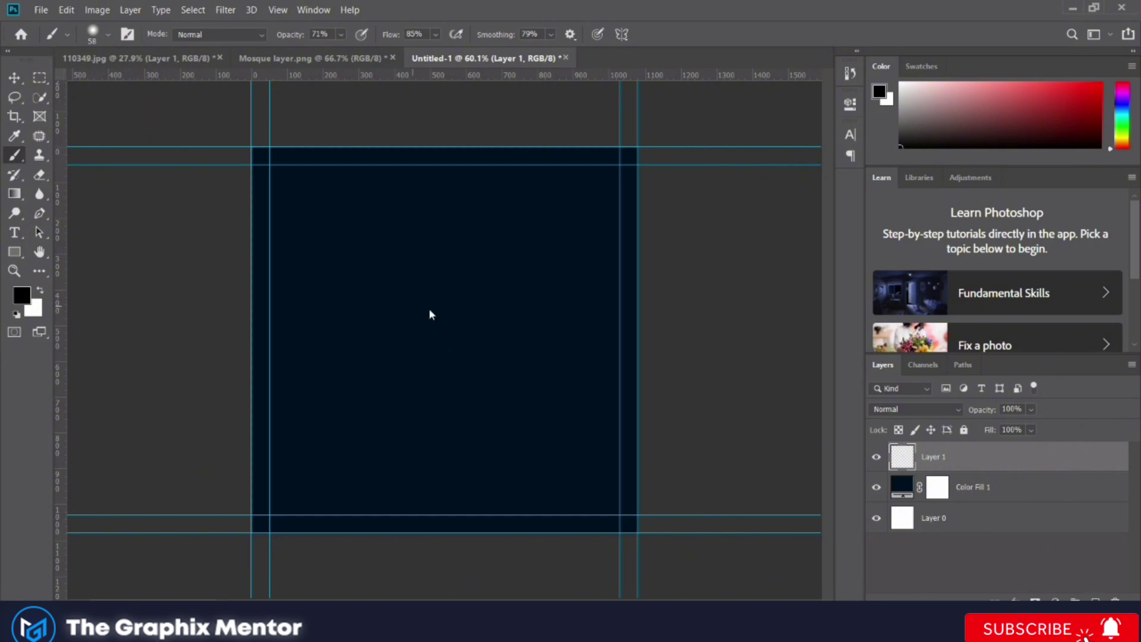
drag(431, 315, 510, 318)
Set the foreground colour to bright blue #0d68b7
click(38, 291)
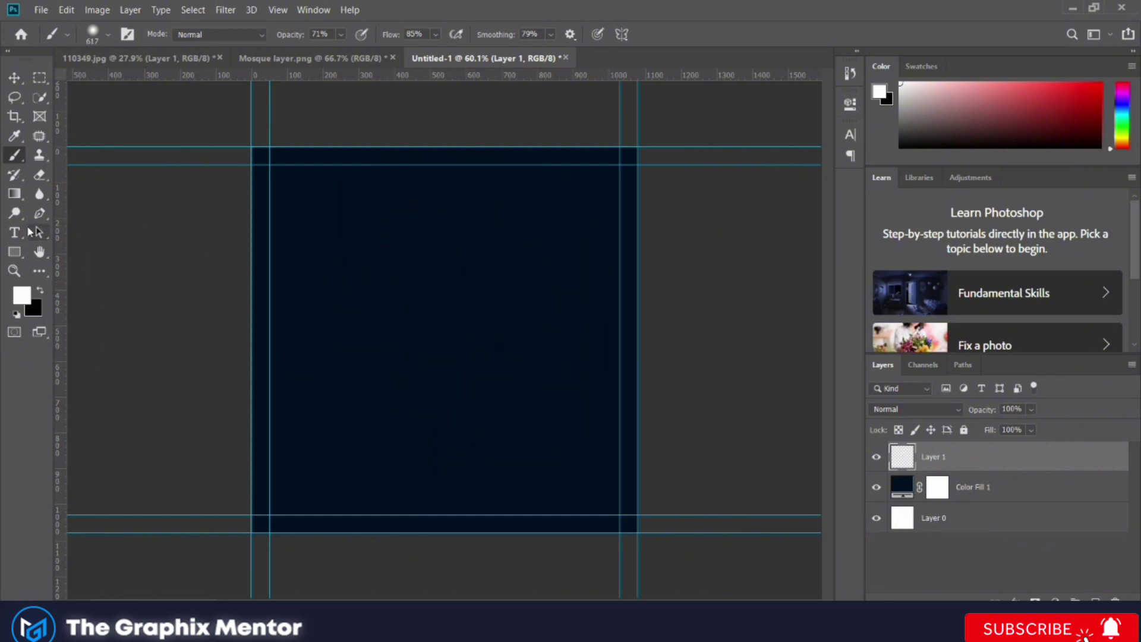
key(i)
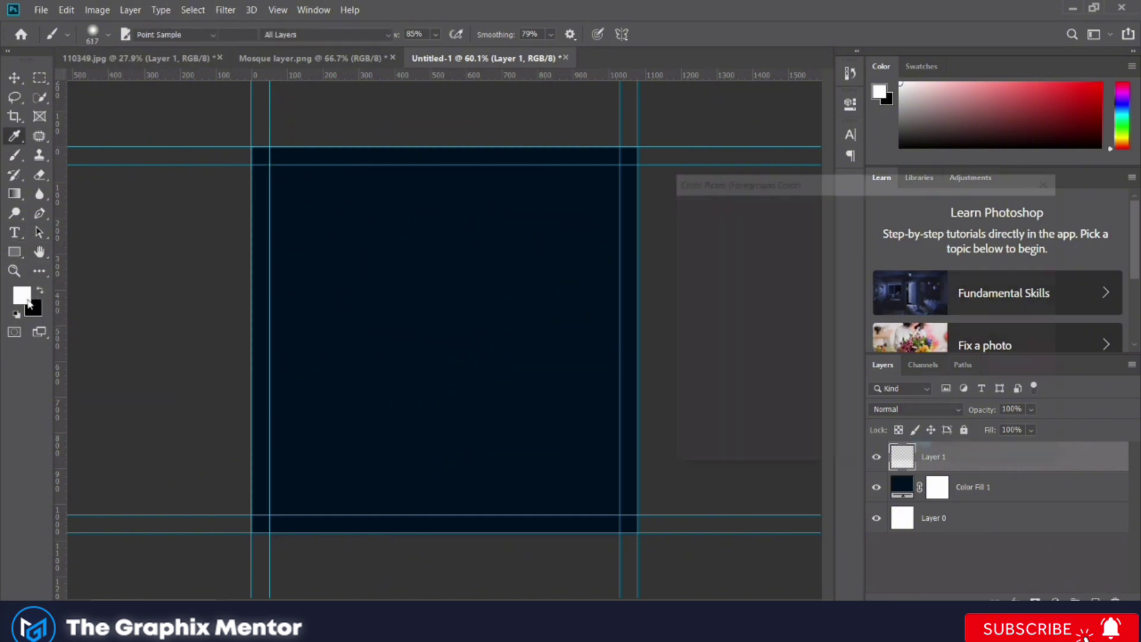
click(534, 294)
mouse_move(858, 330)
mouse_down()
mouse_move(798, 242)
mouse_move(757, 212)
mouse_move(863, 219)
mouse_up()
click(1014, 208)
Paint a single soft blue glow at the canvas centre and nudge it slightly
key(b)
drag(423, 334, 459, 377)
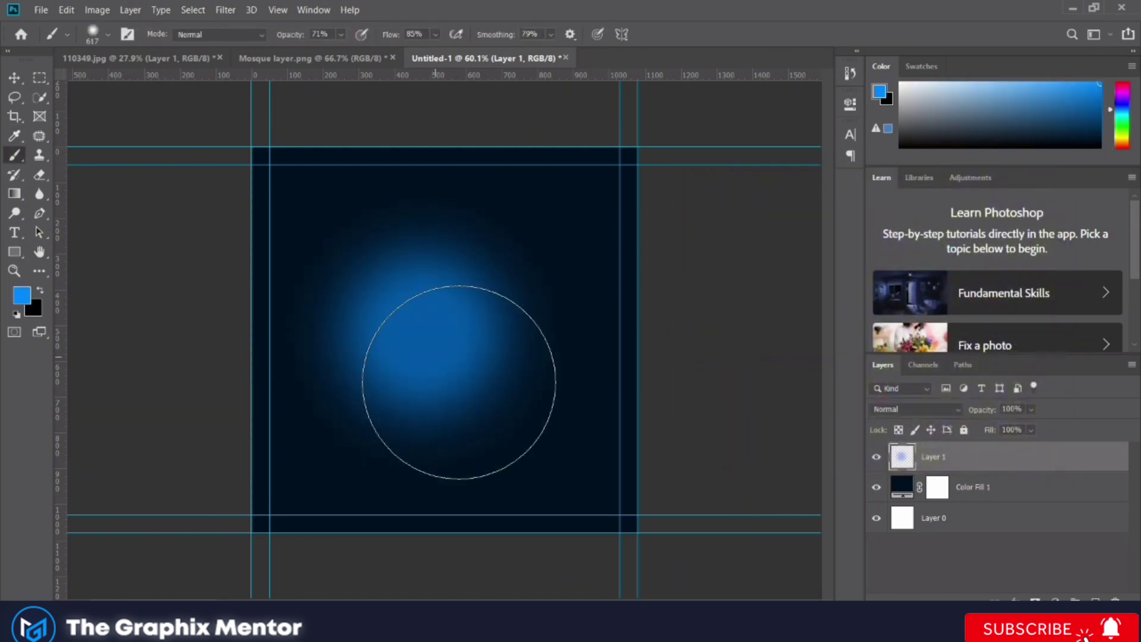
key(ctrl+z)
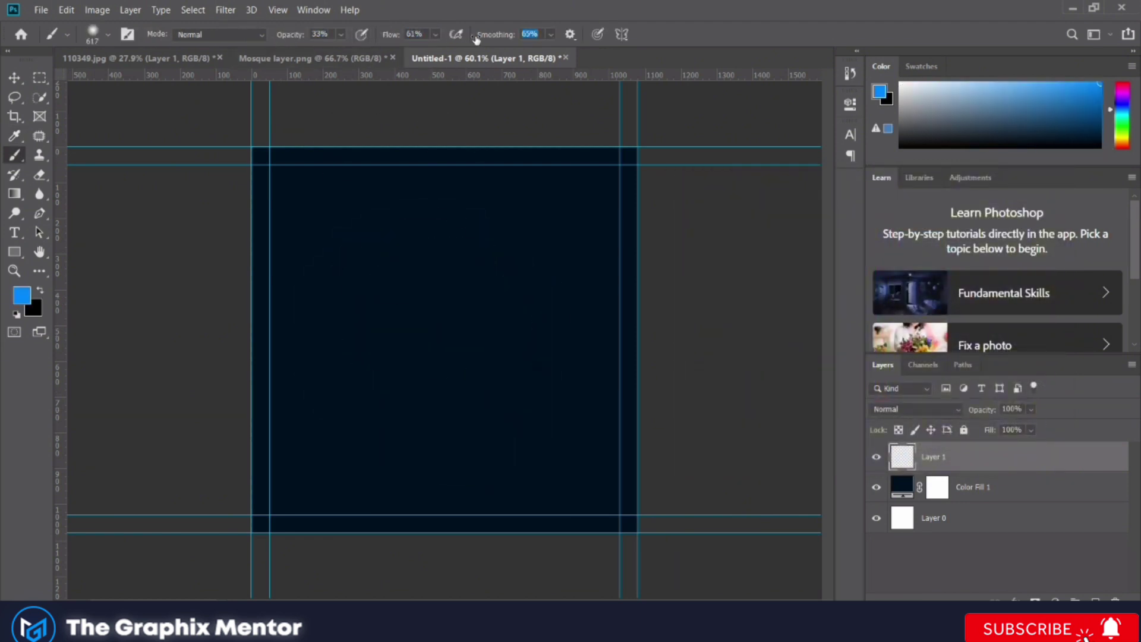
drag(476, 39, 458, 39)
click(437, 336)
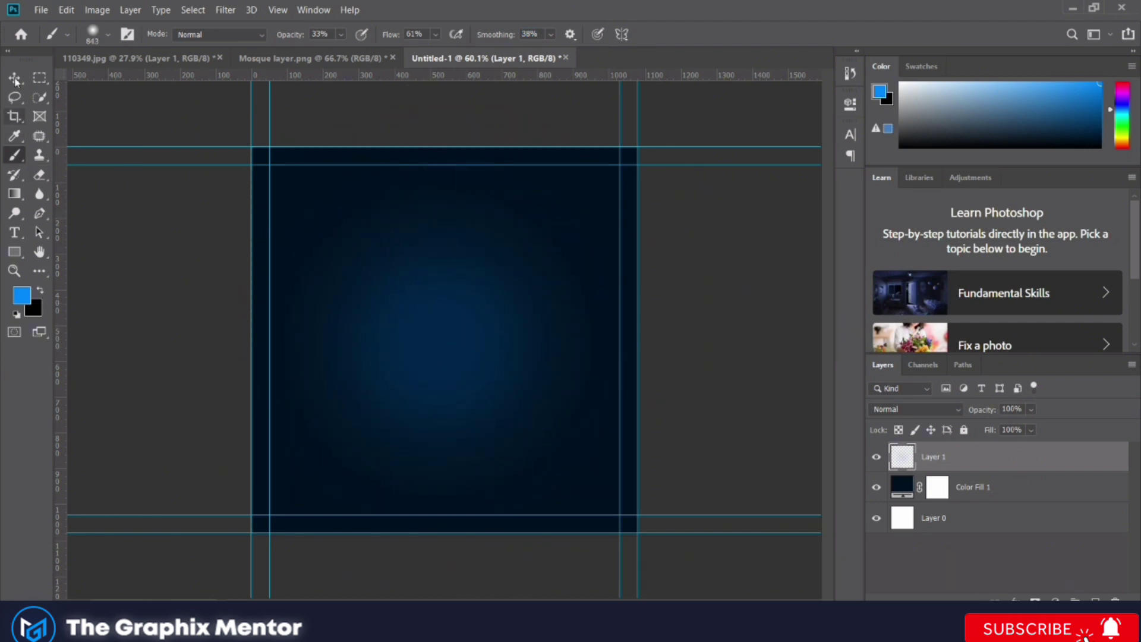
click(15, 78)
drag(446, 327, 458, 310)
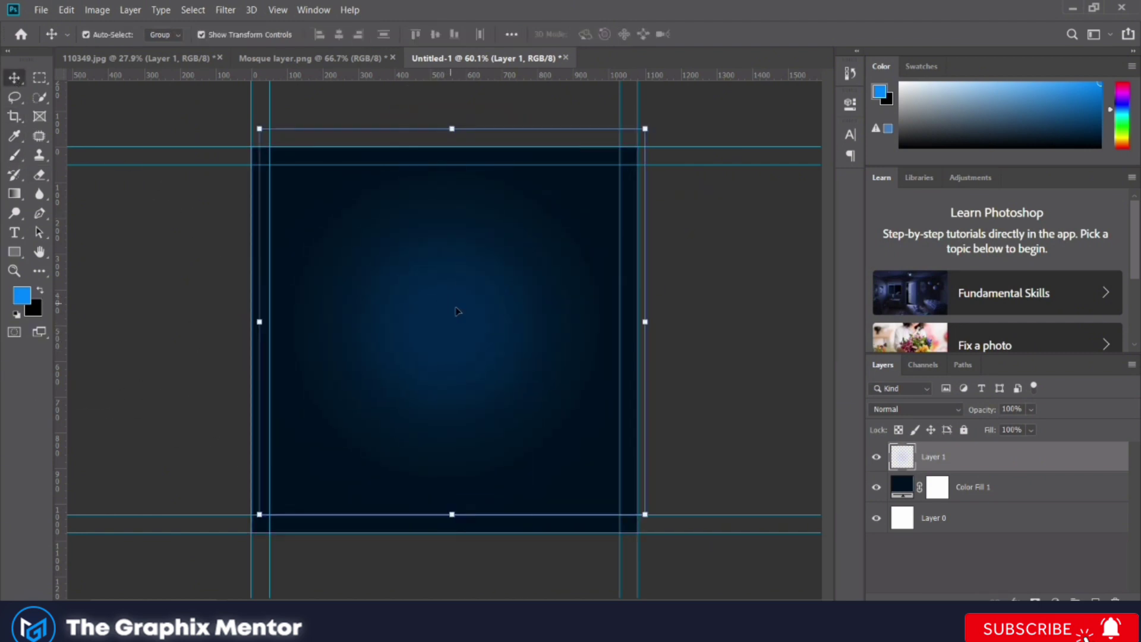
Place the cherry-tree wooden table image and scale it to fill the 1080 px canvas width
click(680, 381)
scroll(675, 368, down, 1)
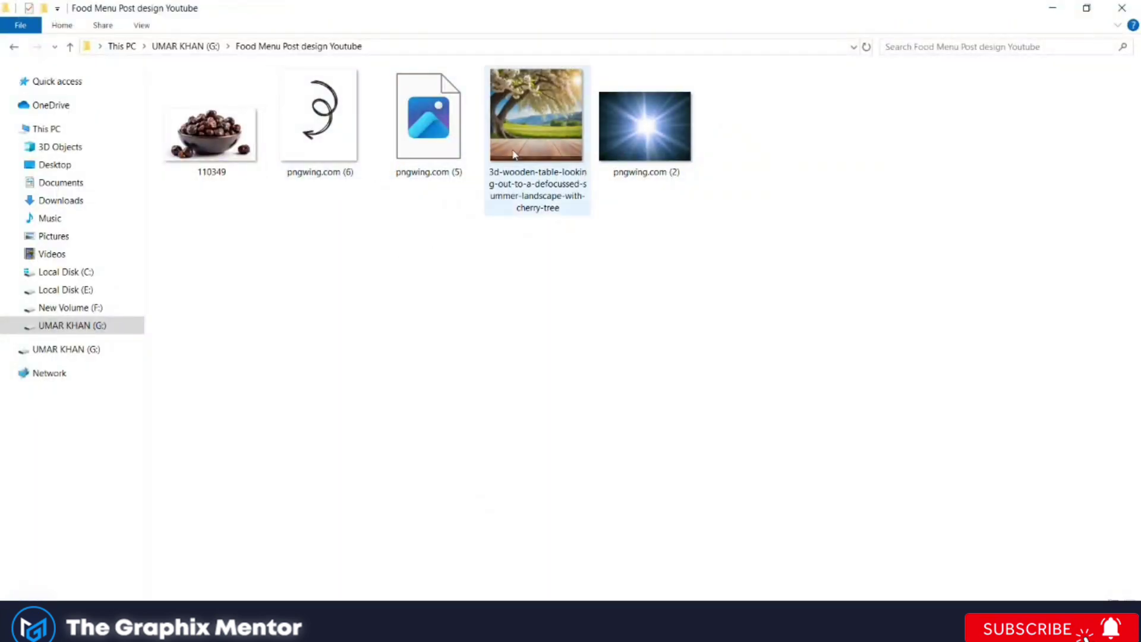
click(531, 177)
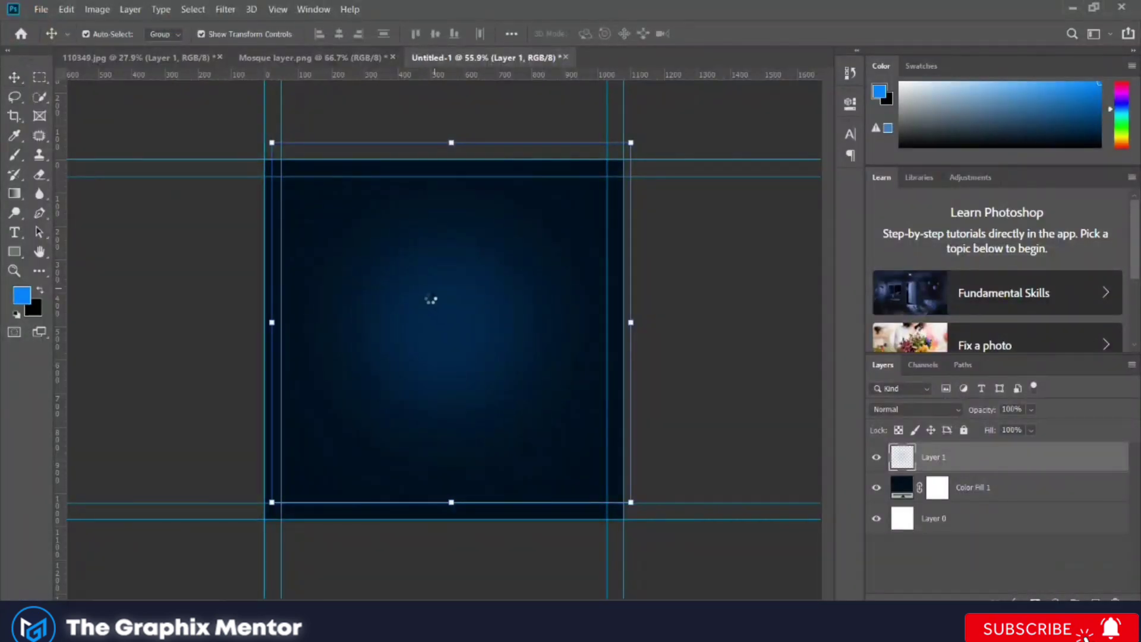
drag(531, 176, 454, 344)
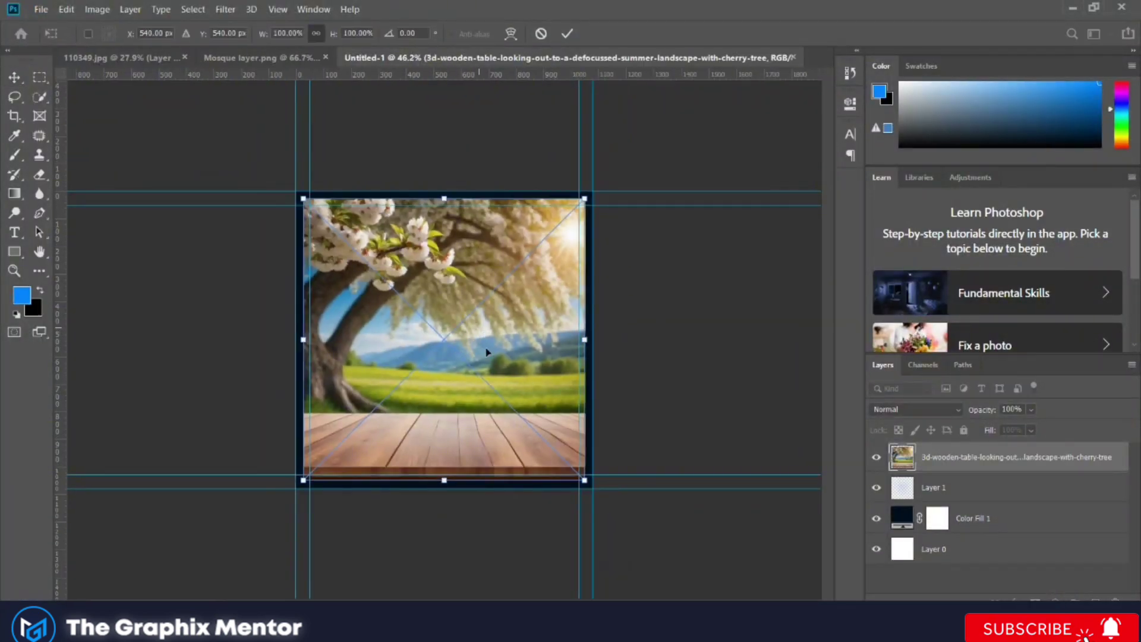
drag(445, 486, 452, 491)
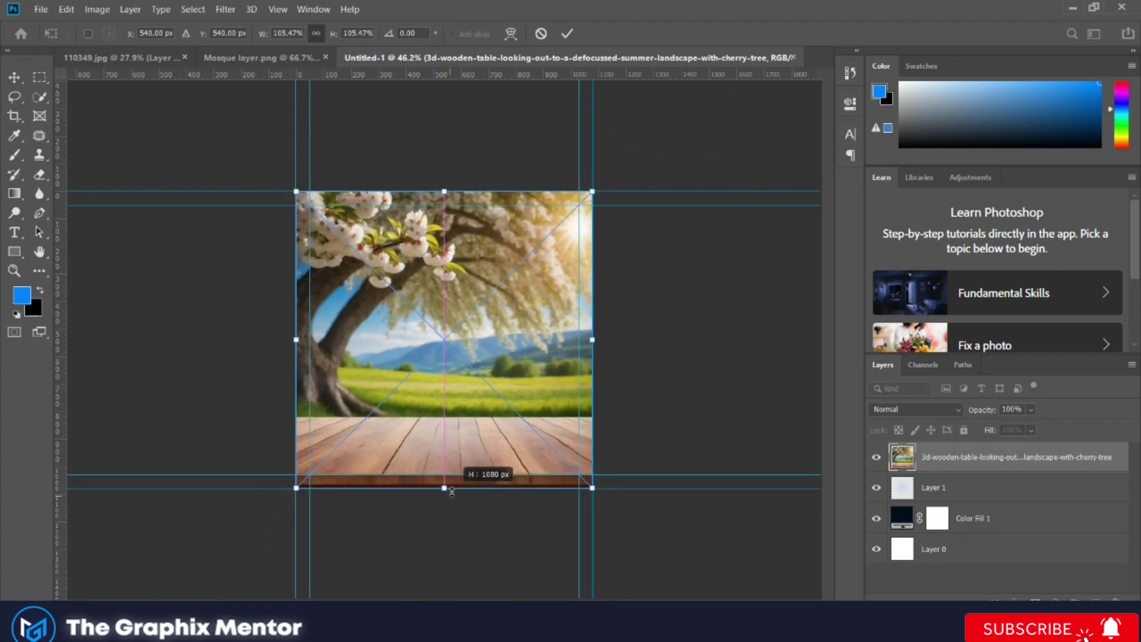
key(Return)
Mask the table image so only the wooden tabletop strip along the bottom shows
key(m)
key(ctrl+plus)
key(ctrl+plus)
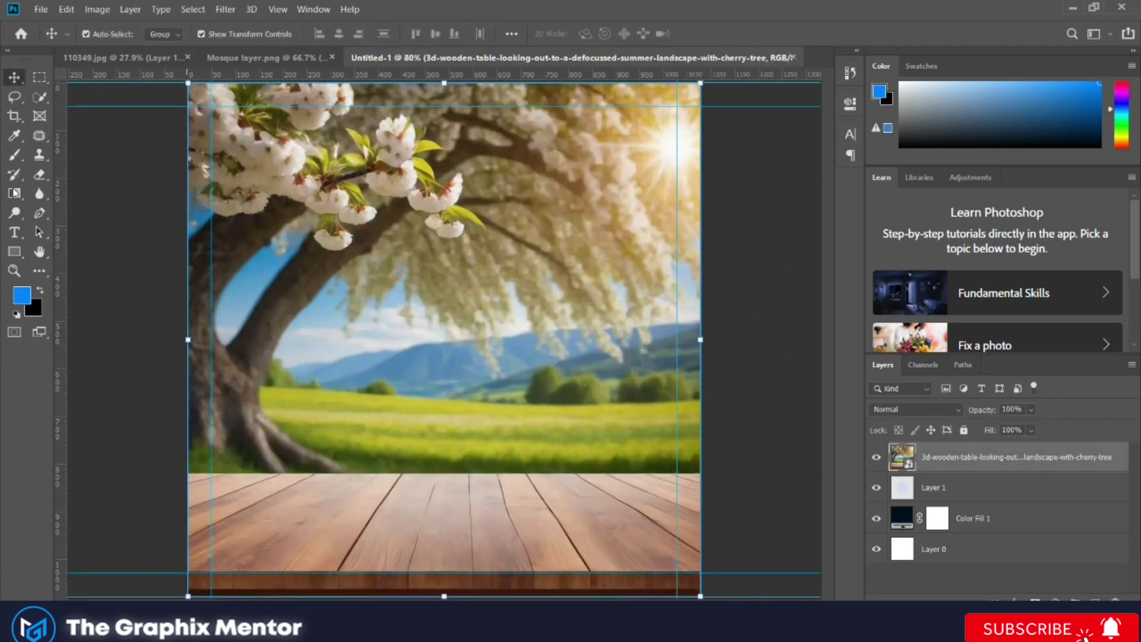
drag(187, 467, 713, 591)
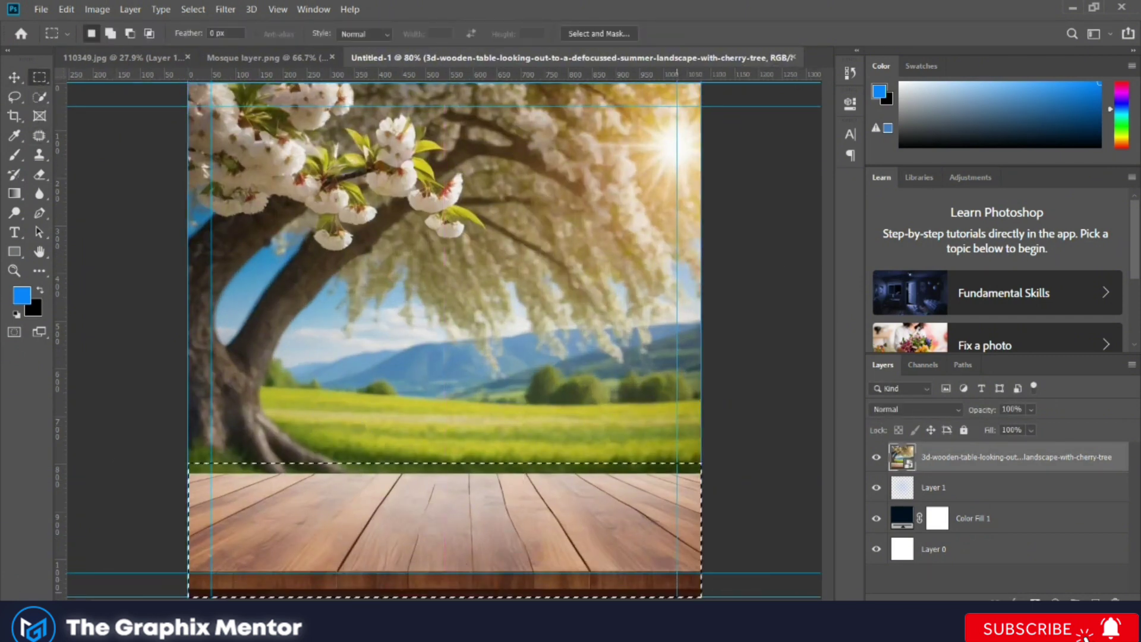
key(Down)
key(Down)
key(Down)
key(Down)
key(Down)
key(Down)
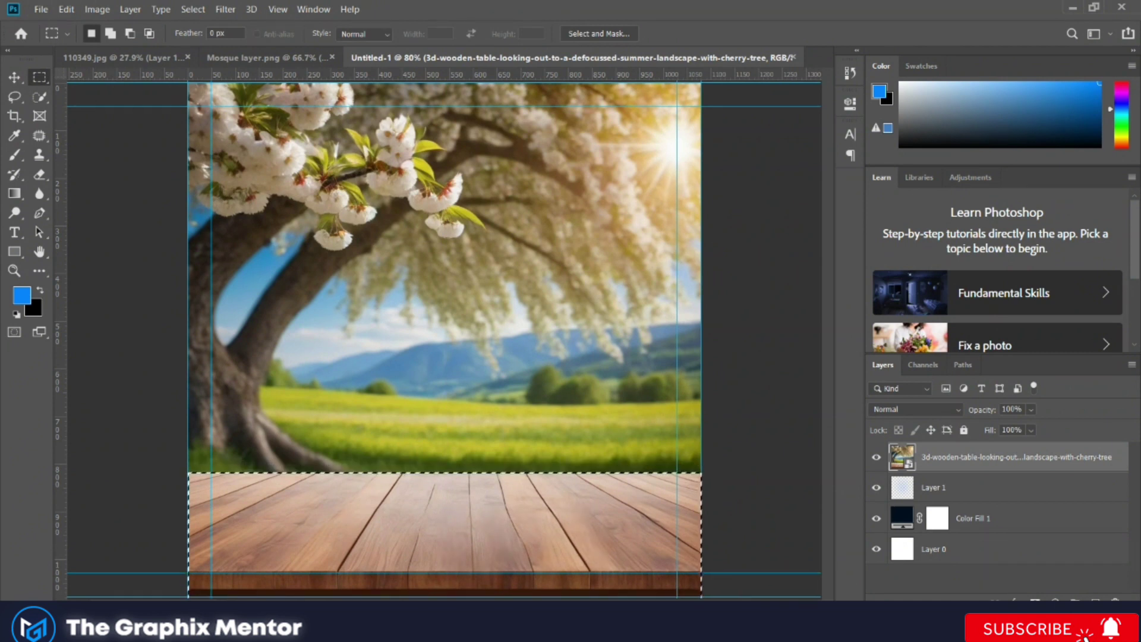
key(Down)
key(Down)
key(Down)
click(1055, 602)
key(ctrl+minus)
key(ctrl+minus)
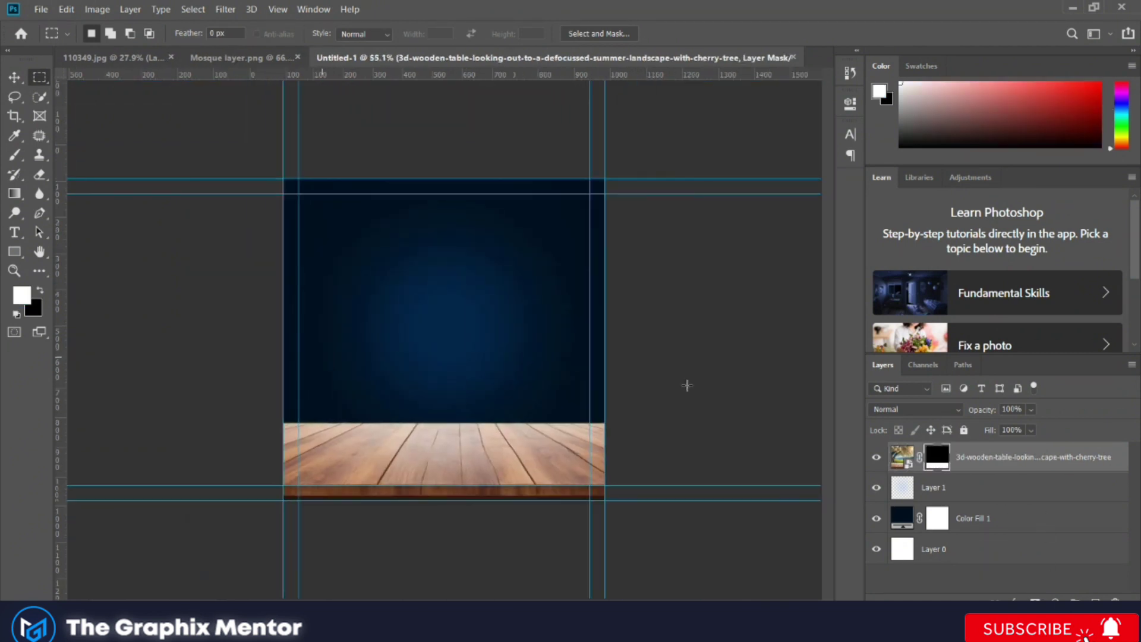
key(v)
scroll(406, 424, up, 3)
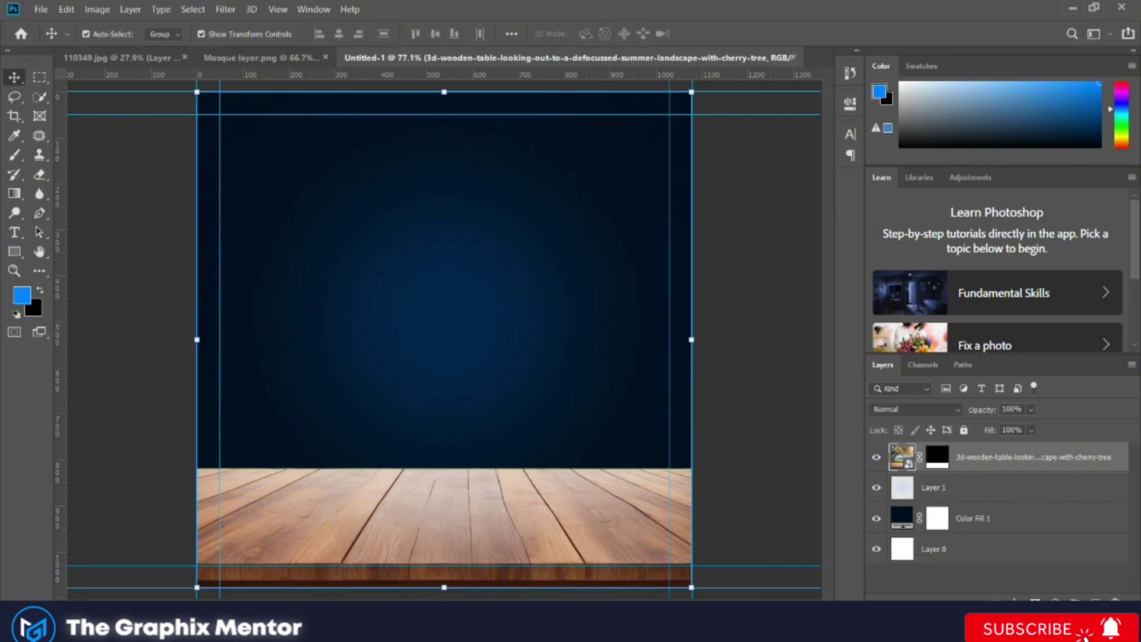
Add a clipped Levels adjustment to the table with inputs 87/1.00/255 and output 14
click(1056, 600)
click(1029, 399)
drag(814, 254, 763, 254)
click(722, 350)
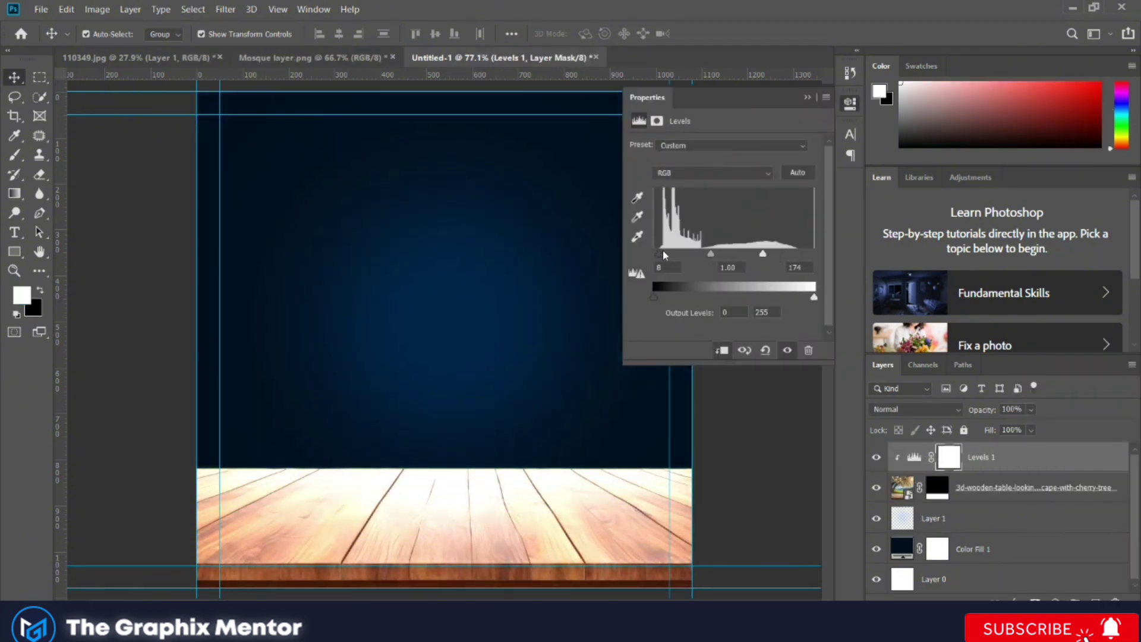
drag(654, 254, 686, 254)
drag(763, 254, 815, 254)
drag(654, 297, 662, 298)
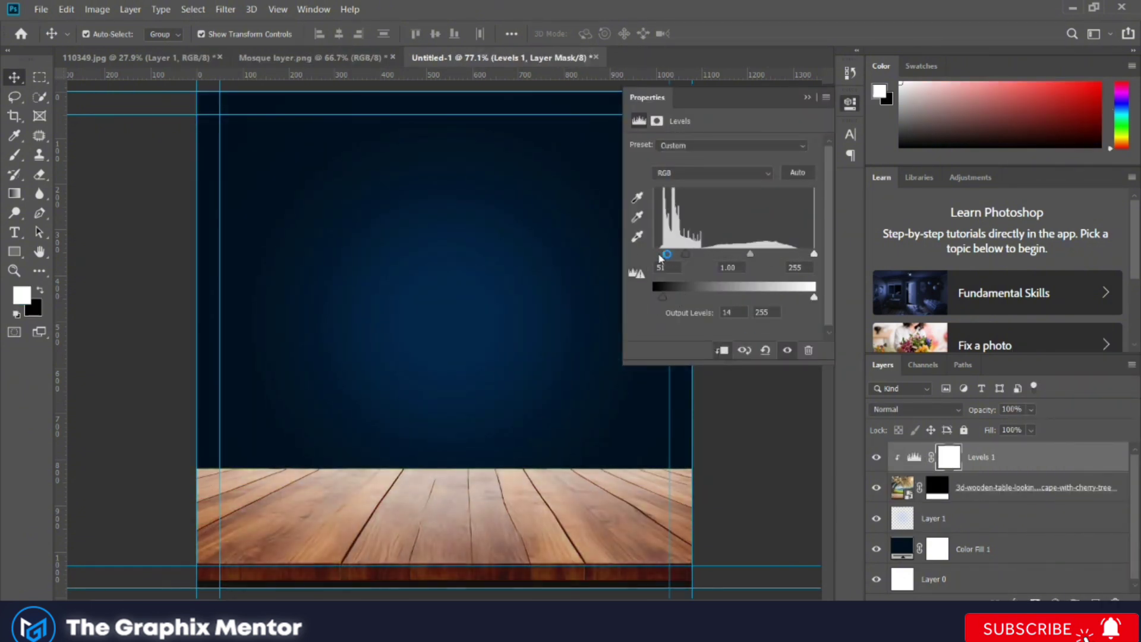
drag(685, 254, 708, 254)
click(807, 97)
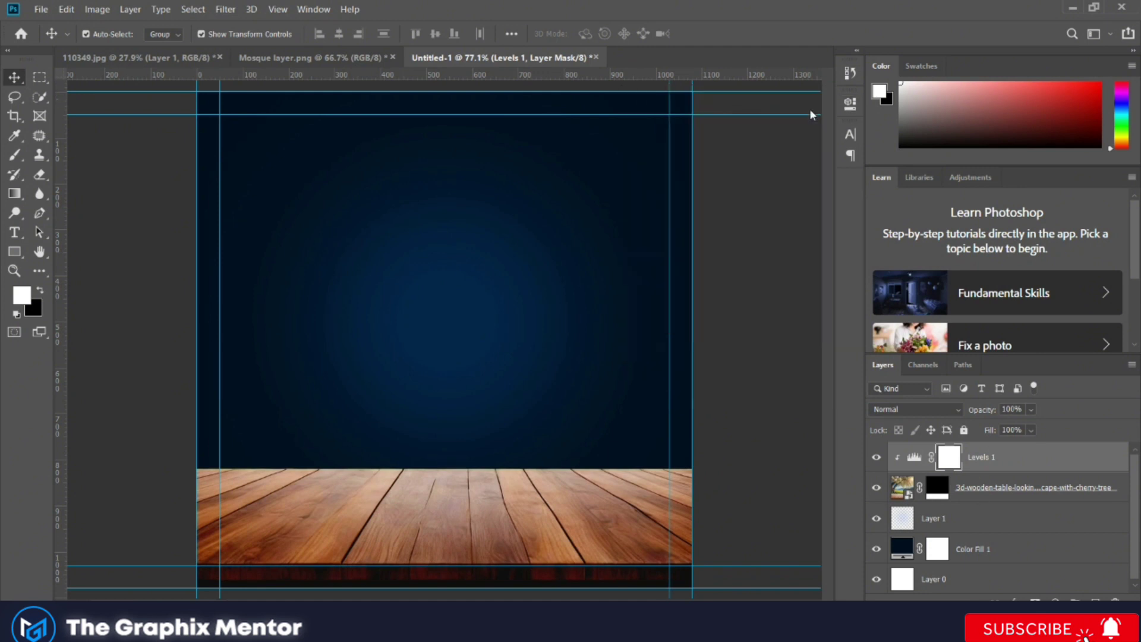
Add a Curves adjustment clipped to the table layer
click(1056, 599)
click(1046, 422)
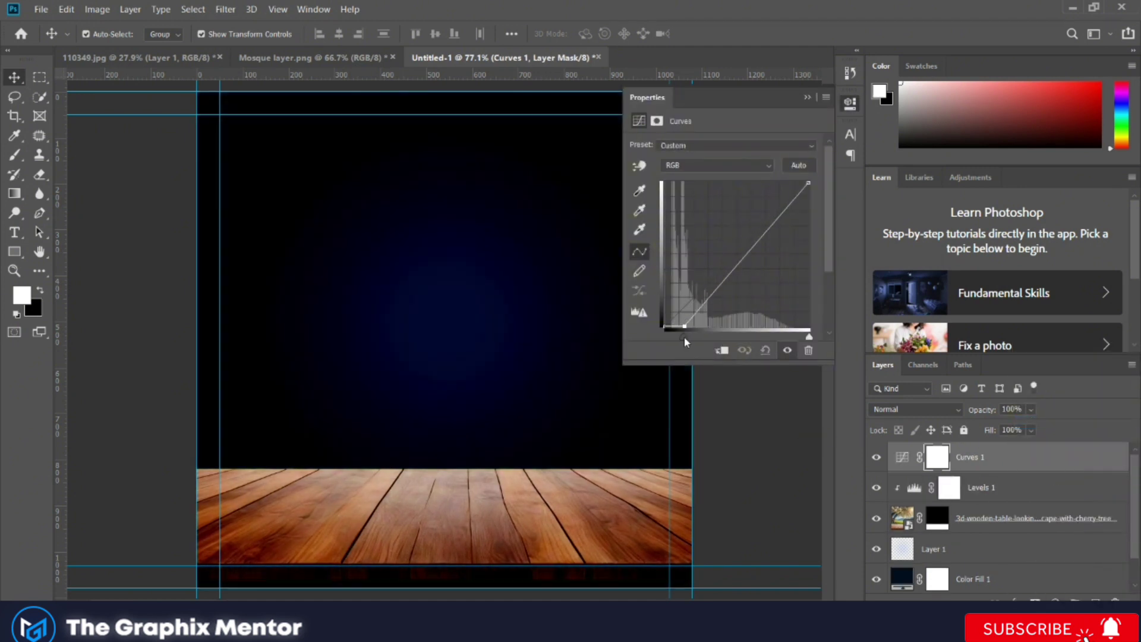
click(722, 350)
click(807, 97)
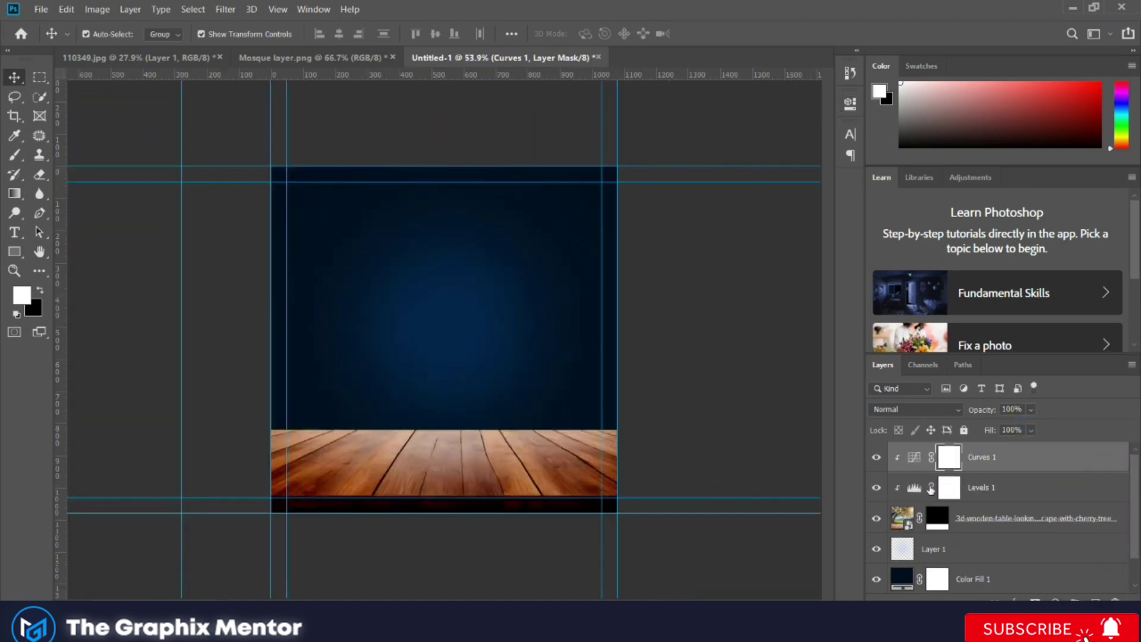
Group the table layers, then group Layer 1, Color Fill 1 and Layer 0 as 'Background'
key(ctrl+g)
text(Desk layer)
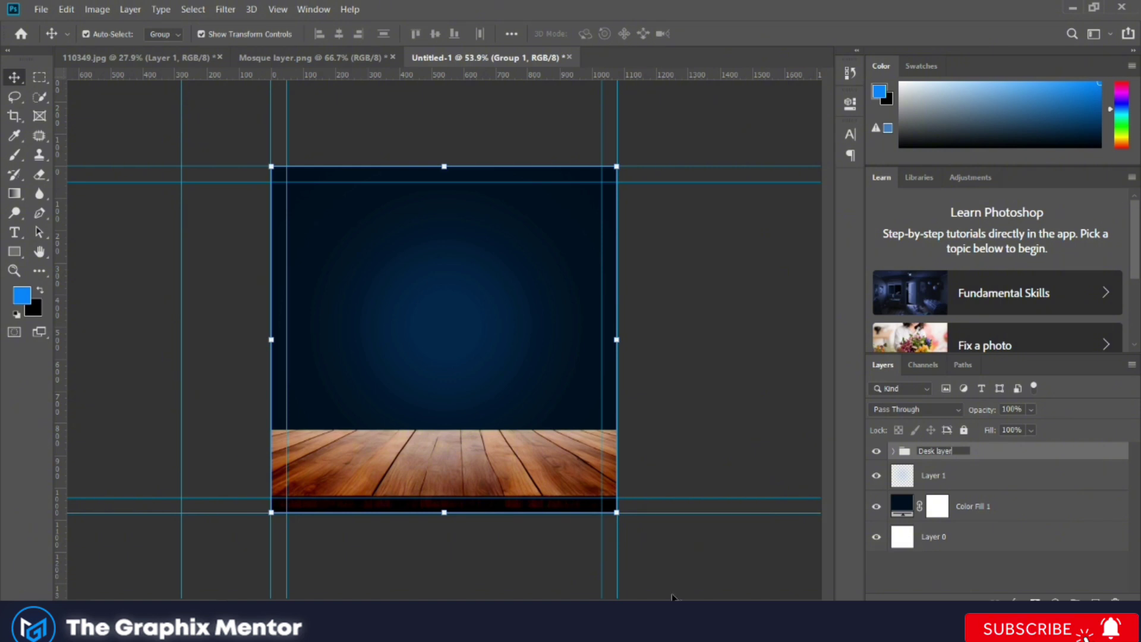
click(976, 475)
shift+click(970, 538)
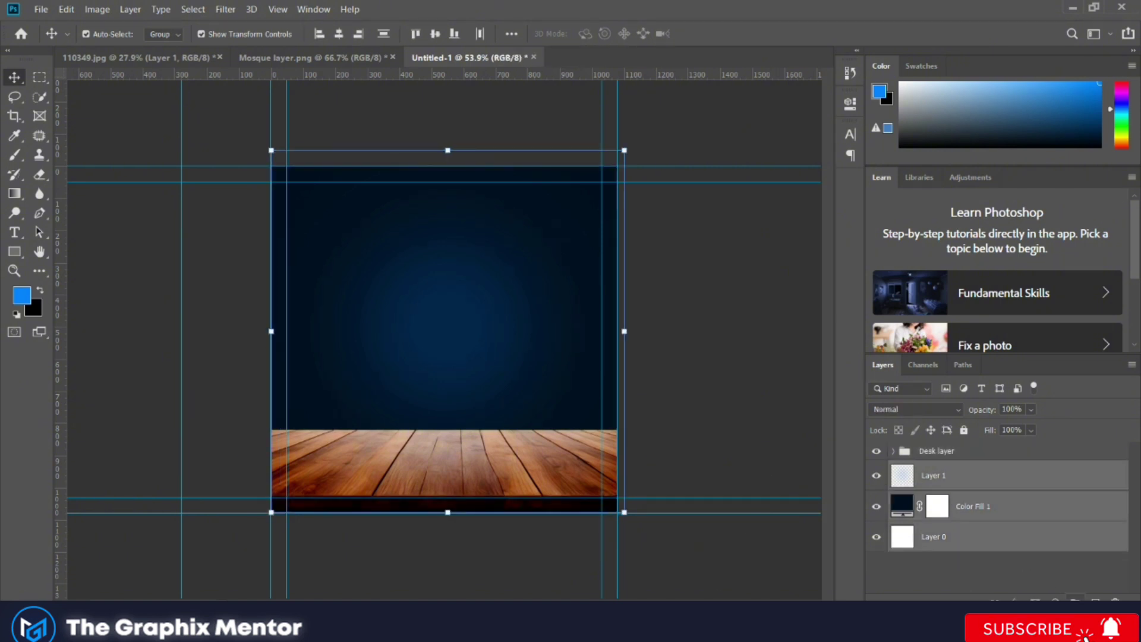
key(ctrl+g)
text(Ba)
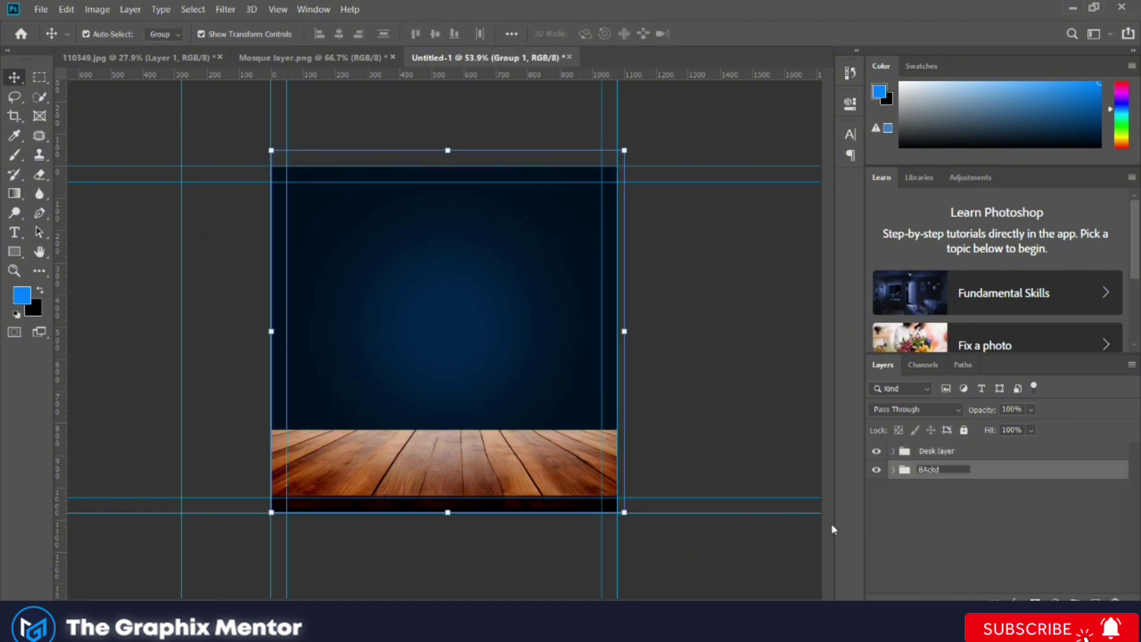
text(ckground)
key(Return)
Select the Desk layer group and start, then cancel, a free transform on it
scroll(474, 444, up, 3)
click(610, 494)
key(ctrl+t)
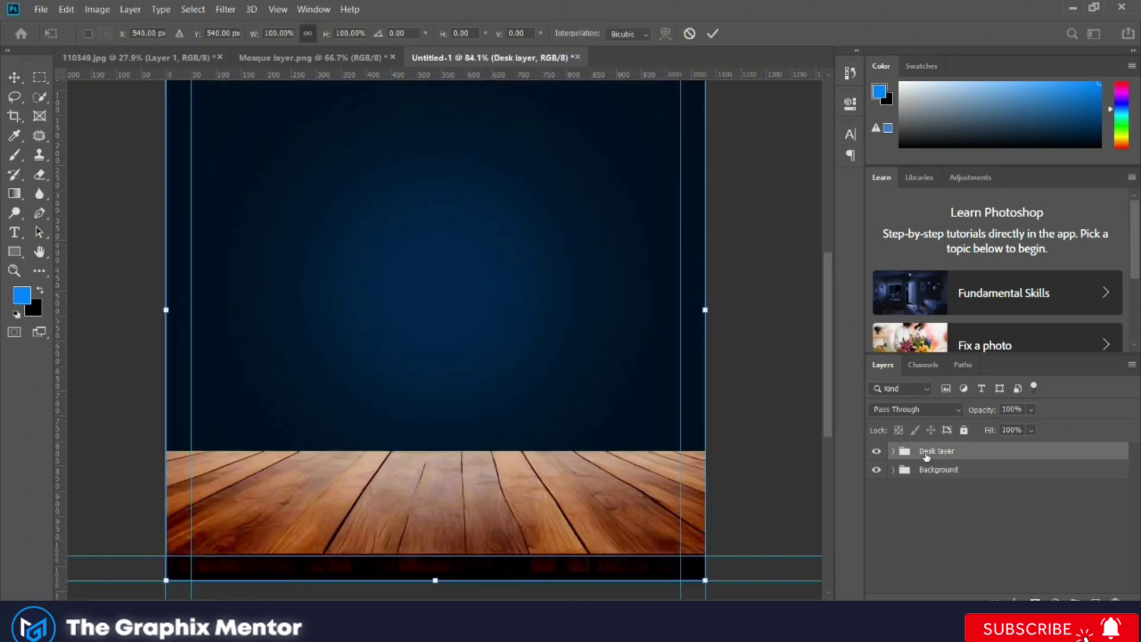
key(Return)
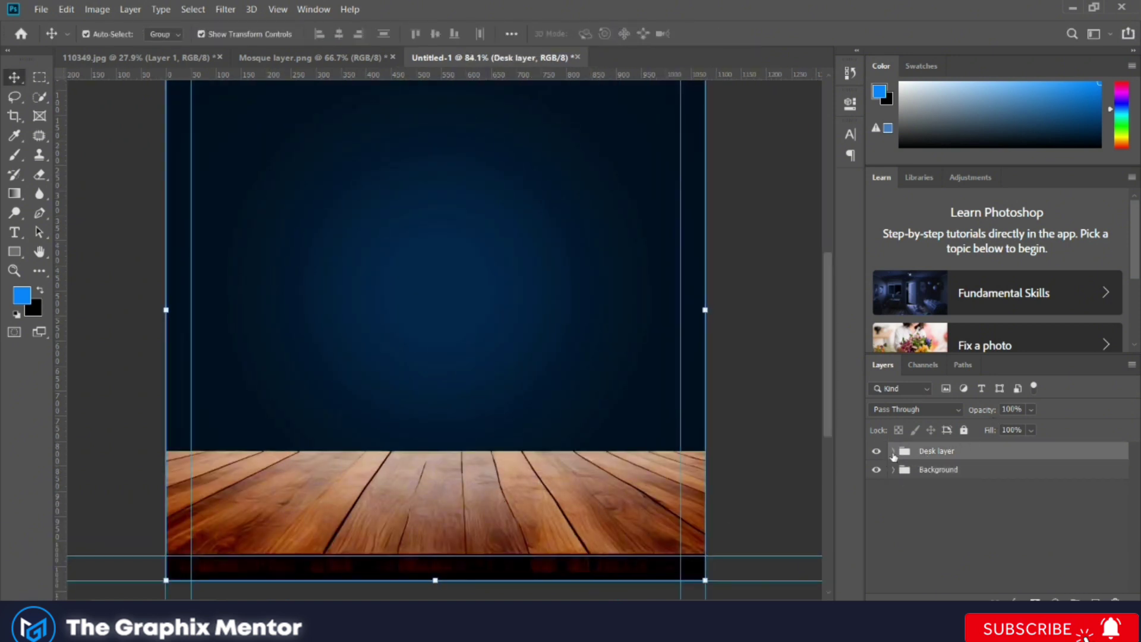
Lower the Levels 1 black input to about 66 and float the Untitled-1 document window
click(893, 451)
click(876, 506)
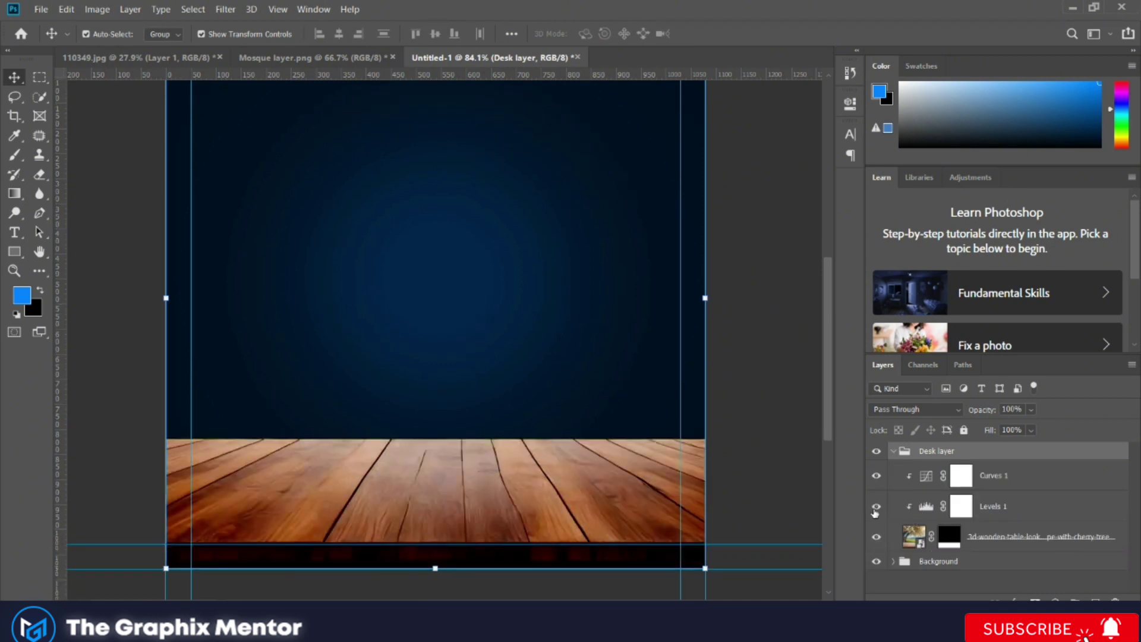
click(876, 507)
double_click(926, 507)
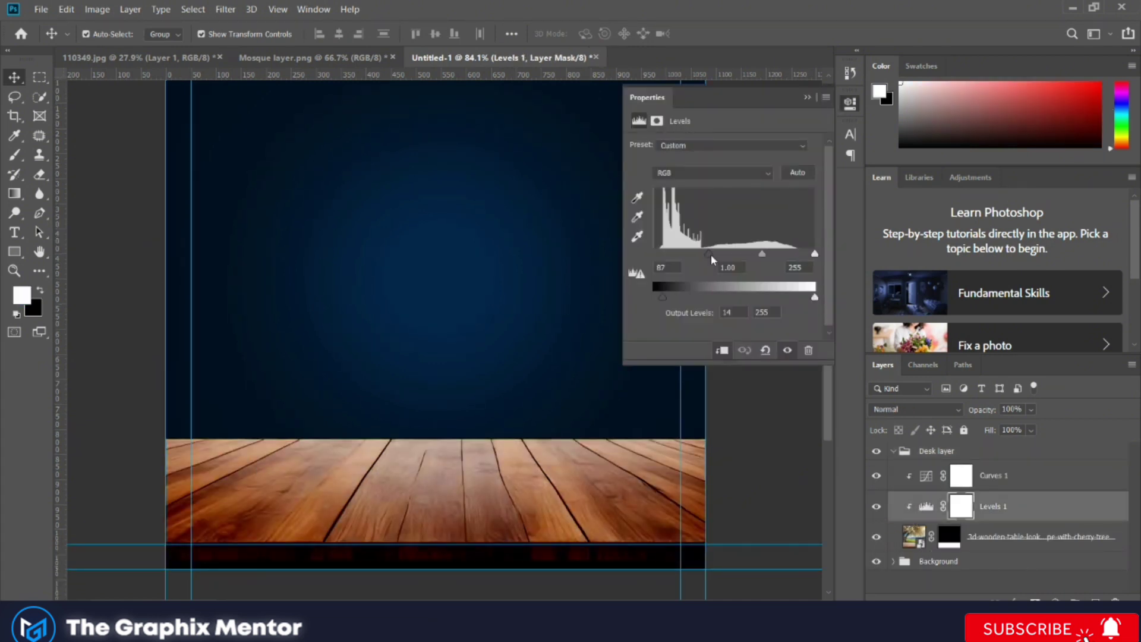
drag(713, 260, 692, 260)
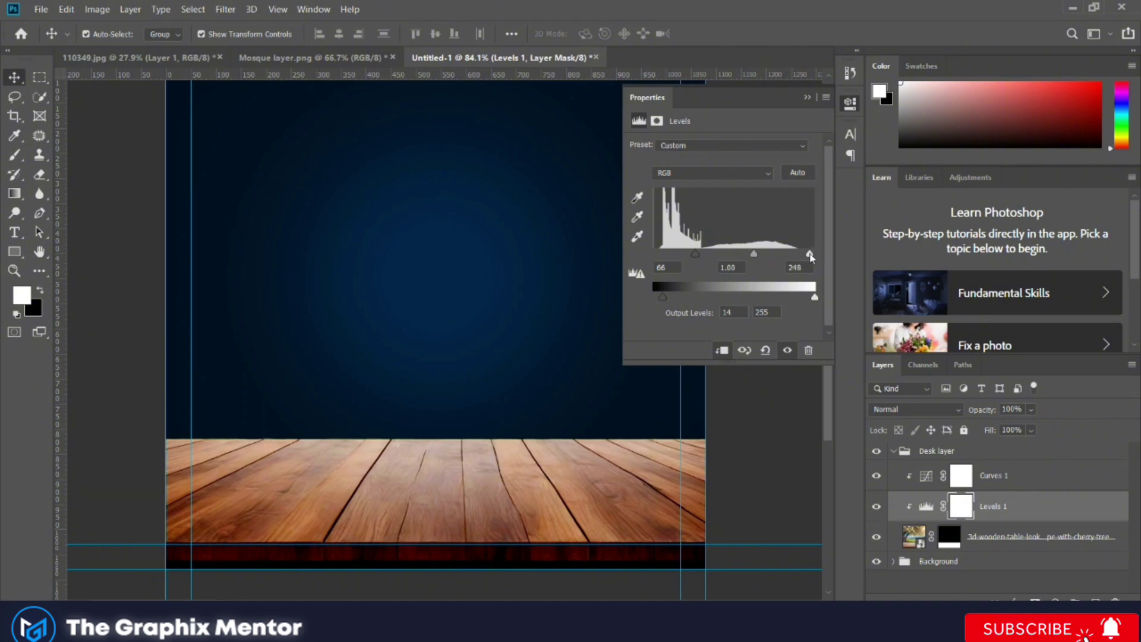
drag(810, 256, 808, 254)
click(808, 96)
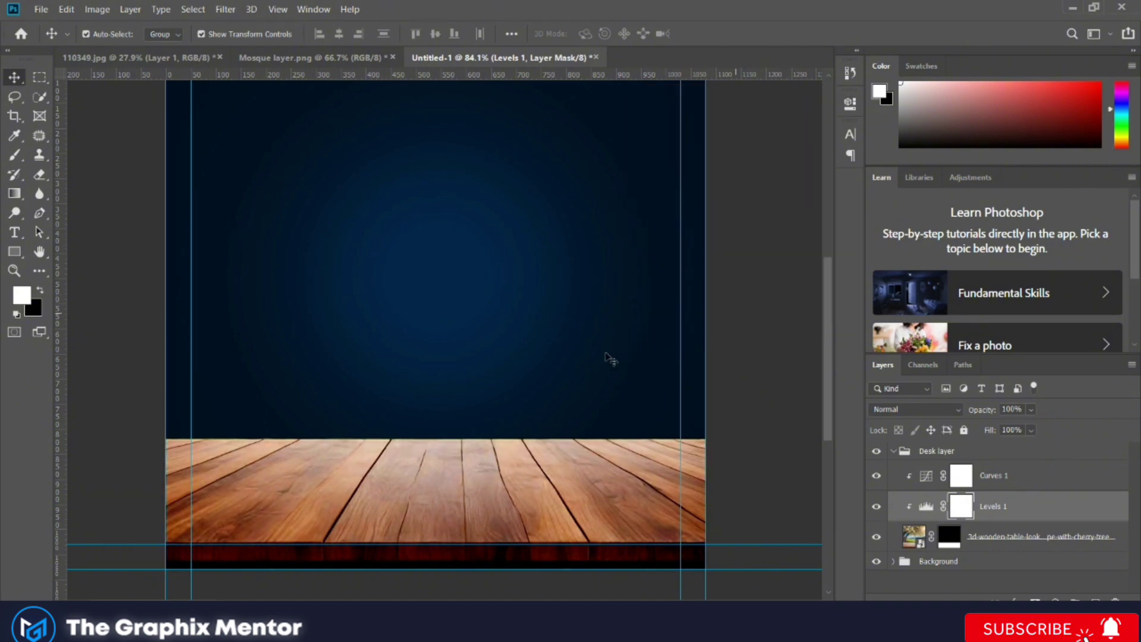
mouse_move(460, 67)
mouse_down()
mouse_move(117, 70)
mouse_move(353, 60)
mouse_move(462, 446)
mouse_move(445, 423)
mouse_up()
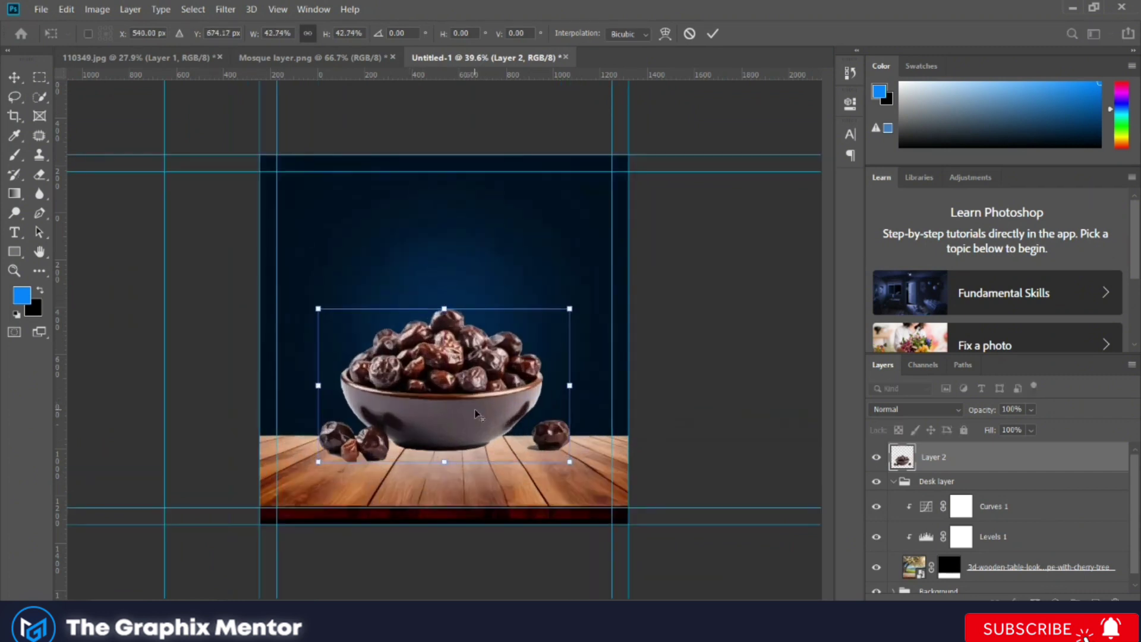
Shrink the bowl of dates to about 39% and commit the resize
scroll(445, 423, up, 5)
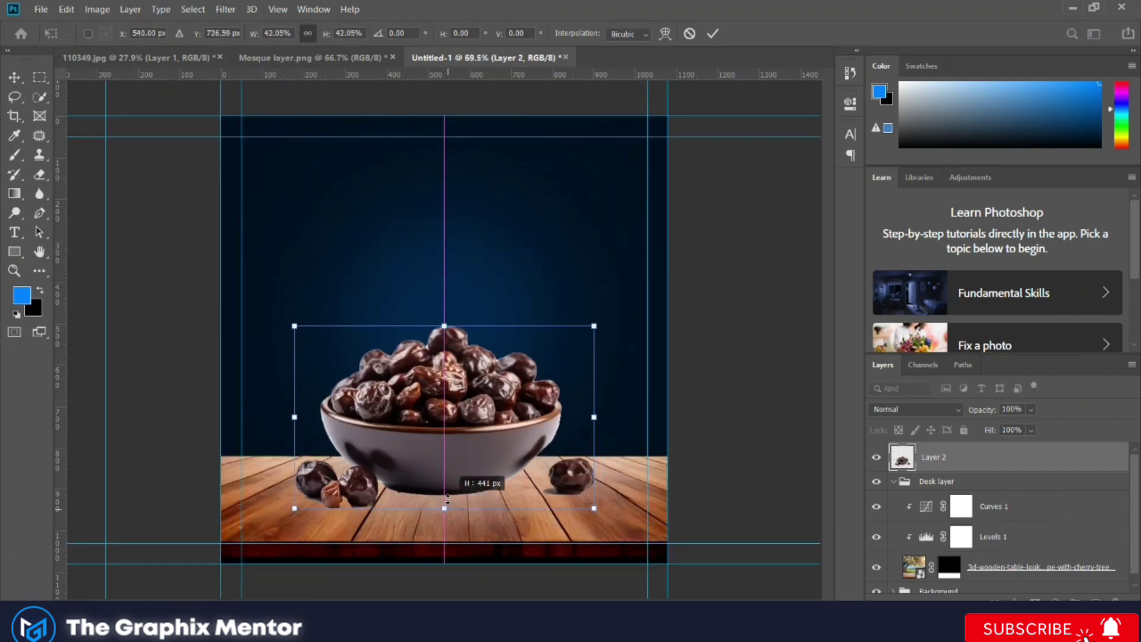
drag(596, 326, 571, 341)
key(Return)
scroll(550, 471, up, 5)
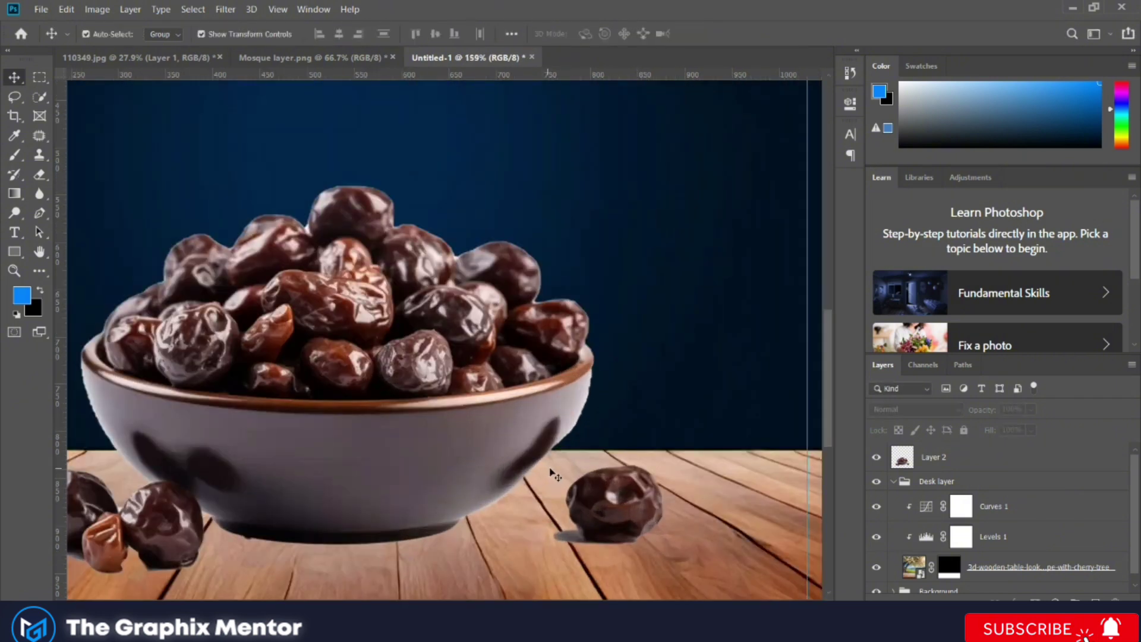
scroll(383, 484, up, 2)
Try erasing around the bowl, dismiss the no-layer error, and select the dates Layer 2
key(e)
scroll(350, 578, up, 1)
click(385, 549)
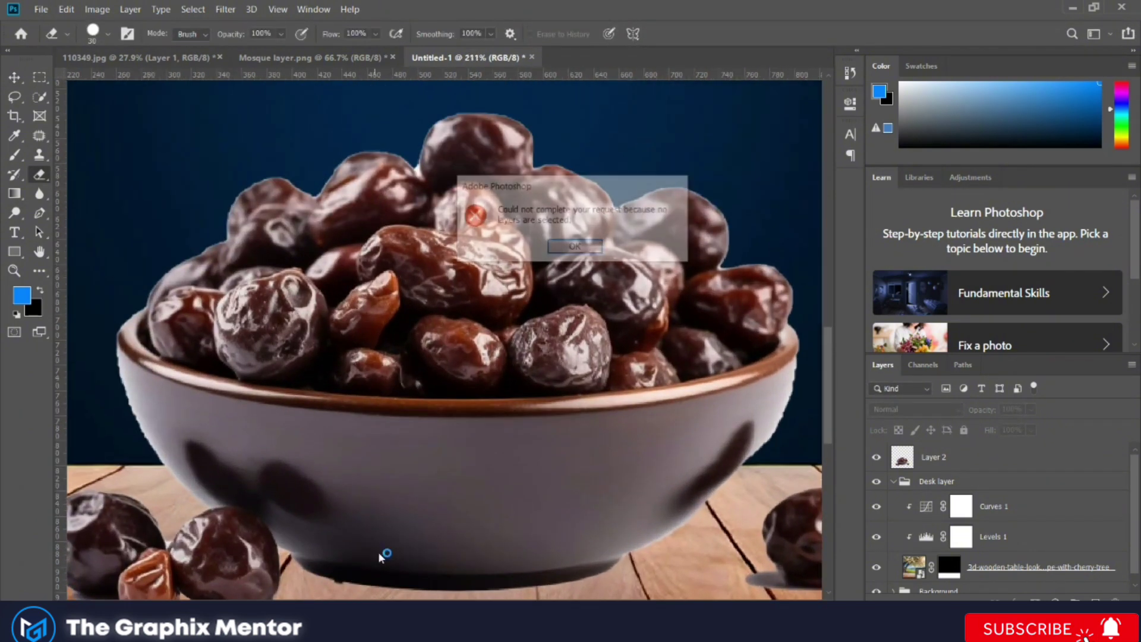
key(Return)
click(940, 457)
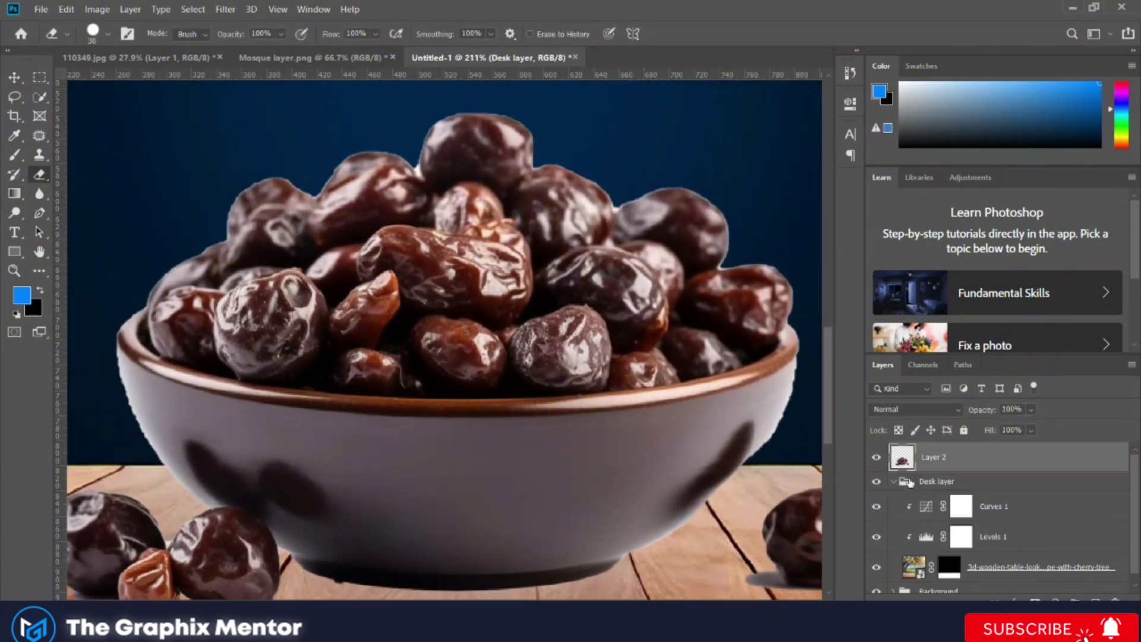
click(893, 482)
scroll(419, 545, down, 3)
Add a layer mask to Layer 2 and set a 42 px, about 55% hardness black brush
click(1035, 598)
key(b)
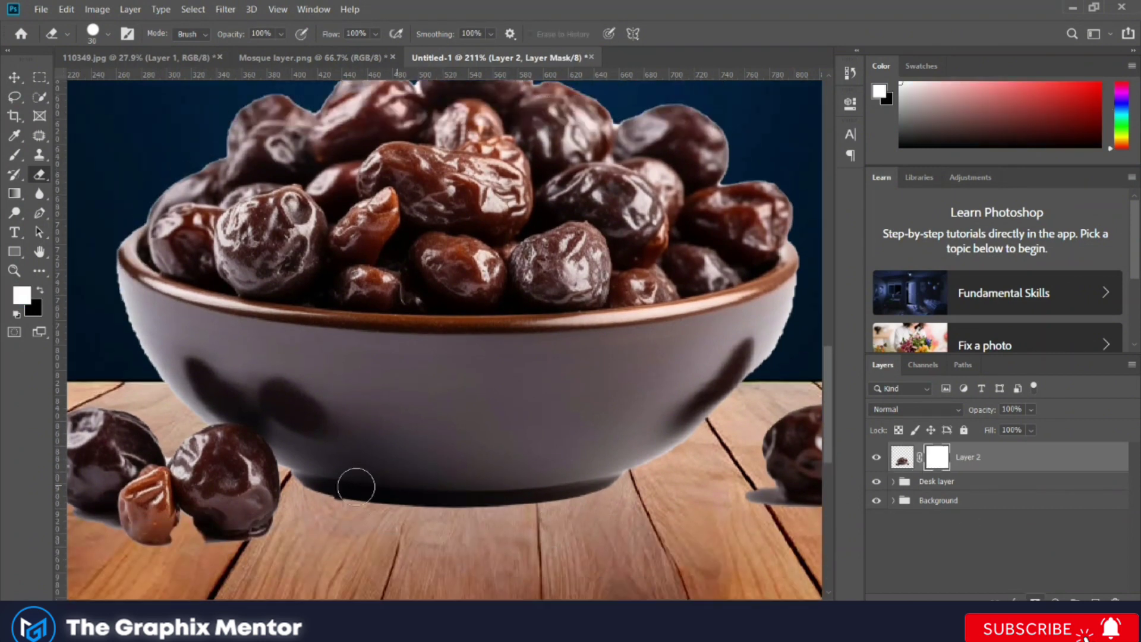
scroll(357, 484, up, 3)
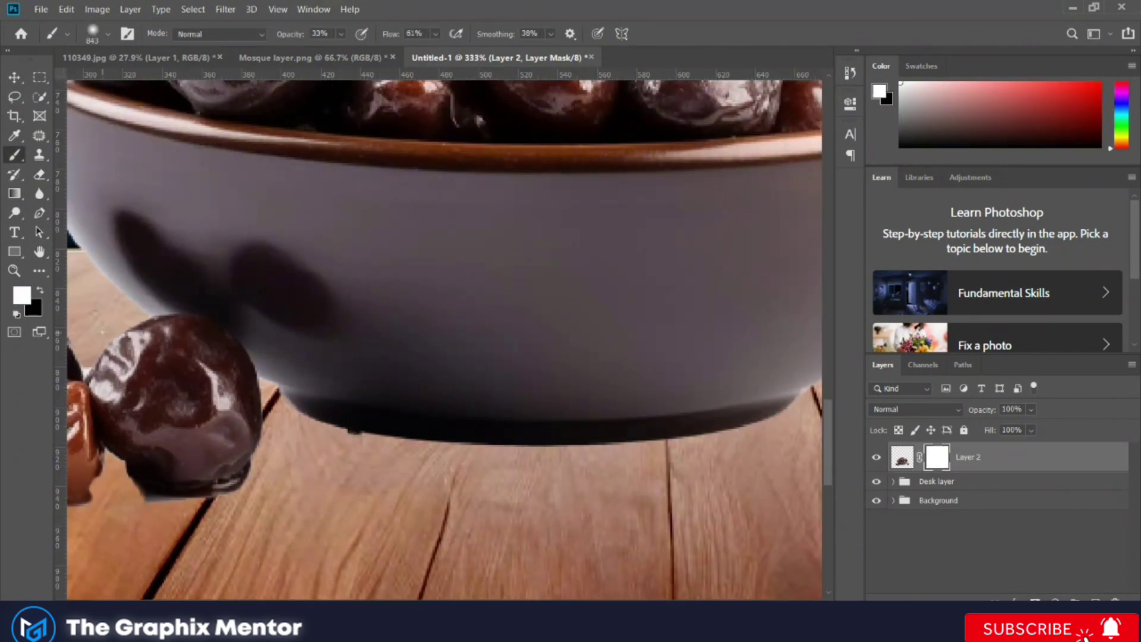
drag(441, 333, 416, 321)
drag(516, 372, 487, 370)
drag(383, 424, 384, 434)
click(36, 294)
key(Escape)
key(x)
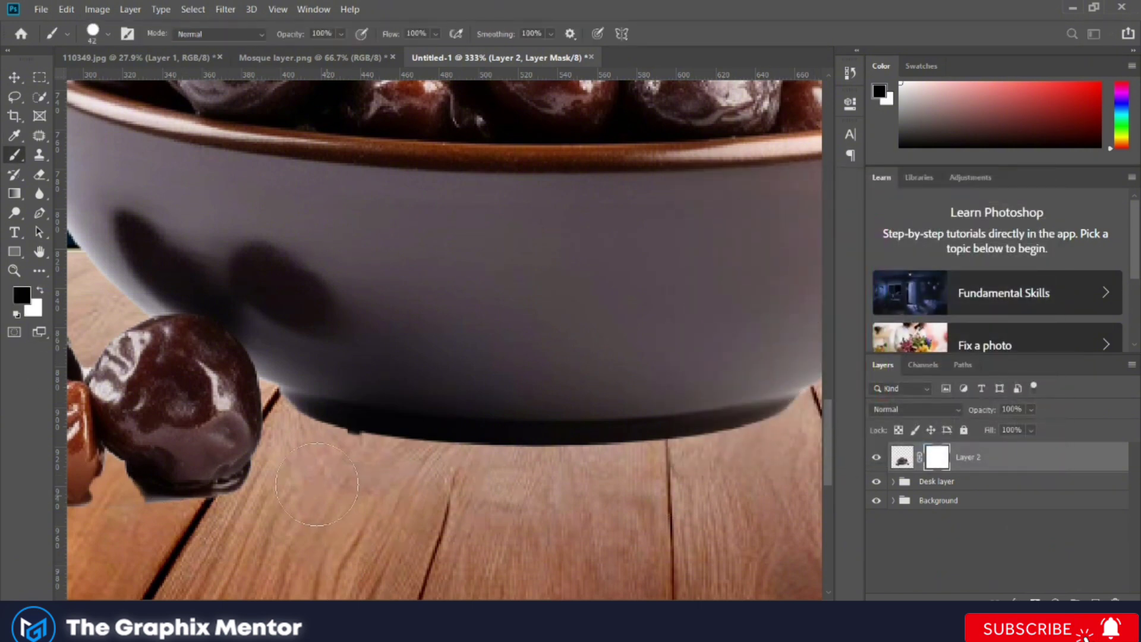
Trace the bowl's left side with a Pen path and turn it into a selection
scroll(380, 501, down, 5)
scroll(553, 306, up, 5)
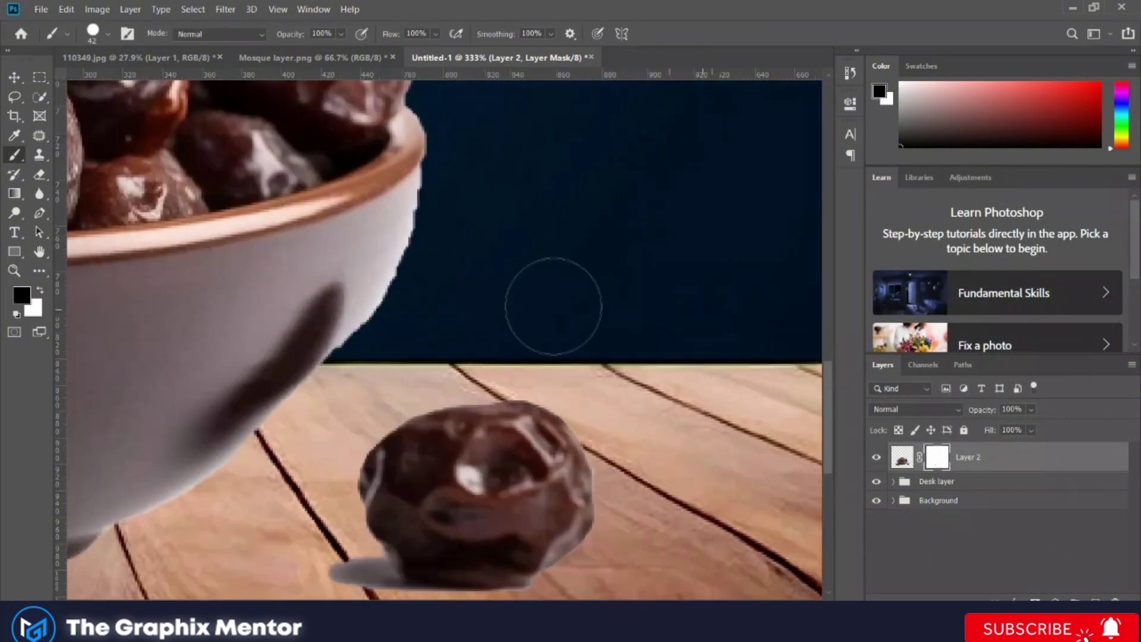
scroll(459, 140, down, 2)
scroll(107, 244, up, 1)
scroll(106, 243, down, 2)
scroll(89, 196, down, 1)
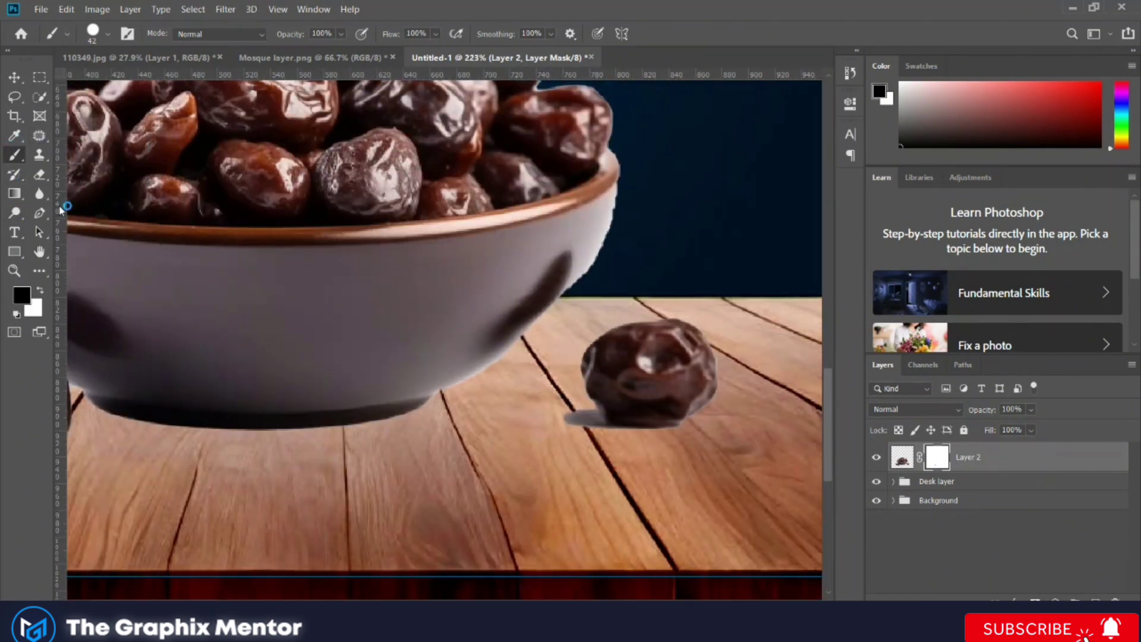
scroll(71, 179, down, 2)
scroll(71, 166, up, 2)
click(39, 213)
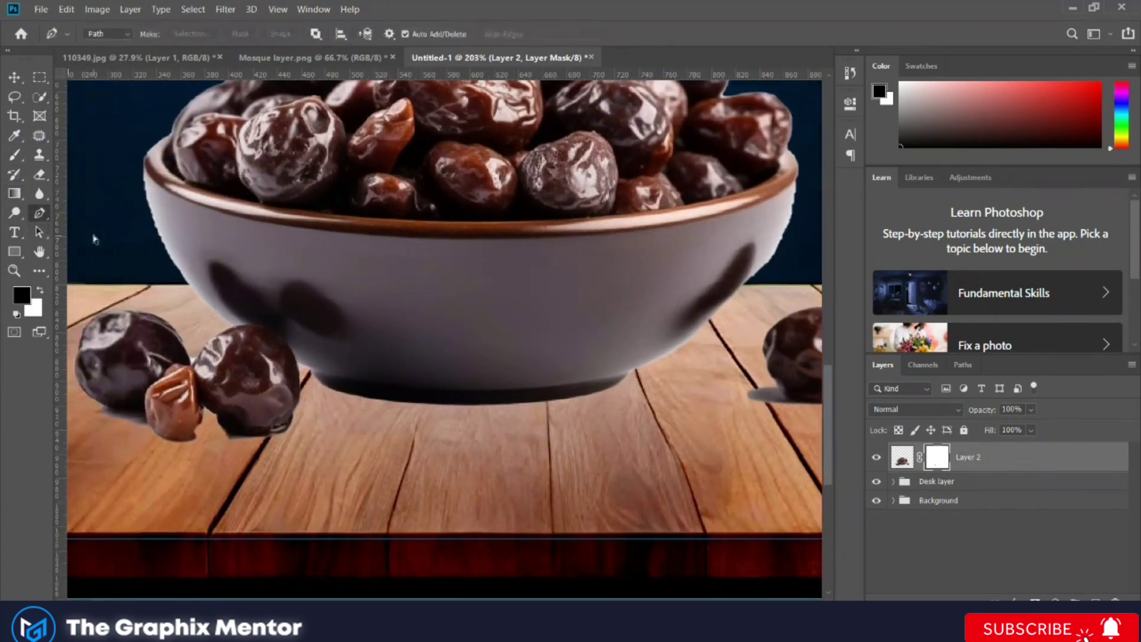
scroll(91, 242, left, 5)
drag(336, 369, 501, 428)
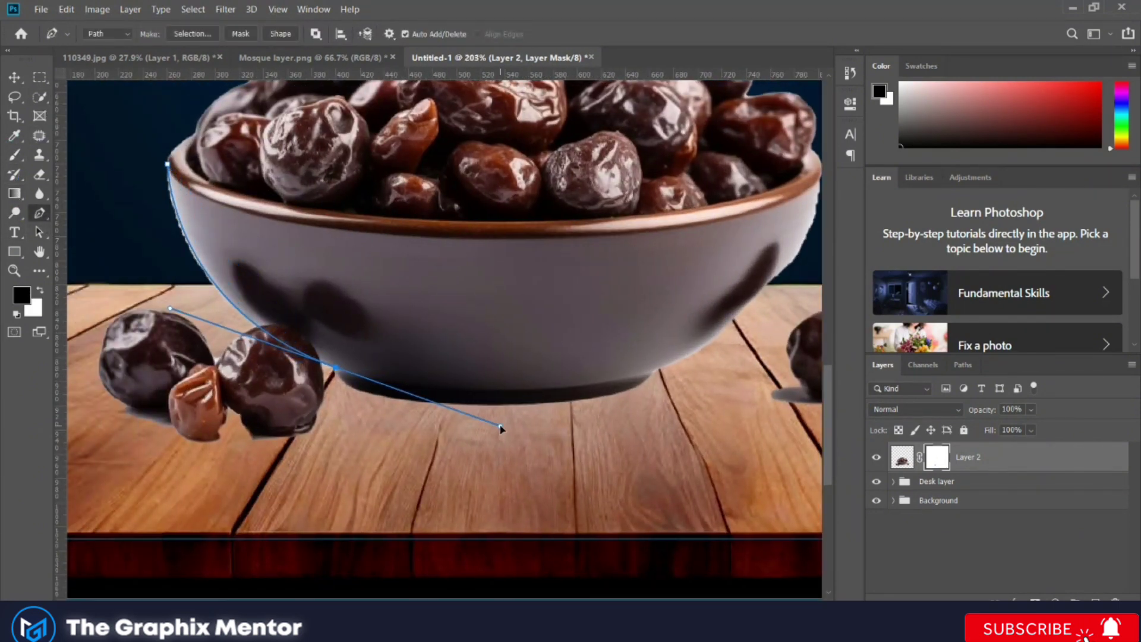
right_click(249, 255)
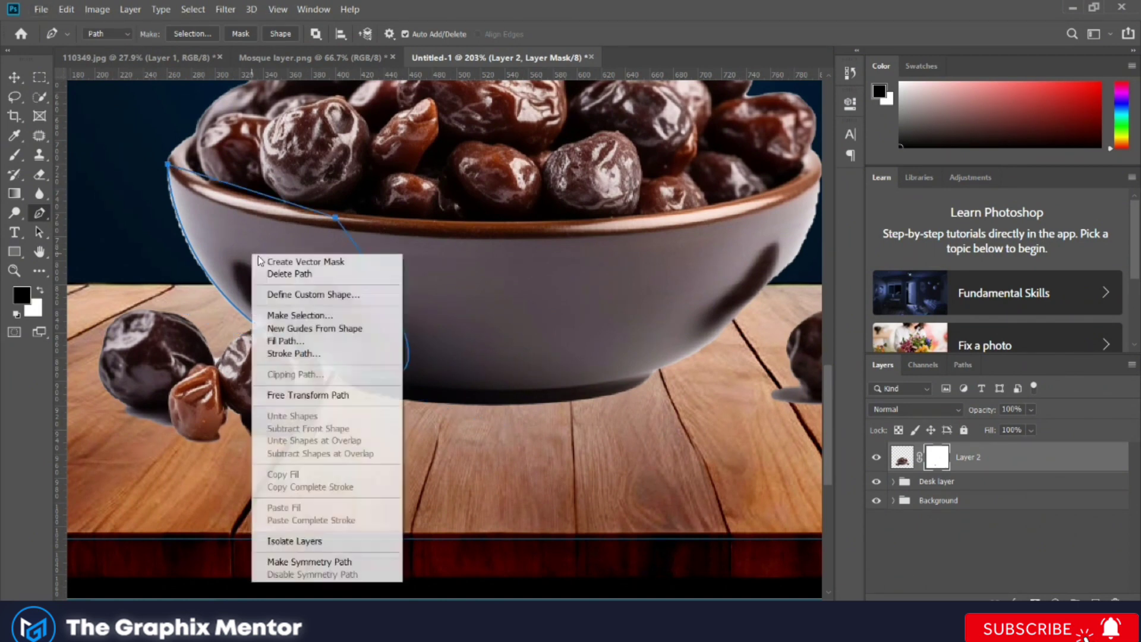
click(280, 316)
click(648, 156)
key(w)
Invert the selection and return to the Brush tool
right_click(250, 251)
click(292, 270)
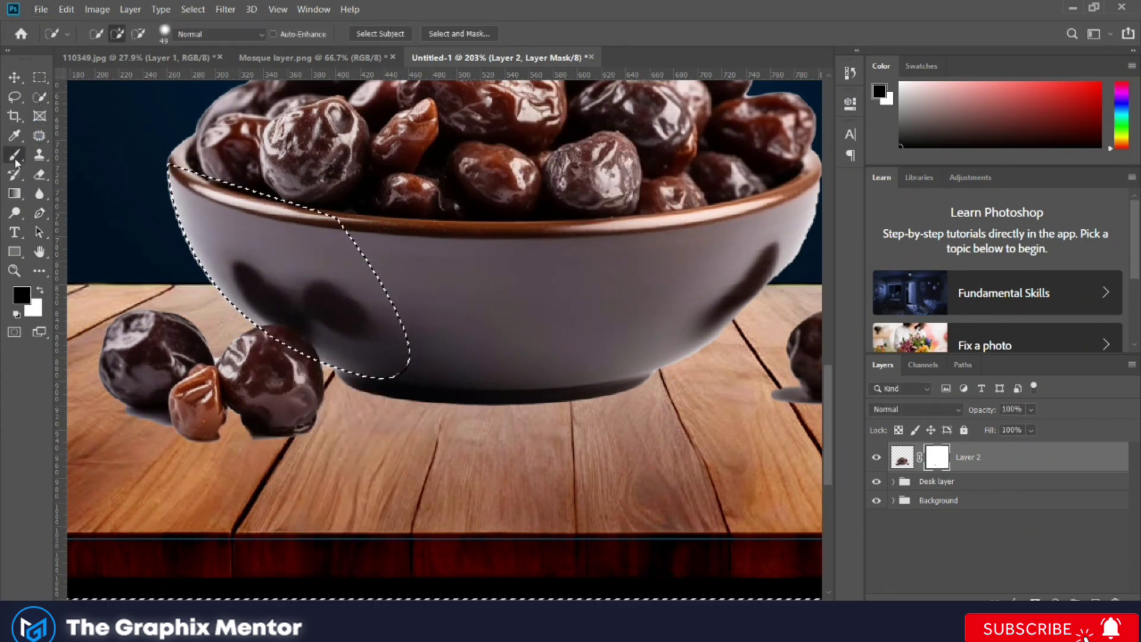
key(b)
scroll(155, 179, up, 2)
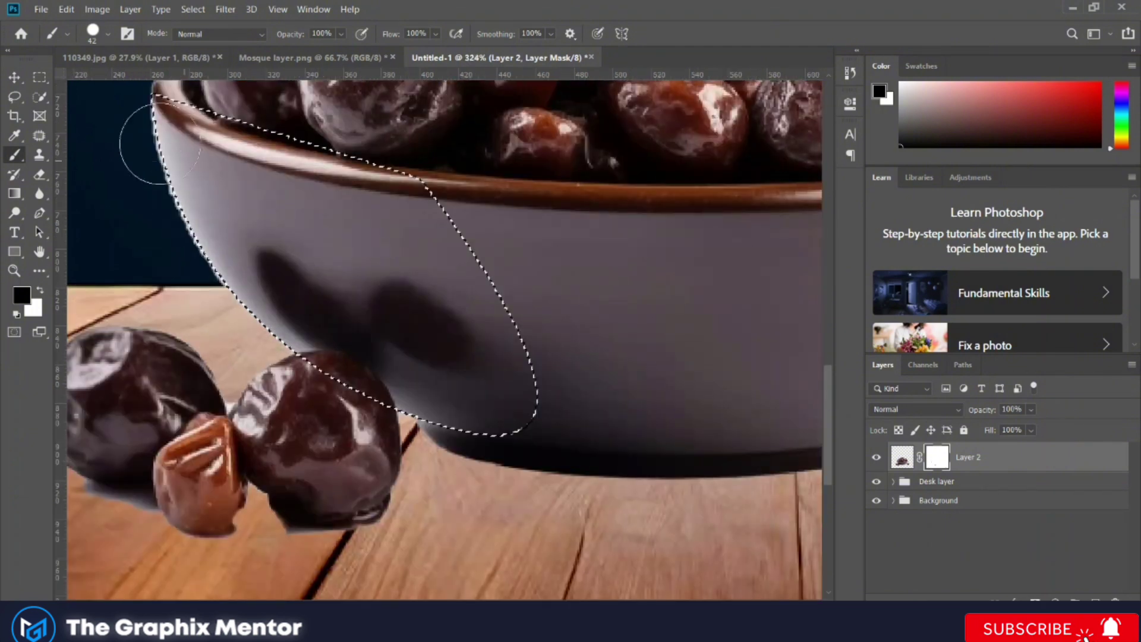
scroll(158, 172, up, 2)
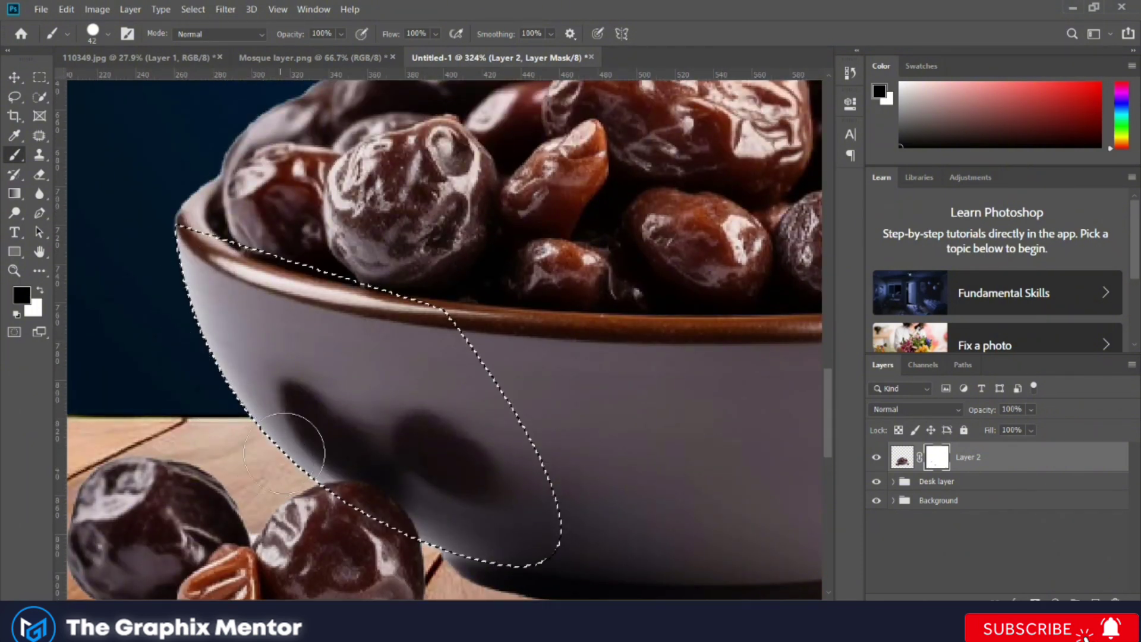
scroll(284, 453, down, 1)
scroll(357, 440, down, 1)
scroll(476, 416, down, 2)
scroll(557, 405, up, 1)
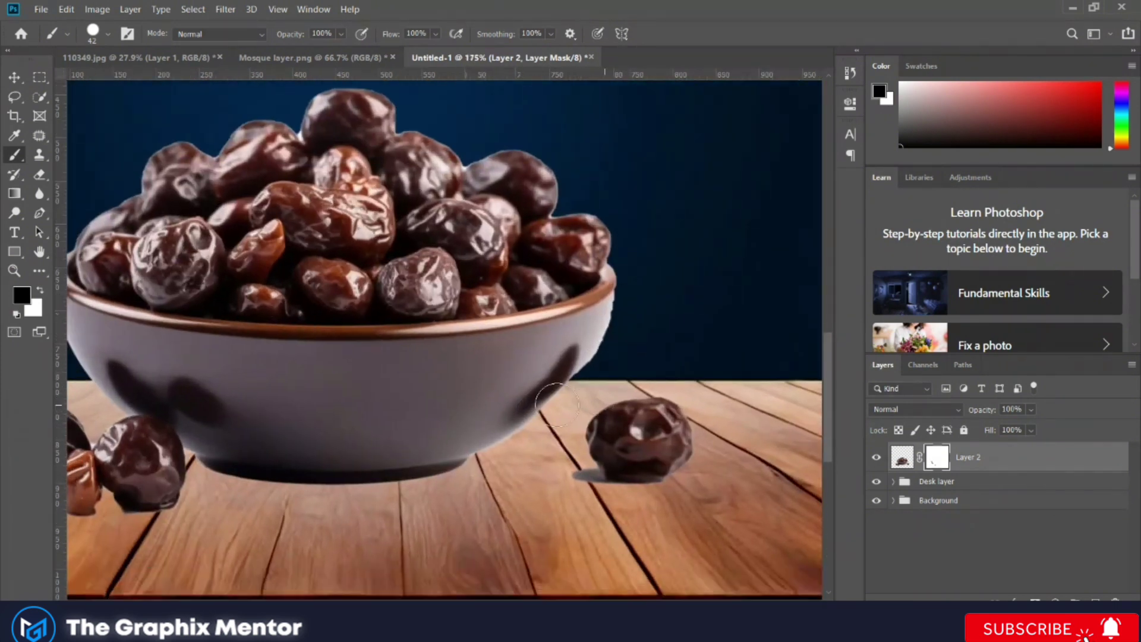
scroll(557, 405, down, 1)
Select along the bowl's right edge and paint its white fringe black on the mask
key(p)
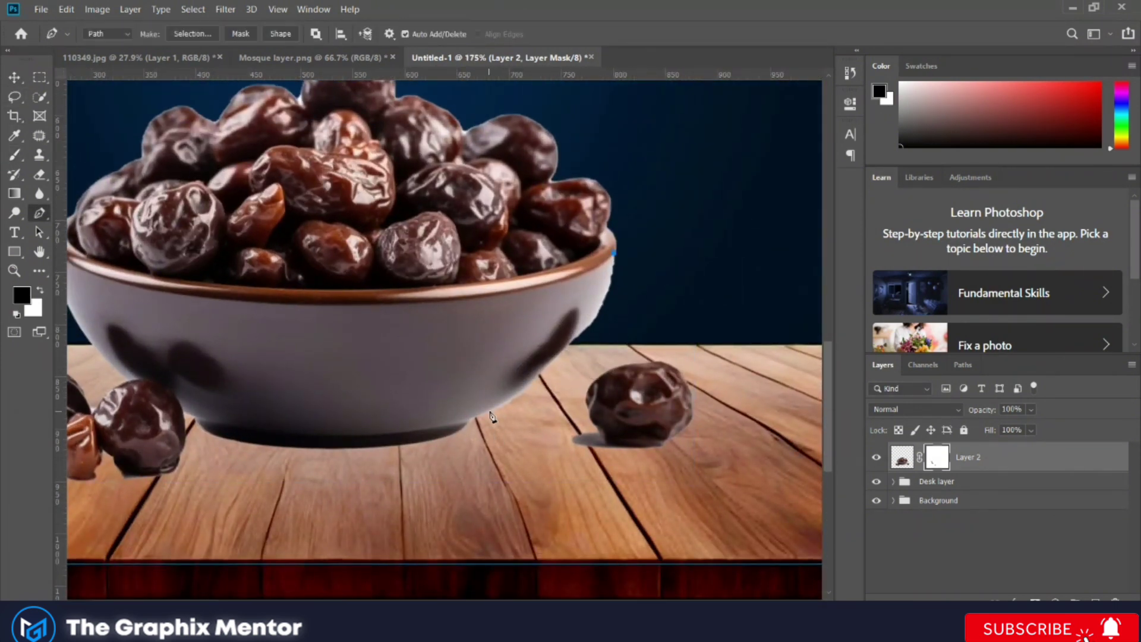
drag(422, 484, 379, 505)
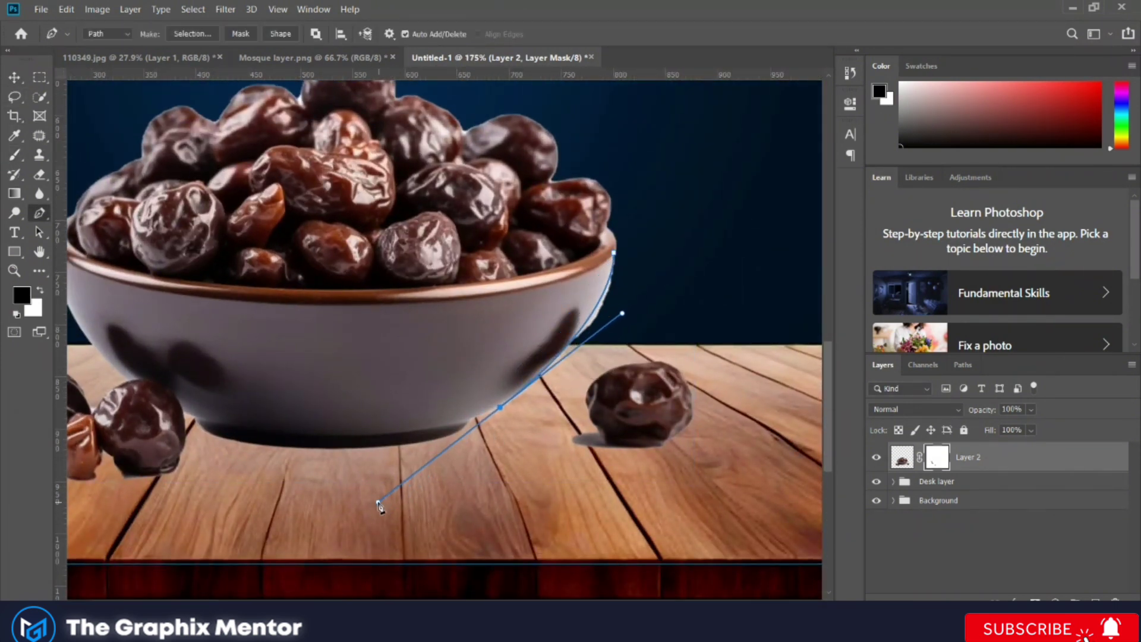
right_click(579, 294)
click(612, 346)
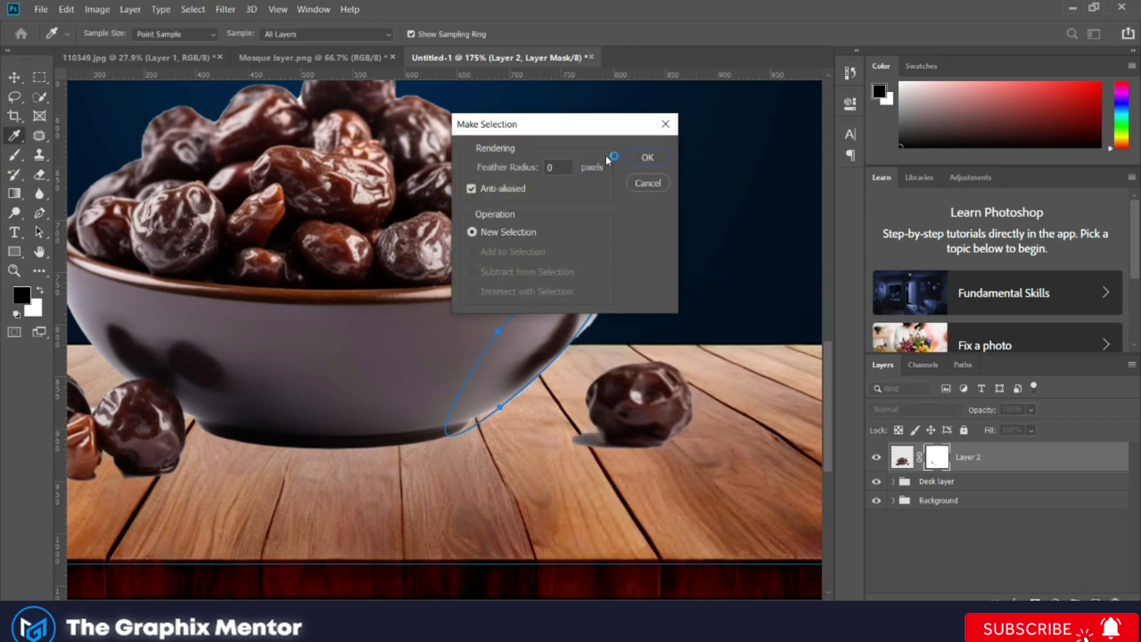
click(647, 158)
key(b)
scroll(623, 258, up, 3)
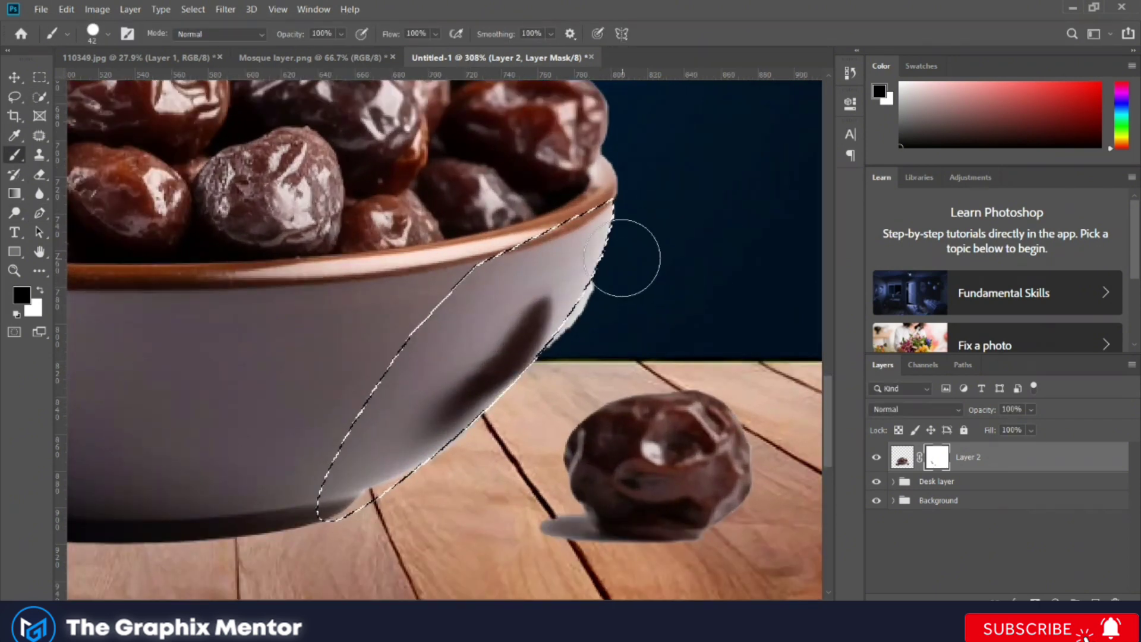
drag(622, 258, 550, 351)
key(ctrl+d)
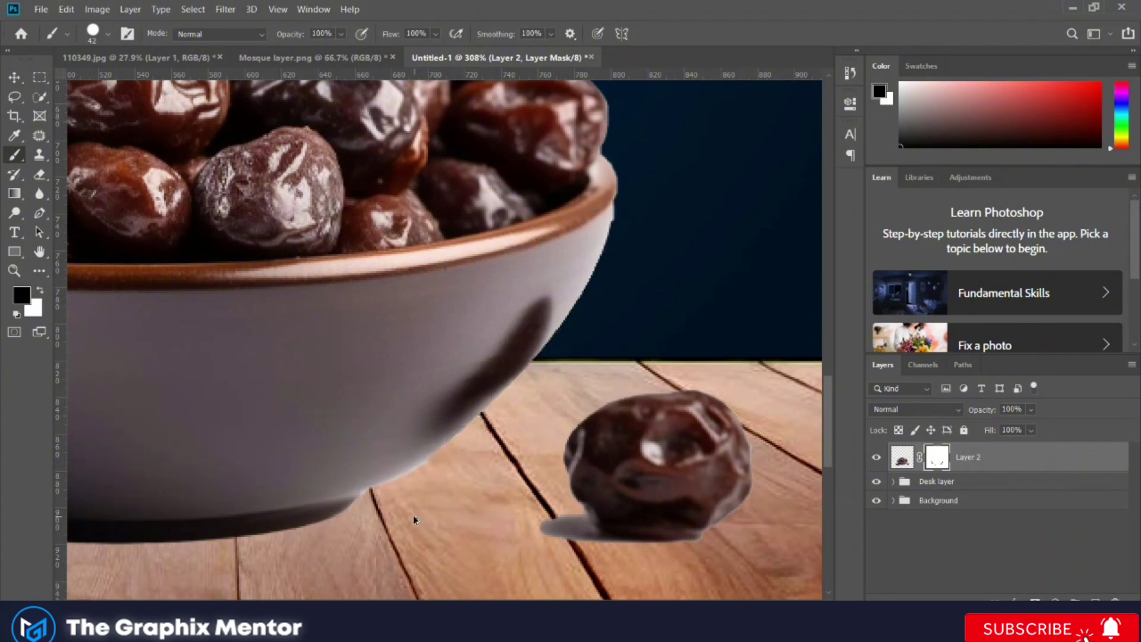
key(ctrl+0)
Add a clipped Hue/Saturation layer to Layer 2, raising the dates' saturation to +53
key(v)
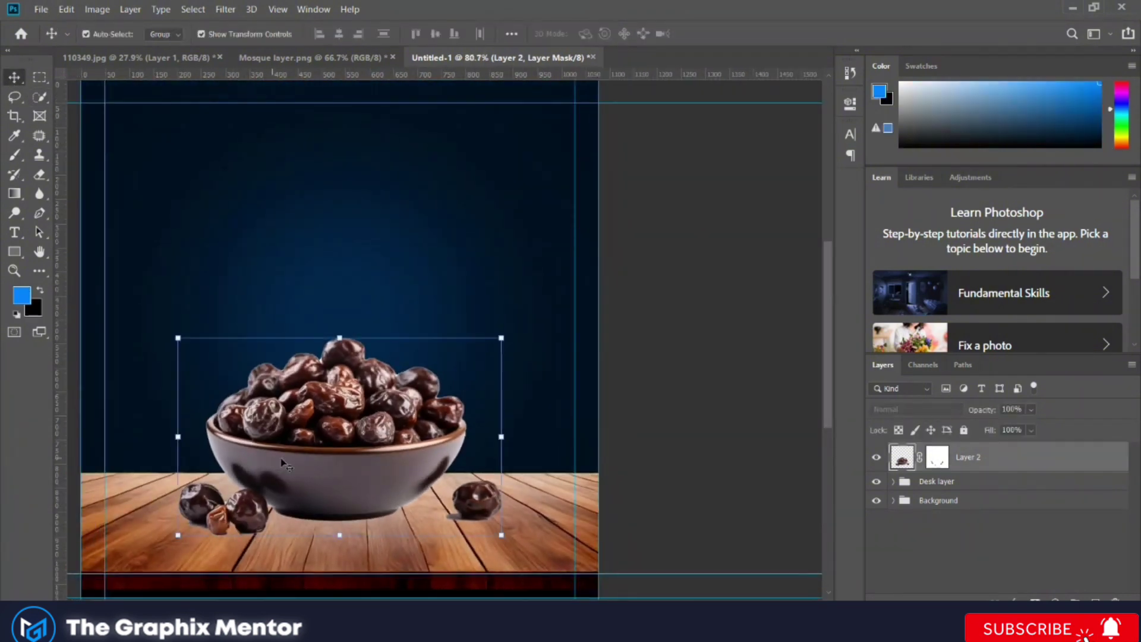
click(1055, 600)
click(1041, 447)
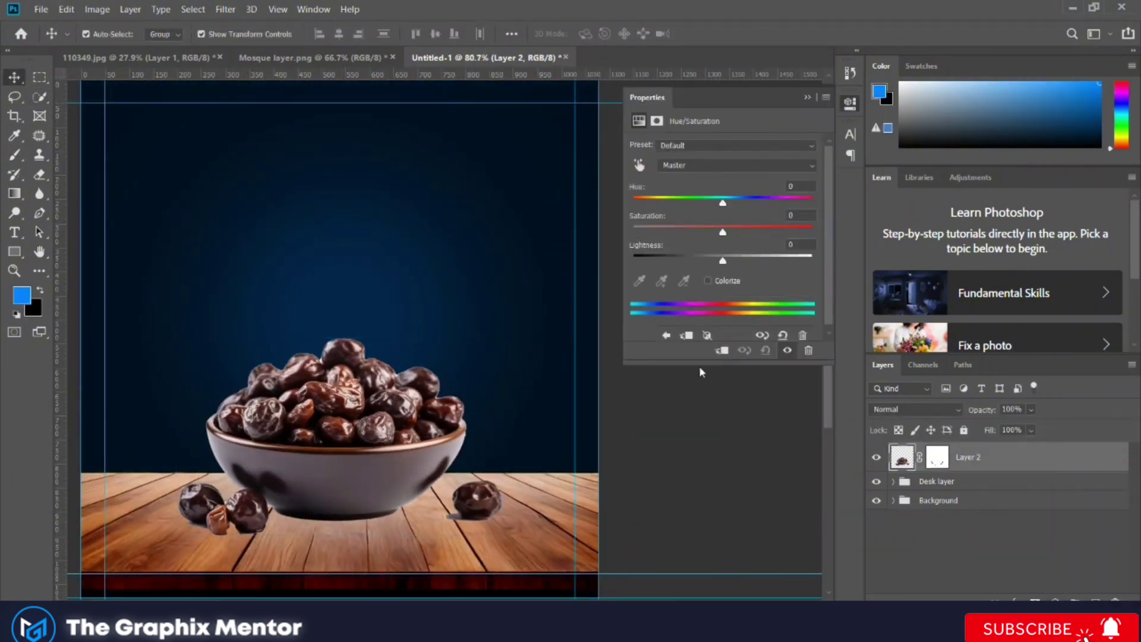
drag(722, 232, 729, 233)
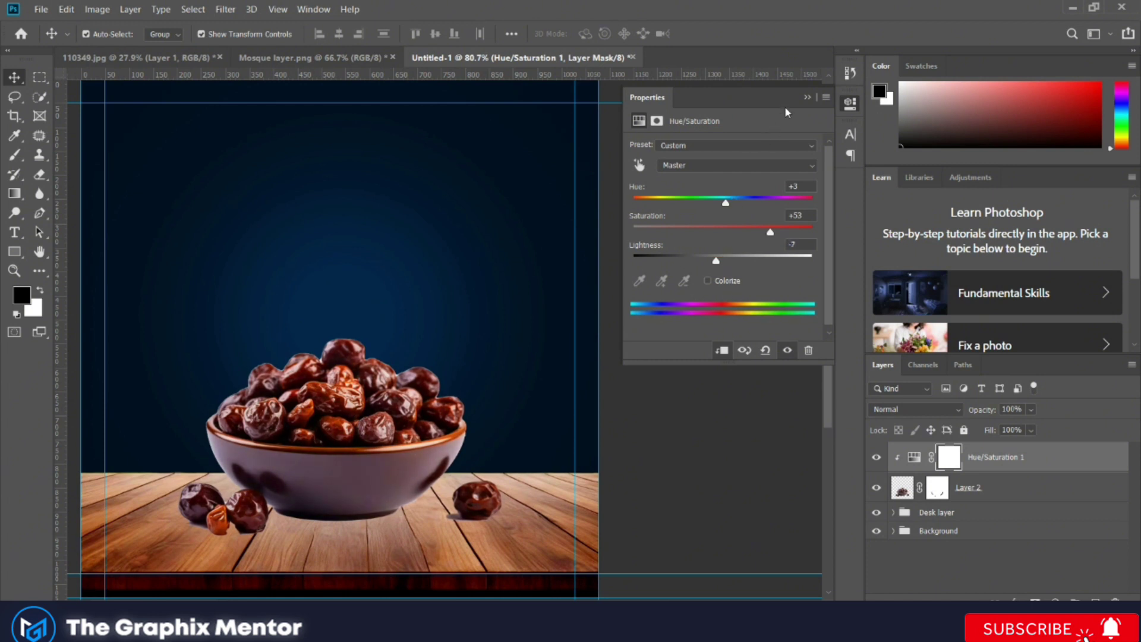
click(812, 98)
Expand the Desk group and add a Hue/Saturation layer slightly boosting the wooden table's saturation
click(962, 513)
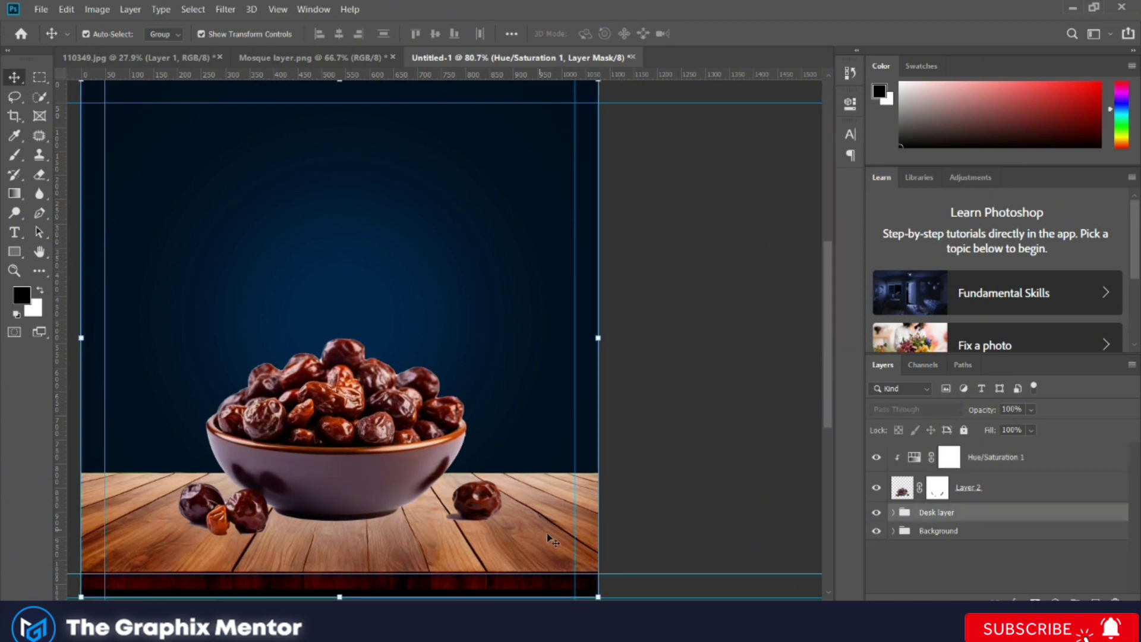
click(893, 512)
scroll(999, 524, down, 1)
click(1034, 559)
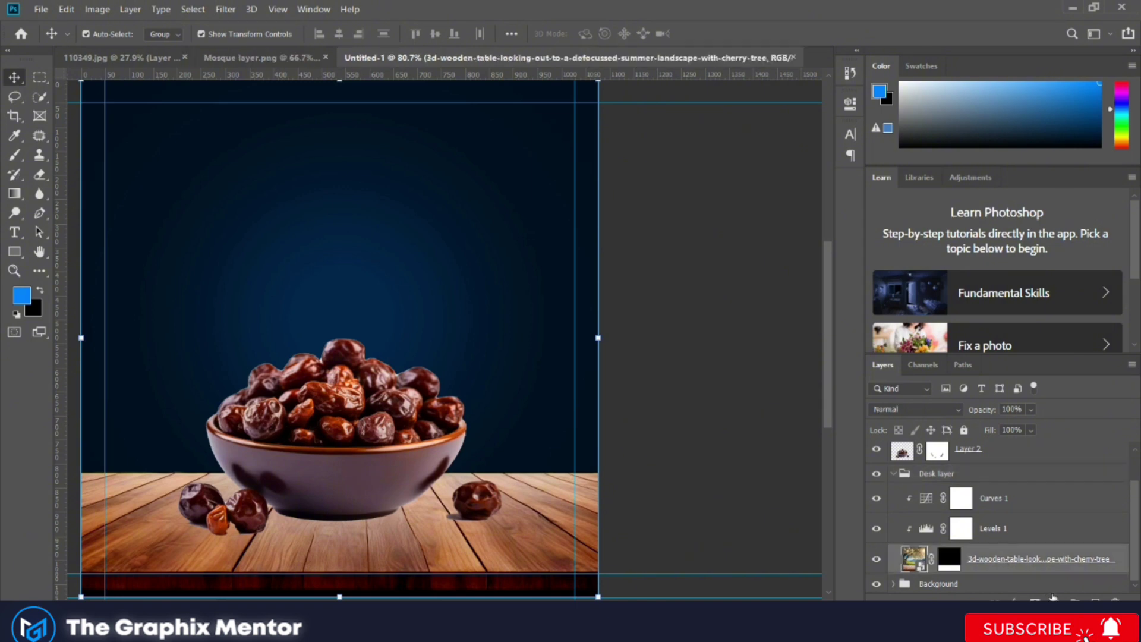
click(1052, 597)
click(1057, 466)
drag(723, 232, 738, 237)
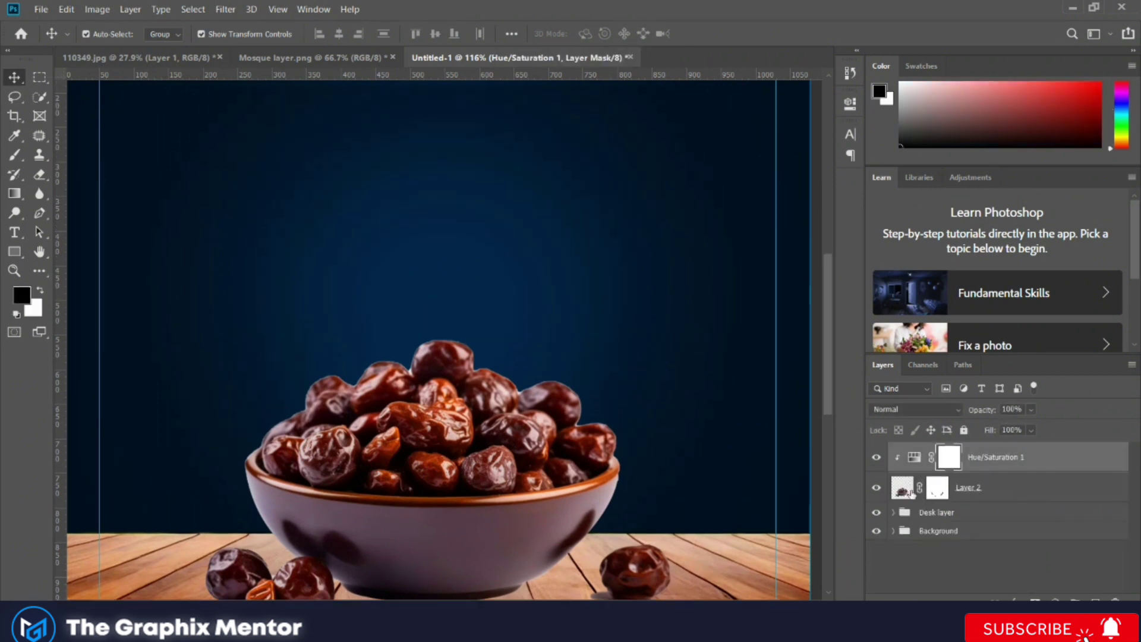
Move Layer 3 beneath the bowl layer and paint a soft black spot behind the bowl
key(ctrl+bracketleft)
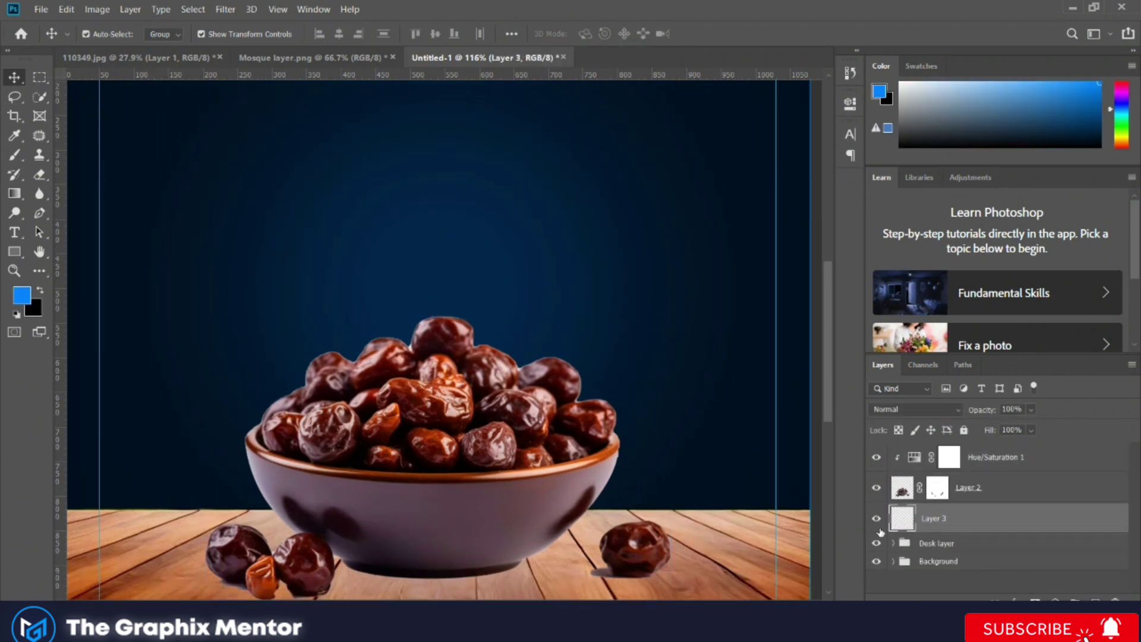
click(14, 156)
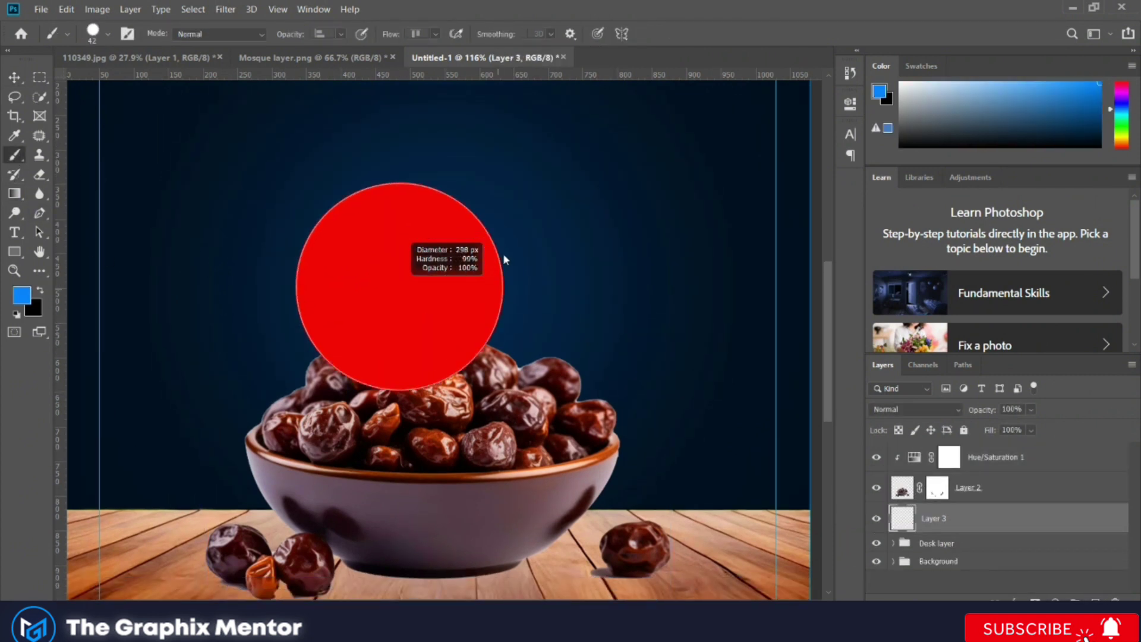
click(470, 225)
key(ctrl+z)
scroll(419, 373, down, 2)
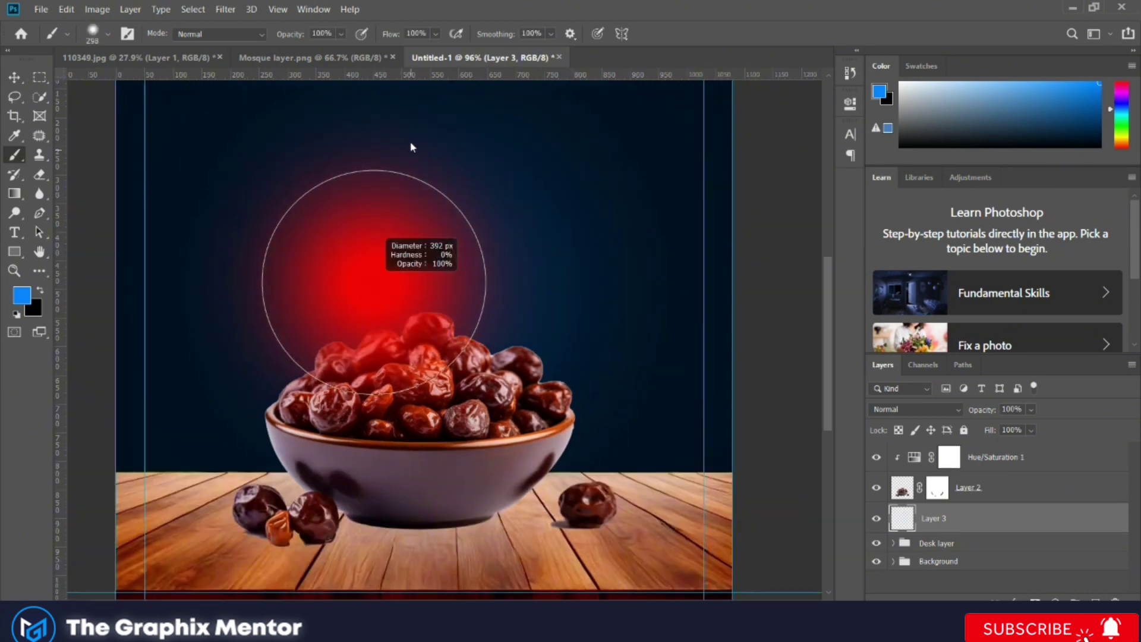
key(x)
drag(450, 189, 446, 369)
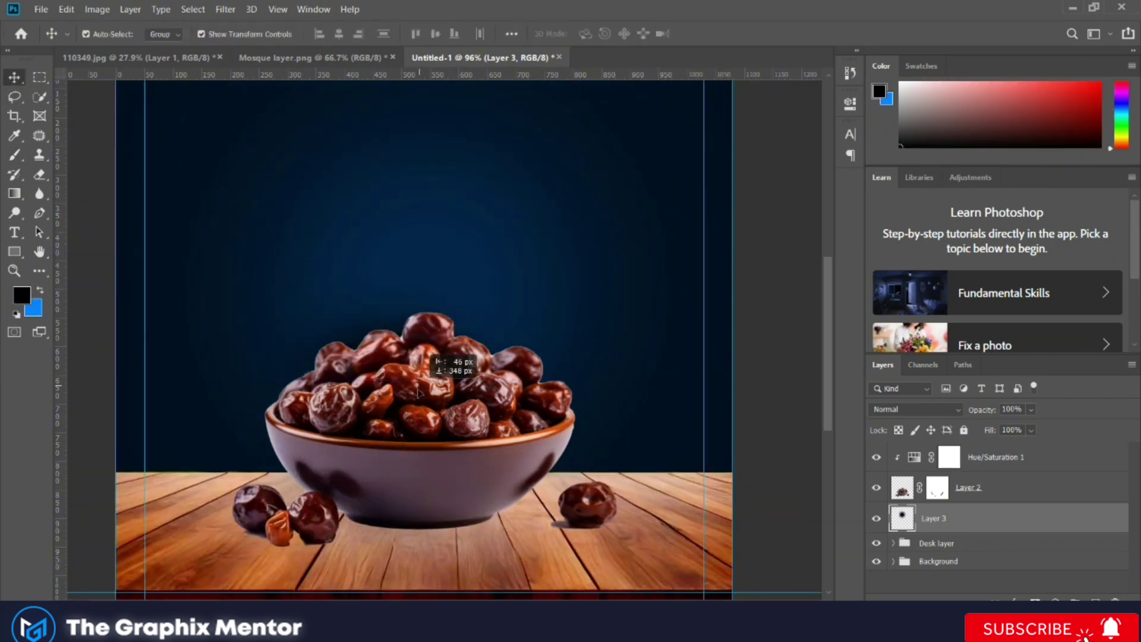
scroll(446, 369, down, 2)
Squash the black spot into a flat shadow placed under the bowl
key(ctrl+t)
mouse_move(422, 520)
mouse_down()
mouse_move(422, 331)
mouse_move(468, 480)
mouse_up()
scroll(474, 533, up, 3)
scroll(474, 534, up, 2)
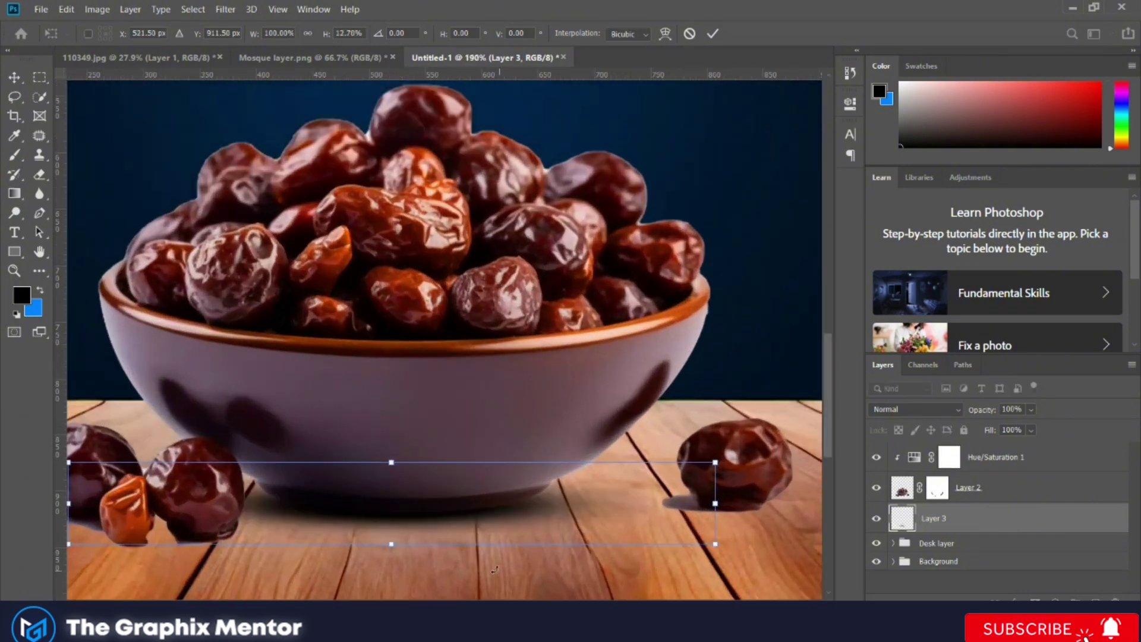
scroll(553, 541, down, 3)
scroll(635, 548, up, 2)
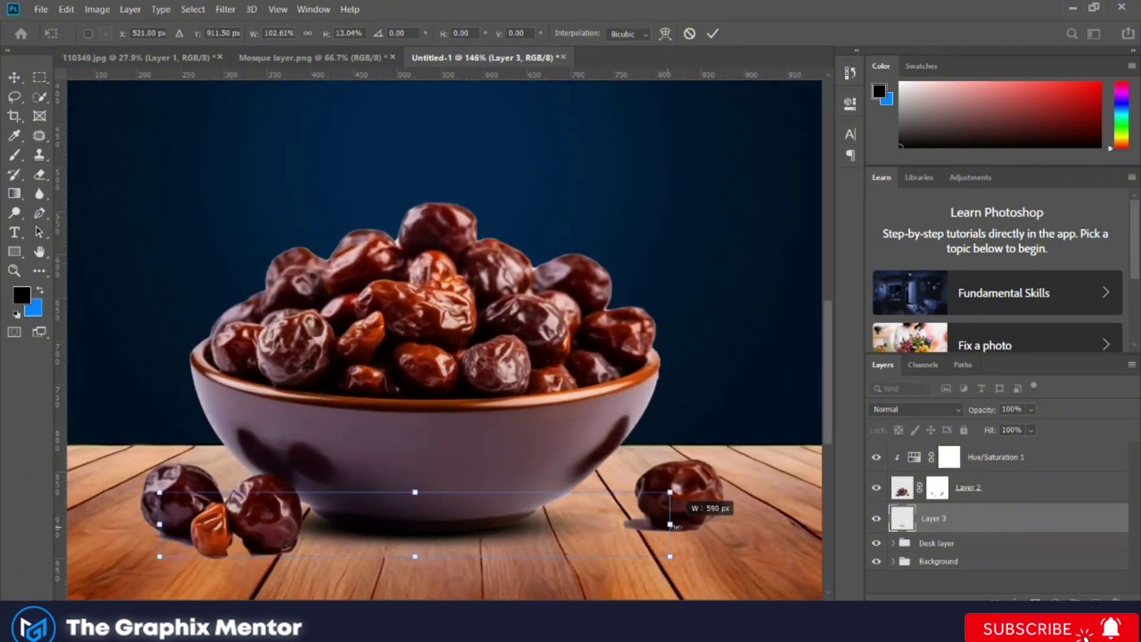
drag(681, 526, 686, 521)
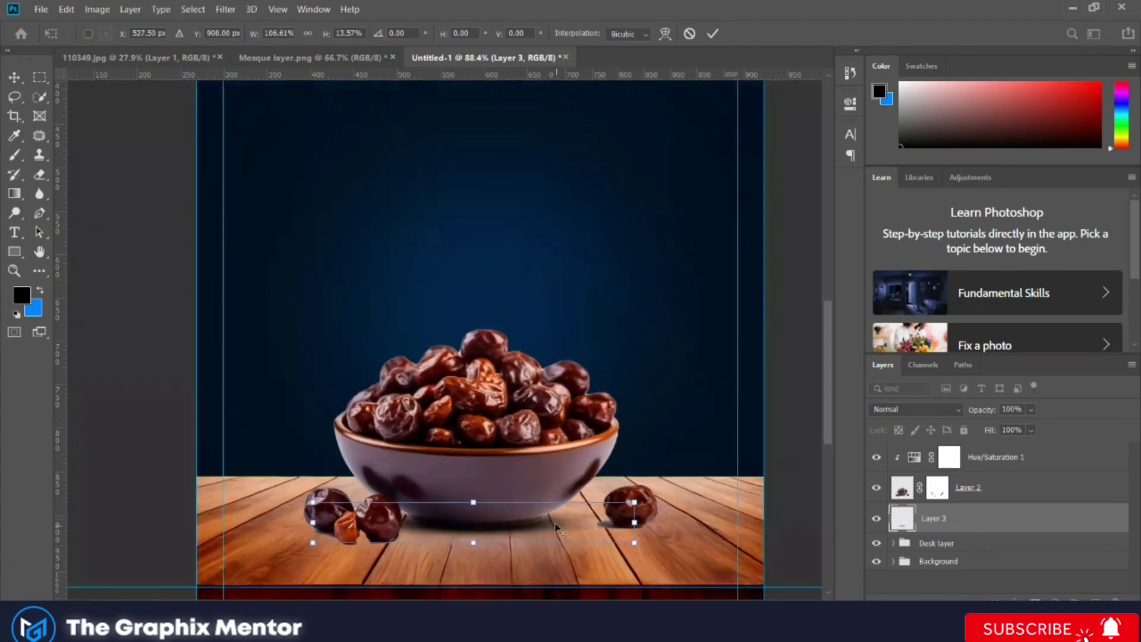
scroll(553, 520, down, 5)
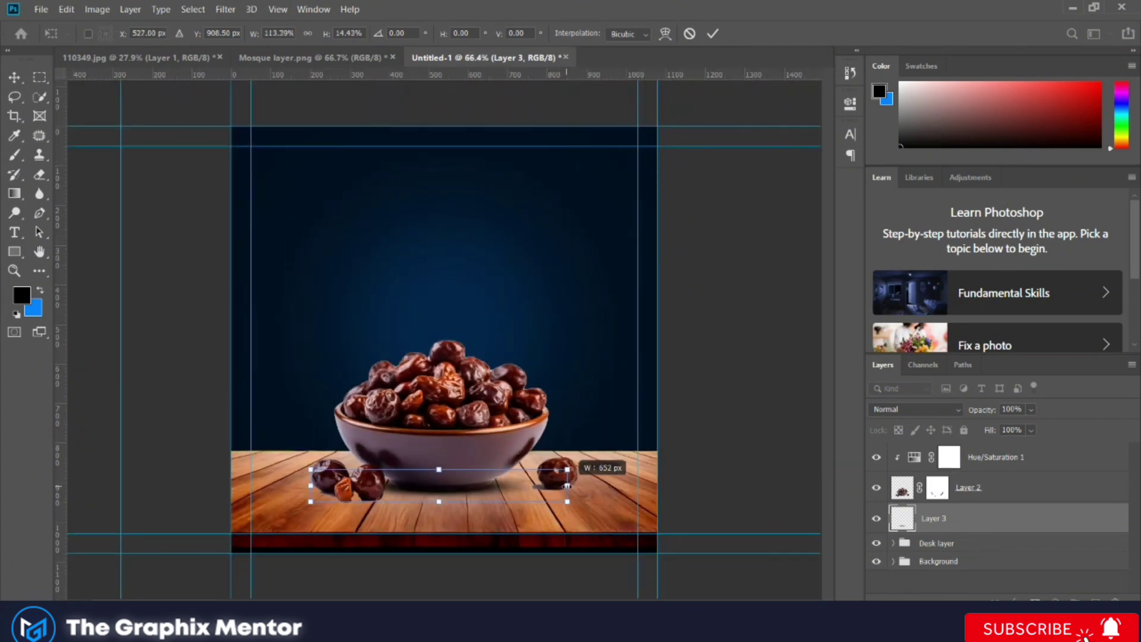
key(Return)
scroll(513, 493, up, 5)
Drag a copy of the shadow toward the loose date right of the bowl
scroll(523, 496, down, 4)
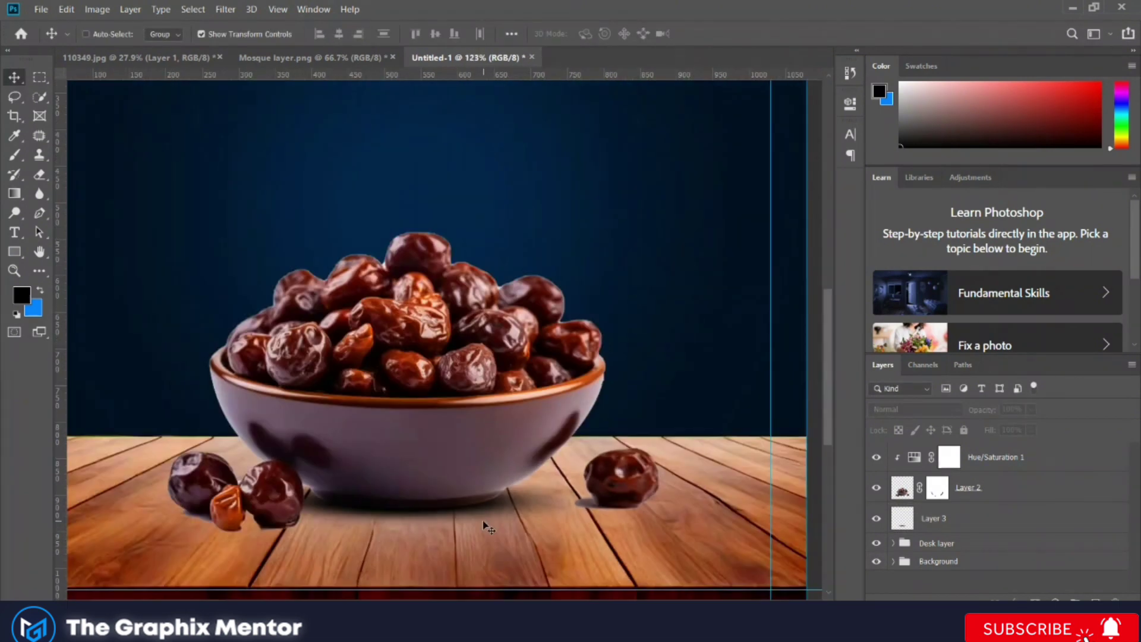
scroll(541, 498, up, 4)
scroll(552, 499, up, 1)
scroll(564, 493, down, 5)
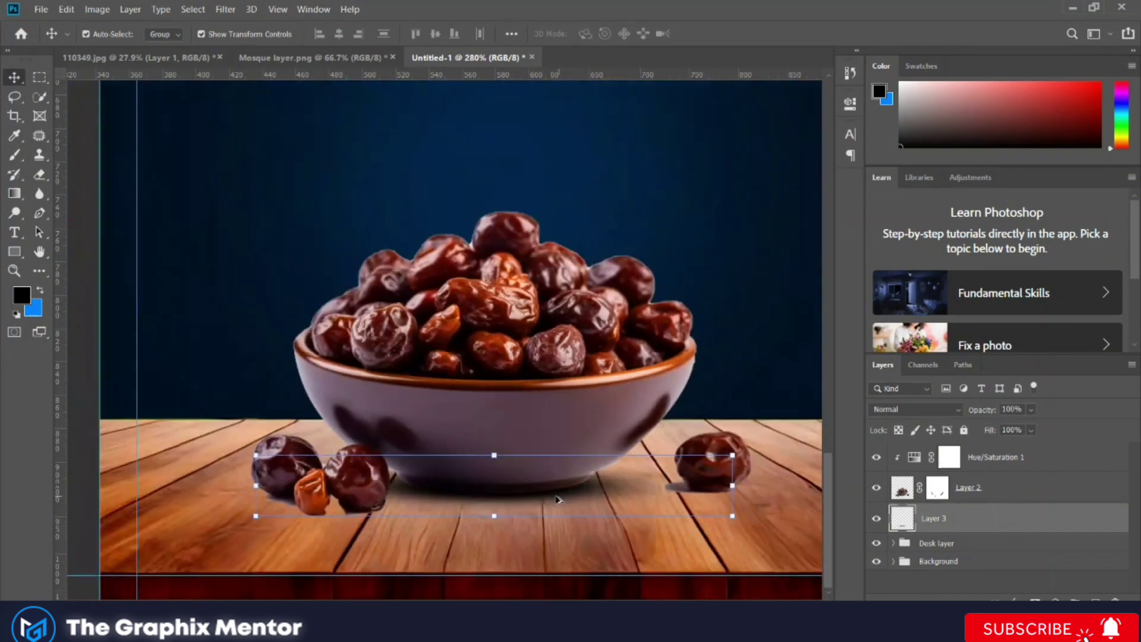
scroll(547, 523, down, 1)
scroll(521, 559, up, 2)
scroll(521, 559, up, 5)
drag(406, 534, 642, 503)
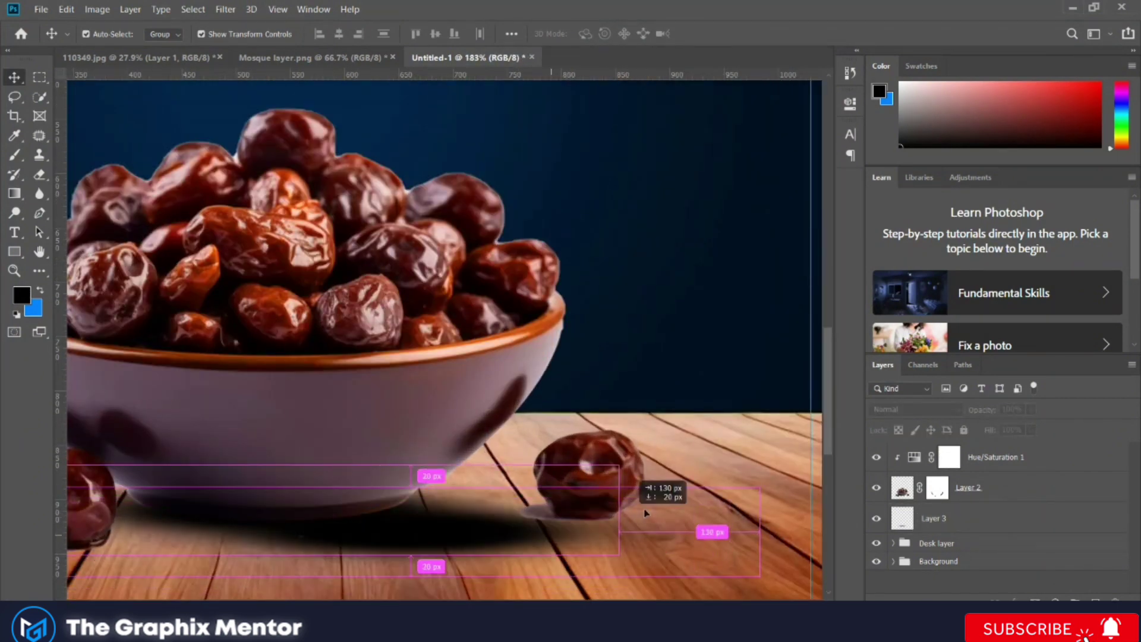
Shrink the shadow copy and position it beneath the single date
key(ctrl+t)
drag(218, 456, 377, 458)
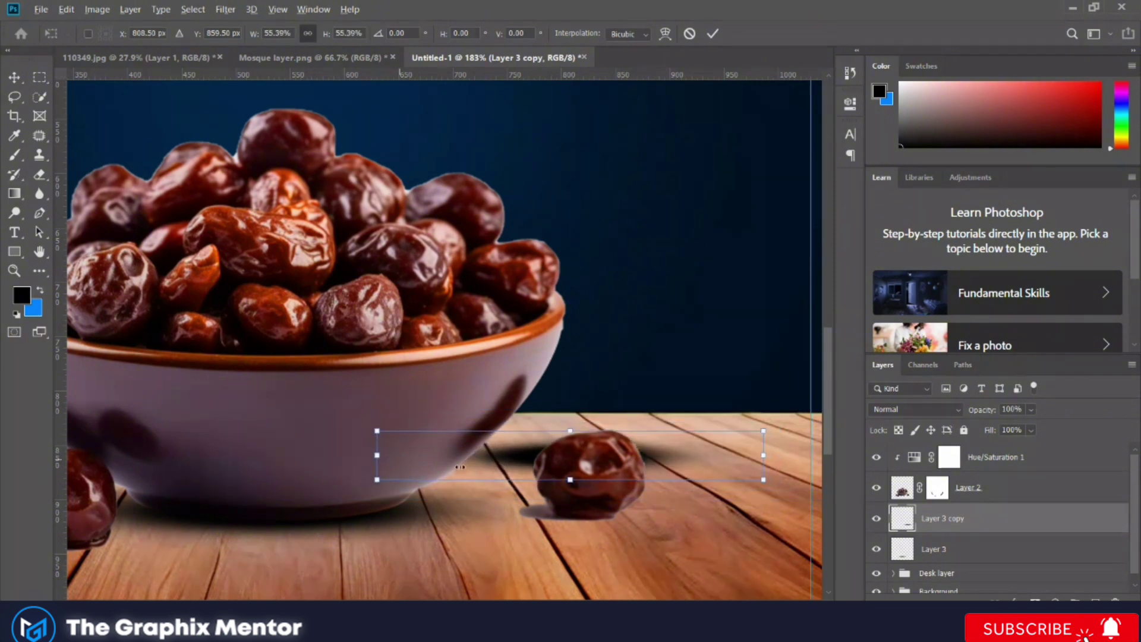
scroll(377, 458, up, 2)
mouse_move(495, 447)
mouse_down()
mouse_move(542, 539)
mouse_move(530, 535)
mouse_up()
scroll(669, 541, up, 2)
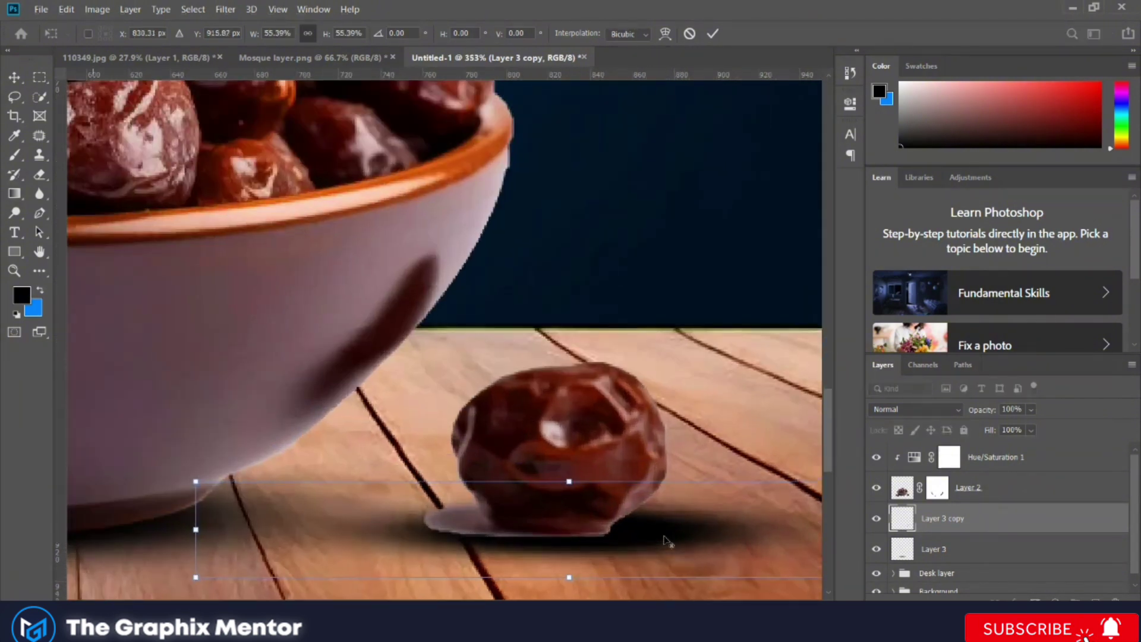
scroll(735, 543, down, 3)
scroll(790, 491, up, 2)
drag(789, 491, 733, 483)
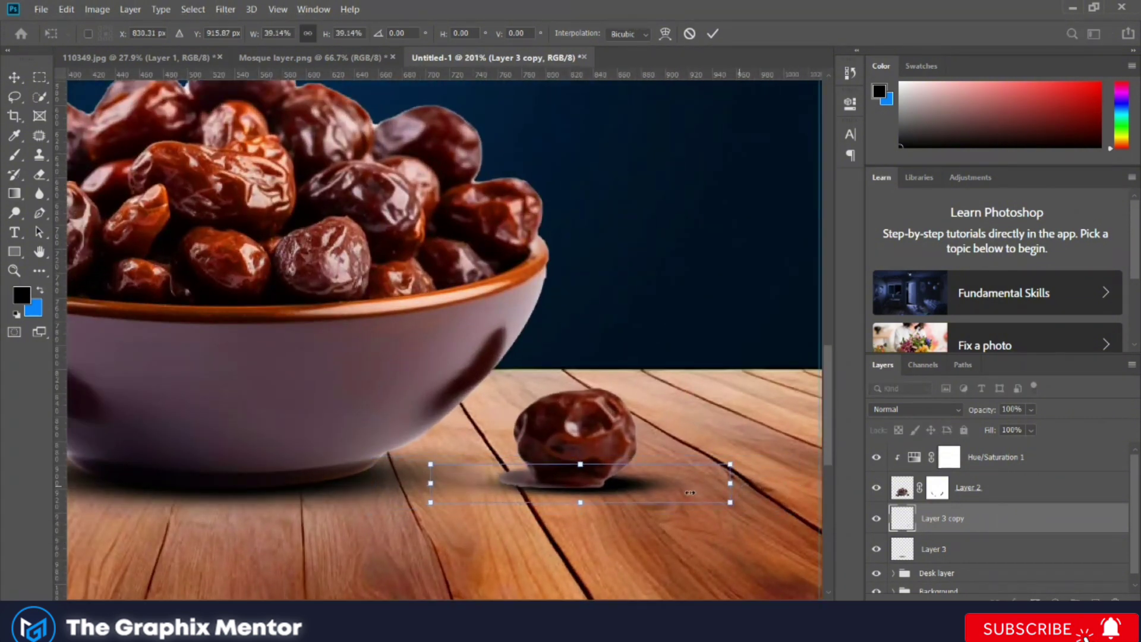
scroll(733, 483, up, 3)
drag(593, 481, 597, 484)
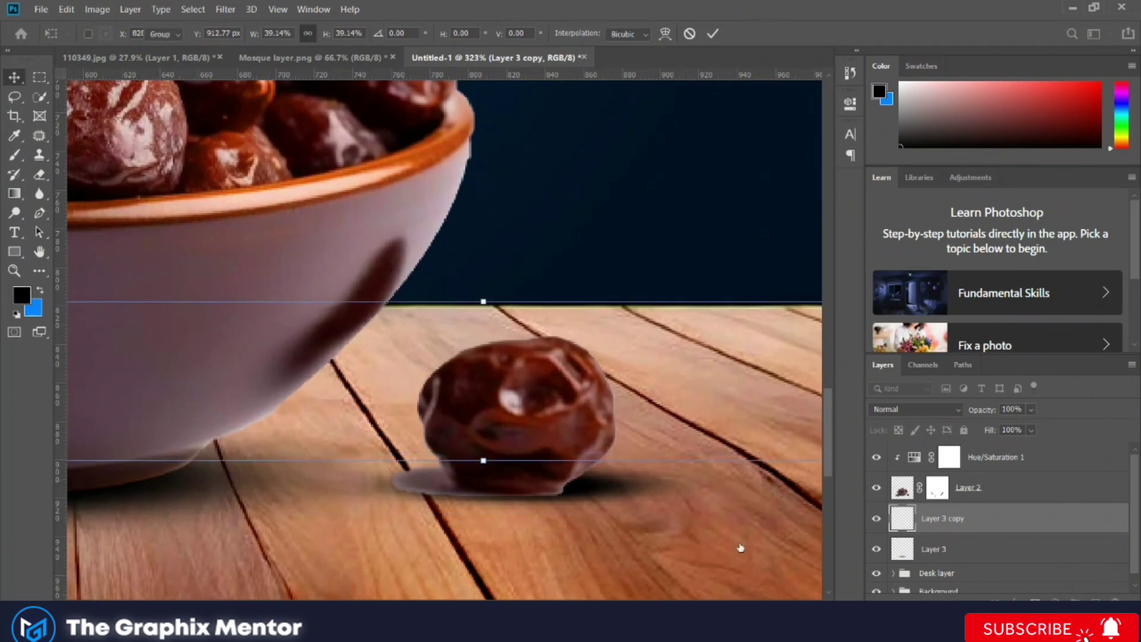
Select Layer 2's mask and make the brush much smaller
click(938, 487)
key(b)
scroll(495, 495, up, 2)
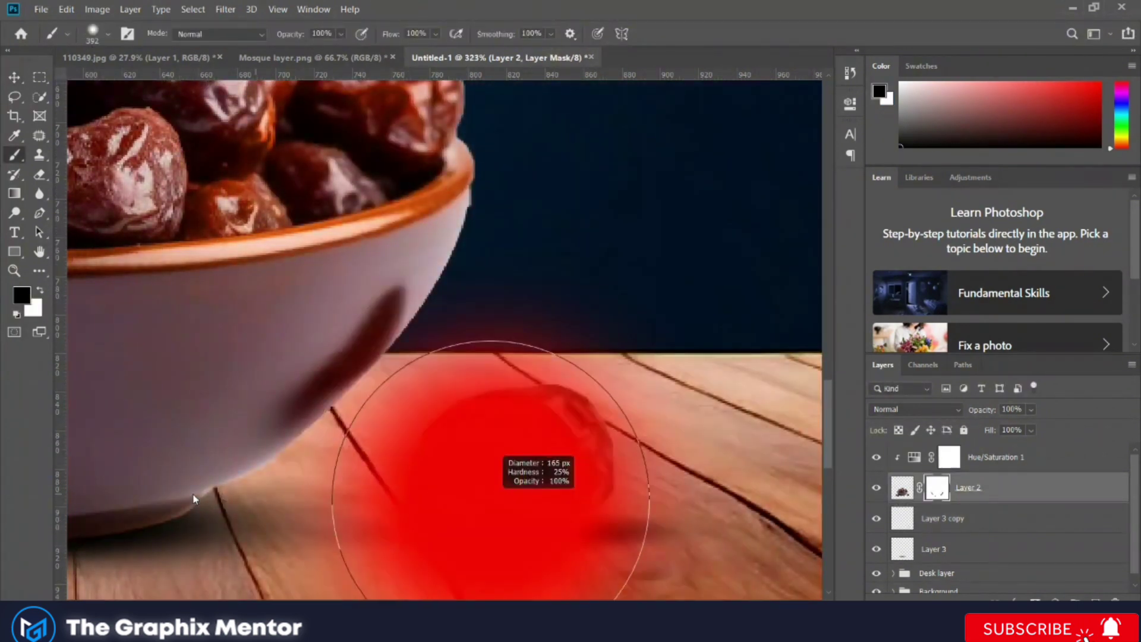
drag(472, 454, 416, 454)
scroll(394, 501, up, 2)
scroll(393, 501, down, 1)
drag(394, 501, 362, 496)
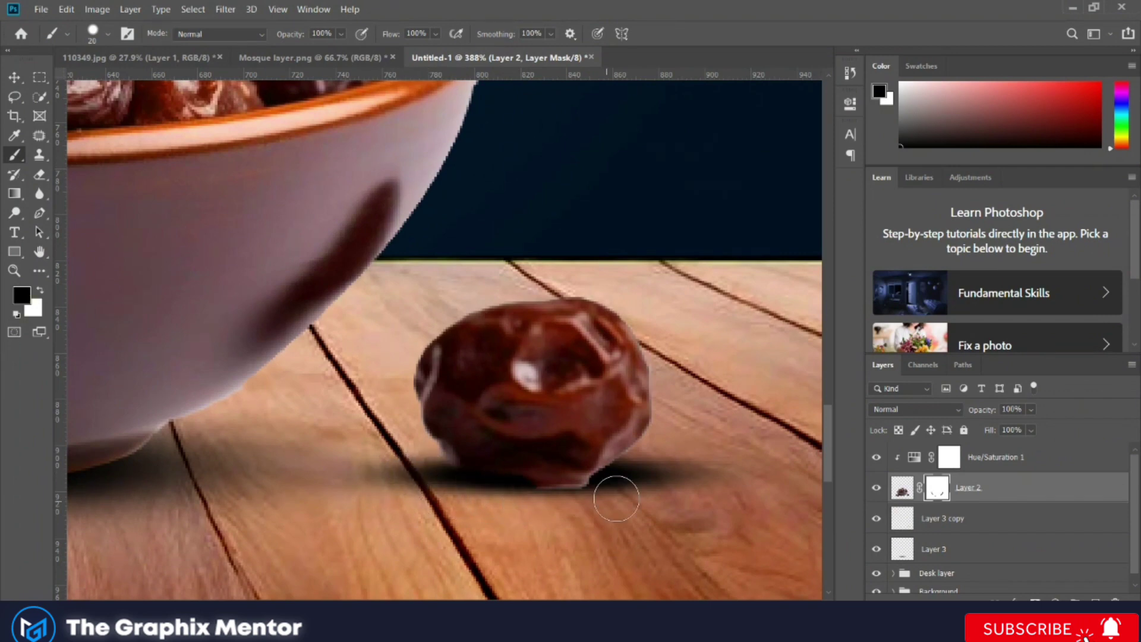
scroll(640, 474, down, 5)
scroll(641, 474, up, 5)
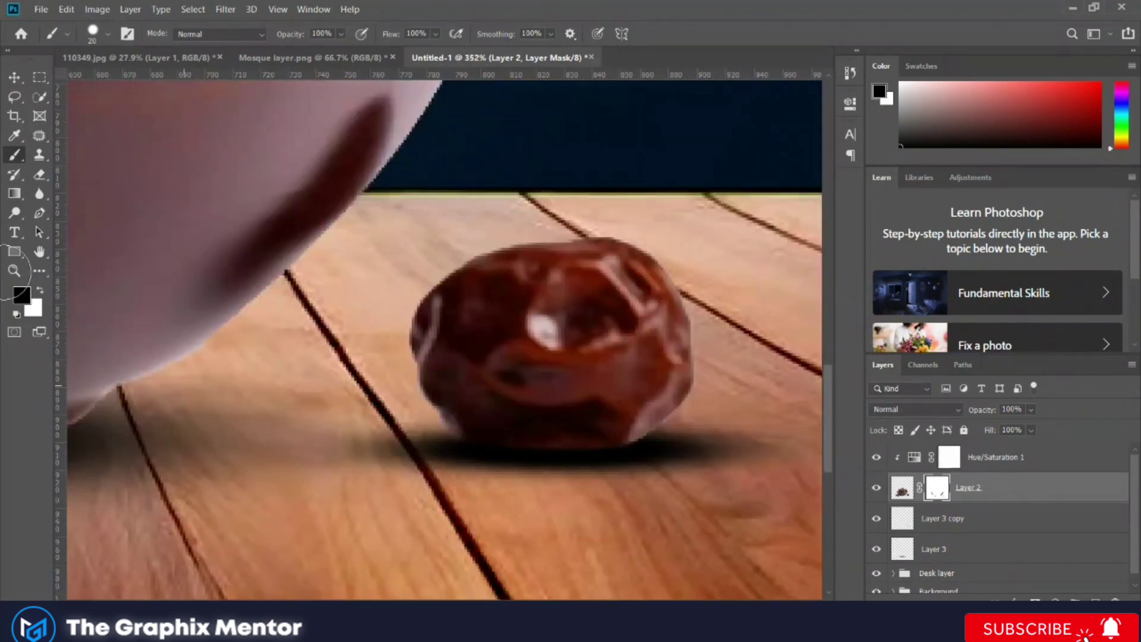
Narrow the shadow copy, nudge it up and stretch it taller under the right date
key(v)
click(684, 468)
key(ctrl+t)
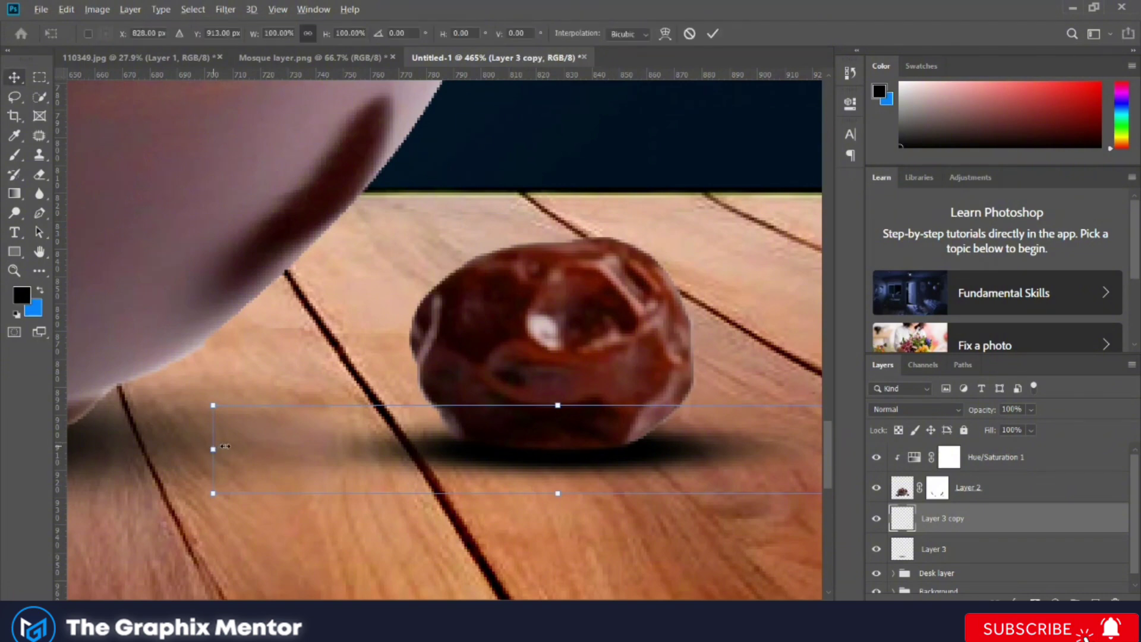
drag(213, 449, 285, 447)
drag(643, 454, 646, 445)
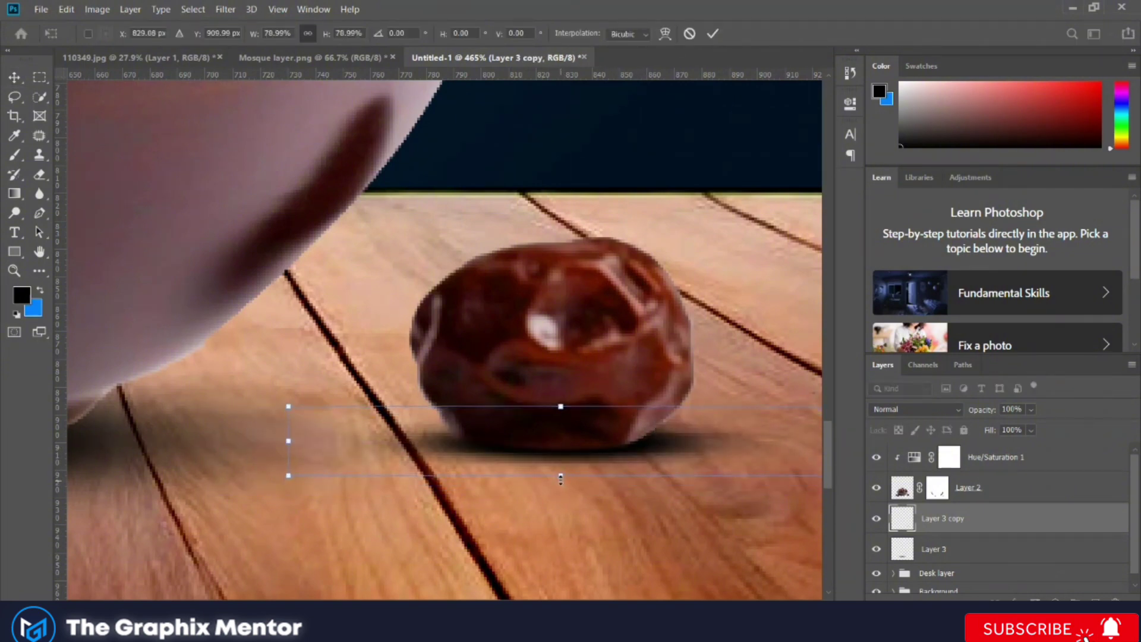
drag(561, 479, 561, 486)
scroll(609, 452, down, 5)
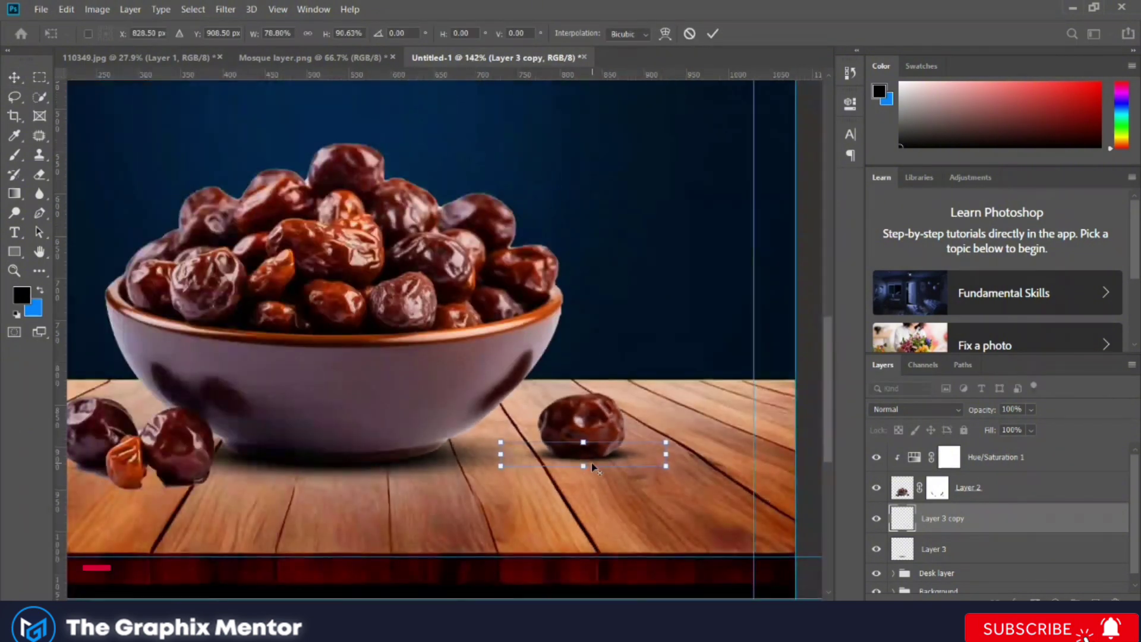
key(Return)
scroll(801, 390, down, 1)
Duplicate the shadow, then rotate, shrink and position the copy under a date left of the bowl
drag(700, 454, 349, 485)
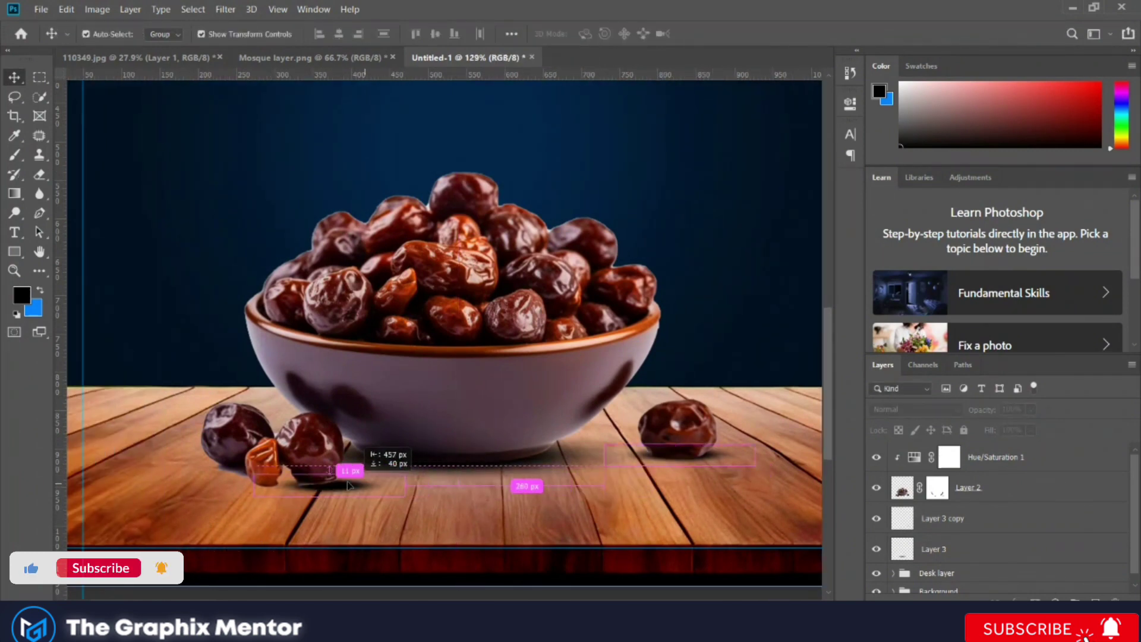
scroll(350, 485, up, 5)
key(ctrl+j)
key(ctrl+t)
drag(512, 476, 518, 451)
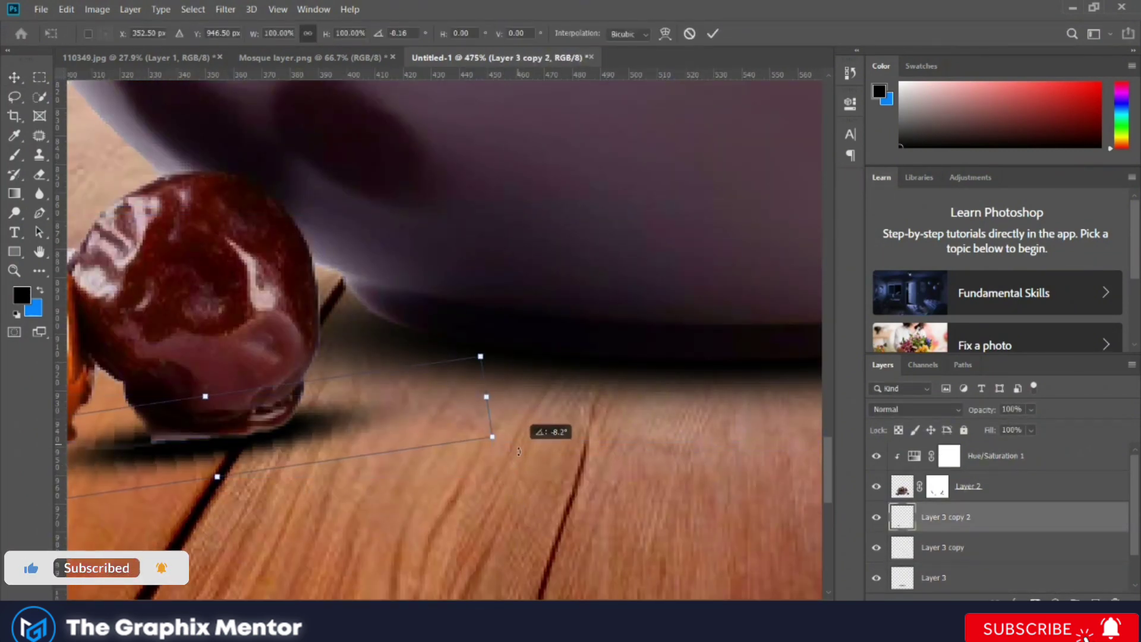
drag(480, 356, 426, 384)
drag(463, 470, 458, 461)
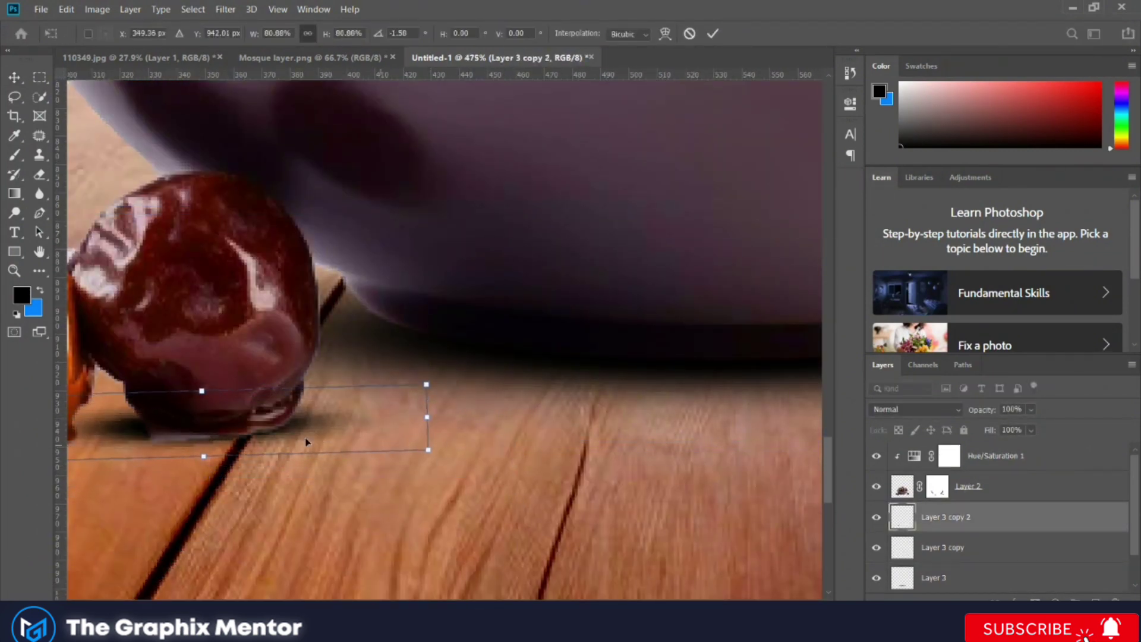
drag(306, 441, 287, 426)
key(Return)
Refine the dates layer's mask with the Brush
click(944, 486)
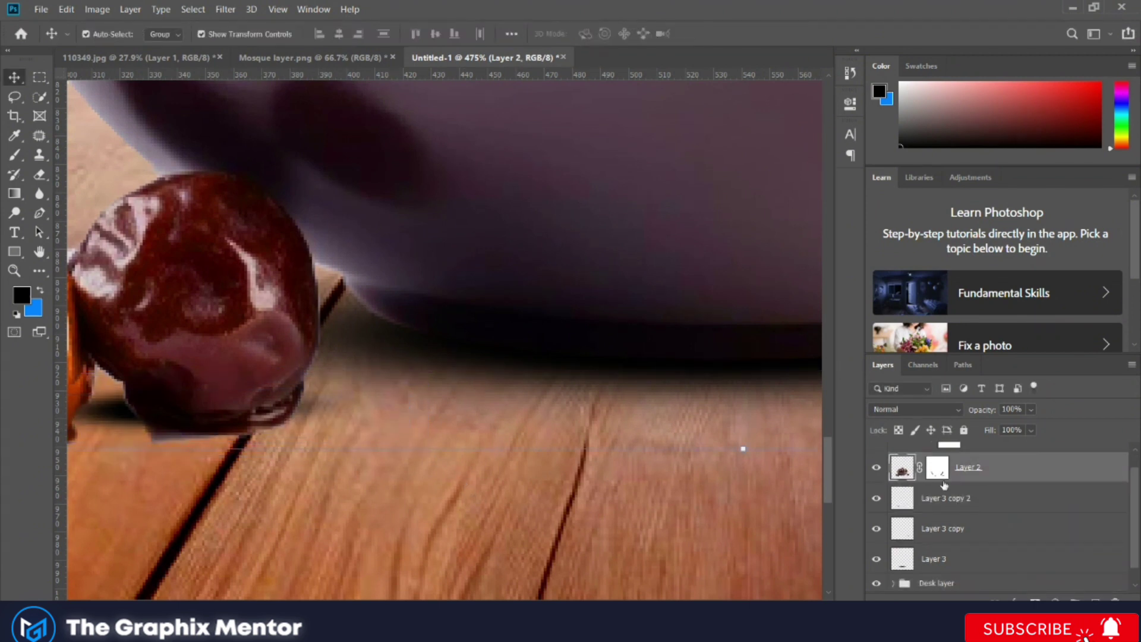
key(b)
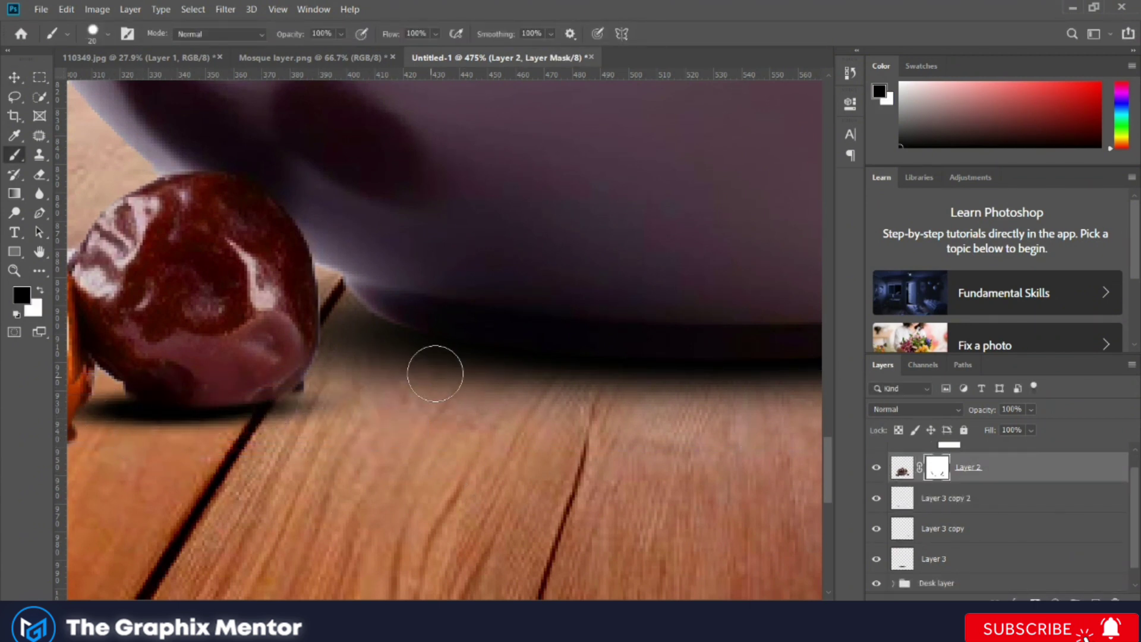
scroll(320, 403, down, 5)
scroll(225, 470, up, 3)
scroll(250, 469, down, 2)
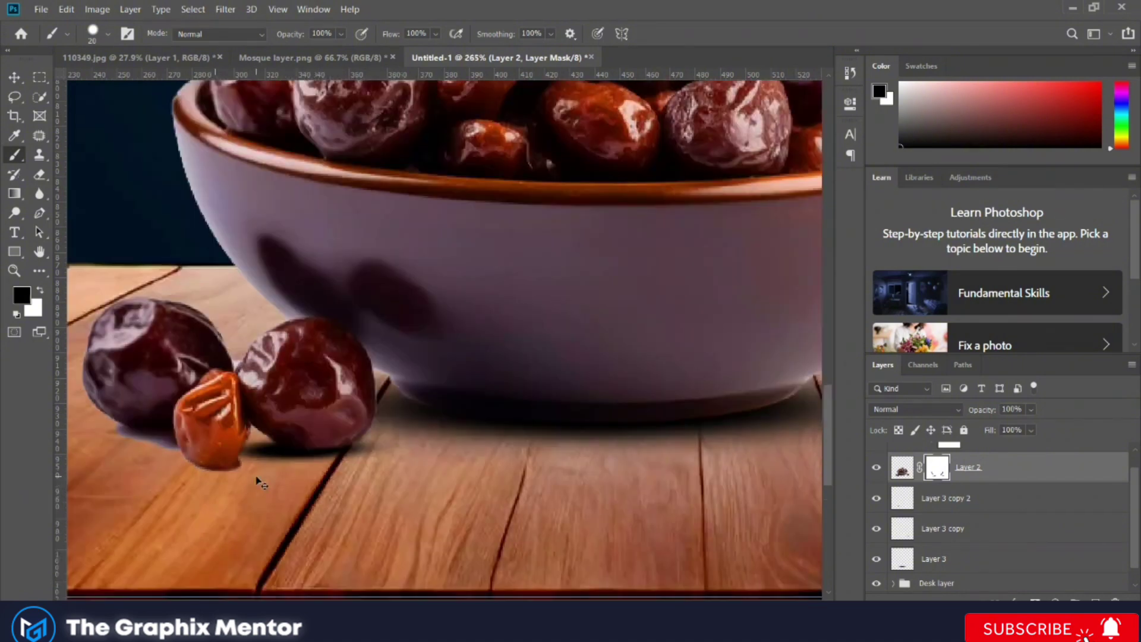
scroll(285, 475, up, 4)
scroll(229, 460, up, 2)
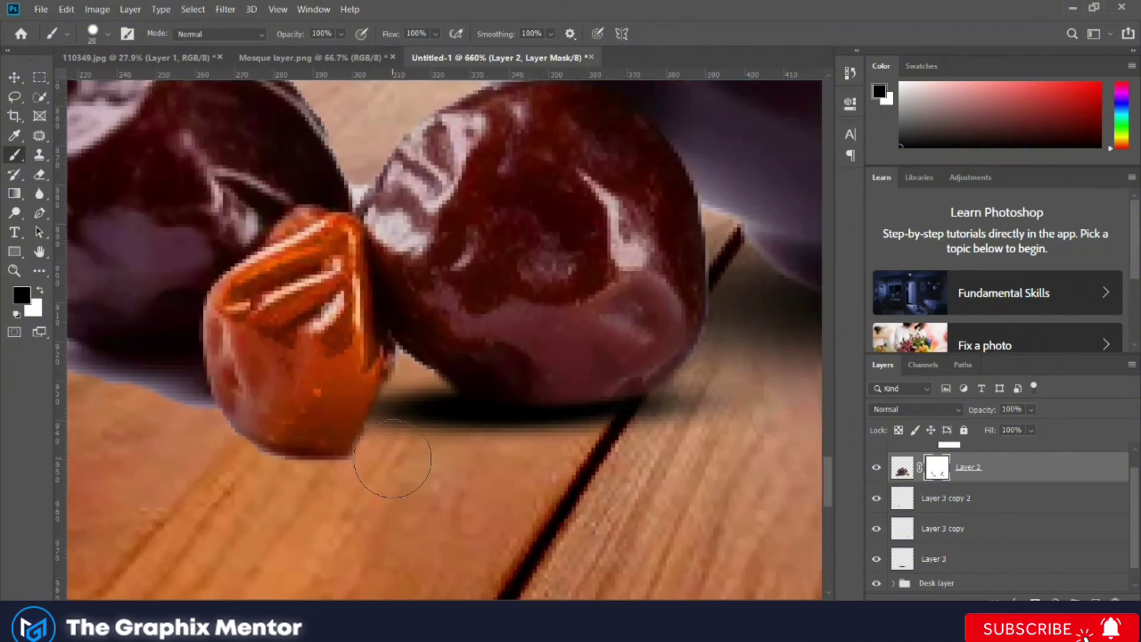
scroll(242, 527, down, 2)
scroll(257, 420, up, 1)
scroll(290, 442, up, 3)
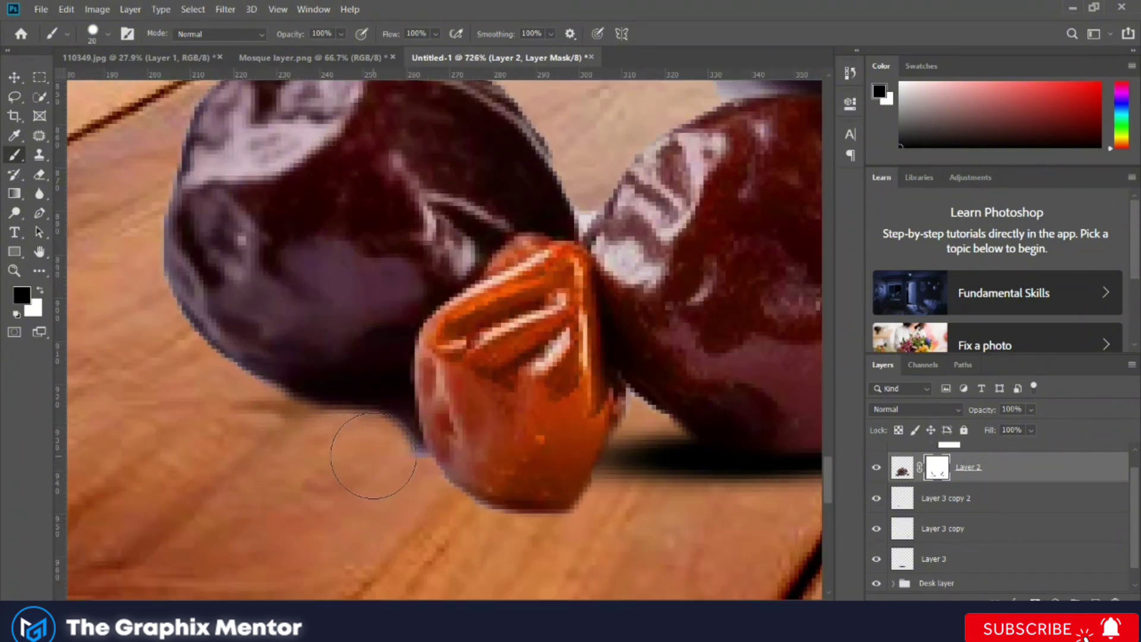
scroll(394, 473, down, 3)
Move the Layer 3 copy 2 shadow left under the small orange date
key(v)
click(945, 498)
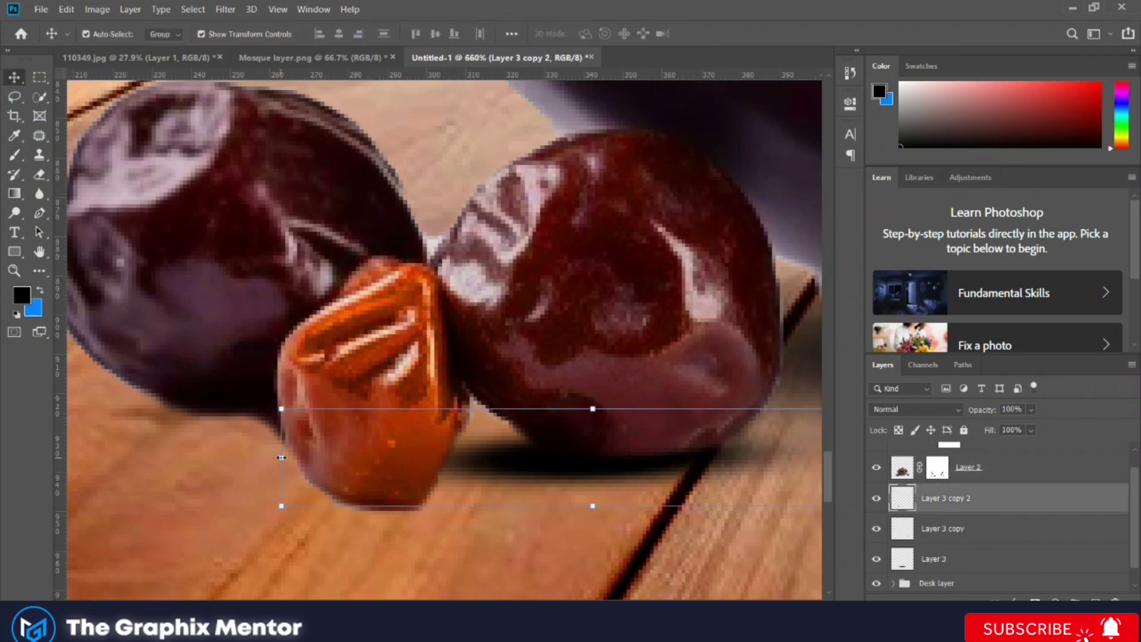
scroll(443, 464, up, 3)
drag(728, 419, 669, 411)
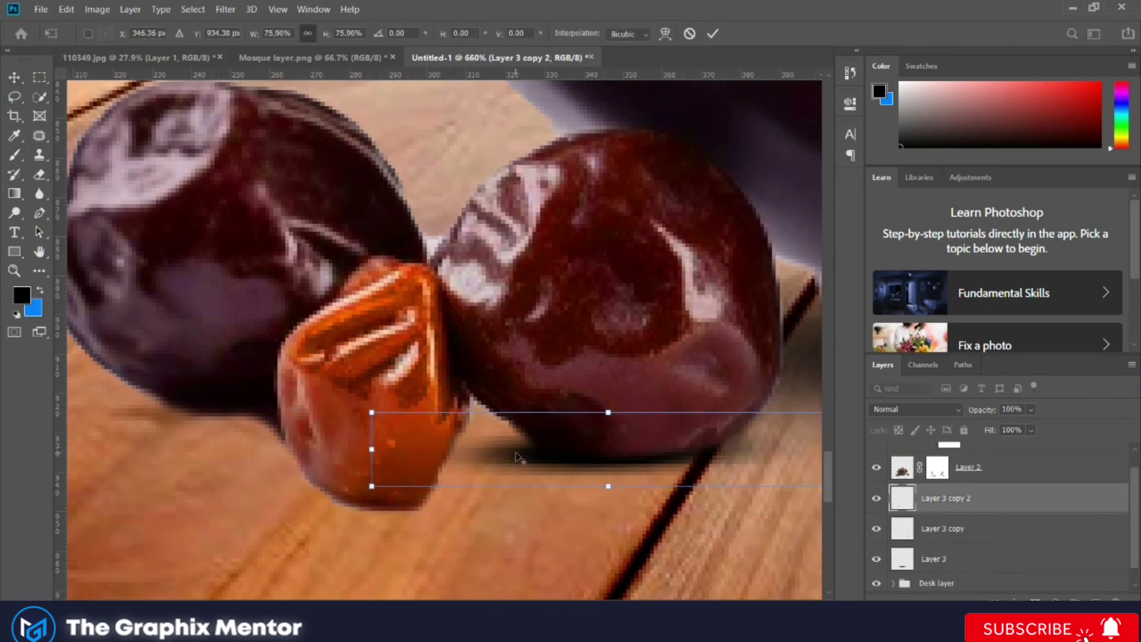
key(Return)
click(572, 550)
scroll(565, 479, down, 3)
scroll(603, 475, down, 2)
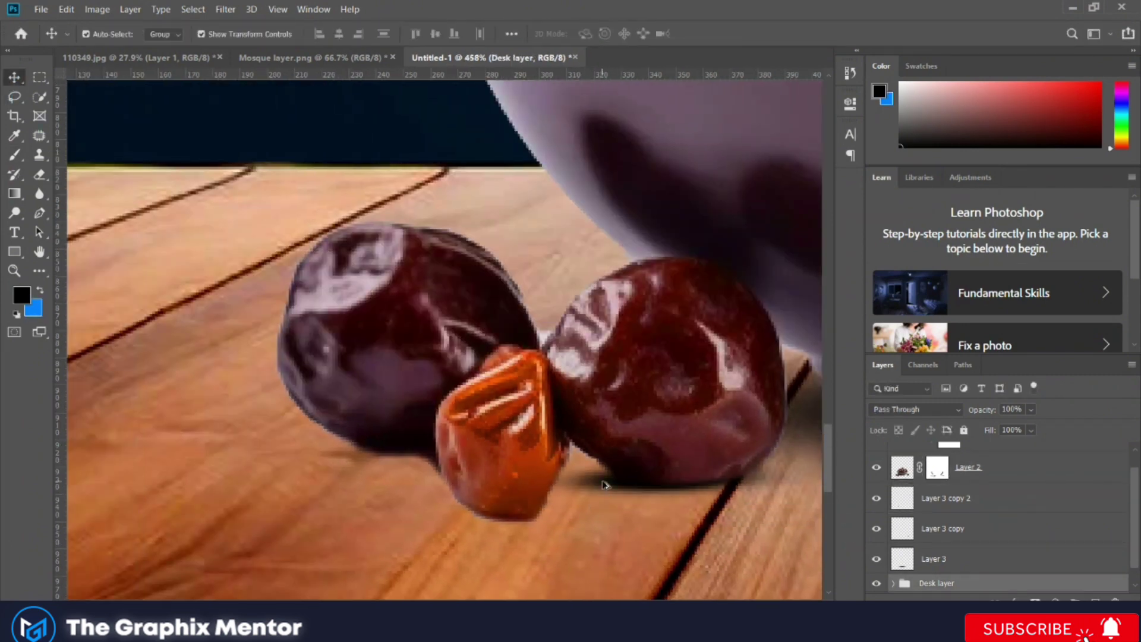
scroll(336, 459, up, 5)
Duplicate a left shadow for the leftmost date and rotate the copy
click(336, 459)
key(ctrl+j)
key(ctrl+t)
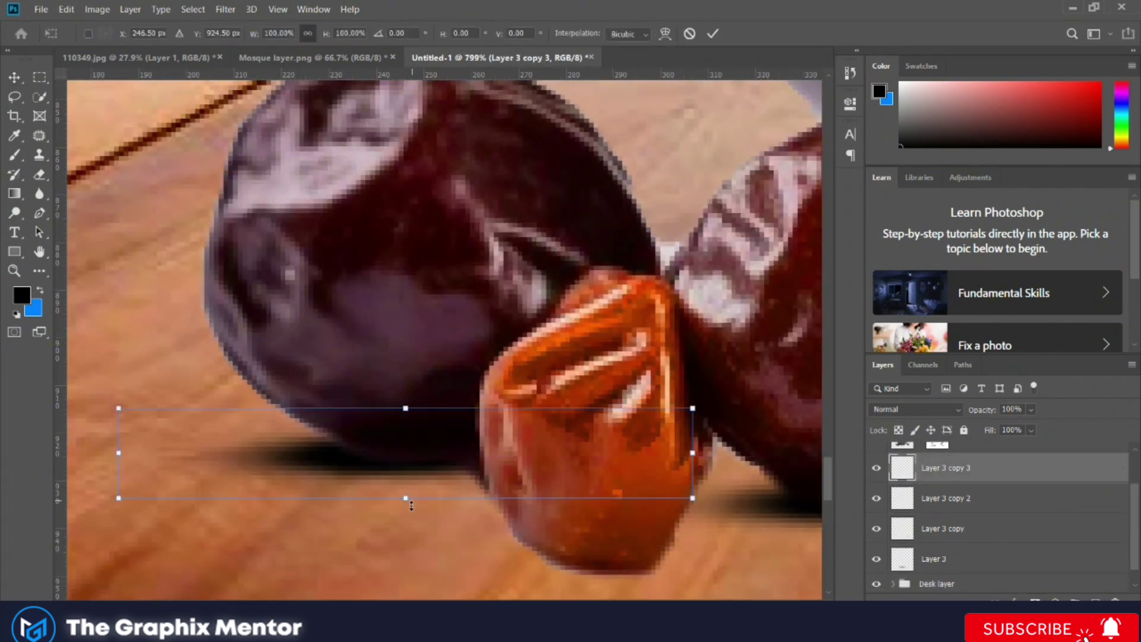
scroll(333, 458, down, 3)
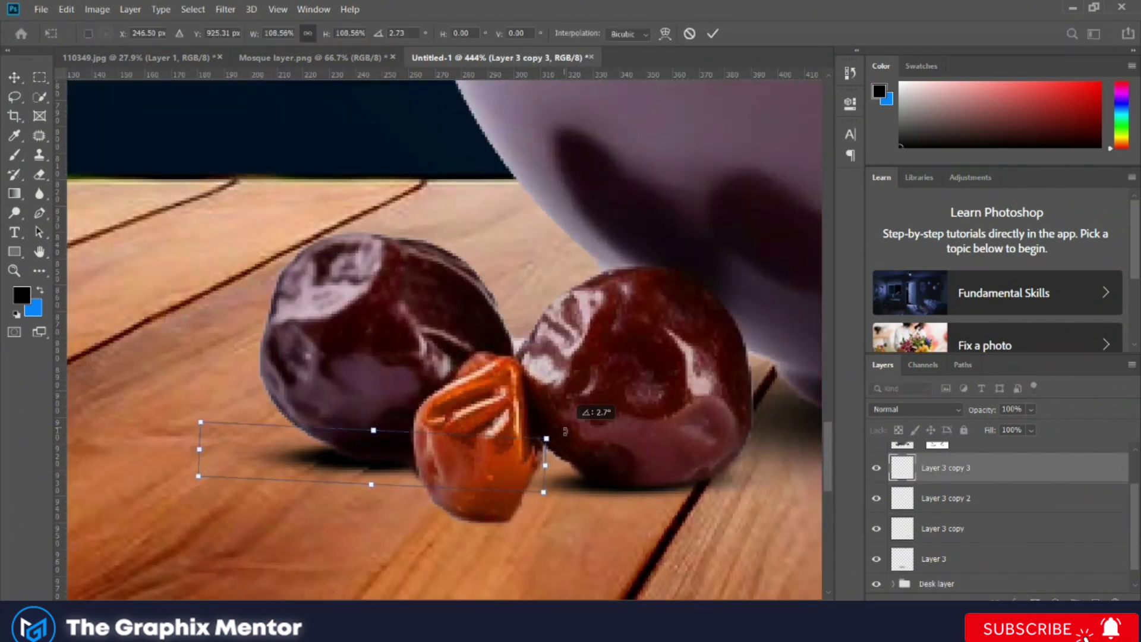
key(Return)
Add one more shadow copy under the small orange date, shrunk to about 70%
scroll(313, 428, up, 2)
drag(313, 429, 463, 519)
key(ctrl+t)
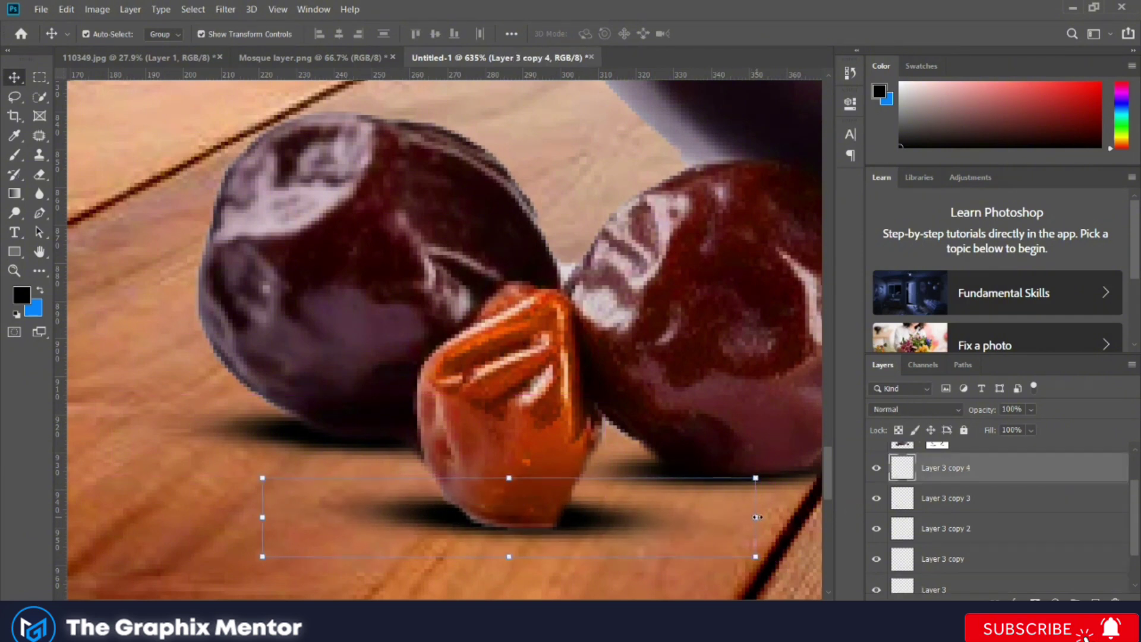
drag(754, 515, 683, 531)
scroll(423, 523, down, 4)
key(Return)
scroll(525, 529, down, 4)
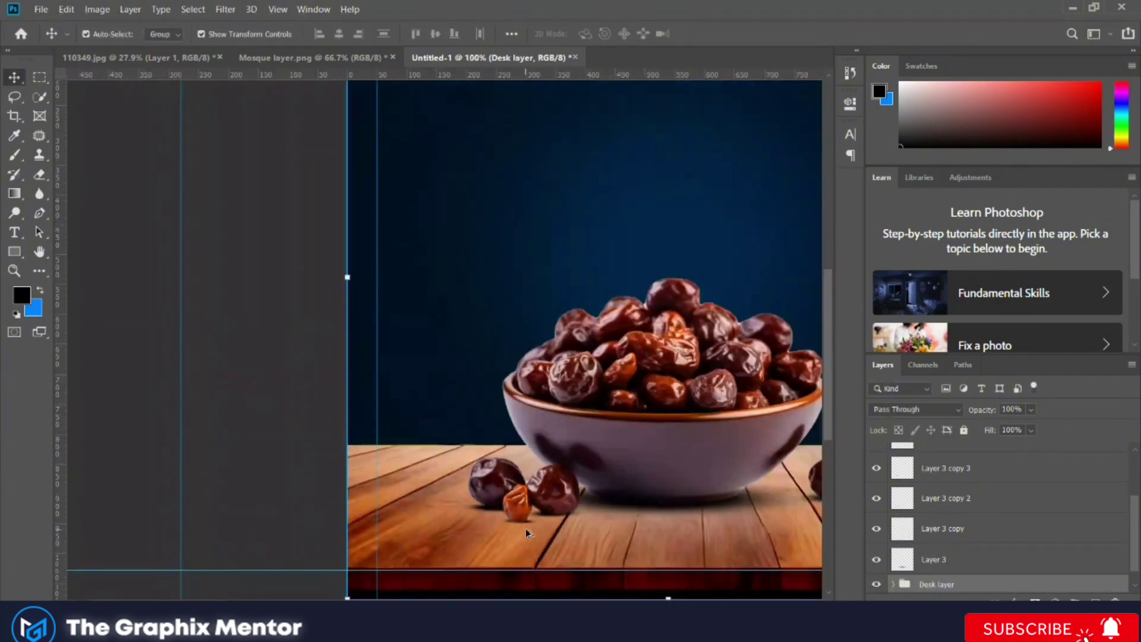
scroll(525, 529, left, 1)
scroll(526, 535, right, 2)
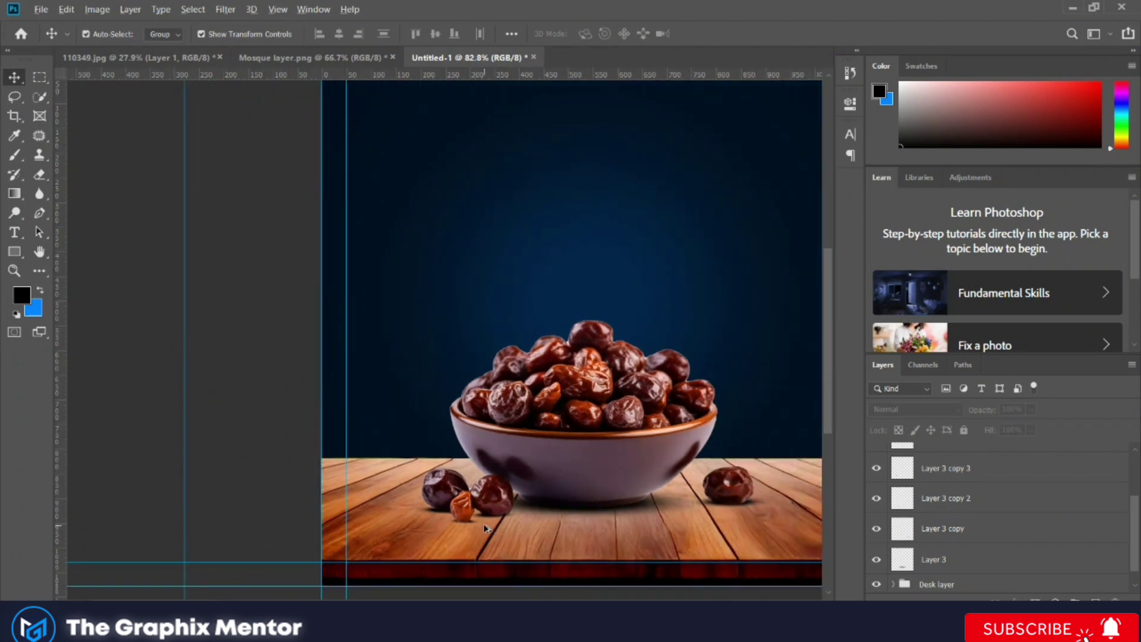
scroll(526, 510, down, 2)
scroll(515, 410, up, 1)
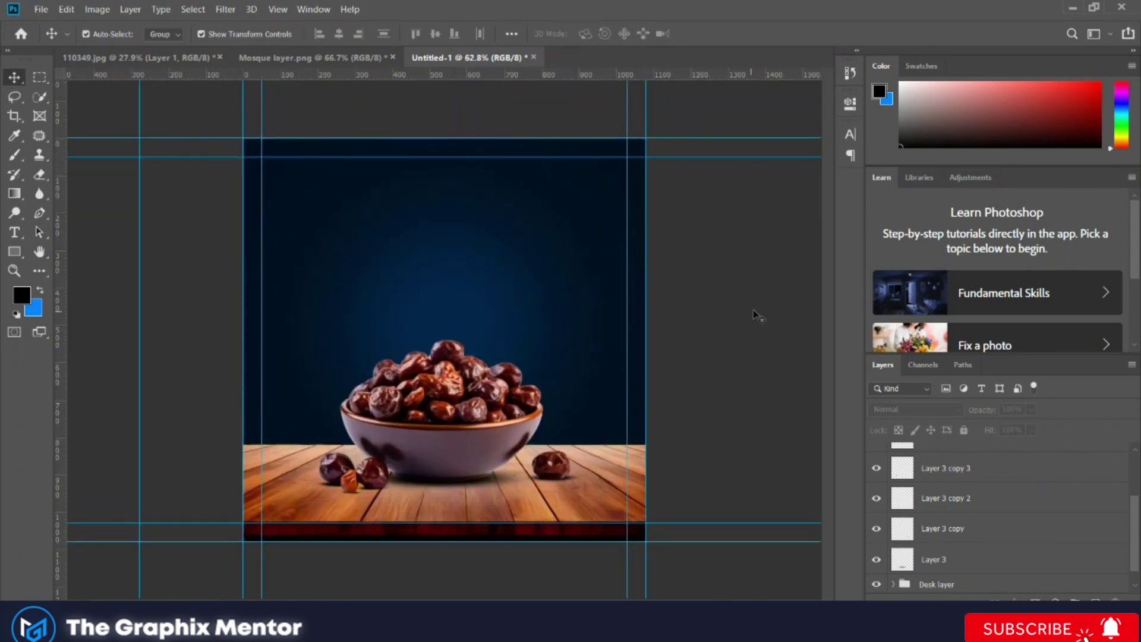
scroll(437, 189, up, 1)
Add the text 'LOGO HERE' in the upper-left sky
click(21, 238)
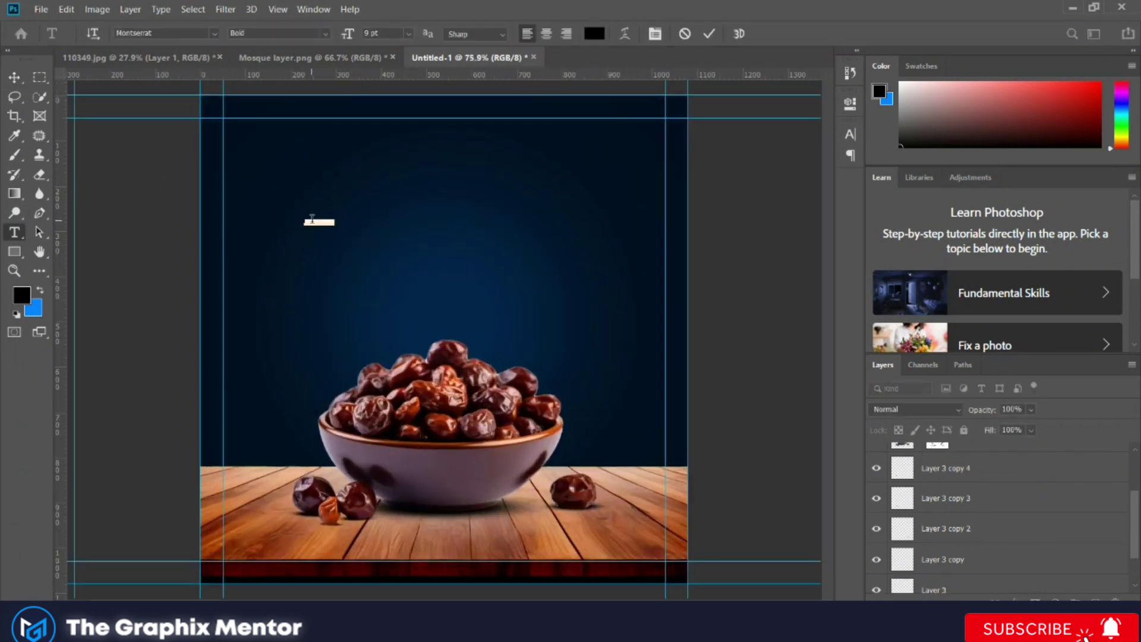
scroll(312, 219, up, 5)
text(LOGO HERE)
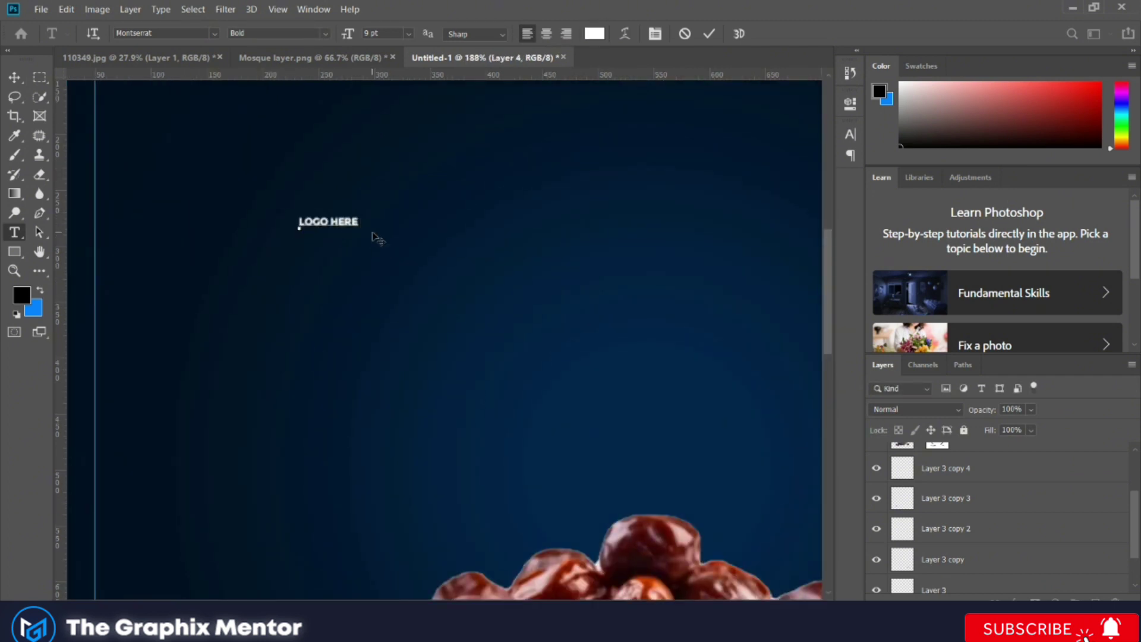
key(ctrl+Return)
key(v)
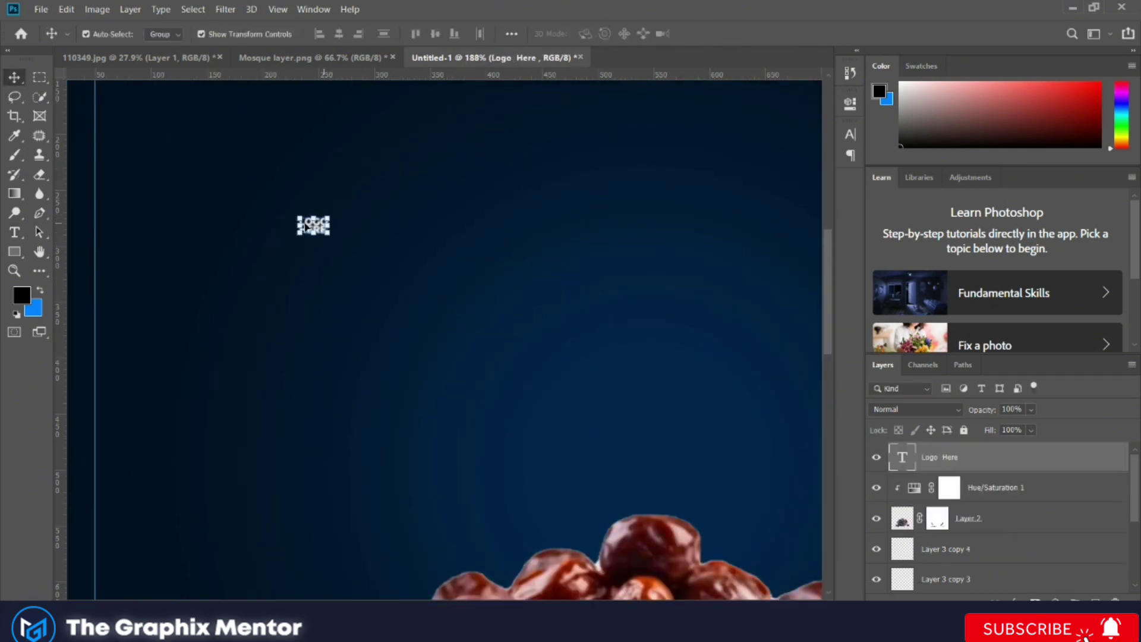
Group the date and shadow layers and name the group Main Image
key(ctrl+g)
click(934, 483)
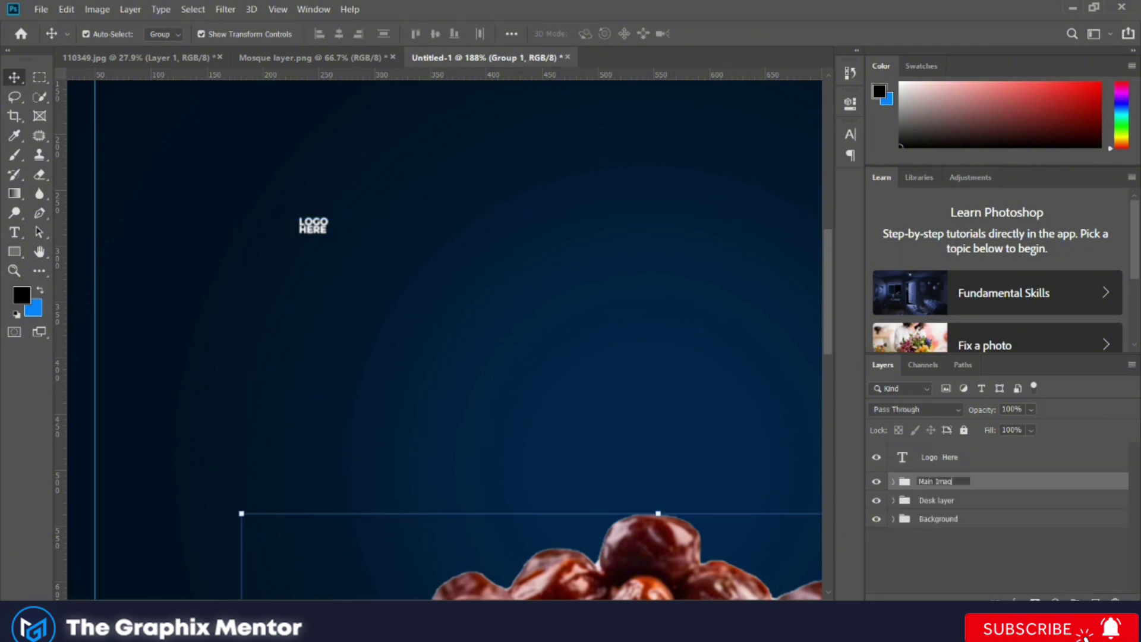
scroll(585, 404, down, 5)
click(779, 352)
scroll(511, 395, up, 3)
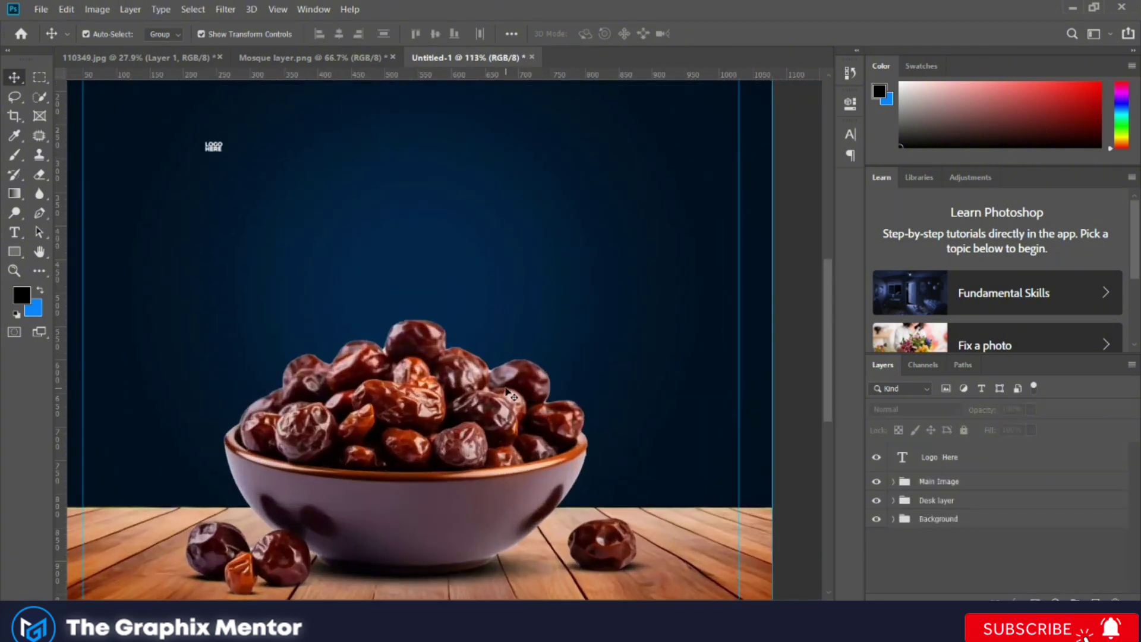
scroll(507, 396, up, 2)
Move the logo text to the top-left, with 32 pt leading and 30 pt font size
mouse_move(296, 224)
mouse_down()
mouse_move(184, 181)
mouse_move(262, 179)
mouse_up()
click(850, 134)
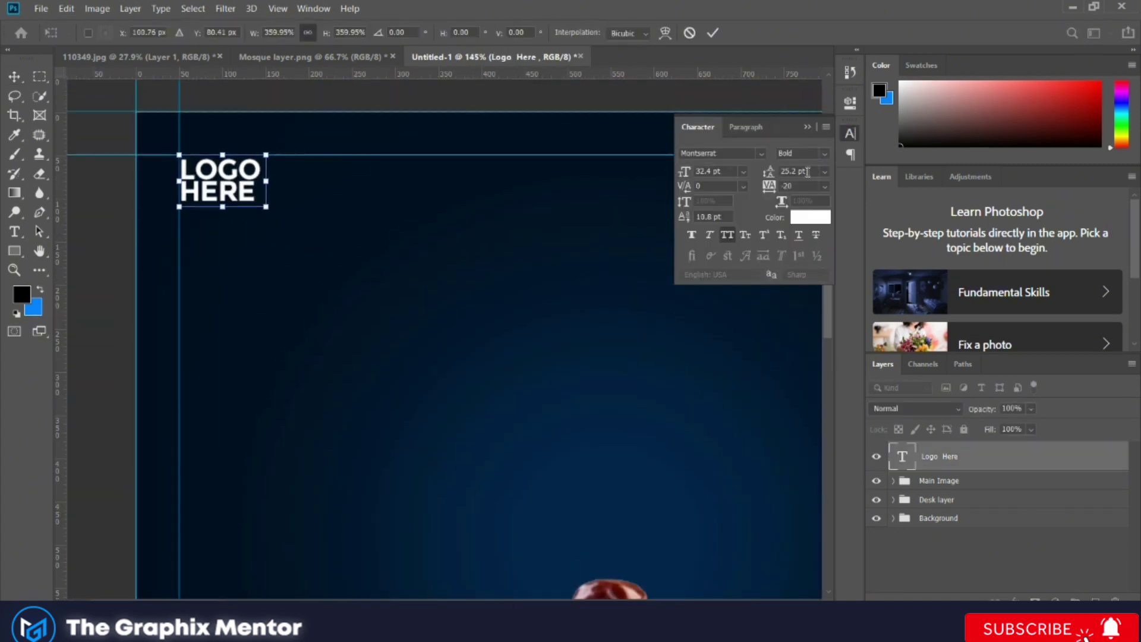
scroll(452, 357, up, 2)
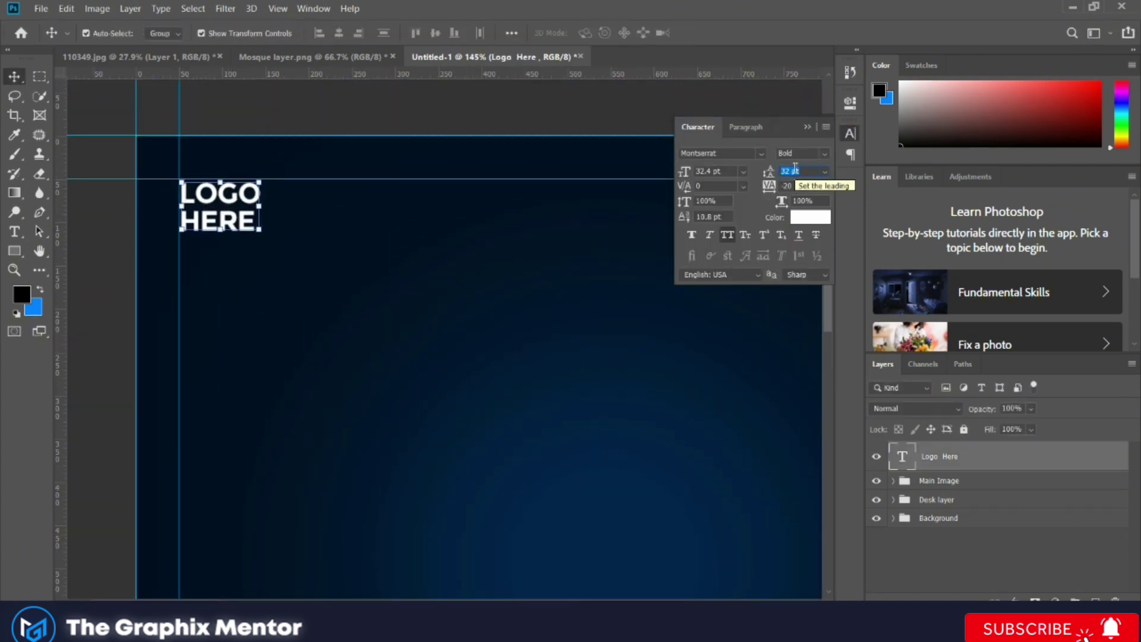
key(Up)
scroll(510, 344, down, 3)
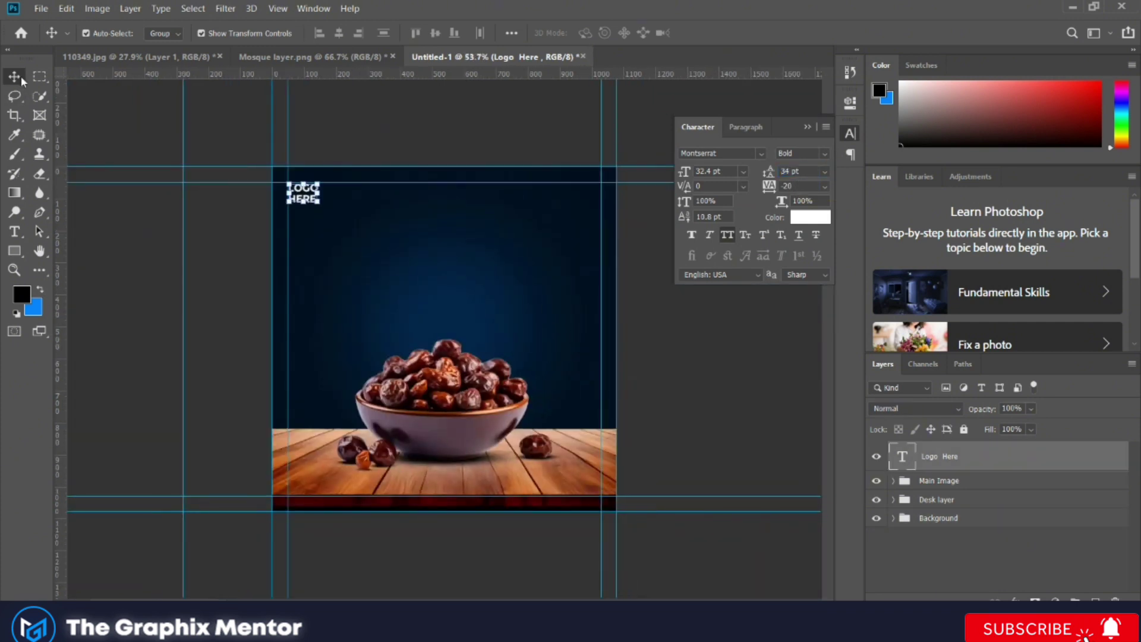
key(Down)
key(Down)
scroll(363, 191, up, 2)
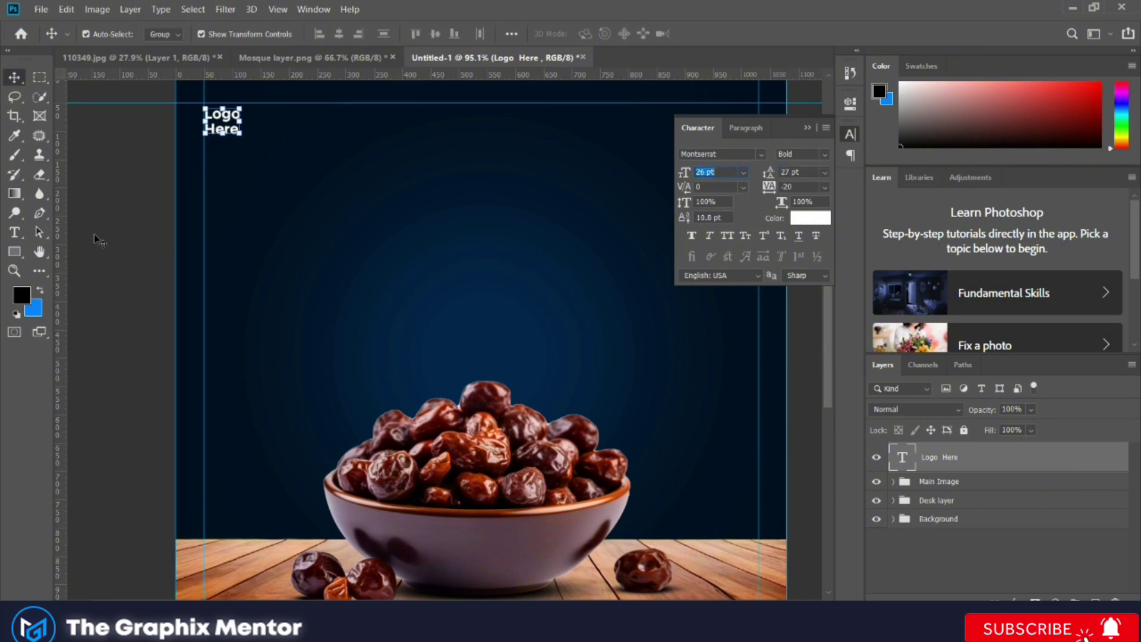
scroll(220, 131, up, 3)
key(Up)
key(Up)
key(Up)
drag(242, 176, 242, 176)
Color the word 'Logo' yellow
click(497, 312)
scroll(497, 311, down, 3)
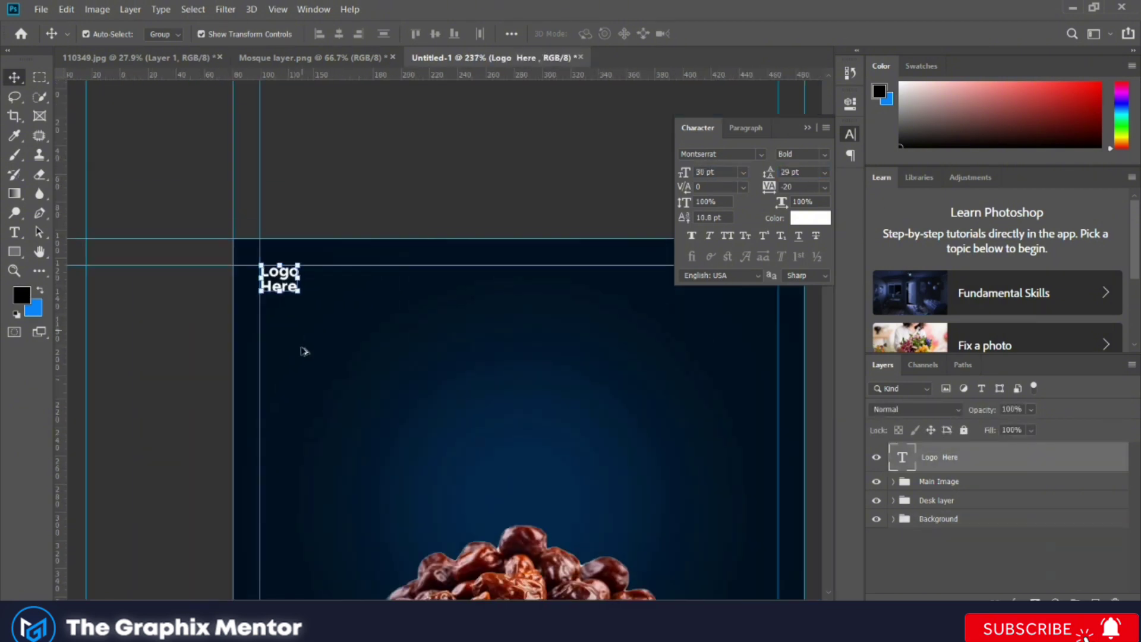
key(t)
click(219, 136)
key(ctrl+a)
click(811, 218)
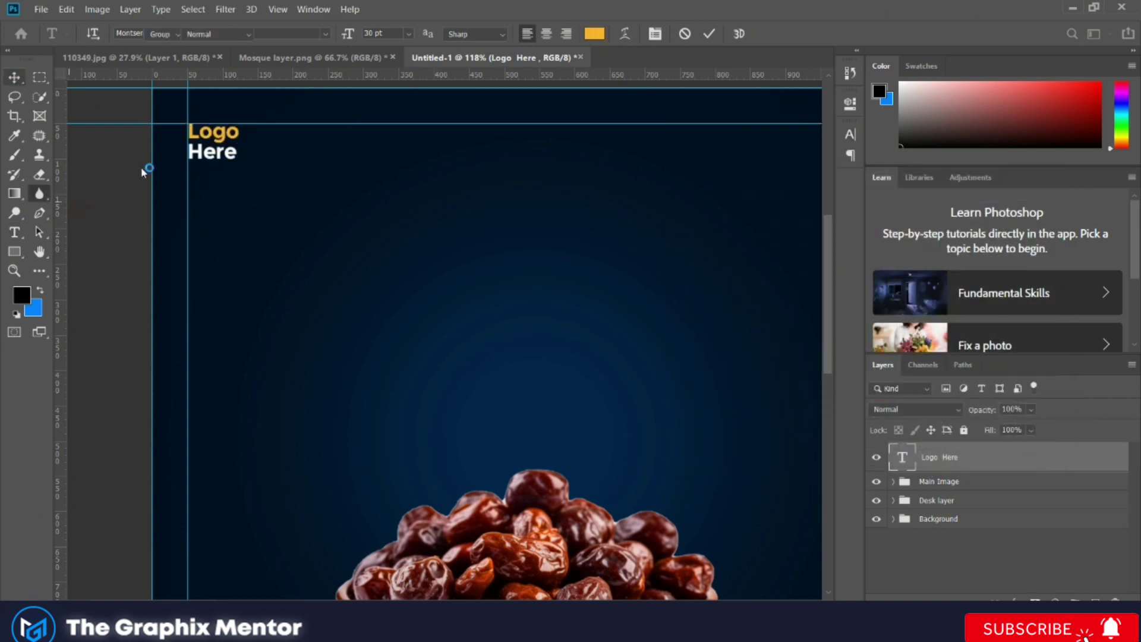
key(ctrl+Return)
key(v)
Drag the pngwing.com (5) image from the asset folder into the design
scroll(412, 230, down, 3)
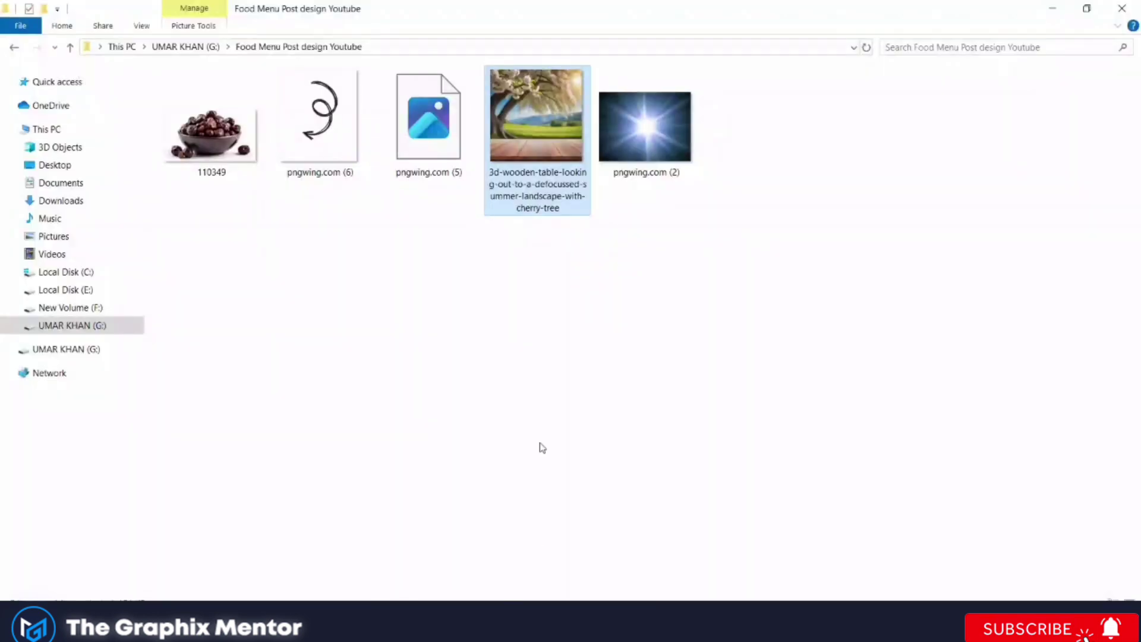
click(293, 117)
click(535, 119)
mouse_move(428, 119)
mouse_down()
mouse_move(487, 506)
mouse_move(479, 484)
mouse_up()
Place the galaxy image at the top of the poster and flip it horizontally
drag(489, 336, 538, 190)
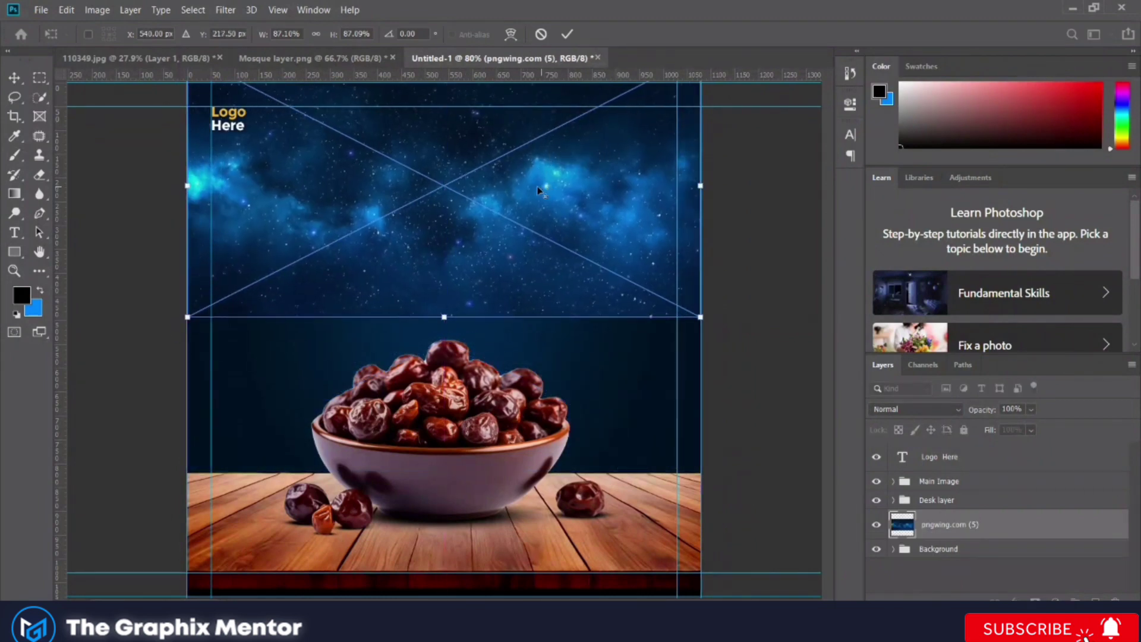
scroll(465, 326, down, 2)
right_click(479, 325)
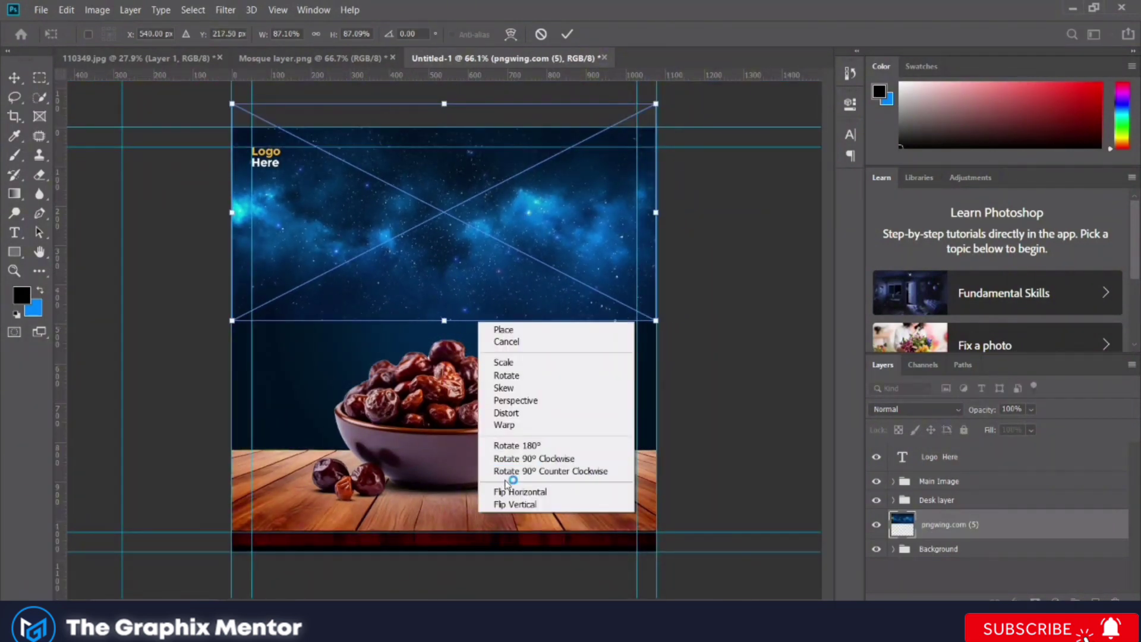
click(510, 489)
key(Return)
Flip the galaxy upside down, stretch it across the canvas width, and blend it with Lighten
drag(543, 227, 532, 298)
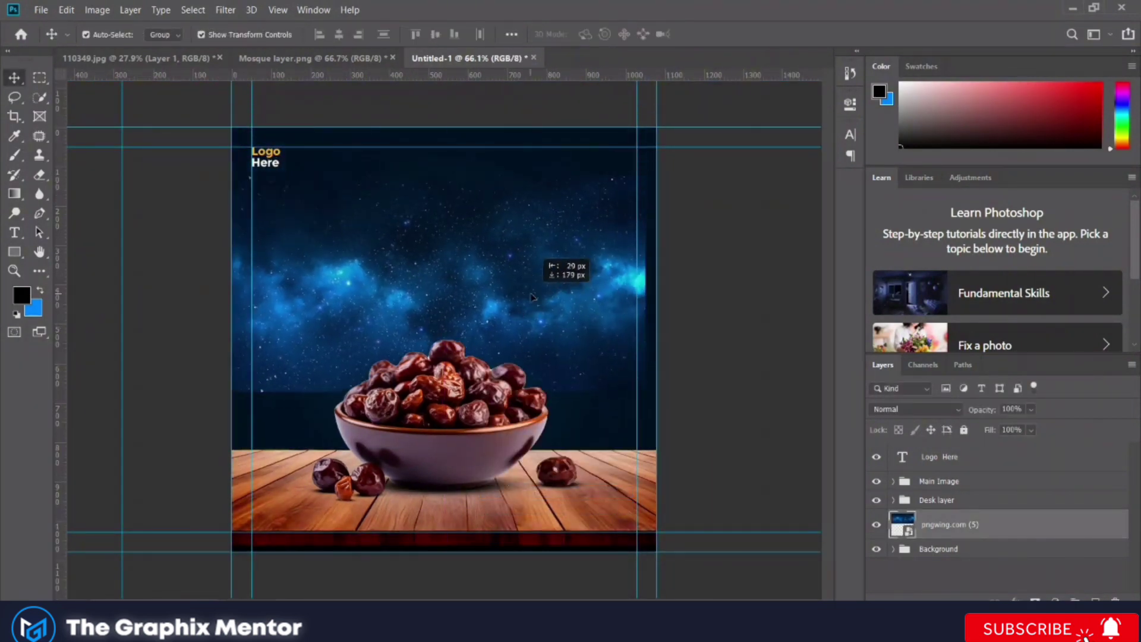
drag(650, 406, 214, 160)
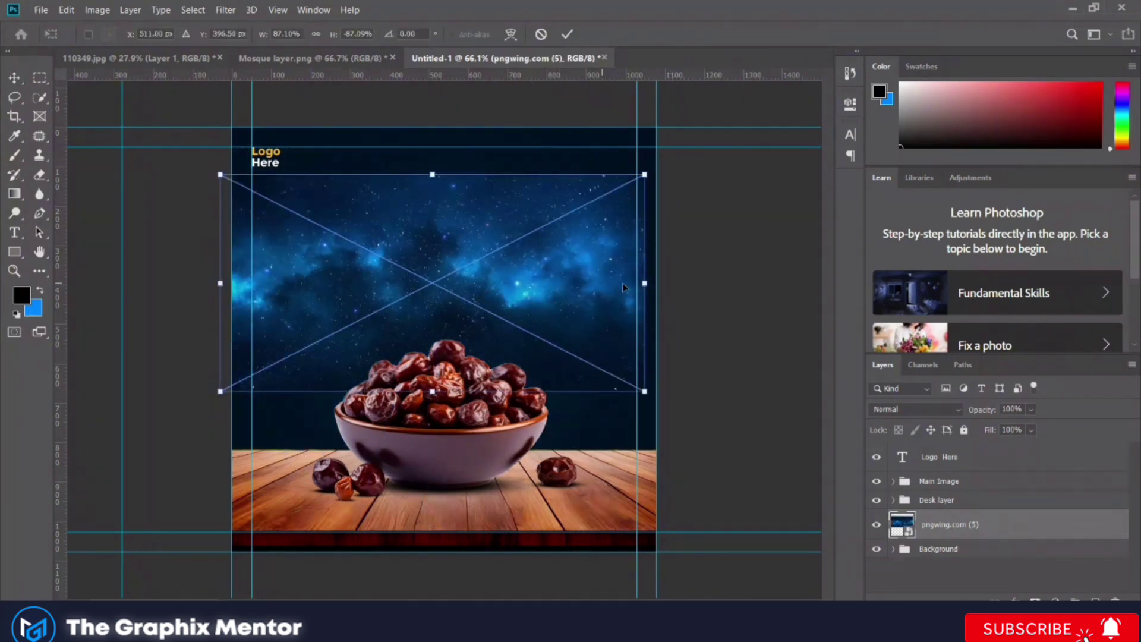
mouse_move(611, 311)
mouse_down()
mouse_move(646, 239)
mouse_move(634, 239)
mouse_up()
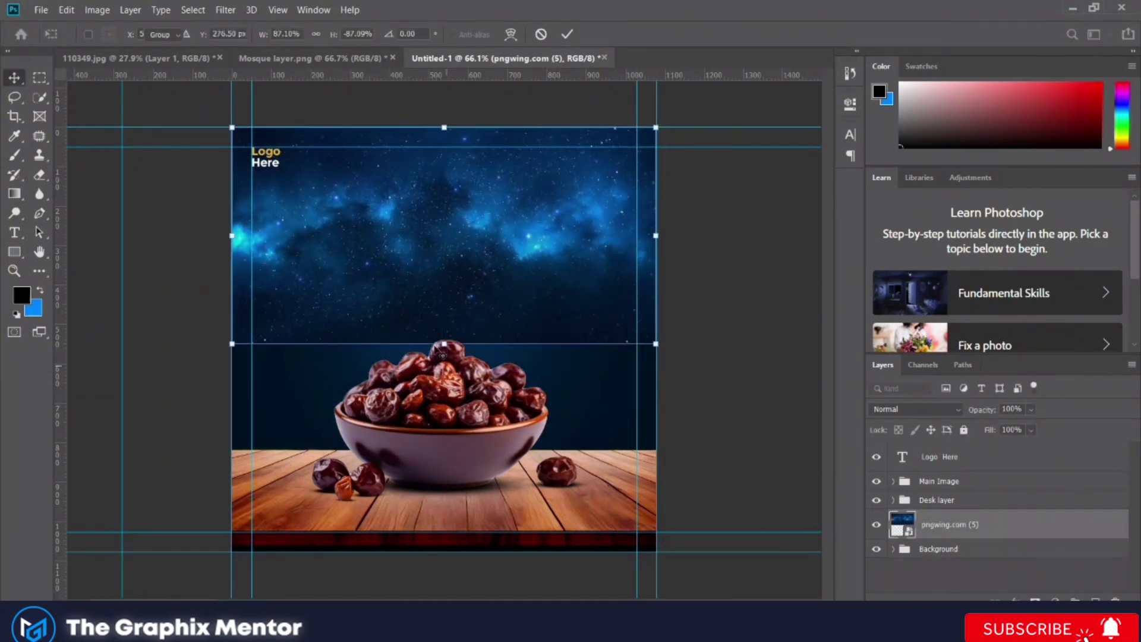
drag(446, 359, 484, 262)
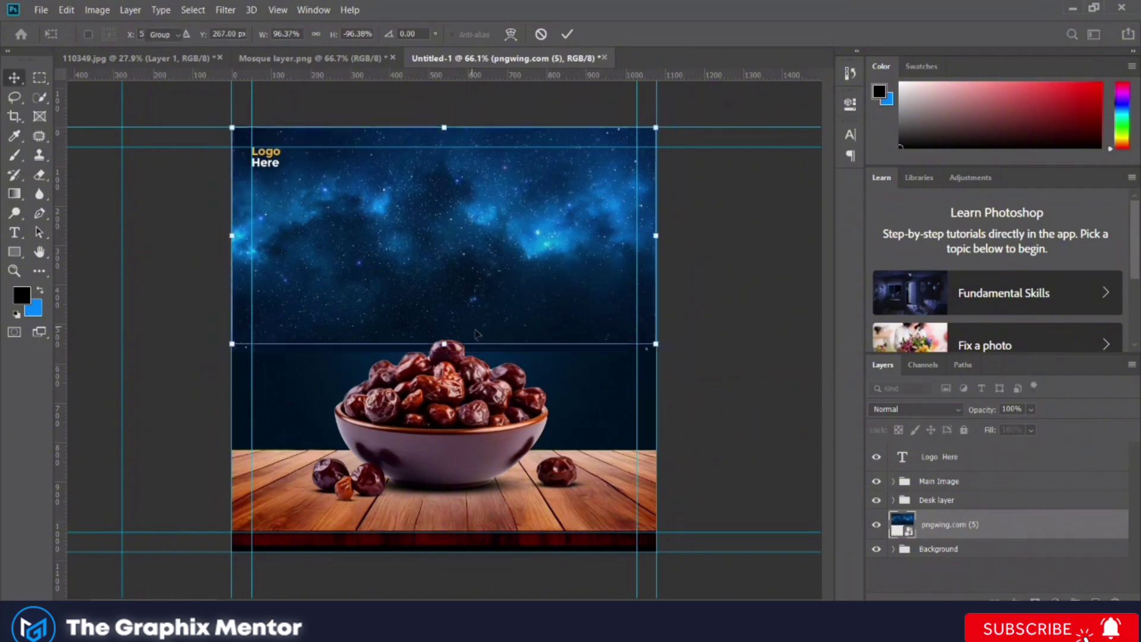
key(Return)
click(940, 410)
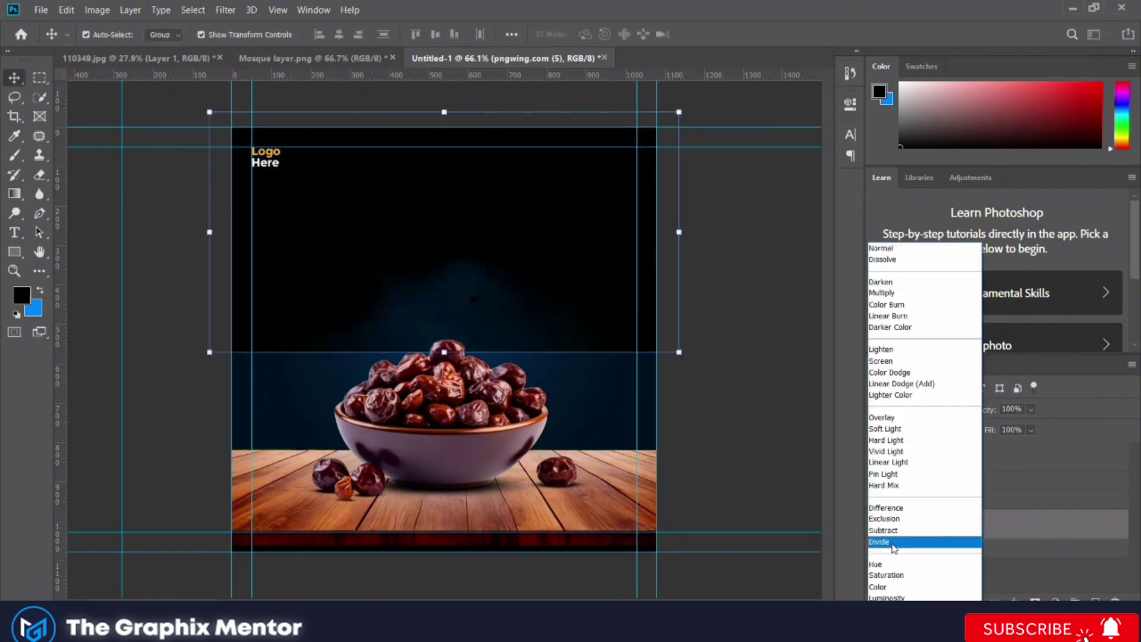
click(882, 350)
scroll(811, 504, up, 2)
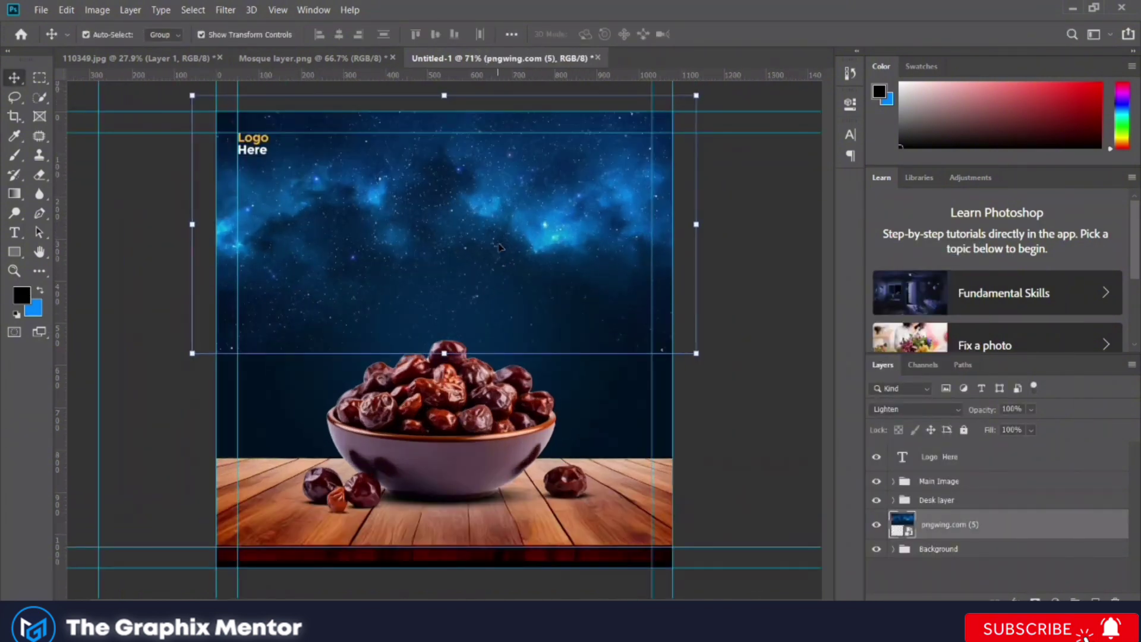
Fade the galaxy's lower edge with a black-to-white gradient mask and lower its opacity
click(14, 194)
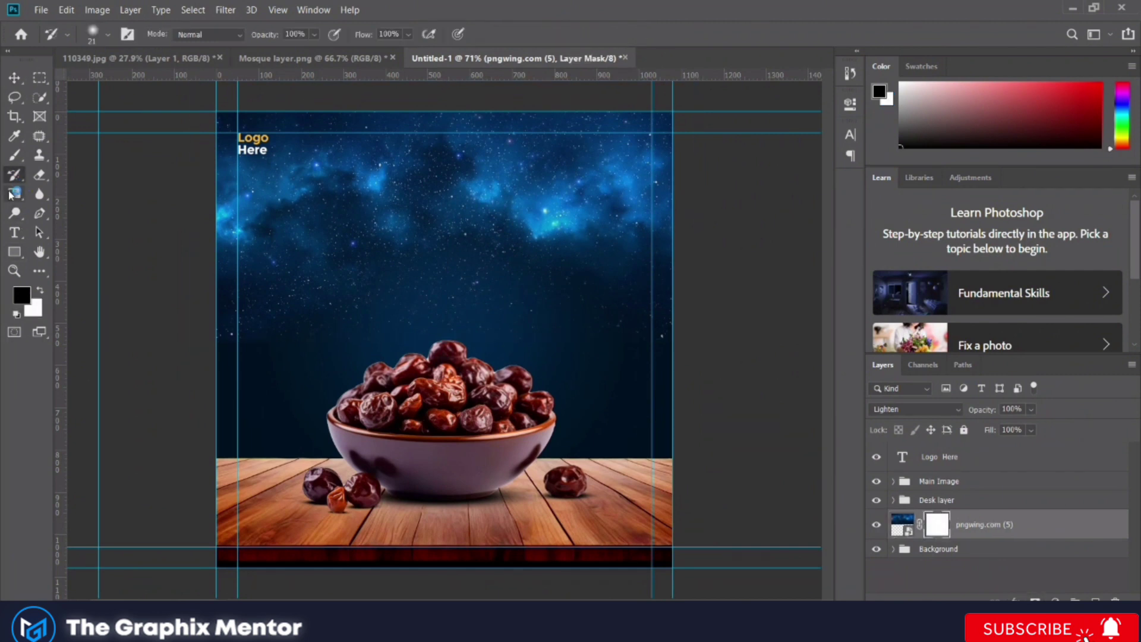
click(104, 35)
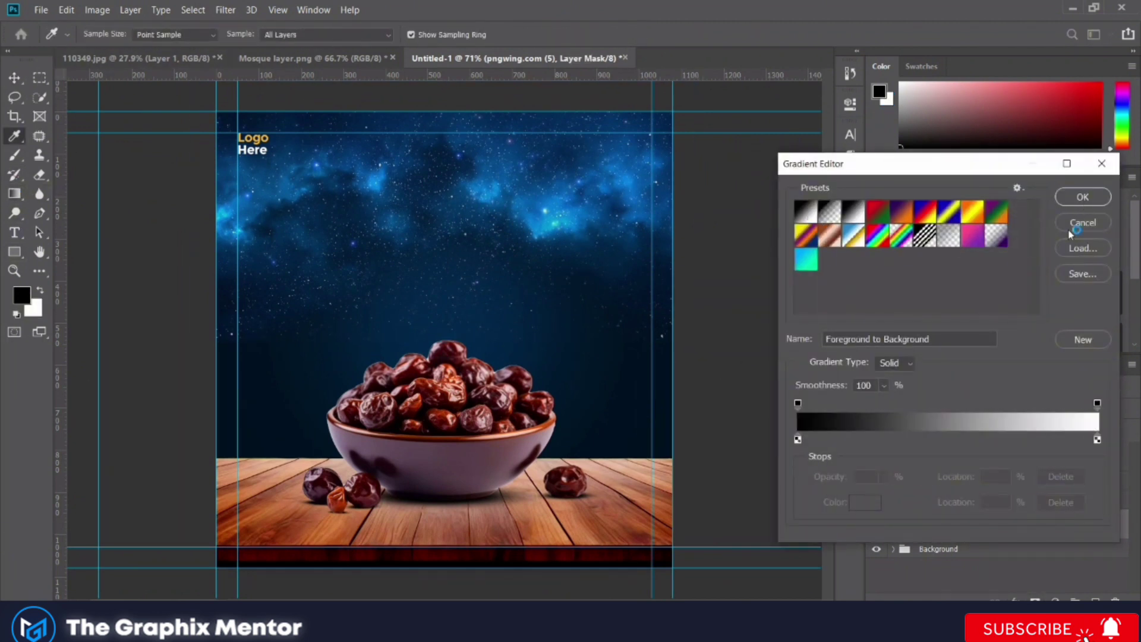
click(1073, 197)
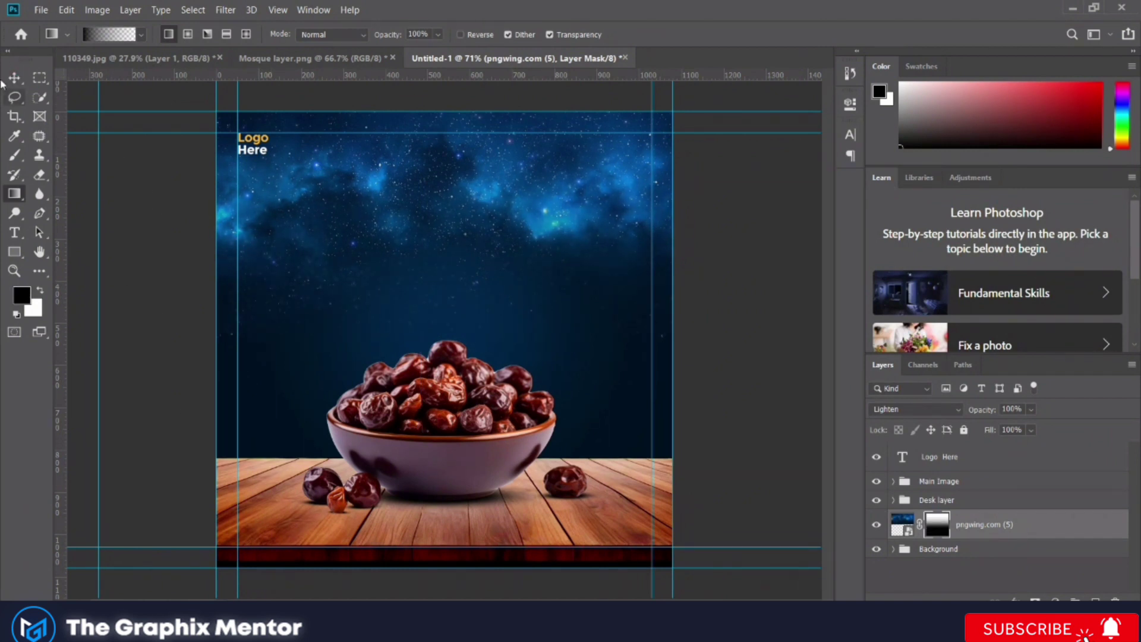
click(14, 154)
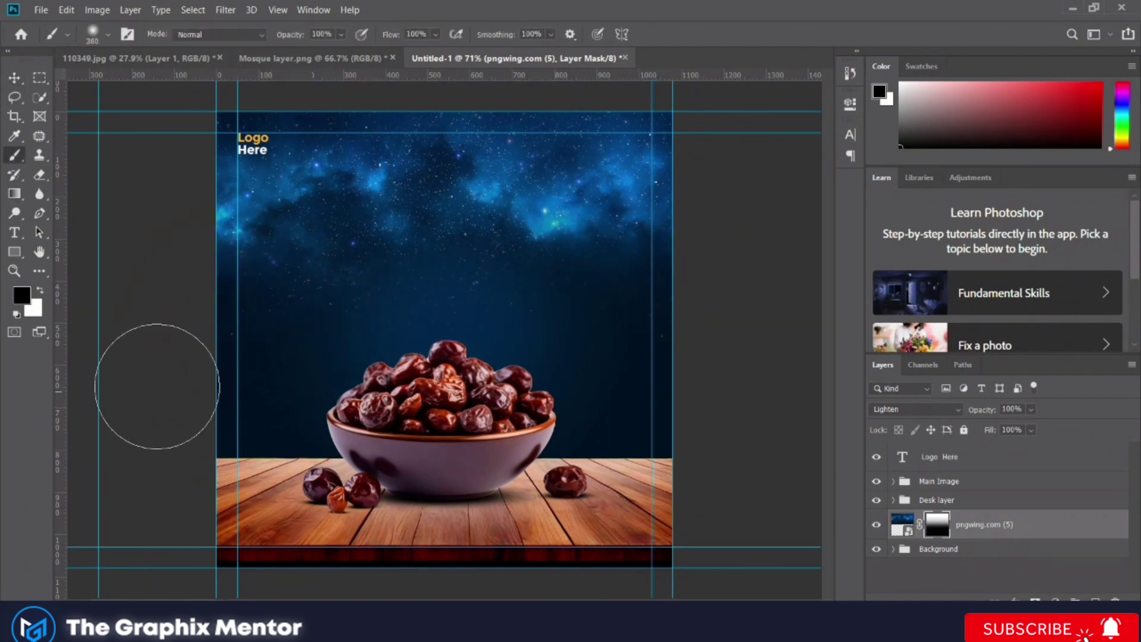
click(14, 78)
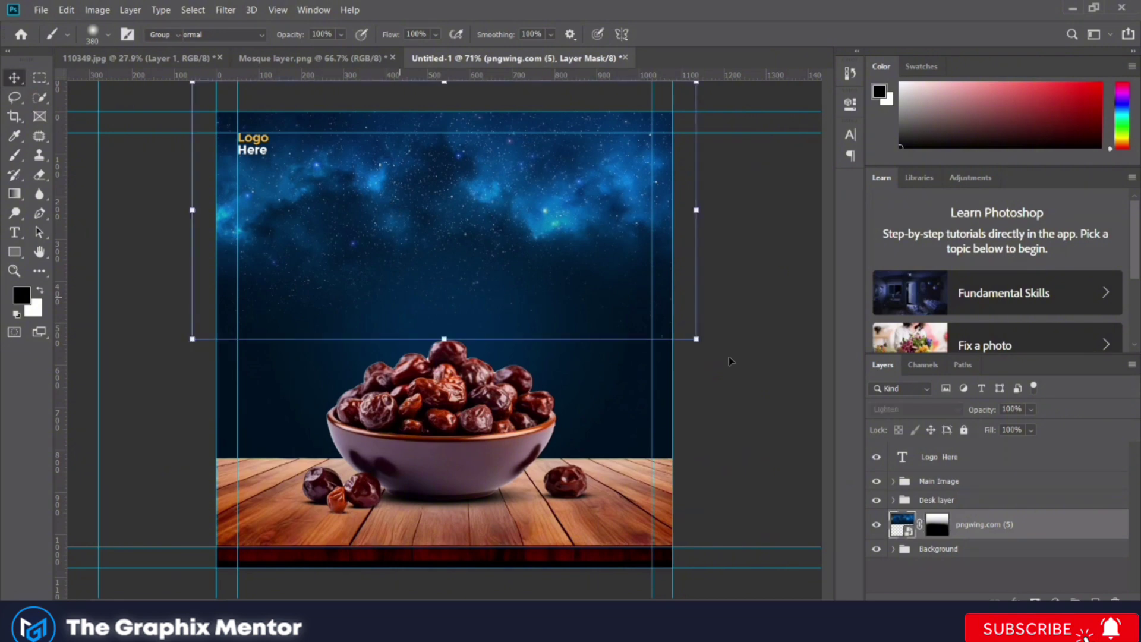
click(902, 524)
drag(984, 410, 968, 416)
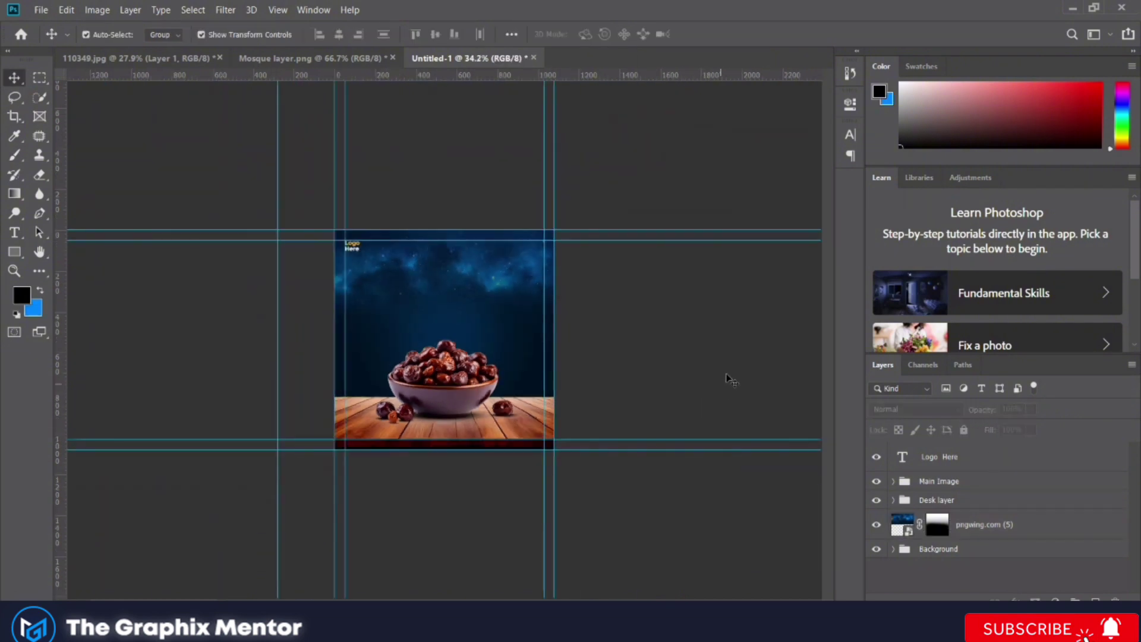
key(ctrl+0)
Place and scale the pngwing.com (2) starburst, moving its layer down above Background
key(ctrl+alt+a)
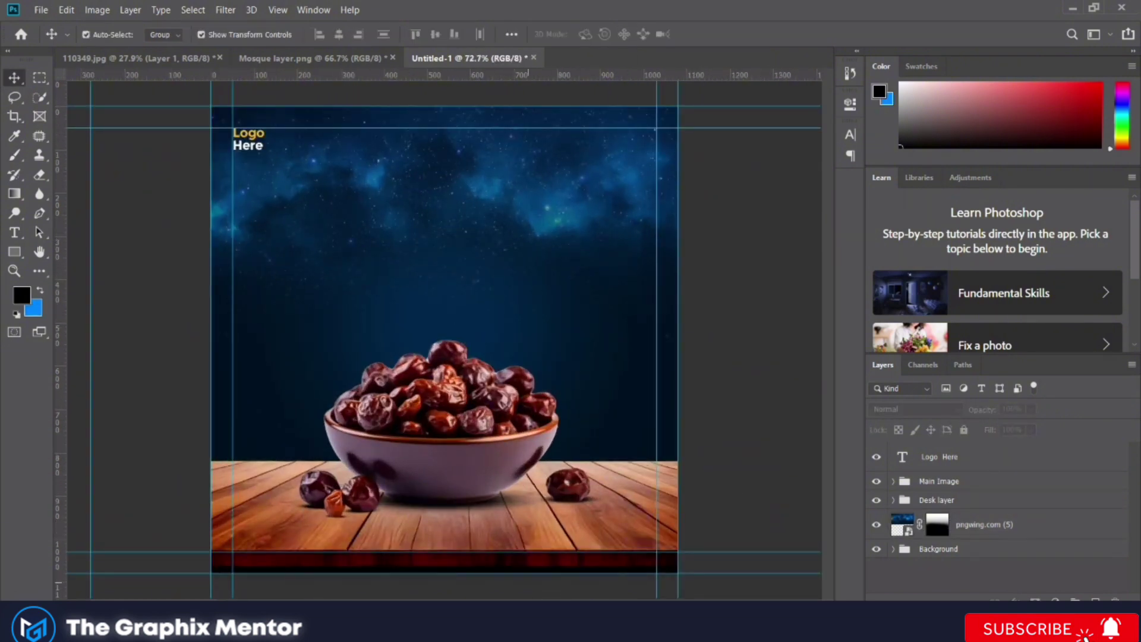
click(555, 585)
drag(642, 122, 476, 343)
drag(444, 452, 441, 491)
key(Return)
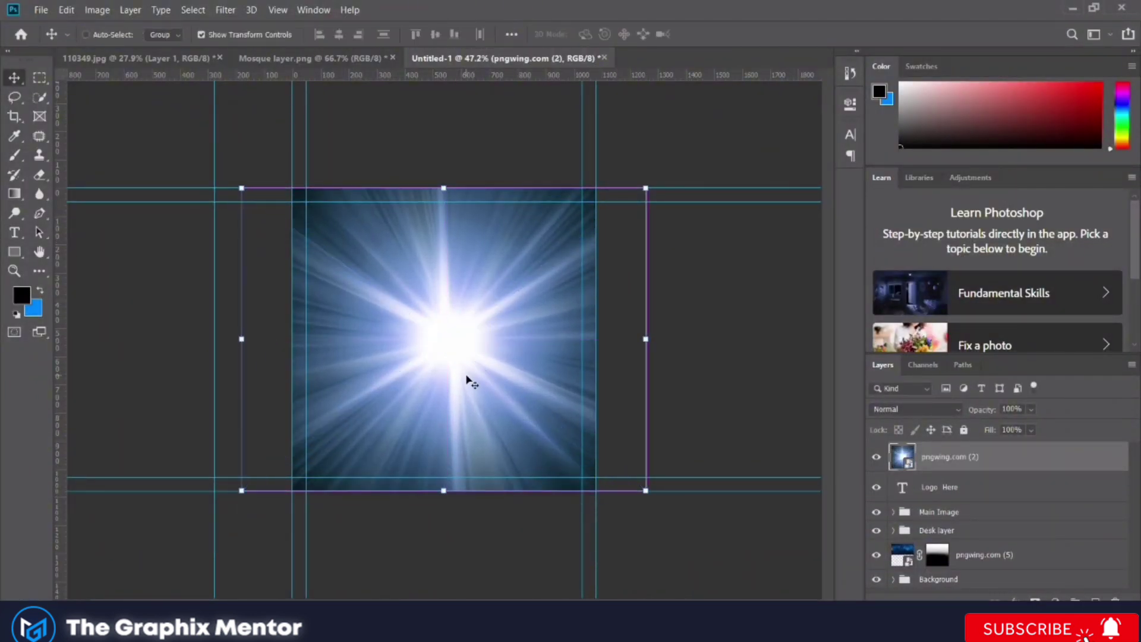
key(ctrl+bracketleft)
key(ctrl+bracketleft)
key(ctrl+bracketleft)
Set the starburst to Divide at 75% opacity and group it with the galaxy layer
click(916, 409)
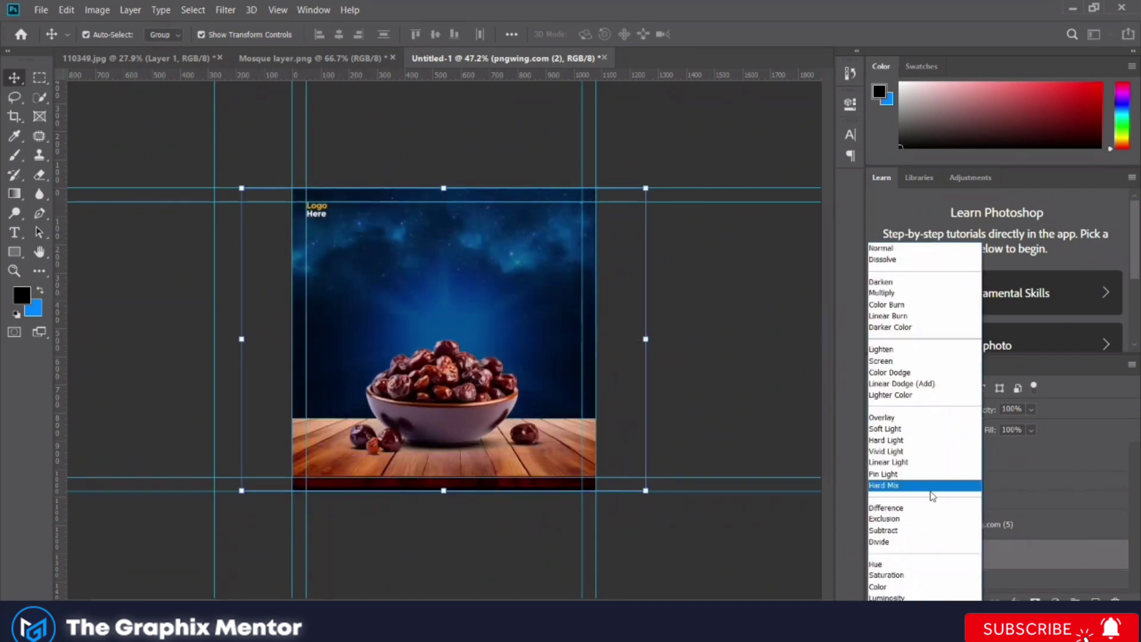
click(927, 541)
drag(984, 412, 990, 412)
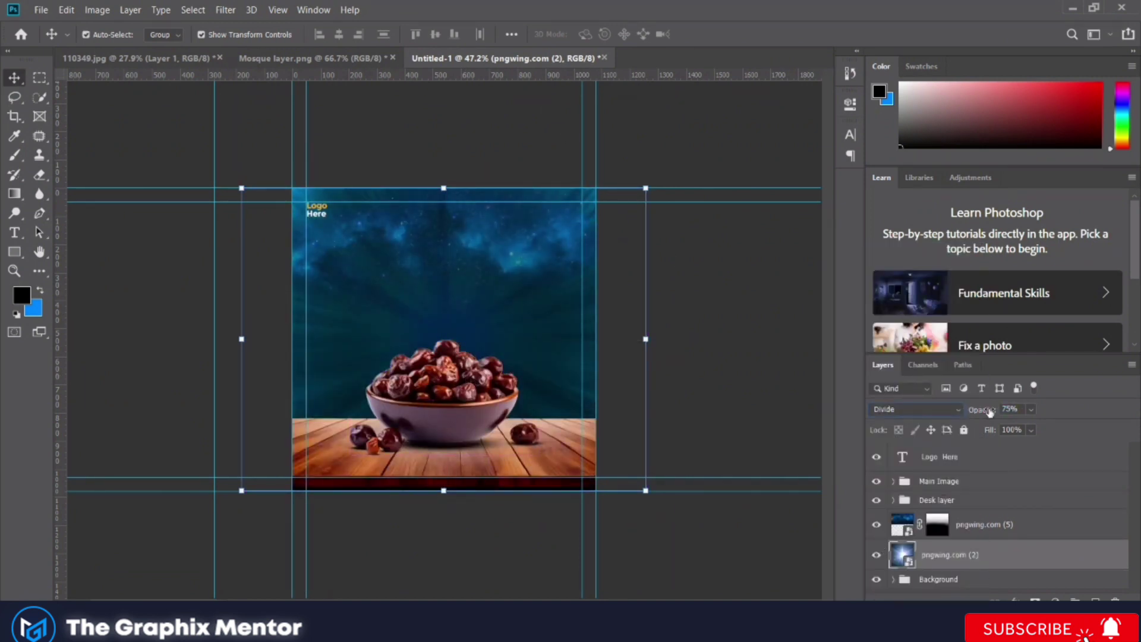
scroll(444, 341, up, 2)
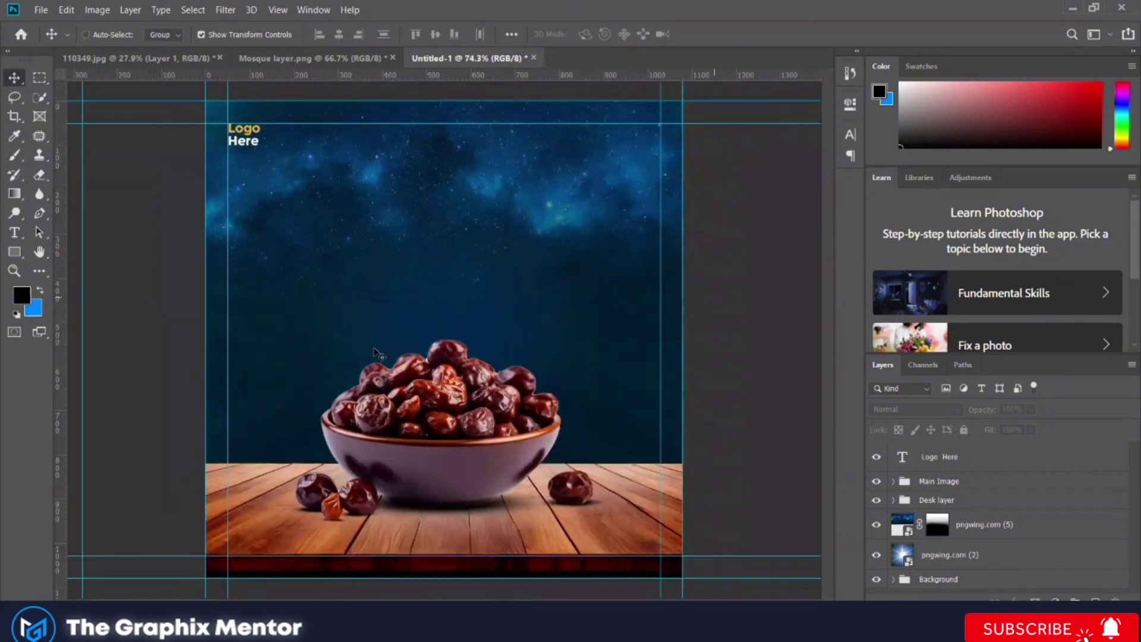
click(538, 294)
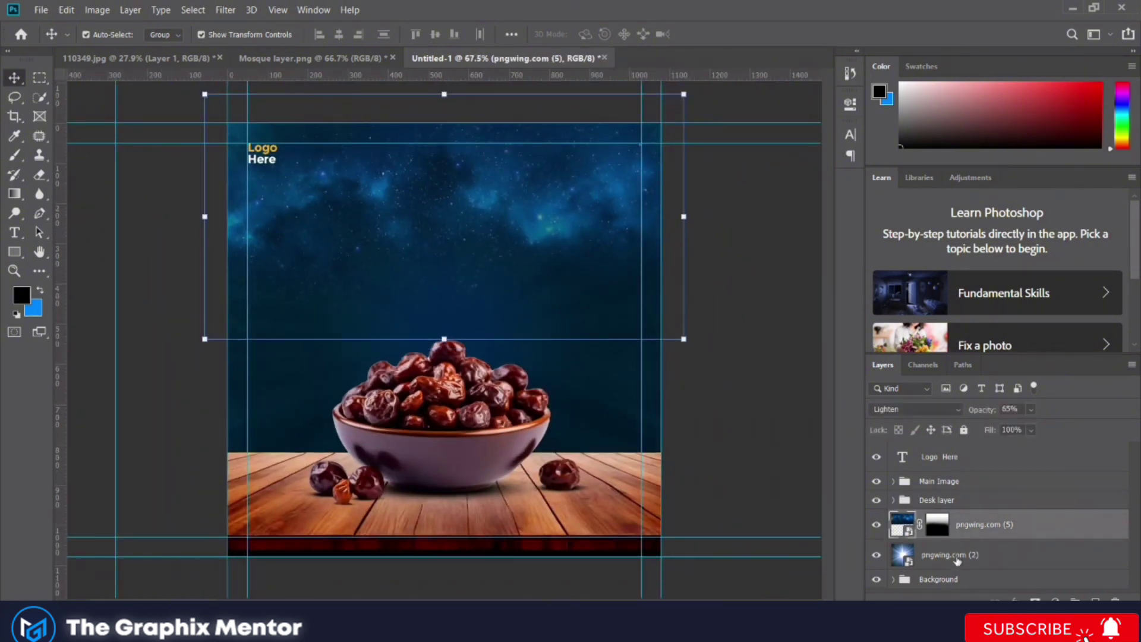
shift+click(958, 559)
key(ctrl+g)
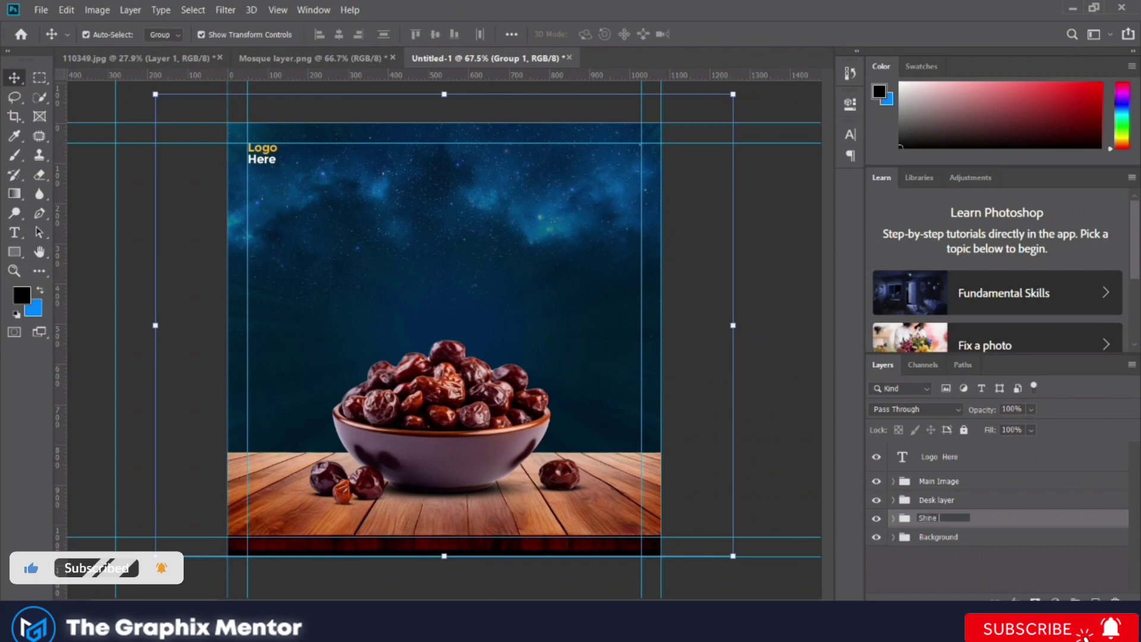
Type the headline word 'Super' over the sky in Calibri Bold
scroll(767, 372, down, 1)
click(726, 198)
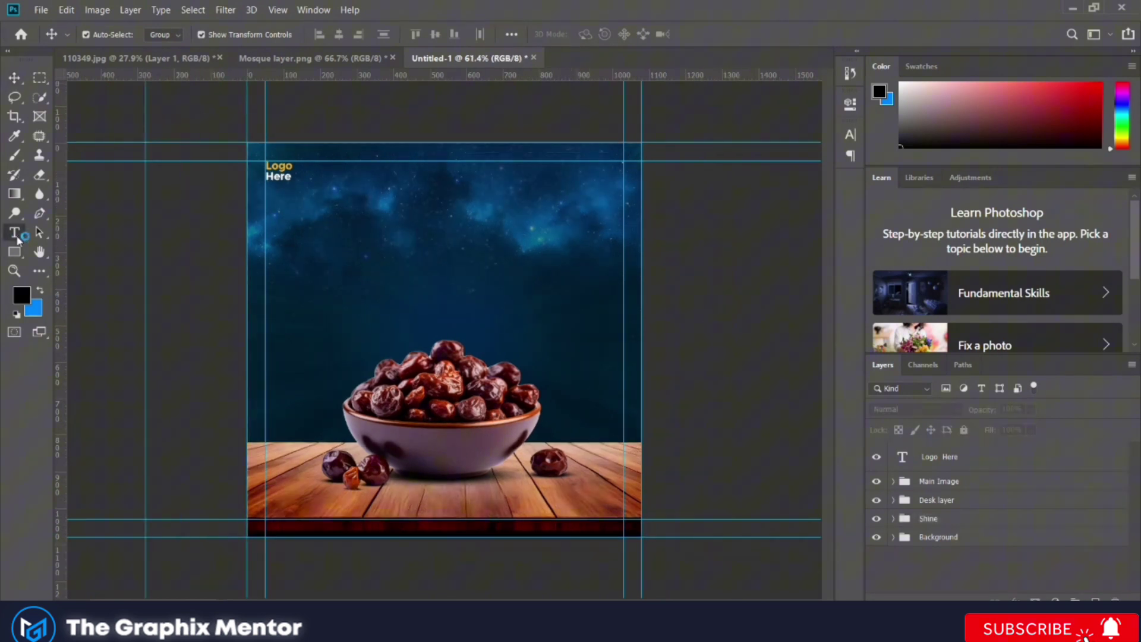
click(373, 231)
scroll(373, 231, up, 5)
text(Super)
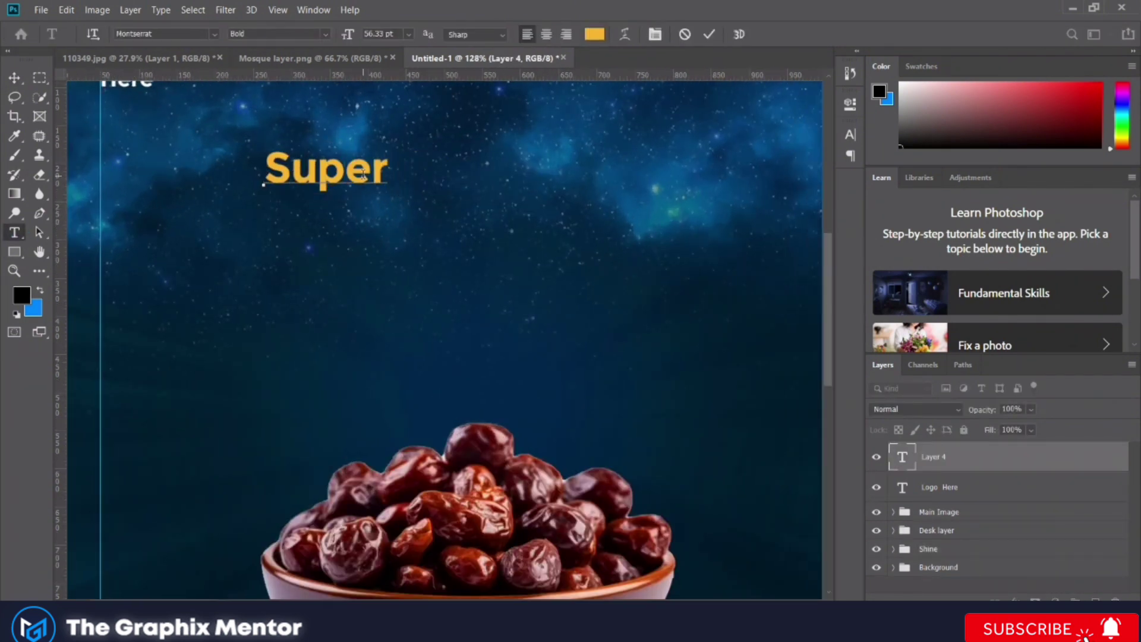
key(ctrl+a)
click(214, 34)
click(148, 83)
key(ctrl+Return)
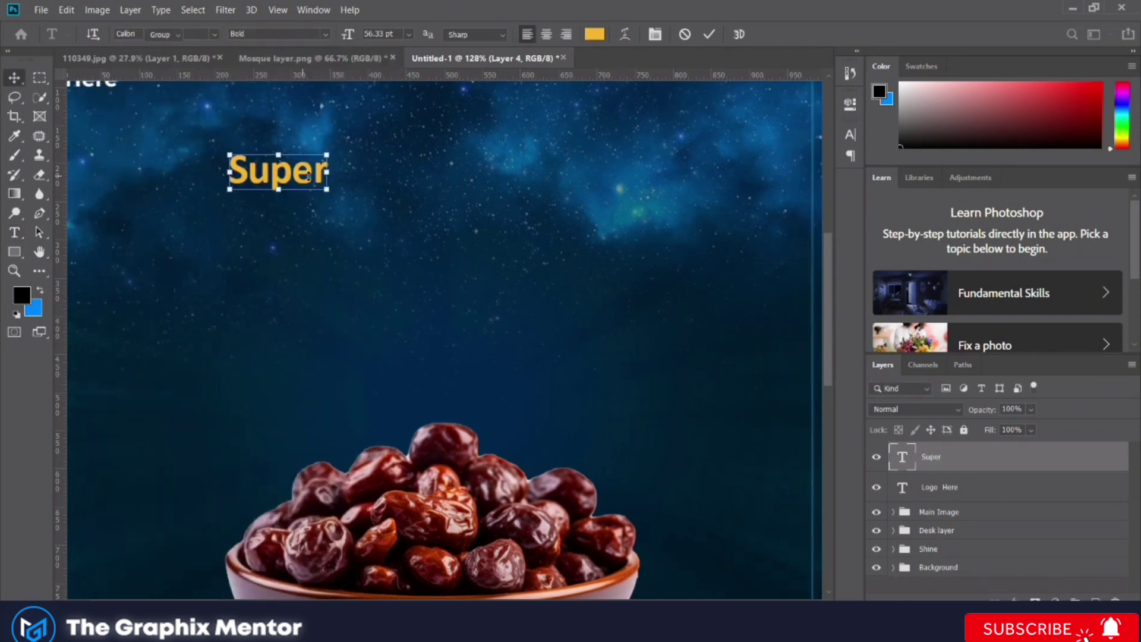
Duplicate the word onto two lines below, reading 'Delicious' and 'Menu'
mouse_move(279, 169)
mouse_down()
mouse_move(424, 156)
mouse_move(425, 203)
mouse_up()
double_click(397, 222)
text(Delicious)
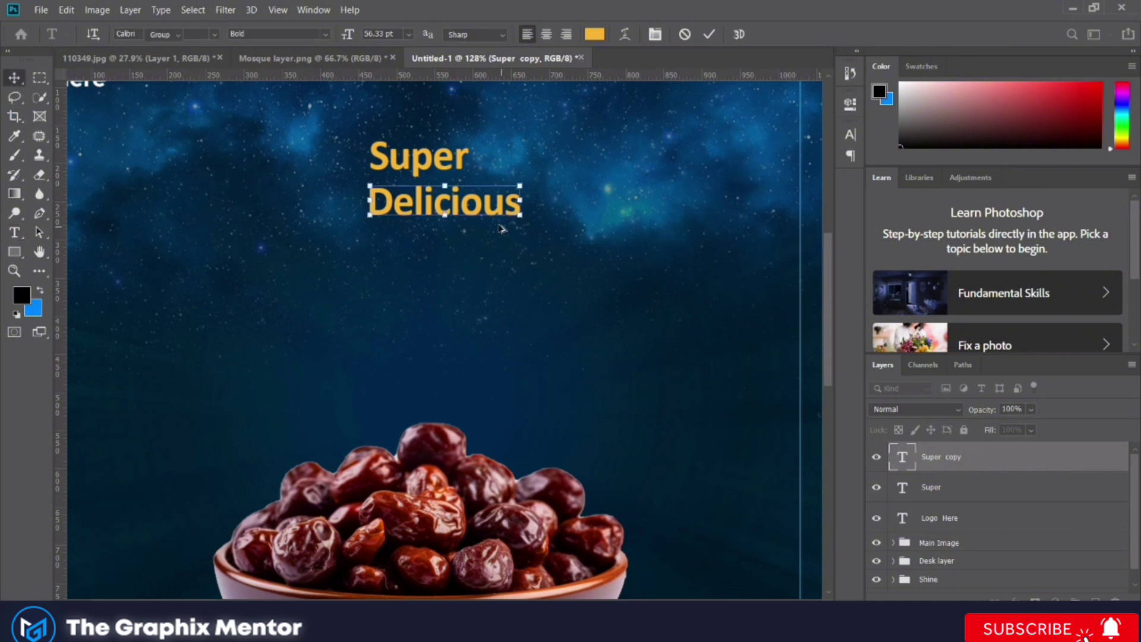
drag(501, 229, 501, 282)
double_click(451, 257)
text(Menu)
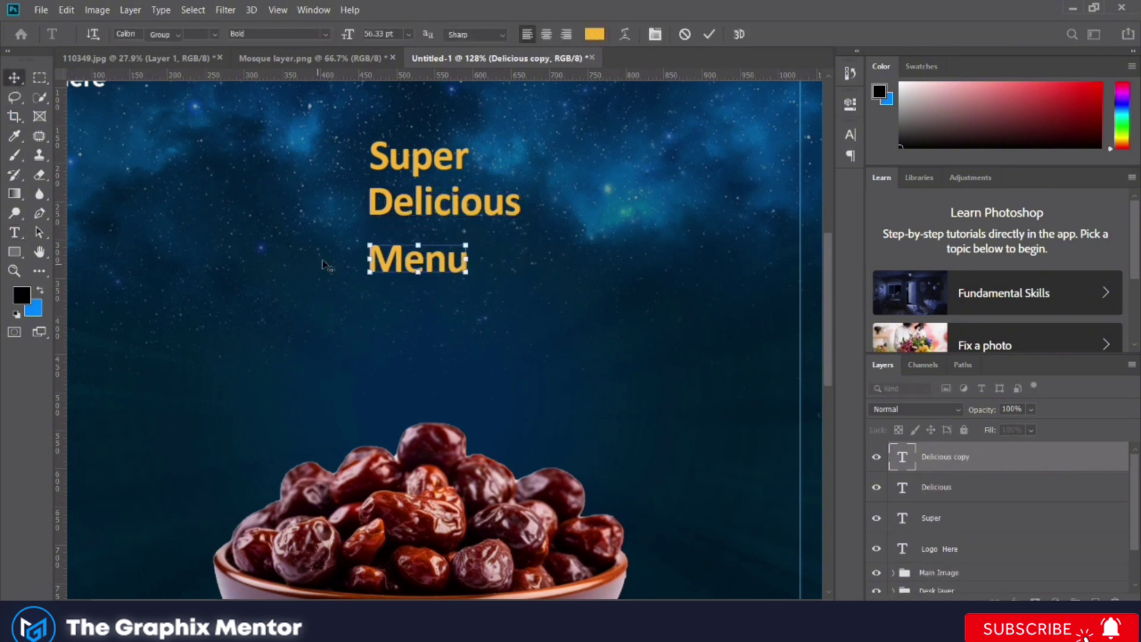
Set 'Super' to 52 pt, then select the Delicious and Menu layers
click(850, 135)
click(720, 172)
text(52)
key(Return)
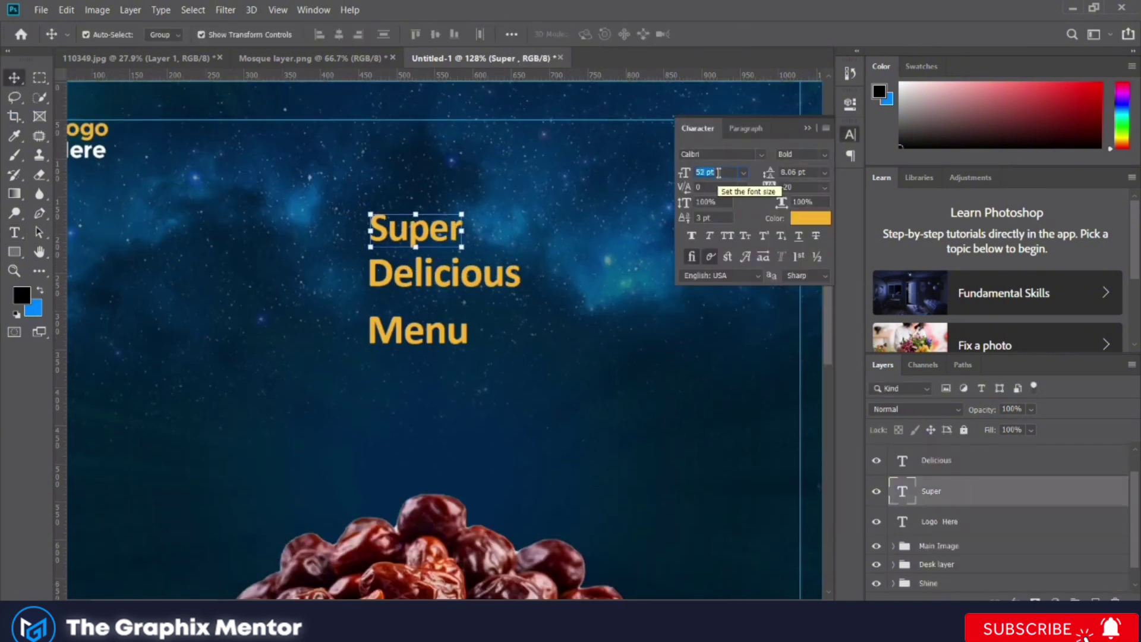
click(495, 284)
scroll(725, 172, up, 4)
scroll(722, 170, up, 4)
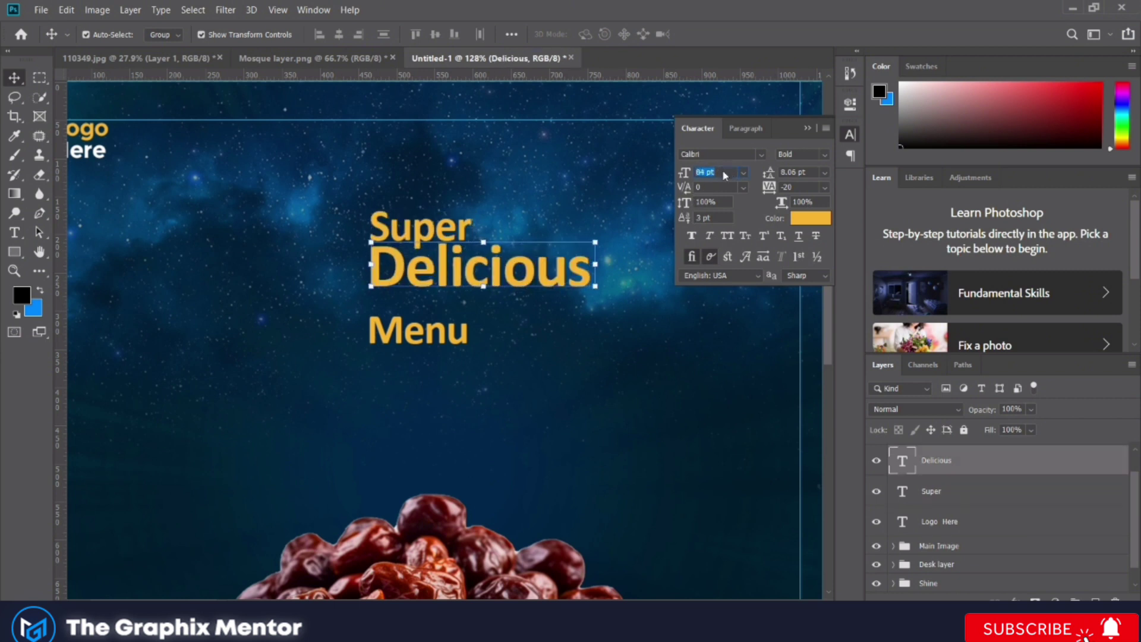
scroll(723, 170, up, 3)
click(434, 334)
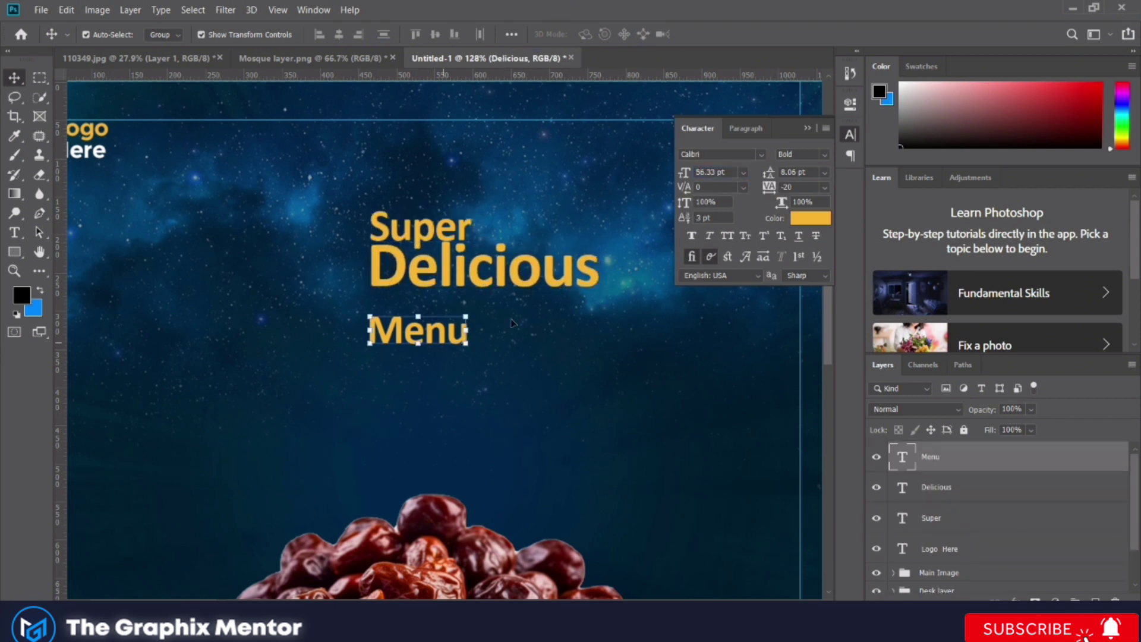
Shift Menu under Delicious and centre-align the Super, Delicious and Menu lines
scroll(722, 172, up, 3)
click(851, 134)
key(ctrl+0)
right_click(523, 75)
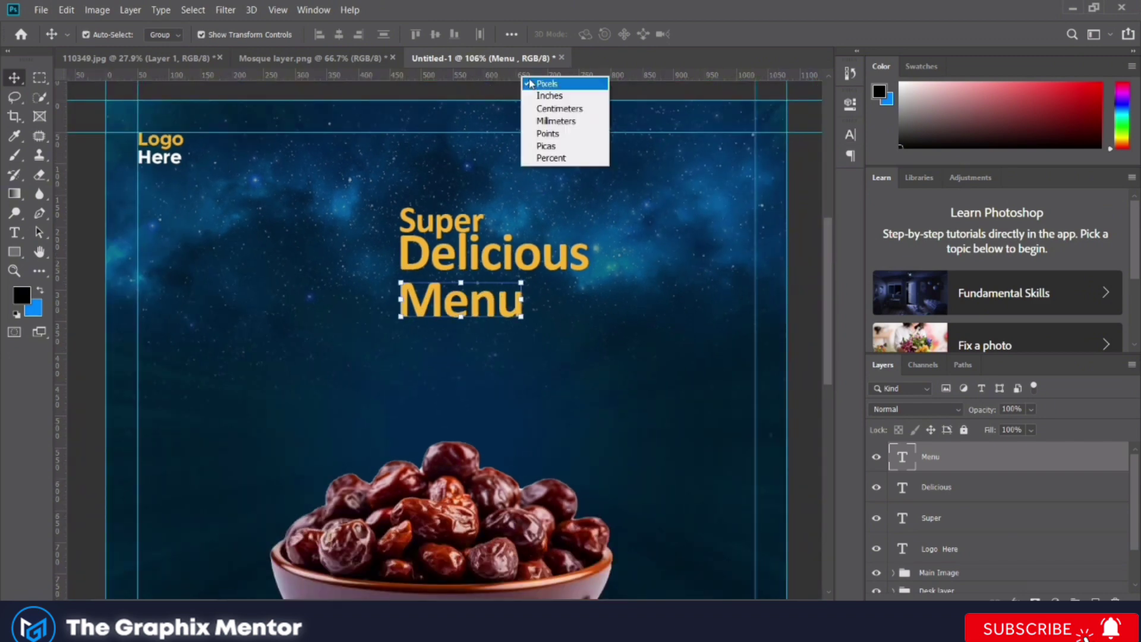
scroll(472, 318, up, 2)
drag(472, 318, 522, 293)
shift+click(404, 223)
shift+click(481, 271)
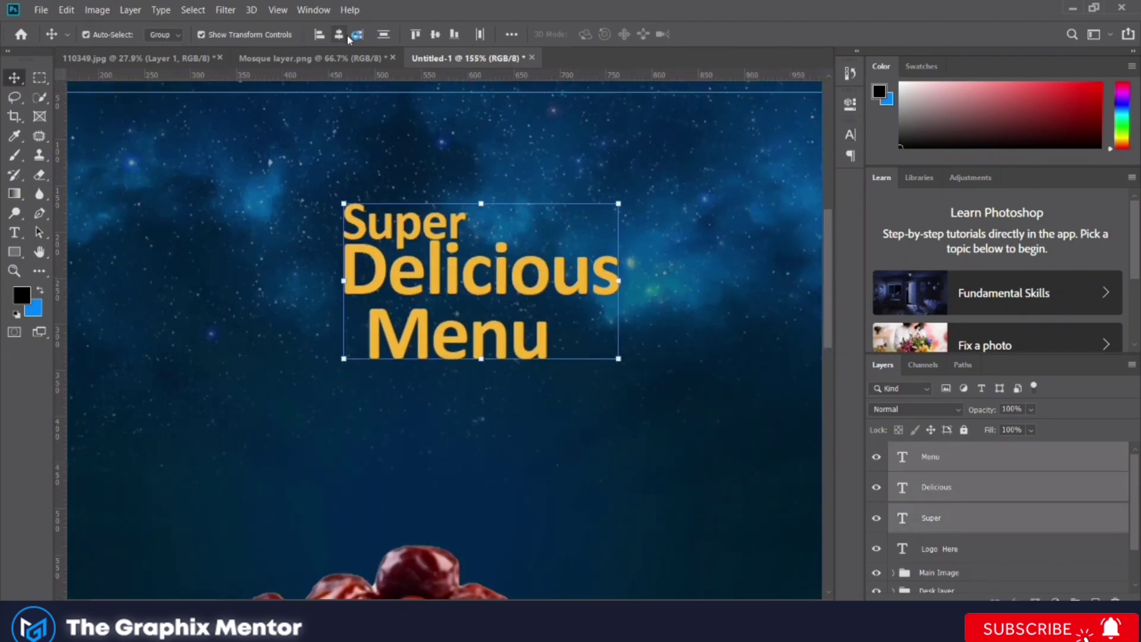
click(339, 34)
scroll(488, 233, up, 3)
drag(464, 231, 464, 232)
Colour the Super and Menu headline lines white
click(476, 387)
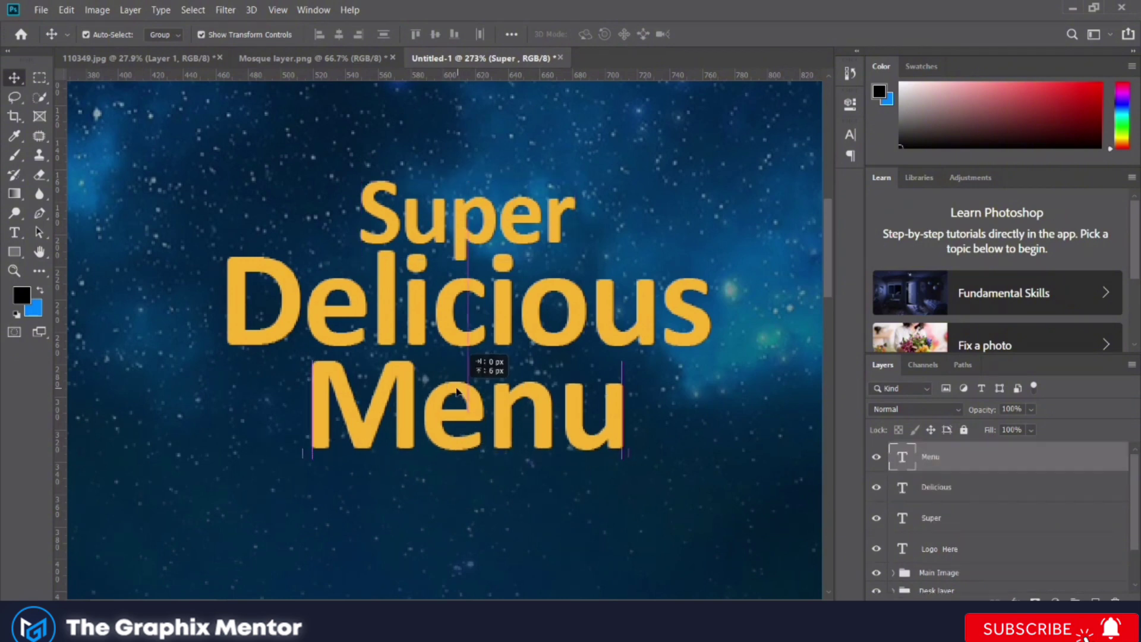
scroll(404, 257, down, 2)
shift+click(404, 257)
scroll(404, 257, down, 1)
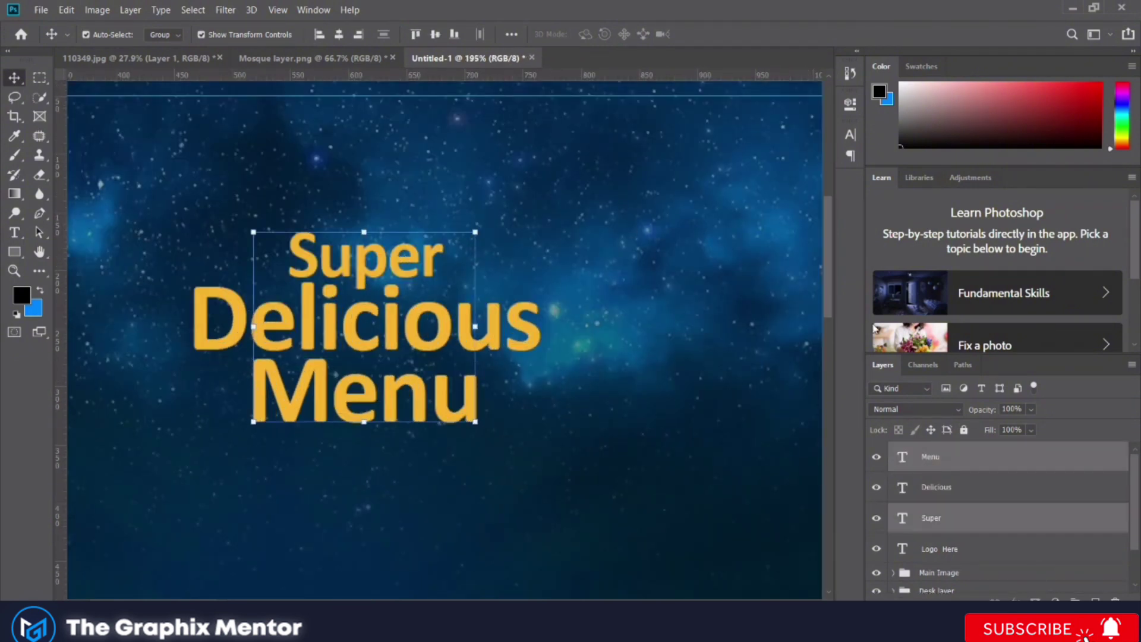
click(850, 135)
click(810, 219)
click(1015, 206)
key(ctrl+0)
Enlarge the headline block, tilt it slightly counter-clockwise, and link its three layers
click(850, 134)
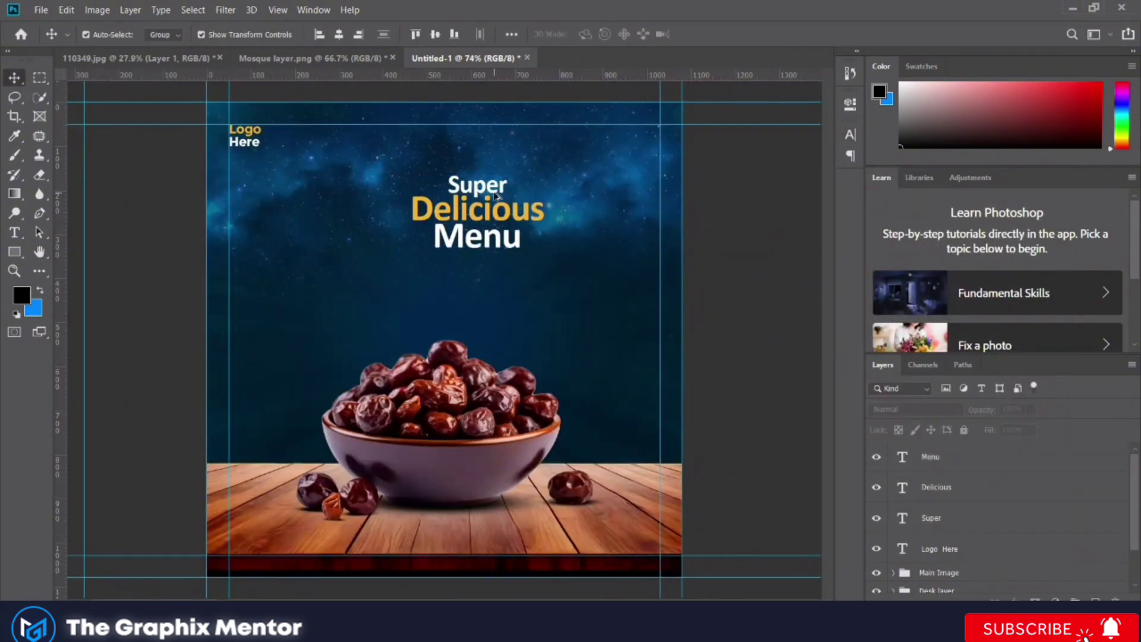
scroll(404, 257, up, 2)
key(ctrl+t)
drag(471, 274, 387, 306)
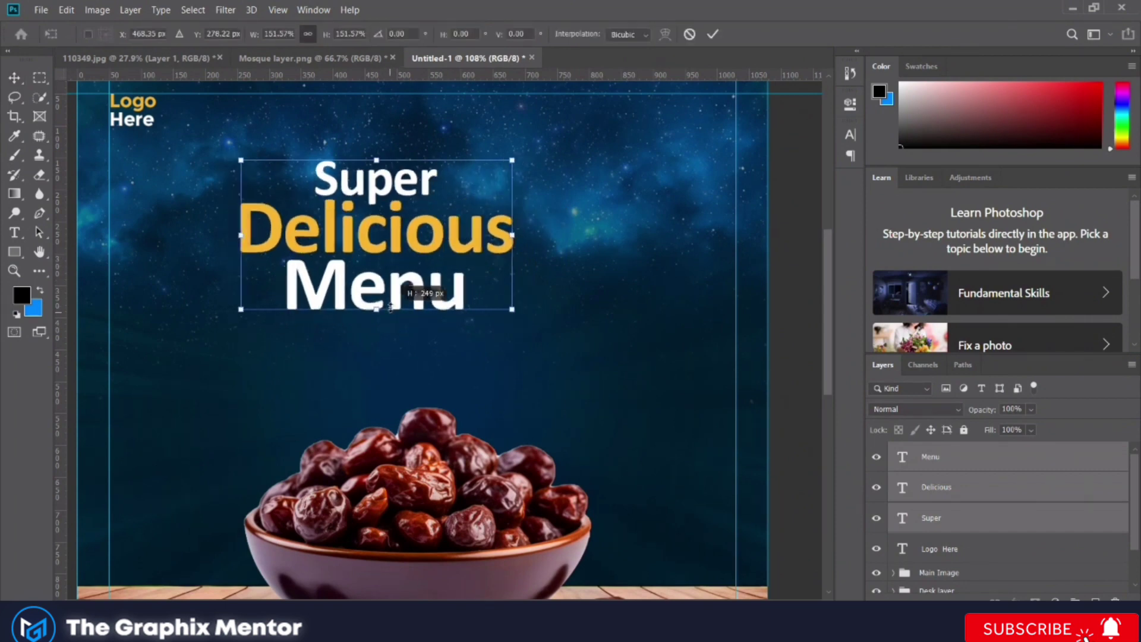
mouse_move(512, 306)
mouse_down()
mouse_move(547, 285)
mouse_move(487, 239)
mouse_up()
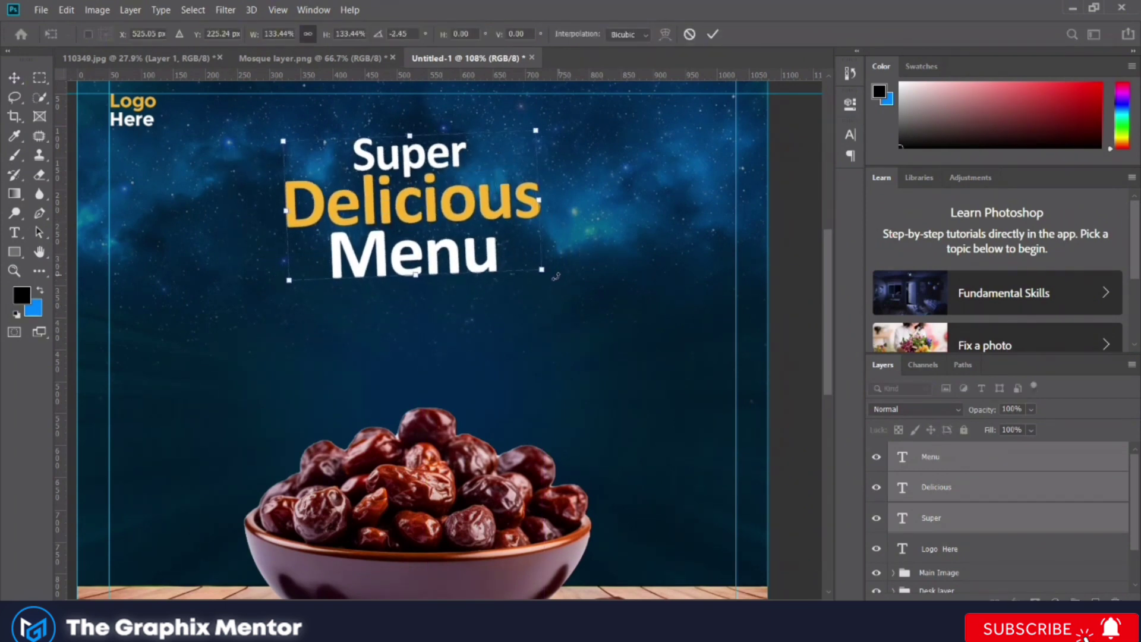
scroll(488, 239, down, 1)
key(Return)
click(997, 596)
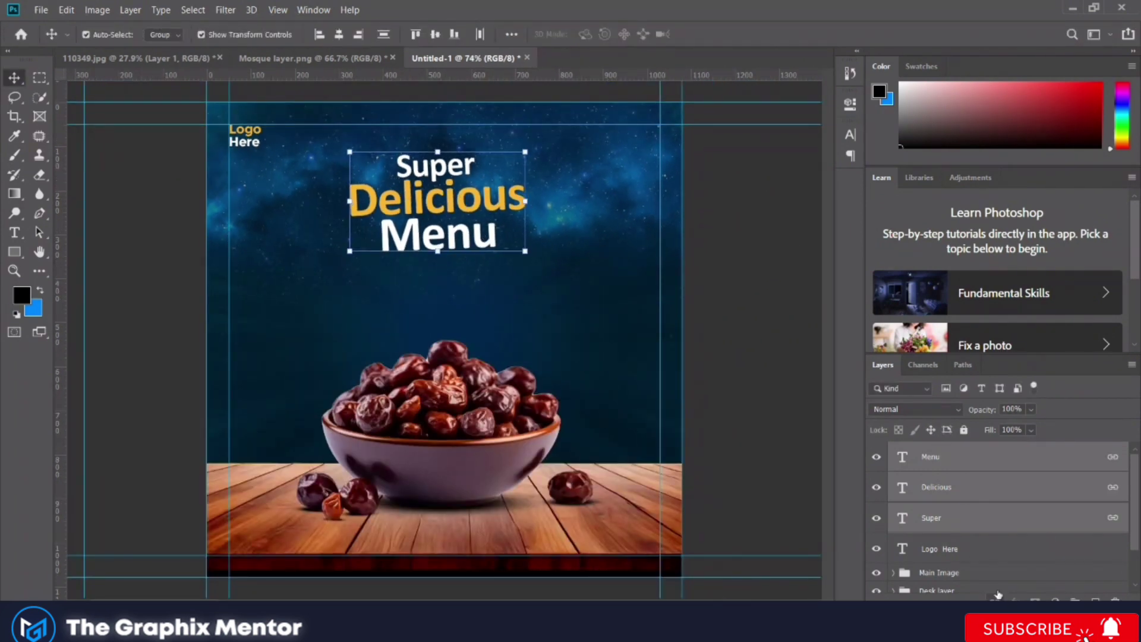
Centre the headline horizontally on the canvas, nudging it slightly left
drag(505, 202, 501, 200)
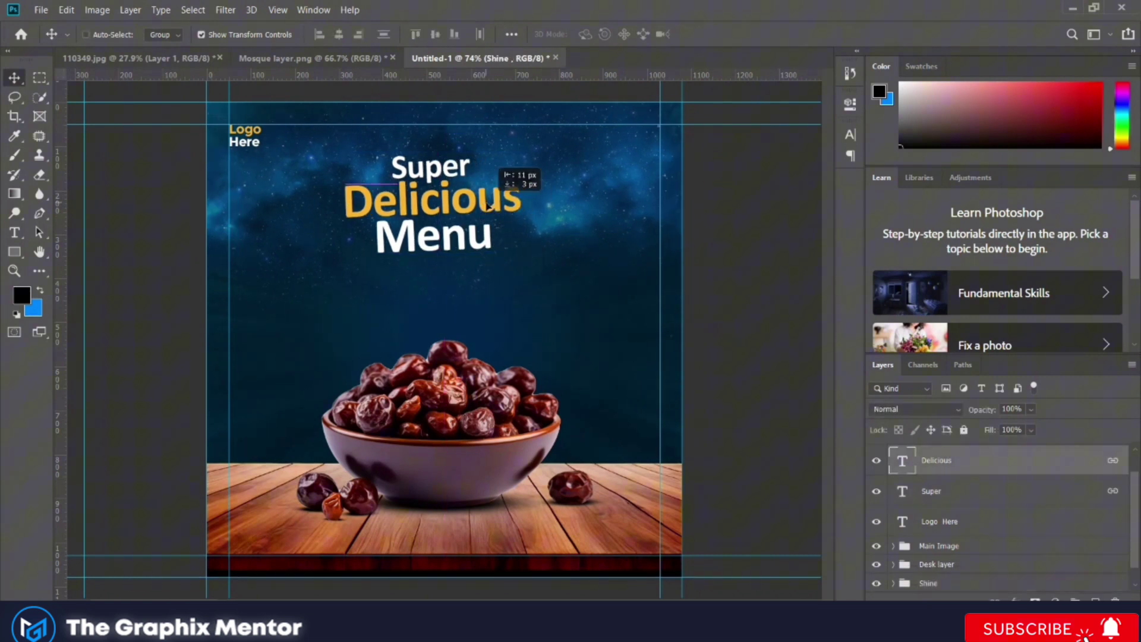
click(511, 34)
click(559, 194)
click(339, 34)
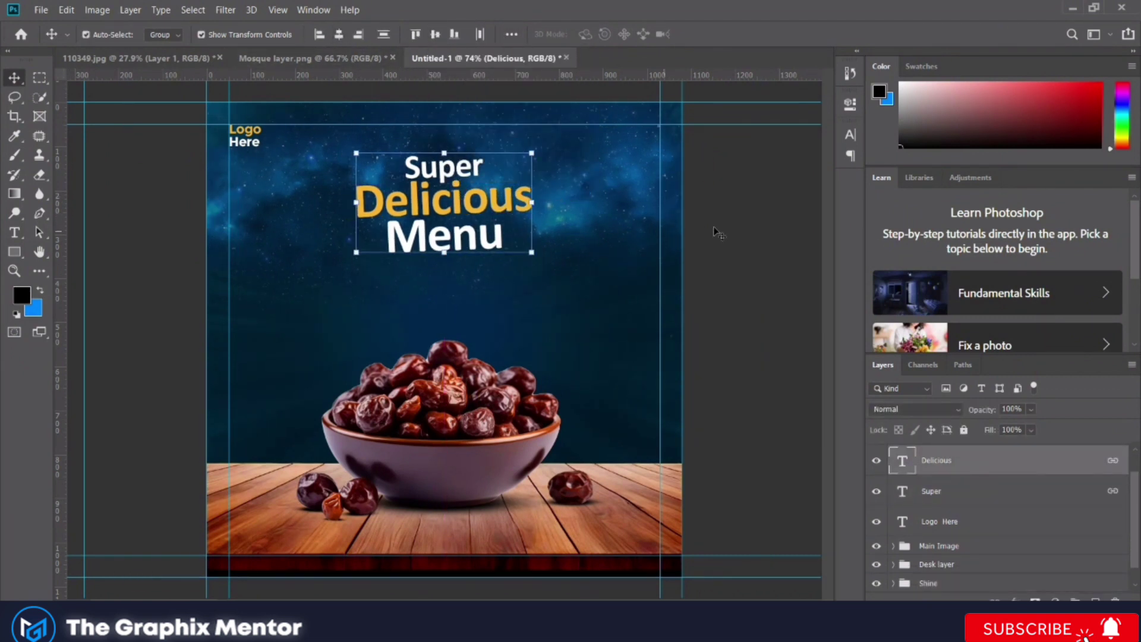
scroll(491, 223, up, 2)
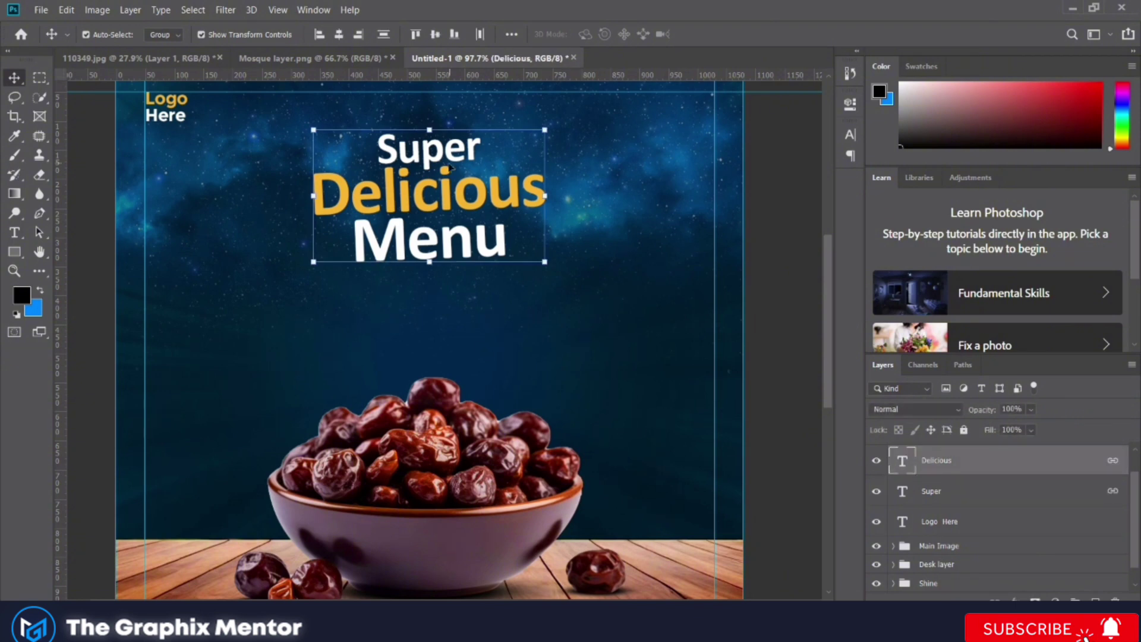
drag(450, 168, 406, 192)
Draw a bar beneath the headline filled with the yellow of Delicious
click(14, 251)
drag(309, 296, 531, 326)
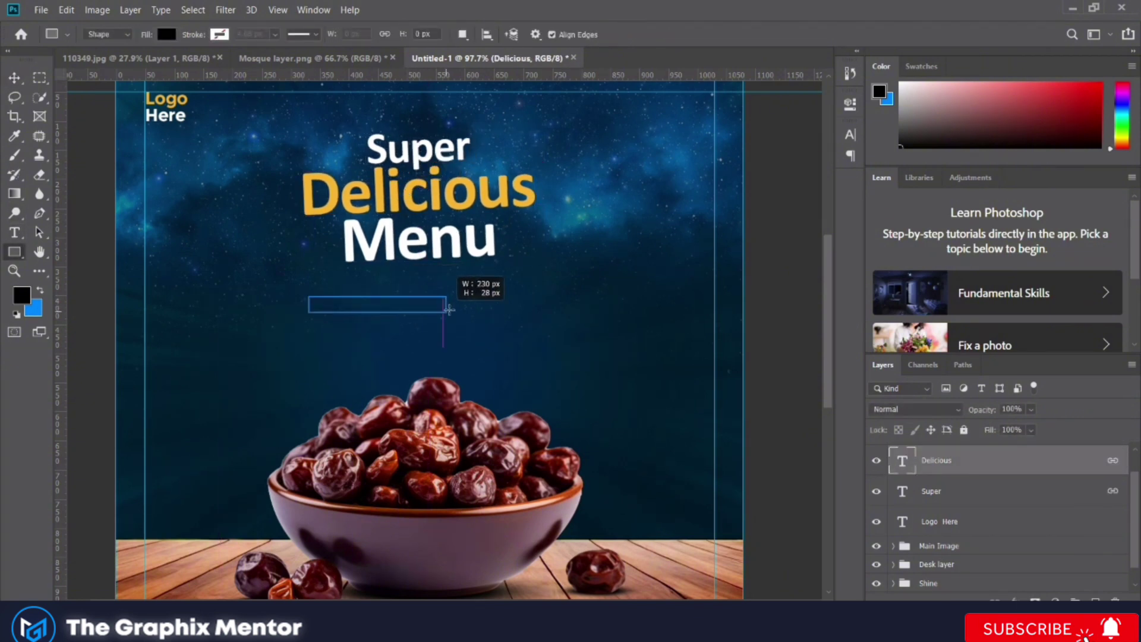
click(639, 190)
click(783, 219)
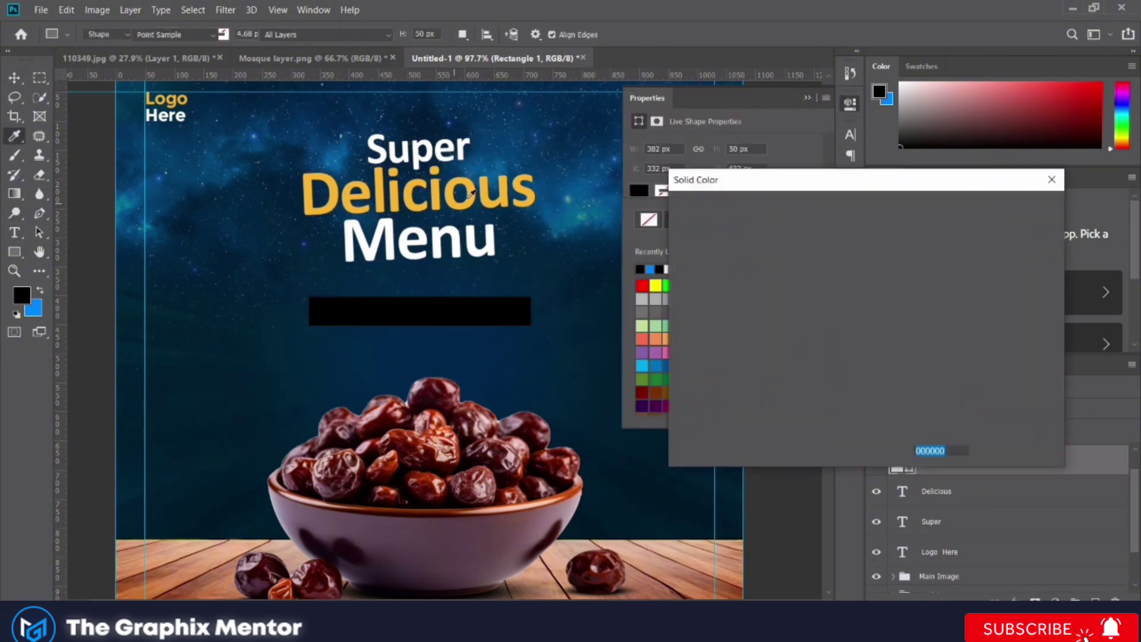
click(828, 221)
click(1014, 206)
Tilt the yellow bar slightly and make it taller
key(v)
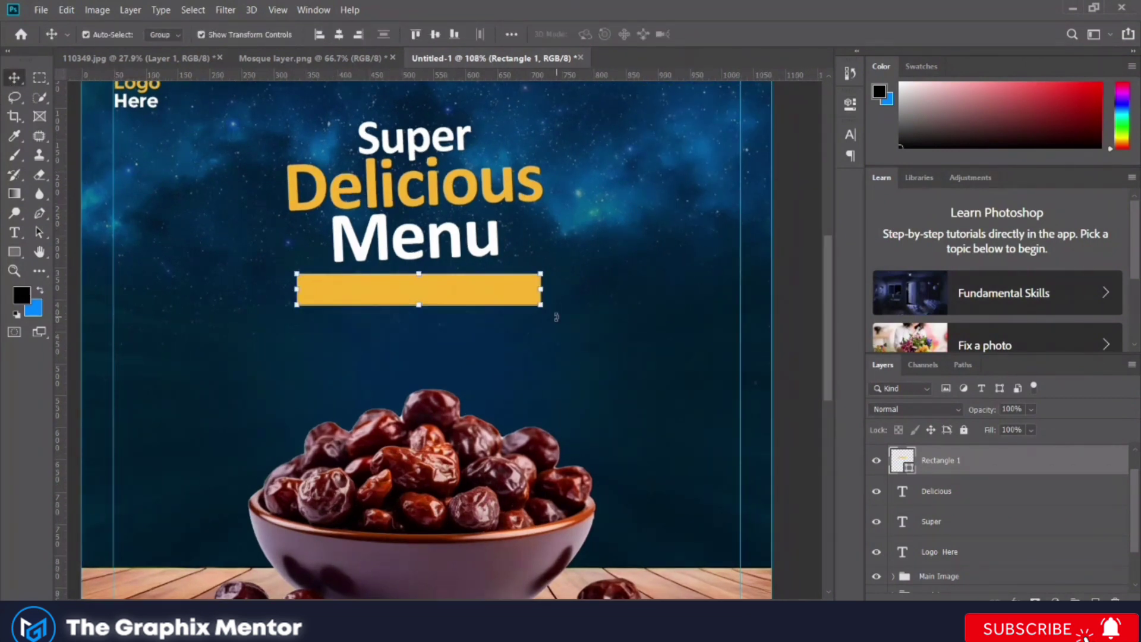
mouse_move(556, 316)
mouse_down()
mouse_move(561, 300)
mouse_move(508, 284)
mouse_up()
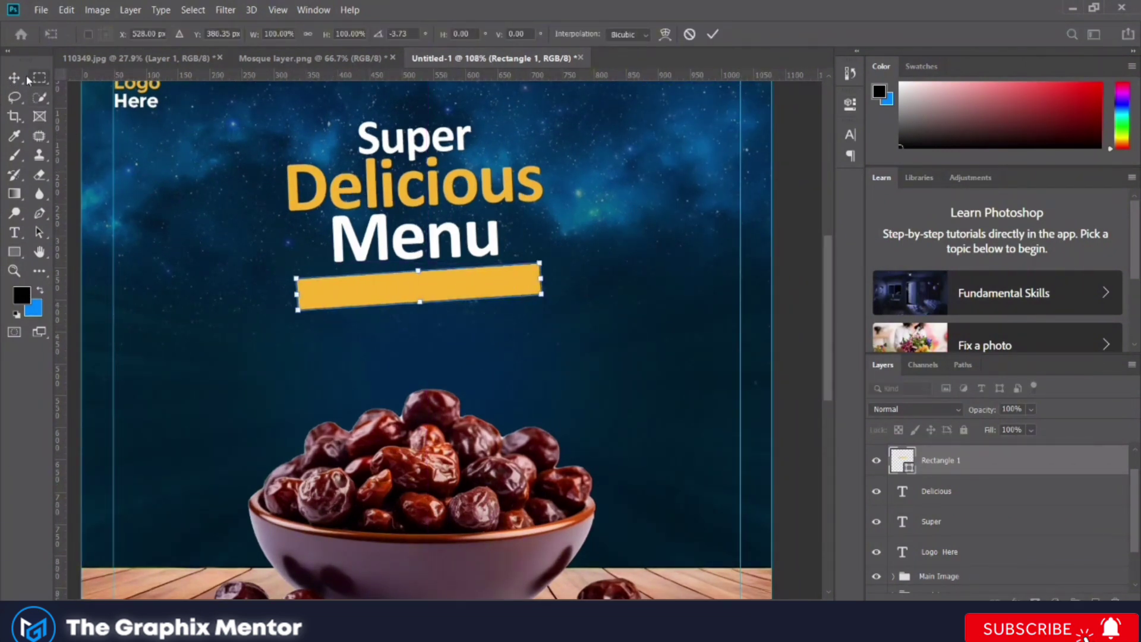
scroll(416, 277, up, 2)
drag(424, 324, 423, 361)
key(Return)
scroll(402, 360, down, 2)
scroll(402, 359, up, 2)
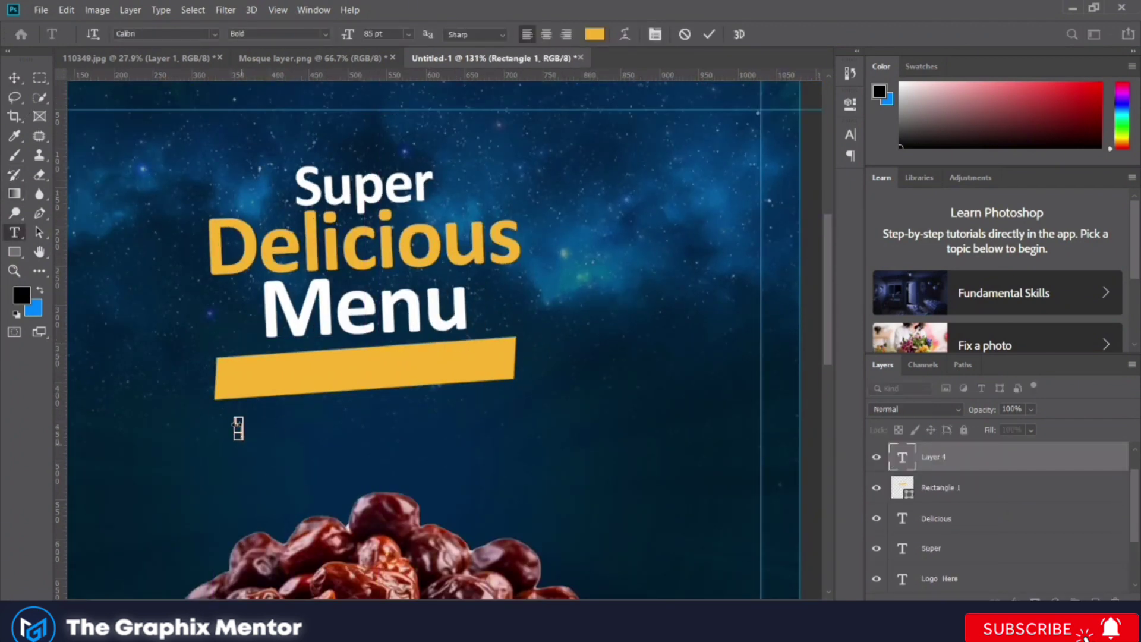
Type 'Special Package' below the bar in black
click(256, 437)
text(Special Package)
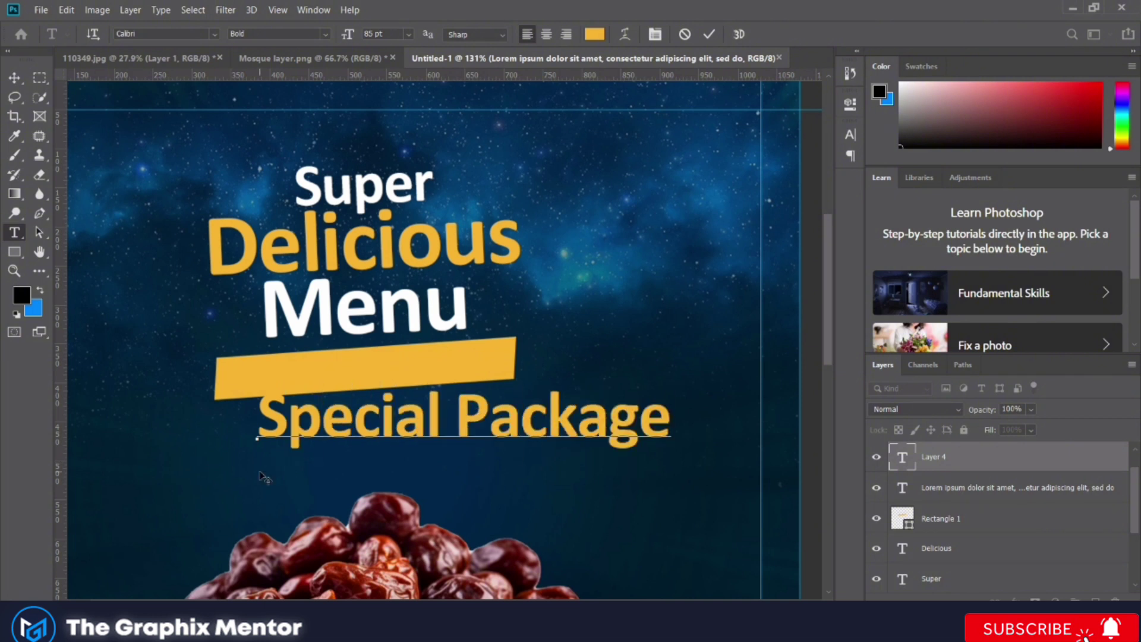
key(ctrl+a)
click(595, 34)
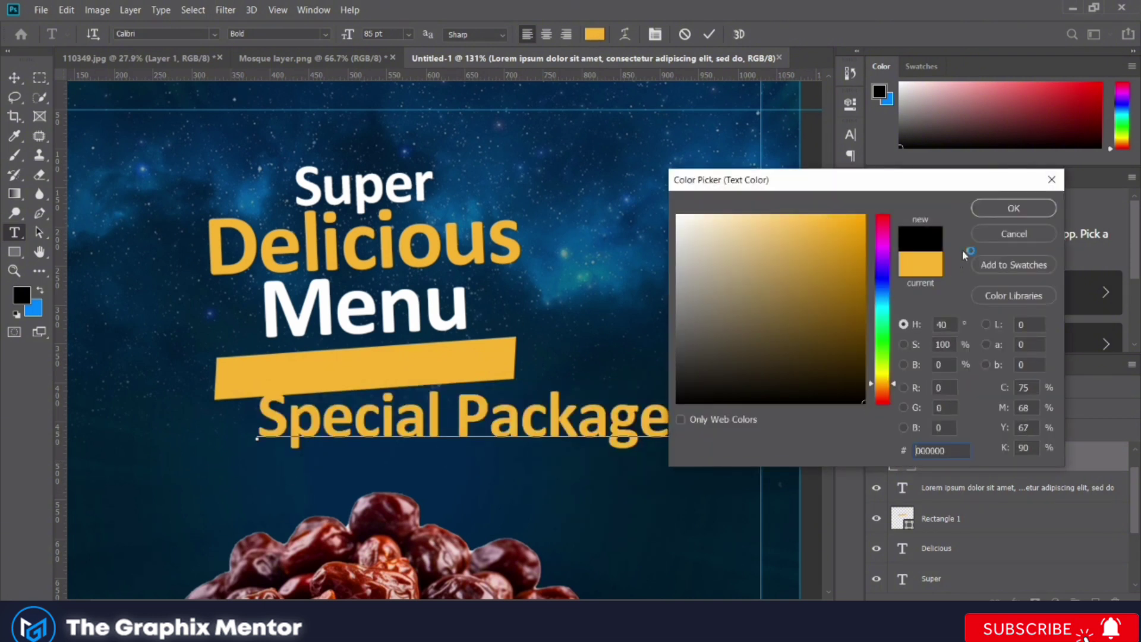
key(Return)
click(15, 78)
Move Special Package onto the yellow bar, sizing it to about 49 pt
drag(458, 416, 406, 383)
click(850, 134)
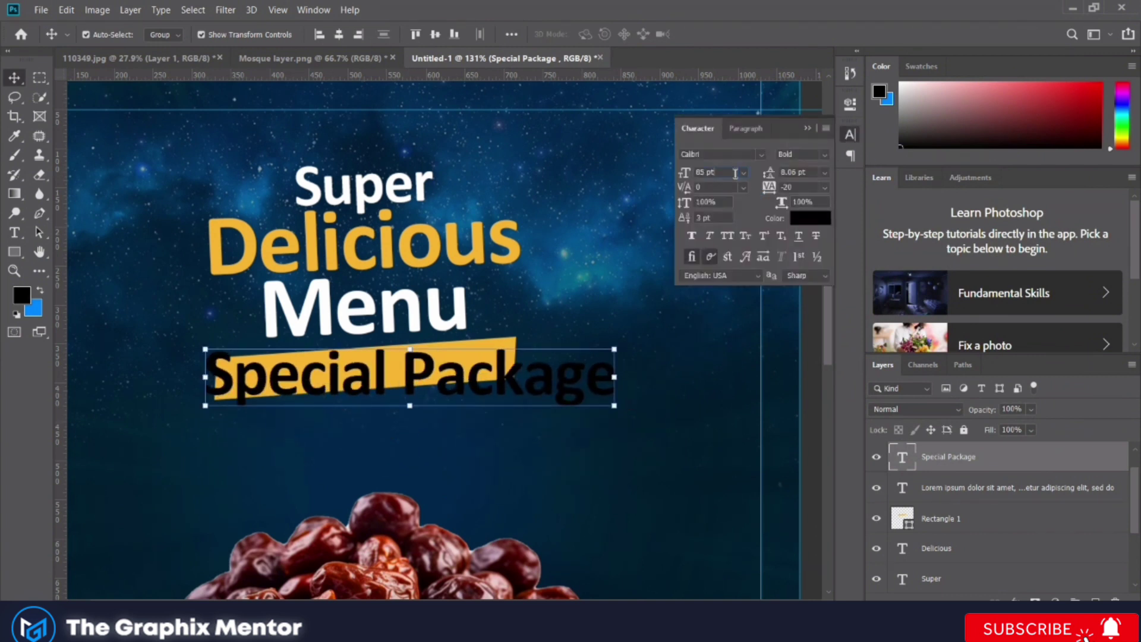
scroll(737, 171, down, 10)
scroll(737, 172, down, 9)
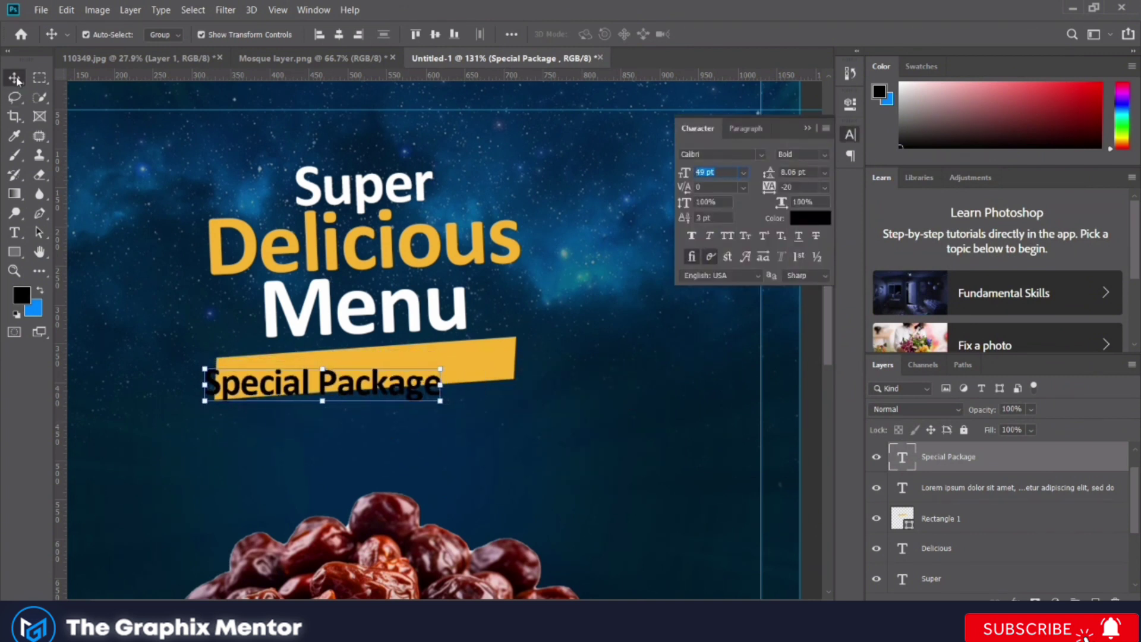
drag(321, 383, 358, 368)
Tilt Special Package to match the bar and undo an accidental all-caps change
key(ctrl+t)
drag(503, 399, 505, 389)
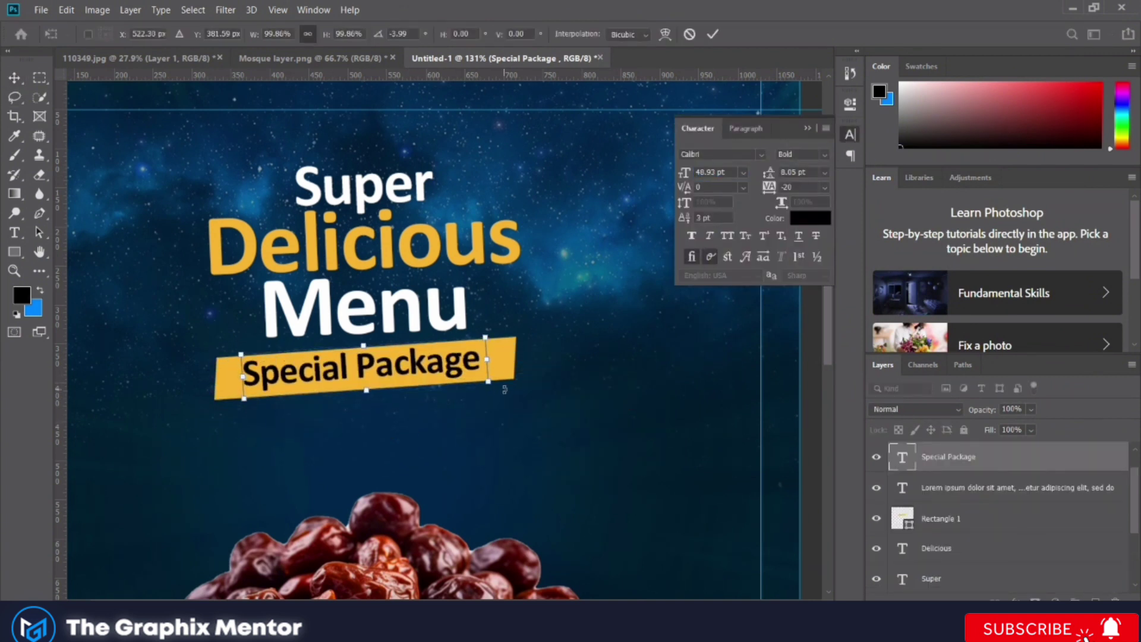
drag(426, 368, 432, 372)
key(Return)
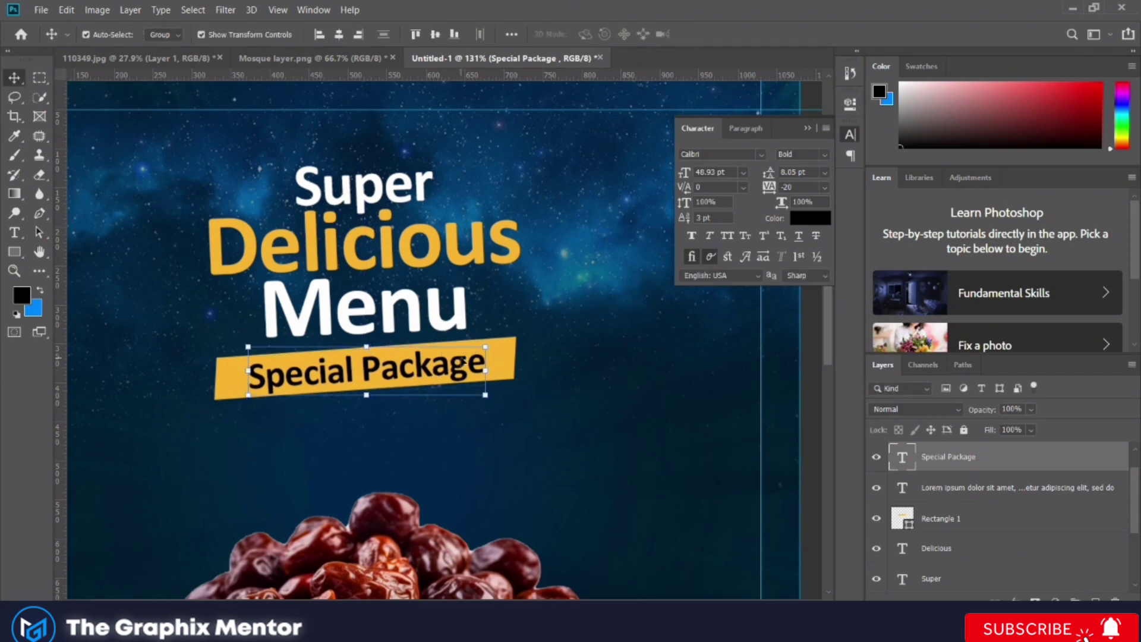
click(728, 236)
key(ctrl+z)
key(ctrl+0)
Group the yellow bar and Special Package layers as Main Text
scroll(448, 290, up, 2)
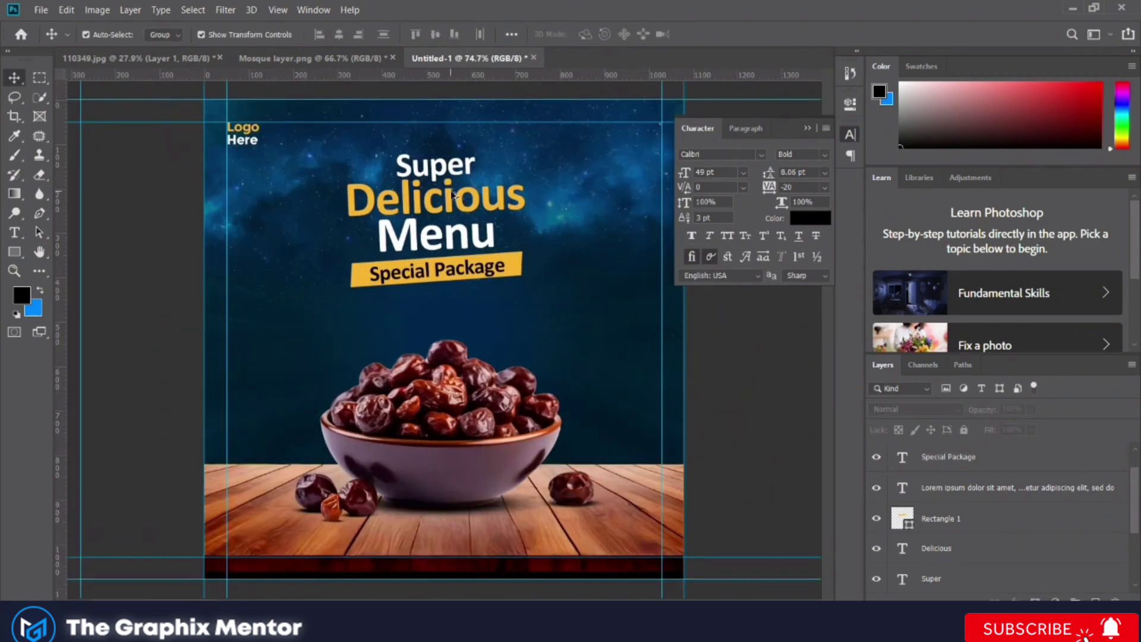
scroll(448, 289, up, 2)
click(942, 549)
ctrl+click(948, 486)
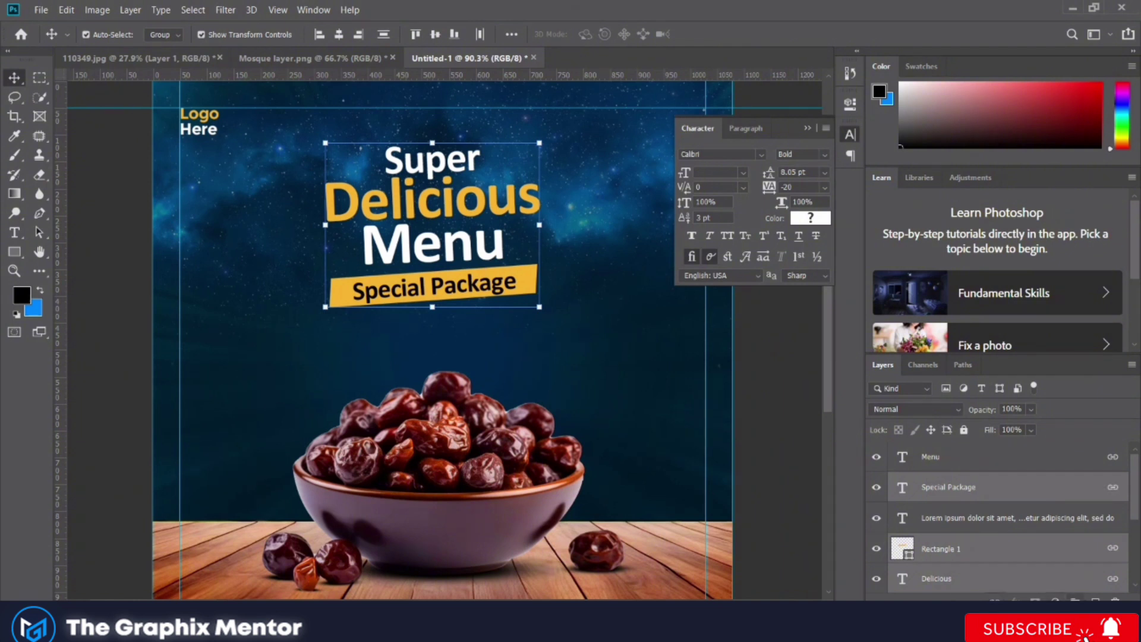
key(ctrl+g)
double_click(932, 481)
text(Main Text)
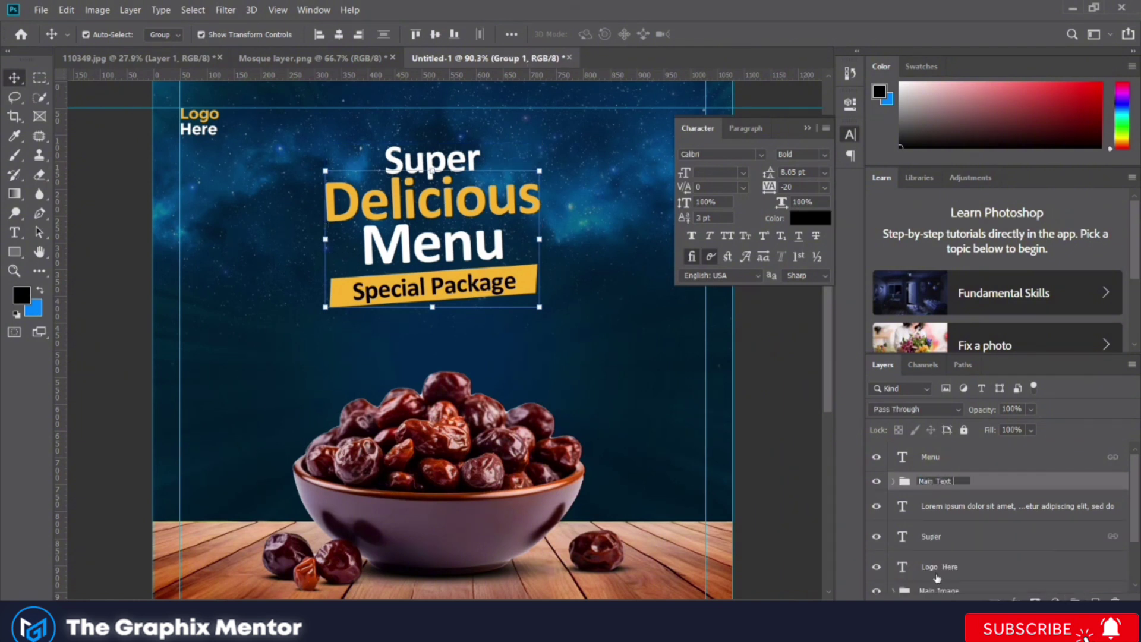
Transform the title layers with Super selected, then undo those changes
shift+click(450, 160)
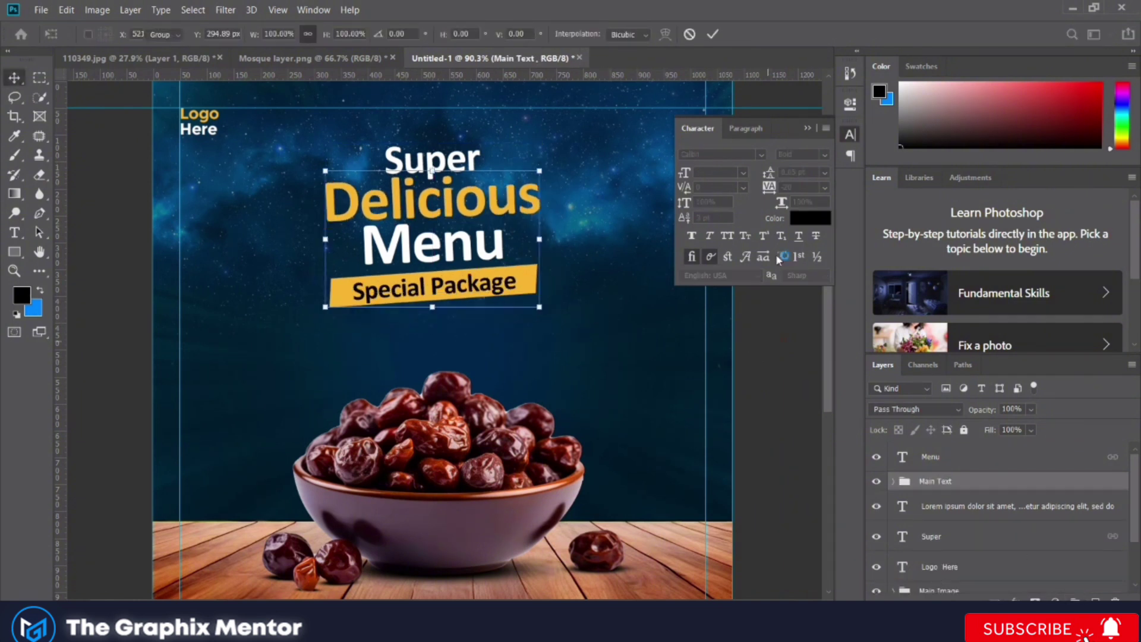
key(ctrl+t)
key(Return)
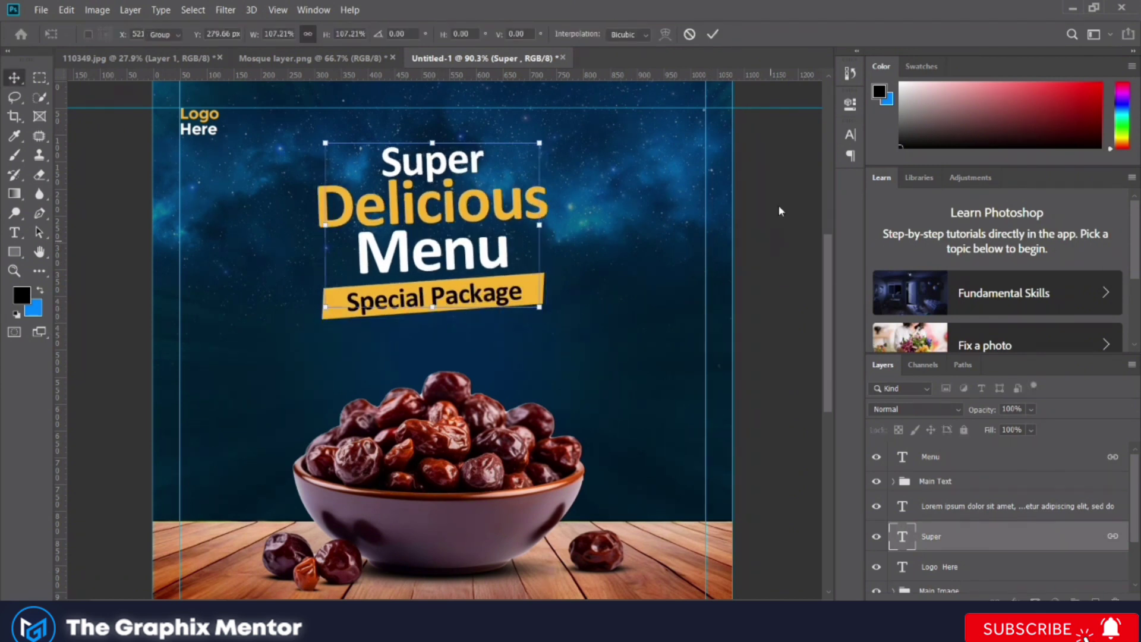
scroll(783, 212, down, 2)
click(462, 215)
key(ctrl+z)
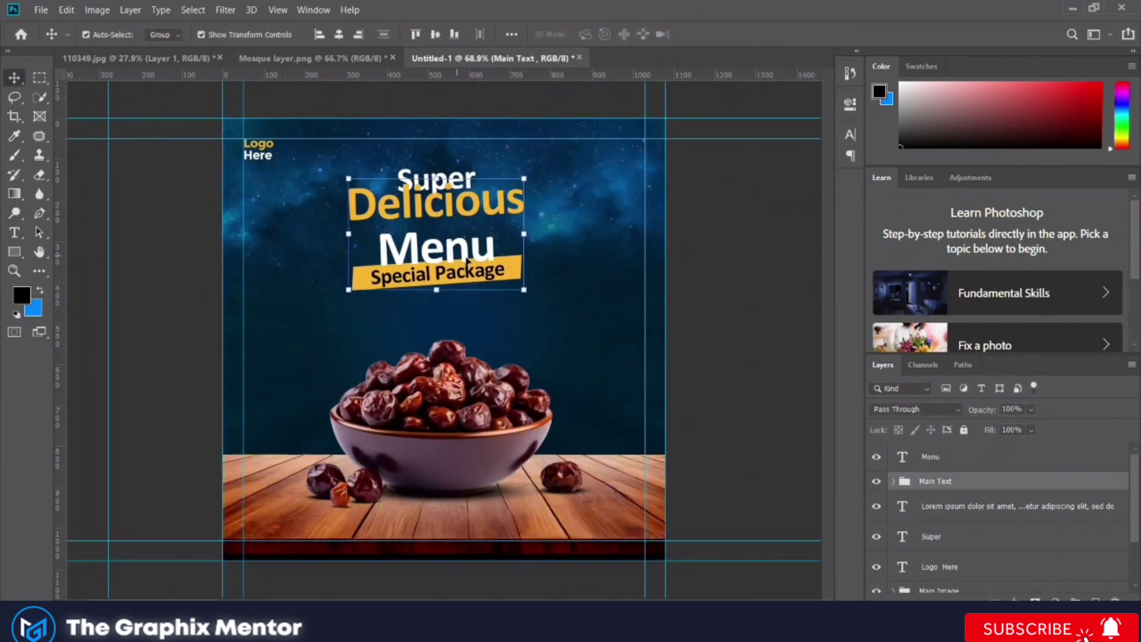
key(ctrl+z)
Move the Menu and Super layers into the Main Text group
drag(924, 474, 924, 481)
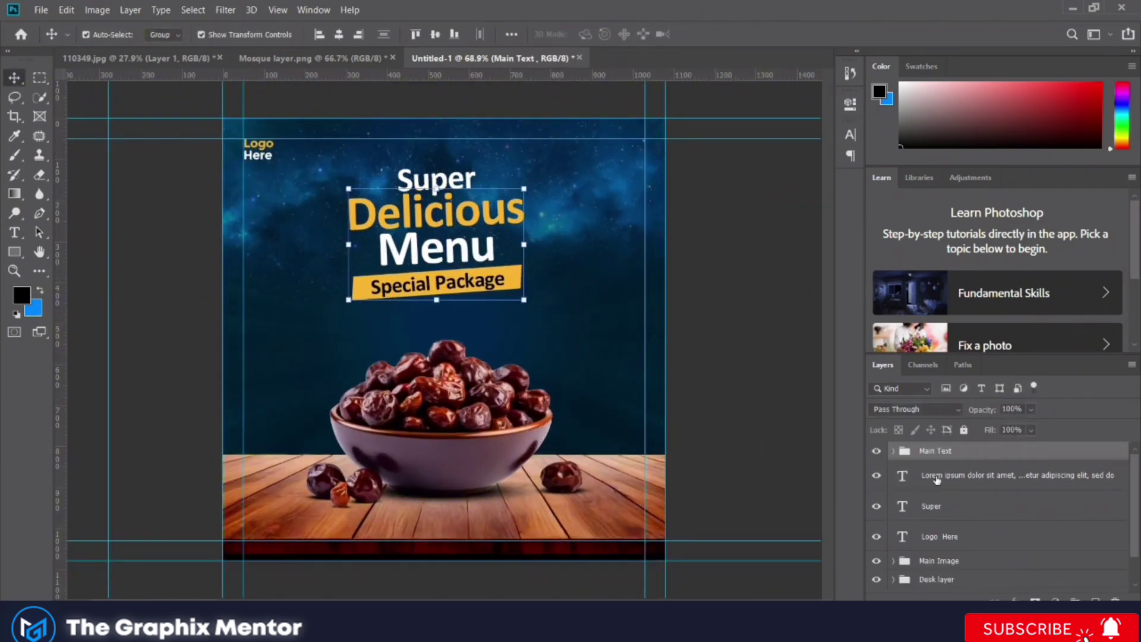
drag(461, 243, 462, 261)
key(ctrl+z)
click(934, 452)
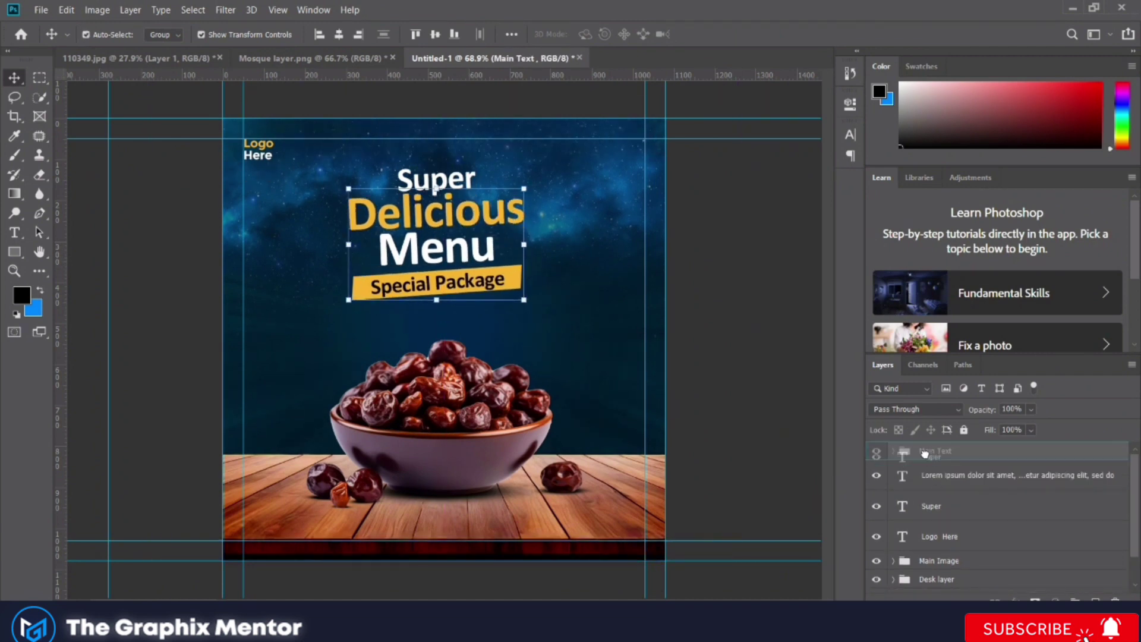
drag(924, 454, 924, 456)
drag(447, 205, 449, 202)
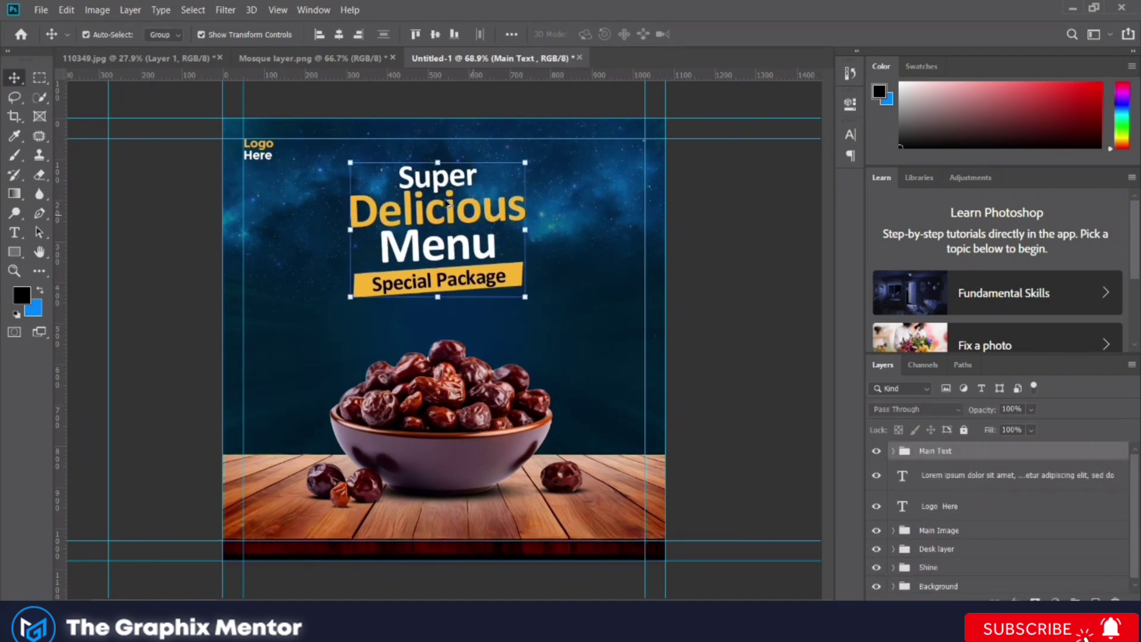
scroll(449, 202, up, 3)
Give the Main Text group a drop shadow at 100% opacity, 4 px distance
click(893, 451)
shift+click(960, 536)
scroll(784, 476, down, 10)
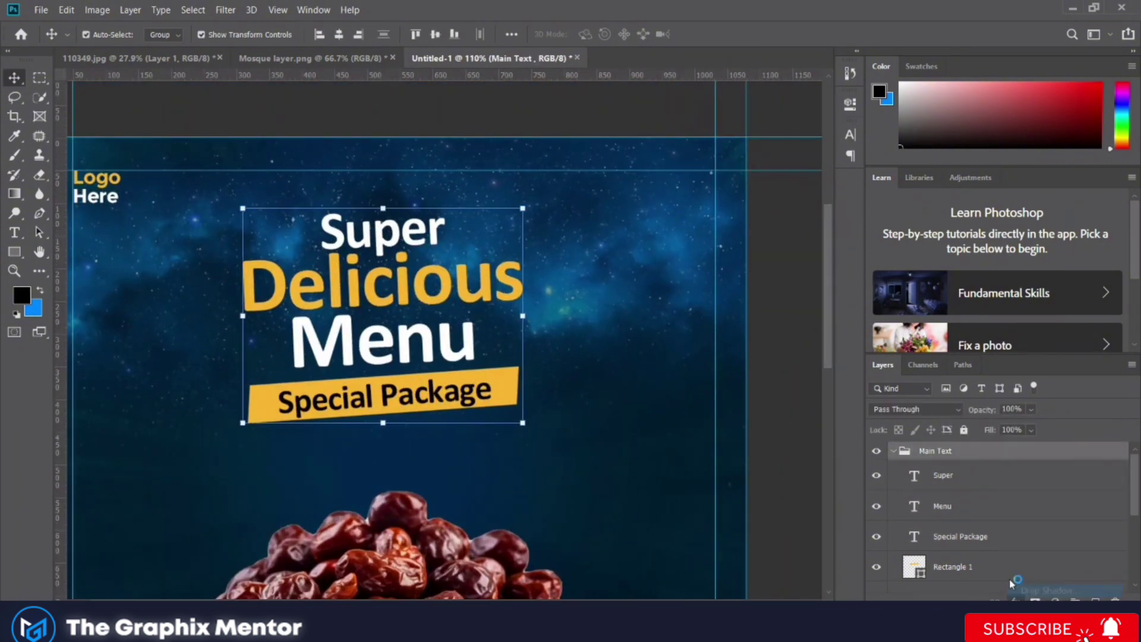
click(1012, 584)
drag(475, 140, 785, 116)
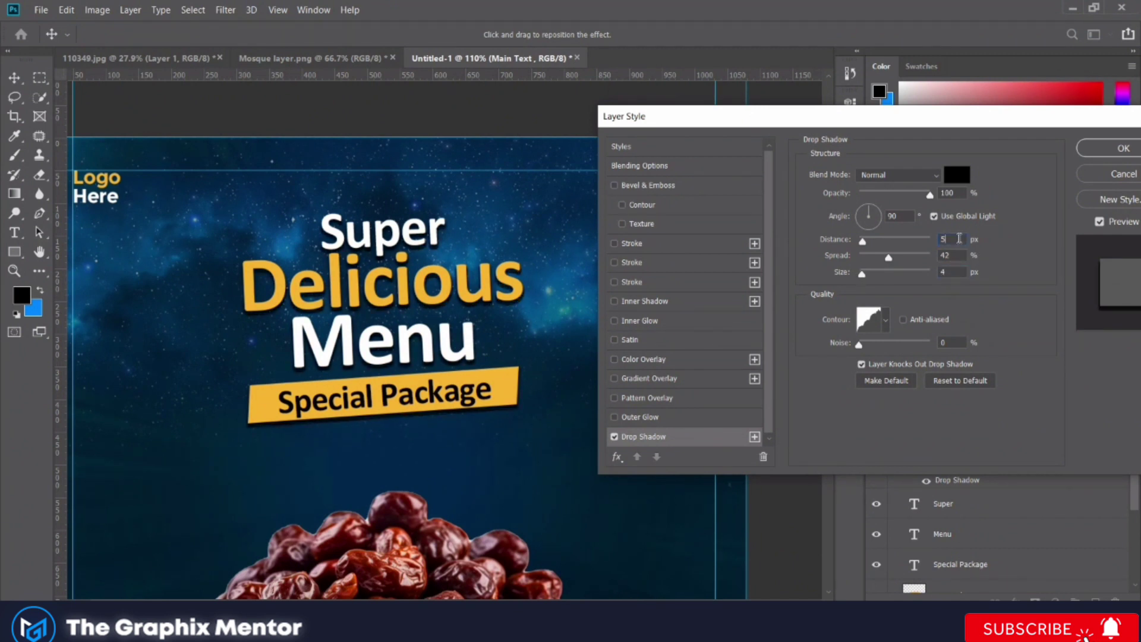
click(1085, 154)
key(ctrl+0)
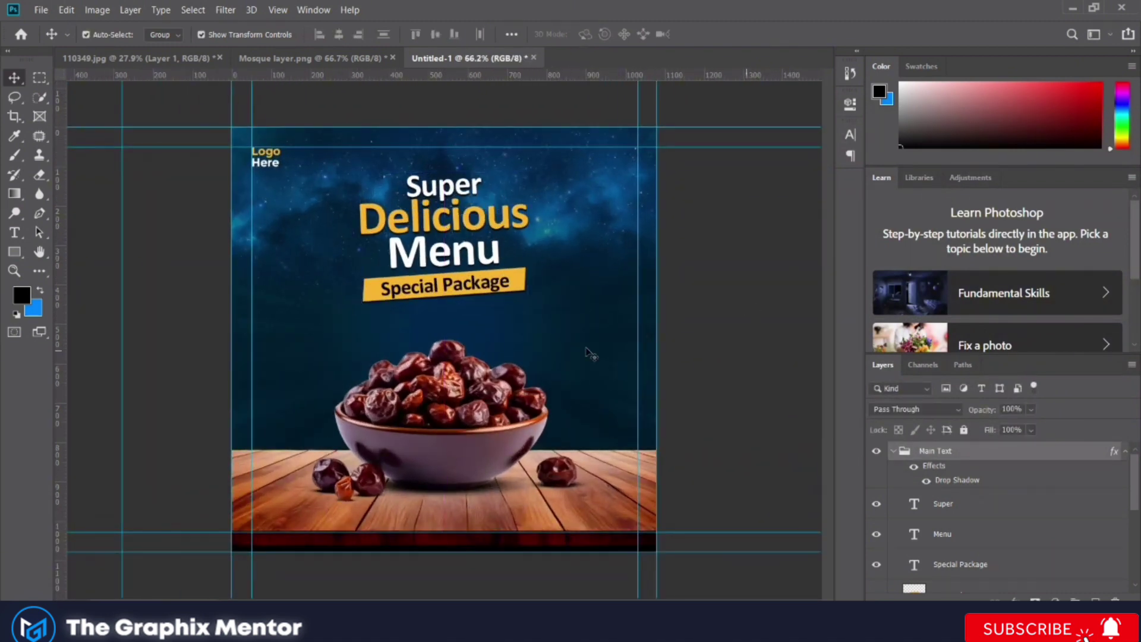
Add white, centre-aligned 'Free Home Delievry' text left of the bowl
key(t)
click(272, 340)
text(Free Howm)
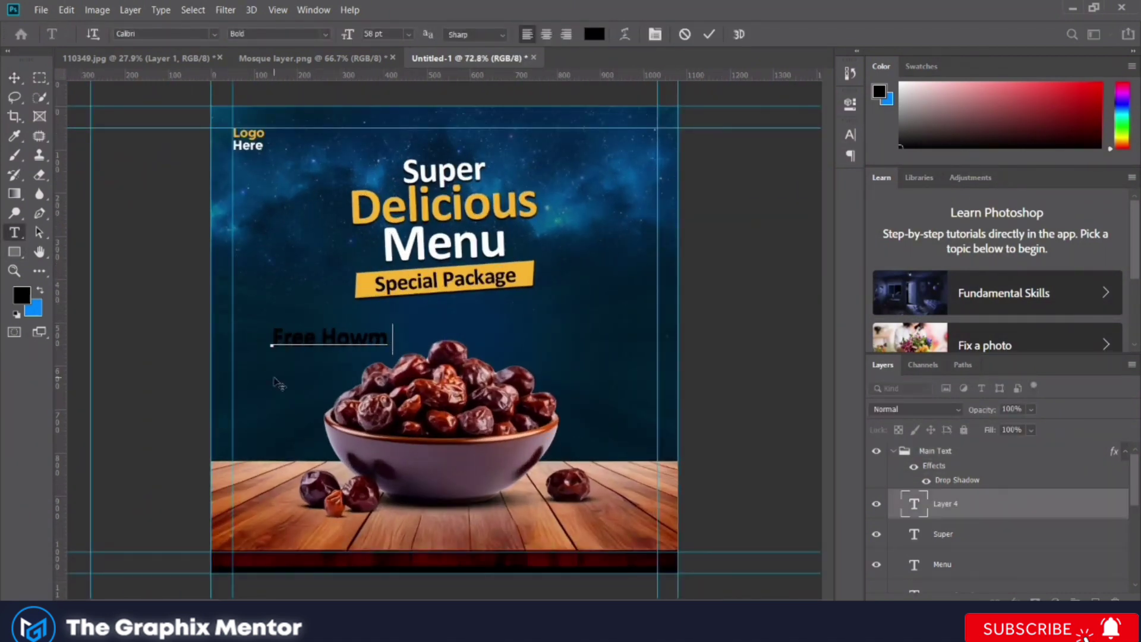
text(very)
key(ctrl+a)
click(594, 34)
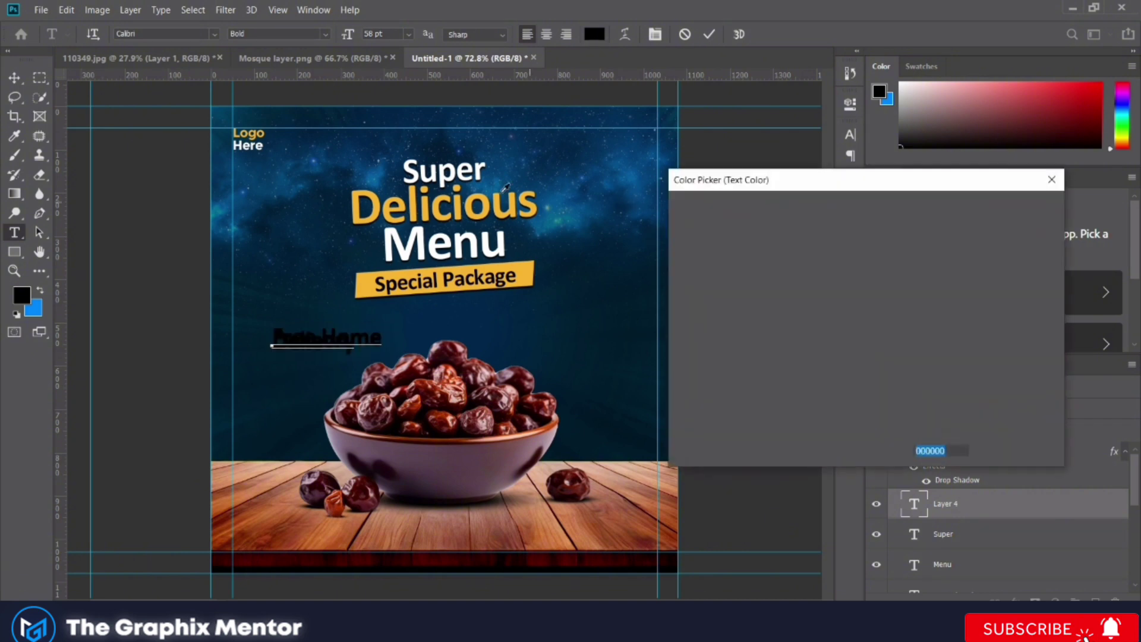
click(678, 218)
key(Return)
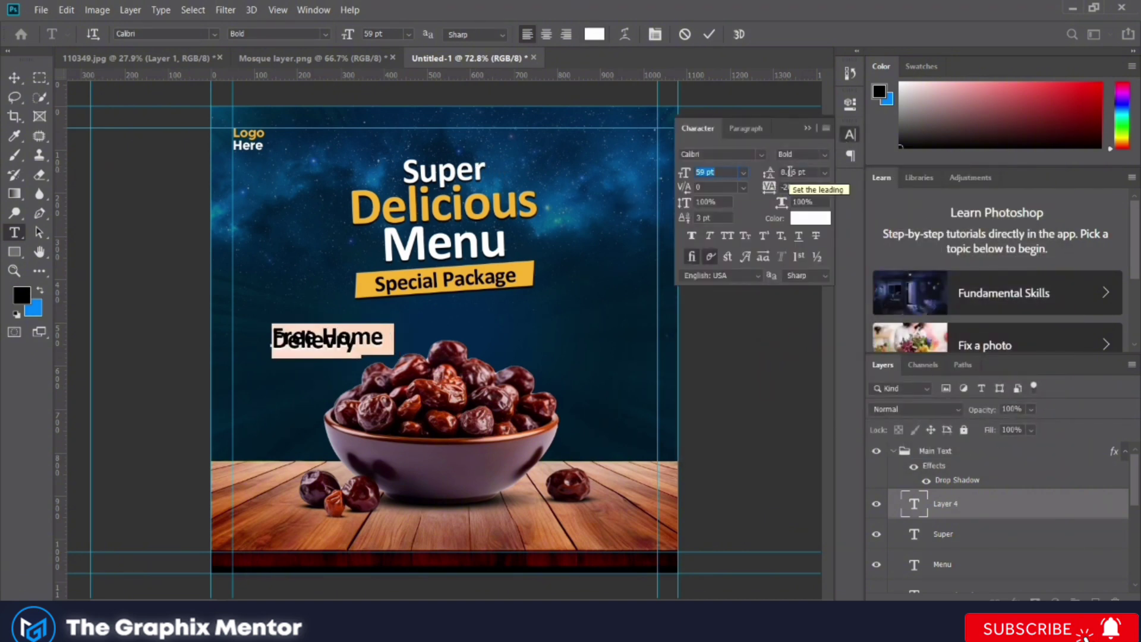
click(746, 128)
click(711, 155)
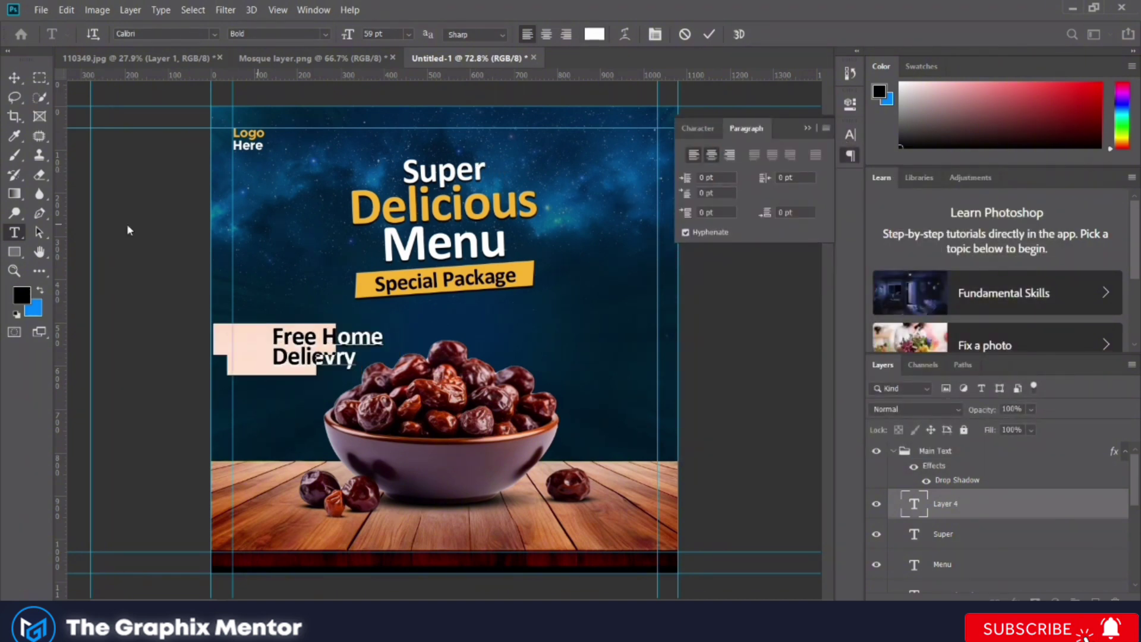
key(ctrl+Return)
Move the text layer above Main Text, shift it right, and set 46 pt leading
key(v)
scroll(306, 306, up, 2)
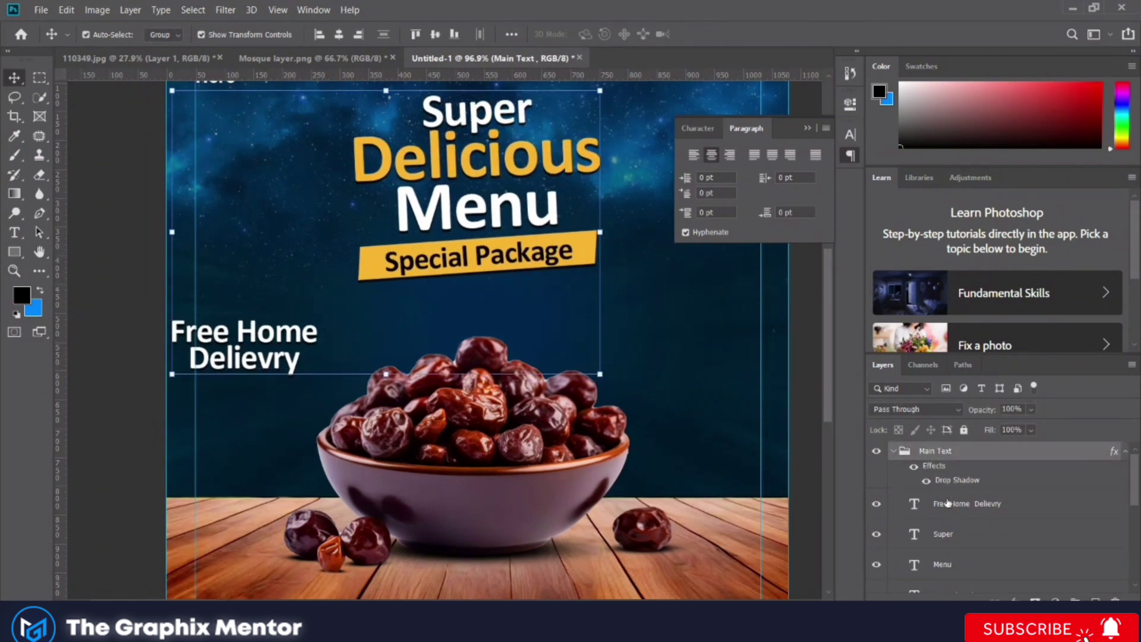
drag(947, 504, 945, 453)
drag(297, 336, 323, 330)
click(698, 129)
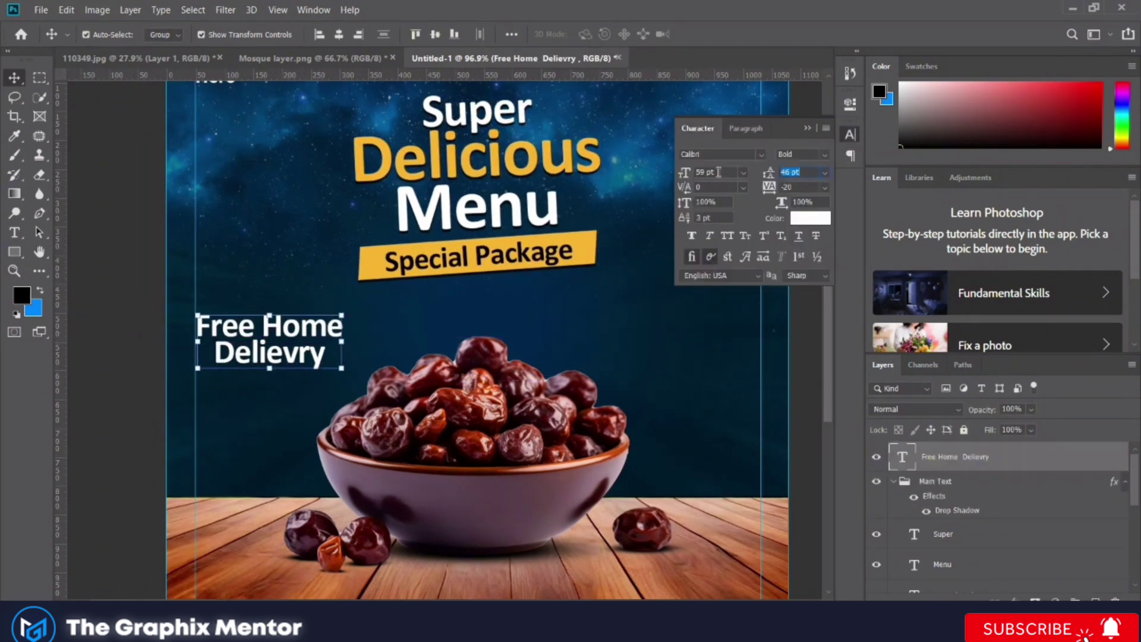
click(708, 172)
text(46)
key(Return)
Set the text to Montserrat SemiBold, tilt it about 4.5°, and drag in the curly arrow
click(761, 155)
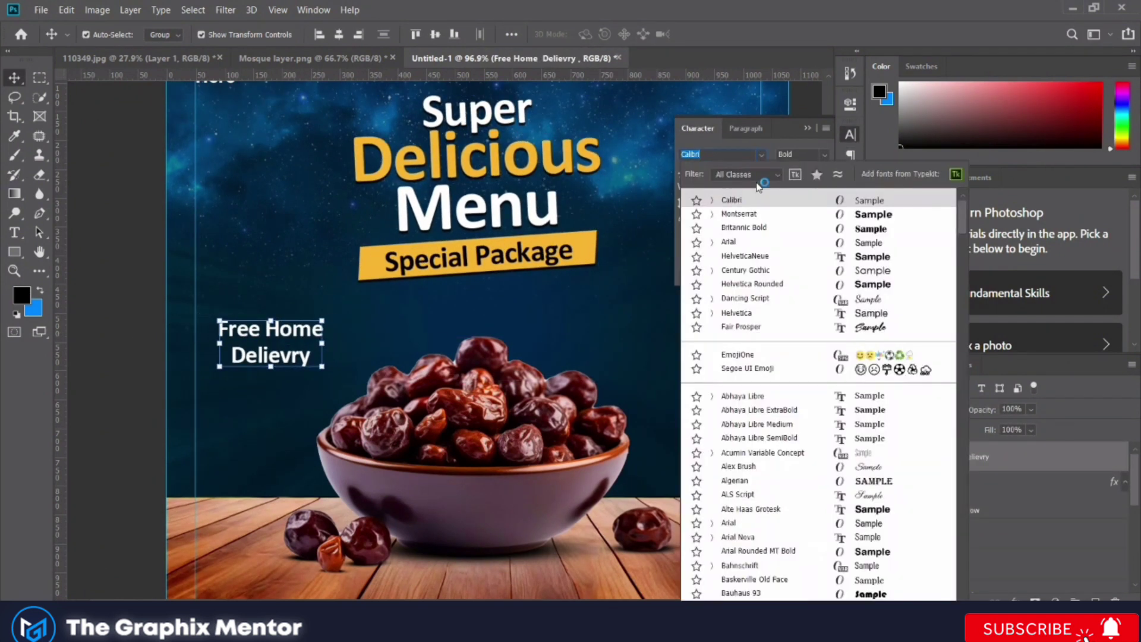
click(738, 216)
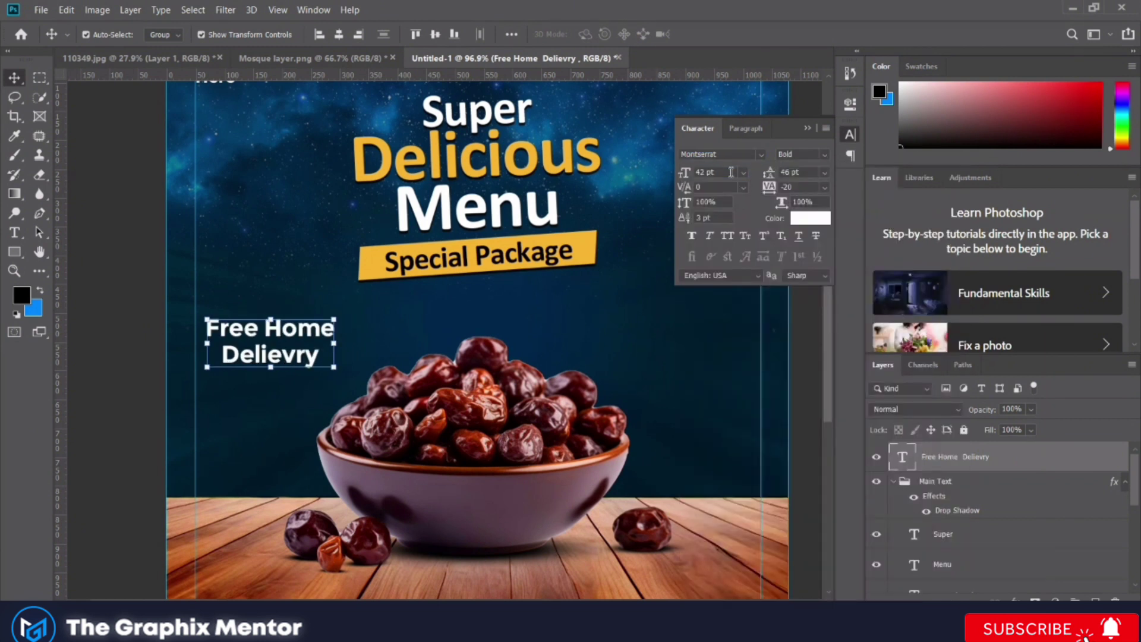
click(824, 156)
click(807, 312)
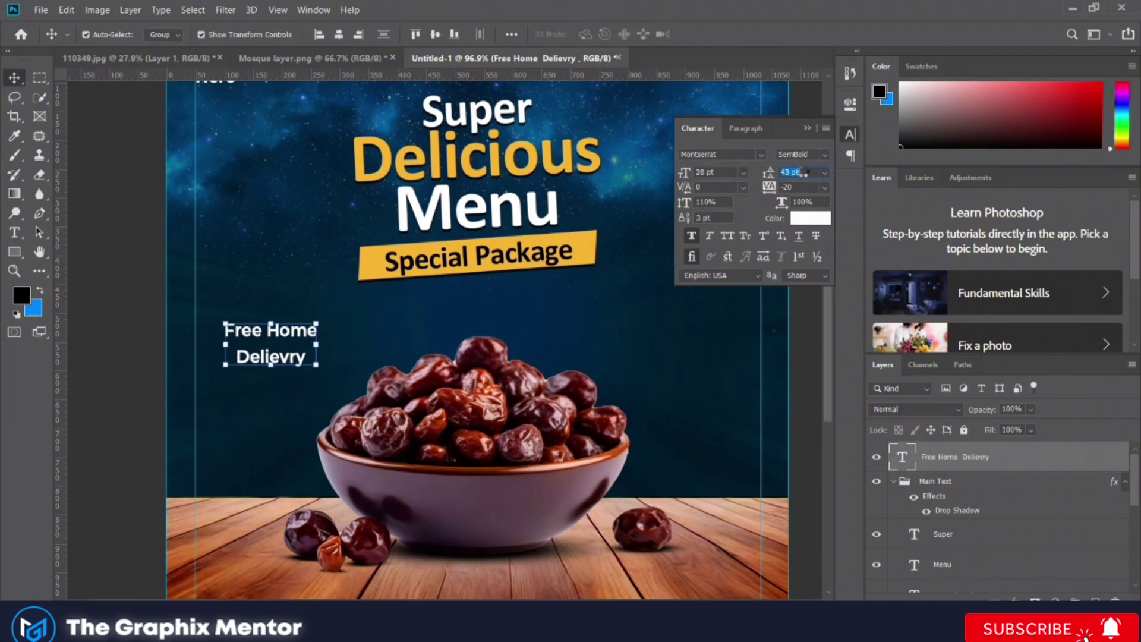
text(39)
key(ctrl+t)
drag(340, 386, 343, 380)
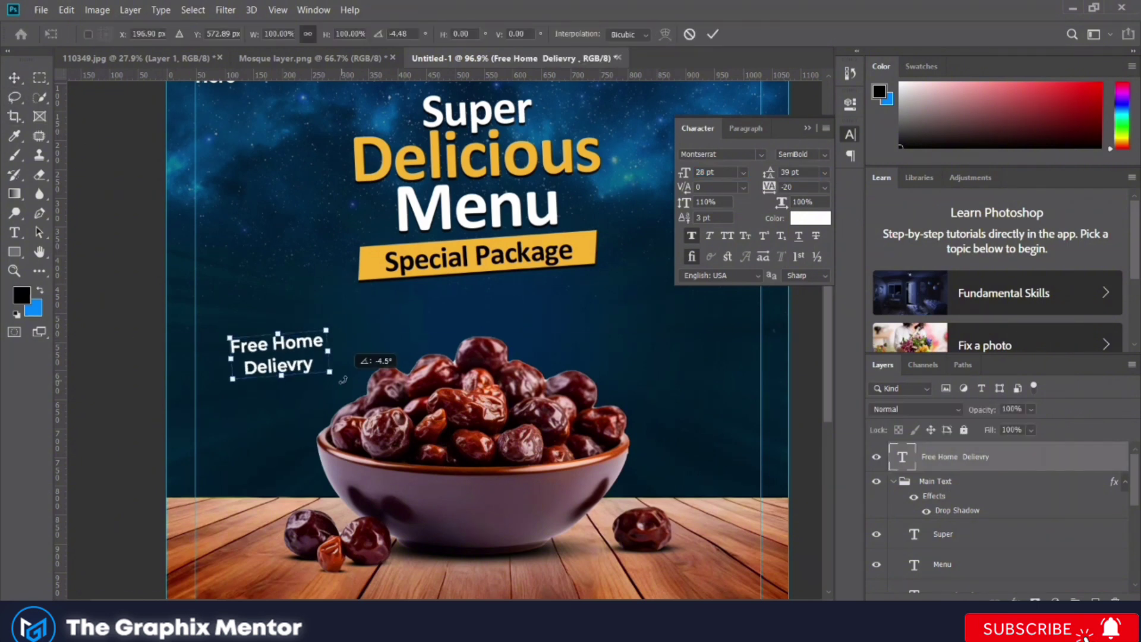
key(Return)
mouse_move(316, 113)
mouse_down()
mouse_move(522, 357)
mouse_move(382, 350)
mouse_up()
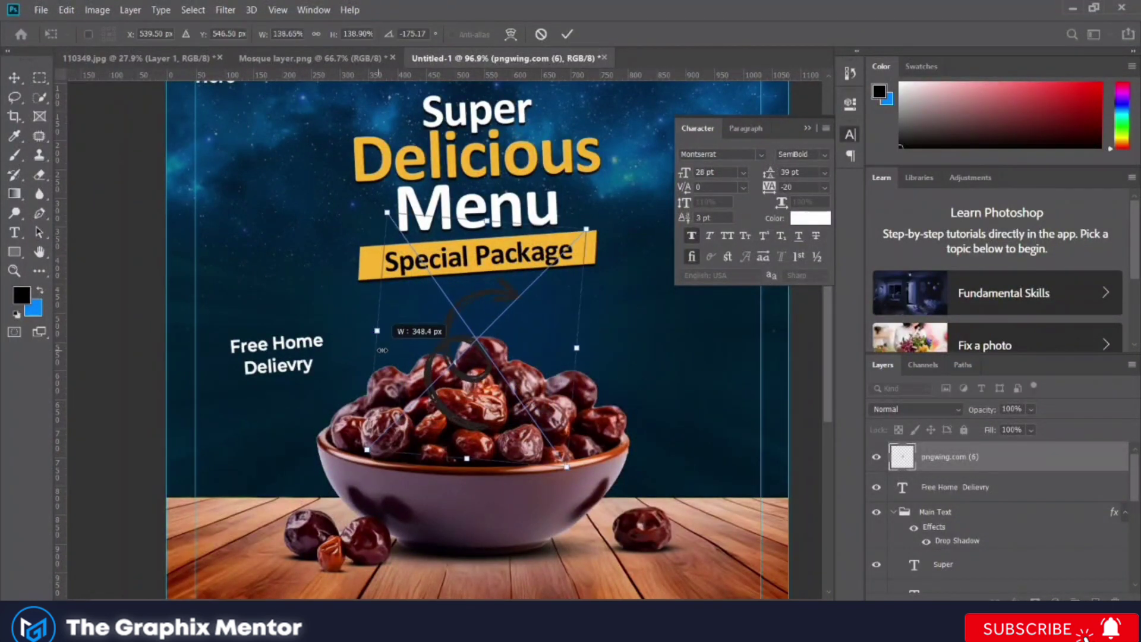
Flip the arrow horizontally and place it just below the Free Home Delievry text
right_click(545, 336)
click(585, 507)
key(Return)
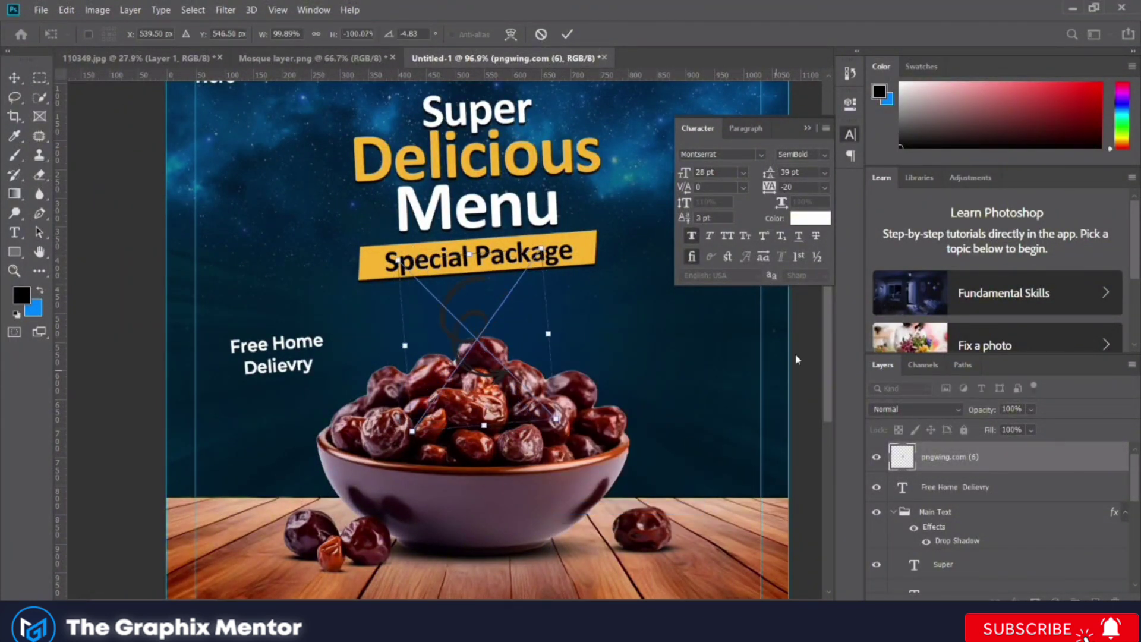
mouse_move(443, 373)
mouse_down()
mouse_move(342, 374)
mouse_move(288, 497)
mouse_move(289, 450)
mouse_up()
key(ctrl+t)
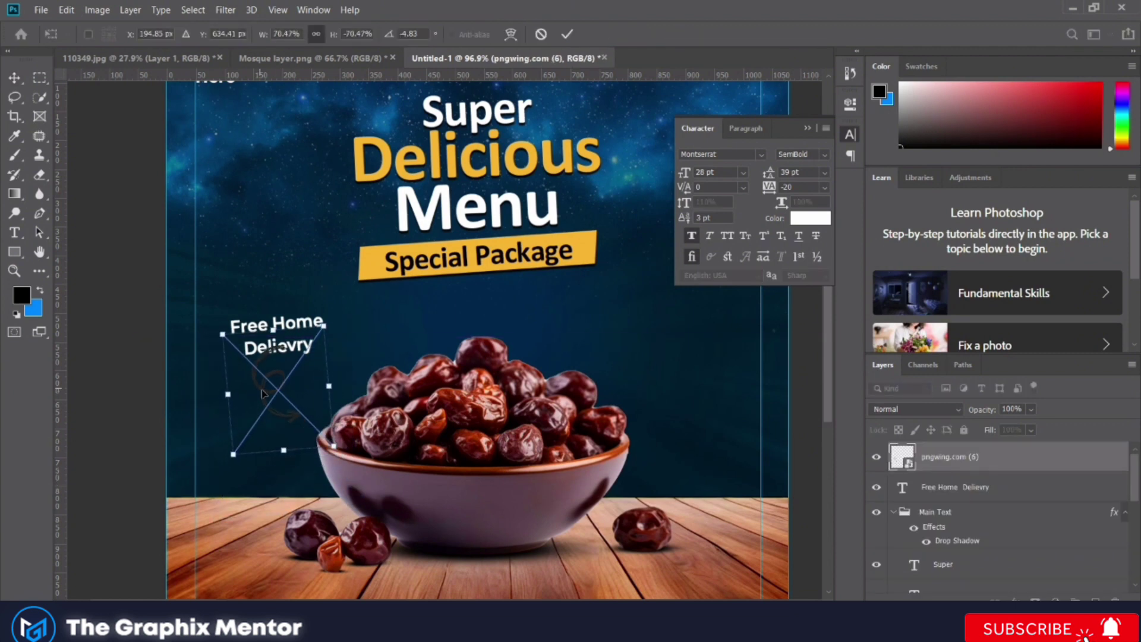
drag(265, 394, 262, 405)
key(Return)
Add a #ffa800 Solid Color fill layer clipped to the arrow
click(1055, 600)
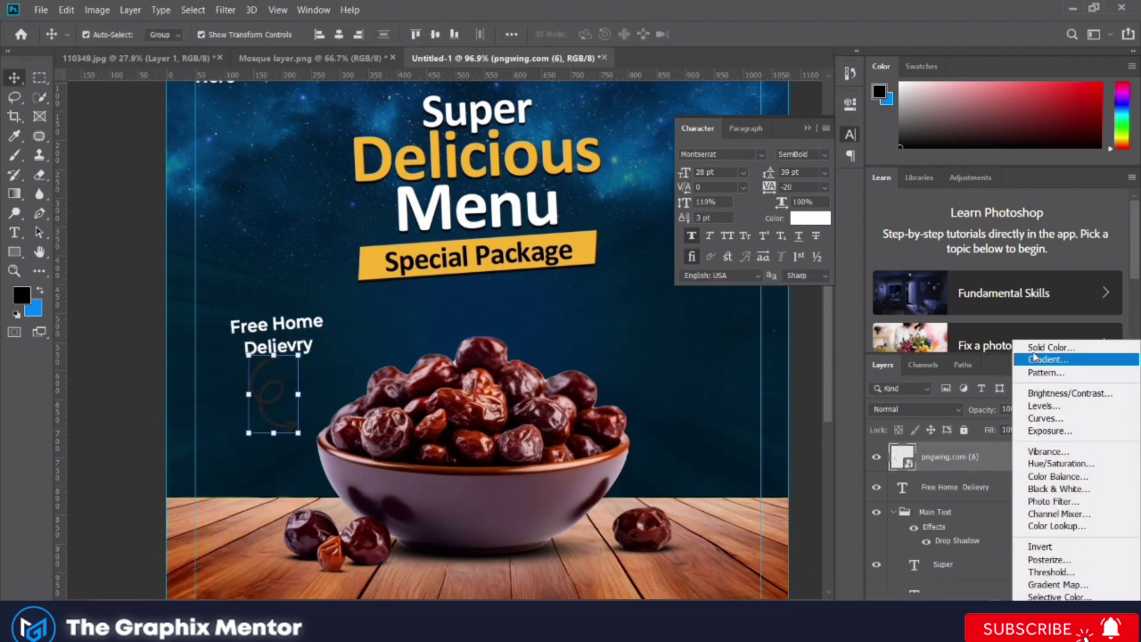
click(1028, 350)
text(ffa800)
click(975, 214)
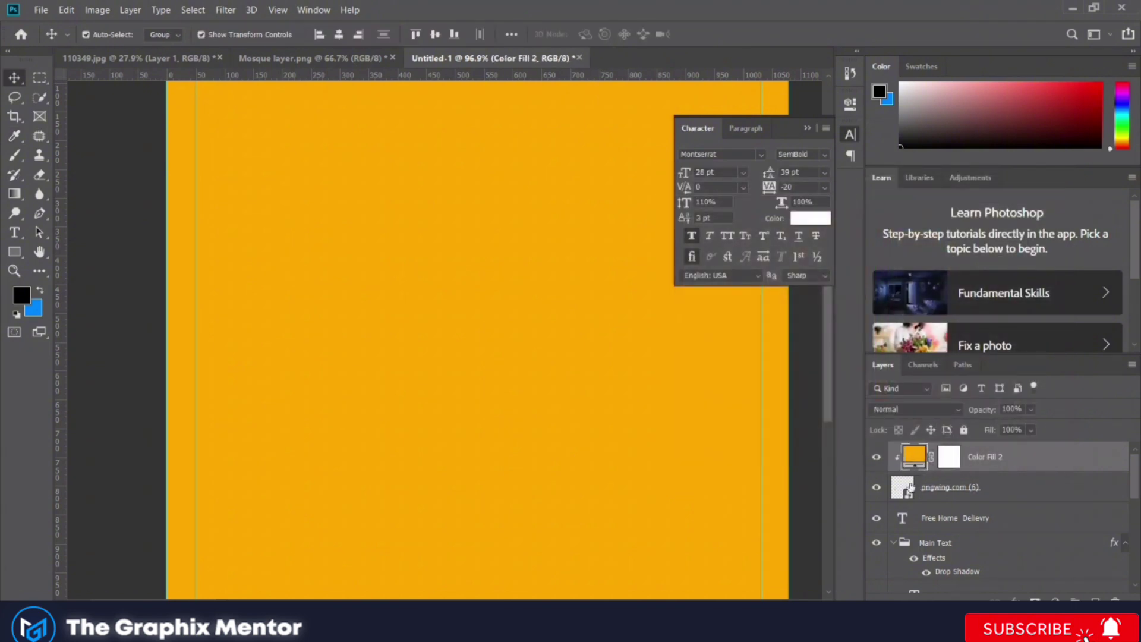
double_click(891, 452)
key(Return)
Enlarge the arrow to about 143% and tilt it under the text
shift+click(950, 487)
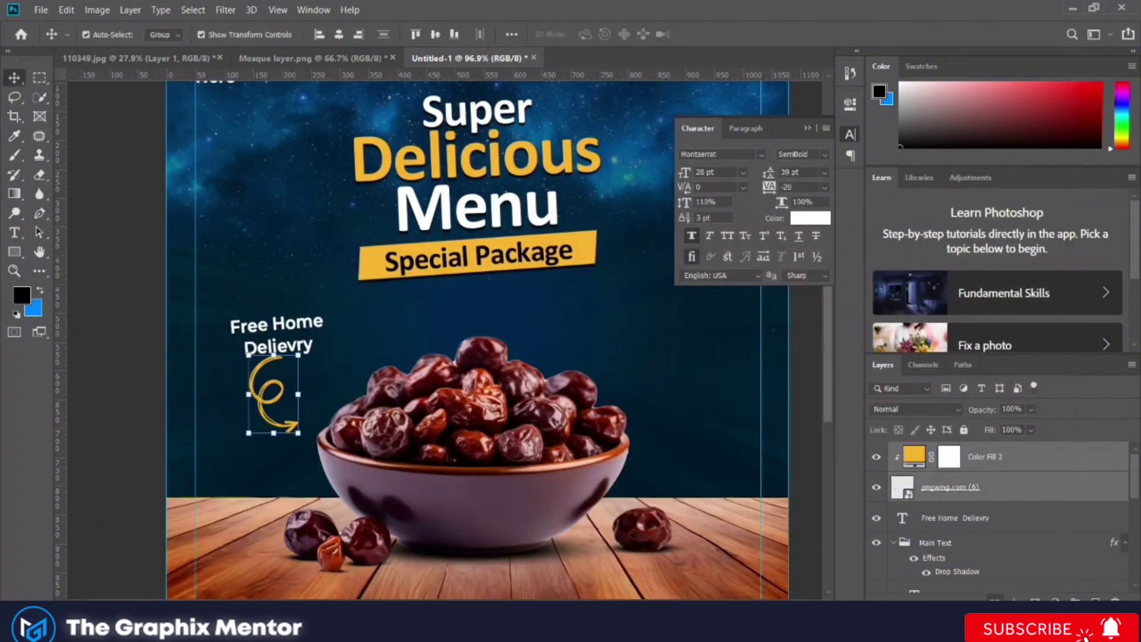
scroll(299, 412, up, 2)
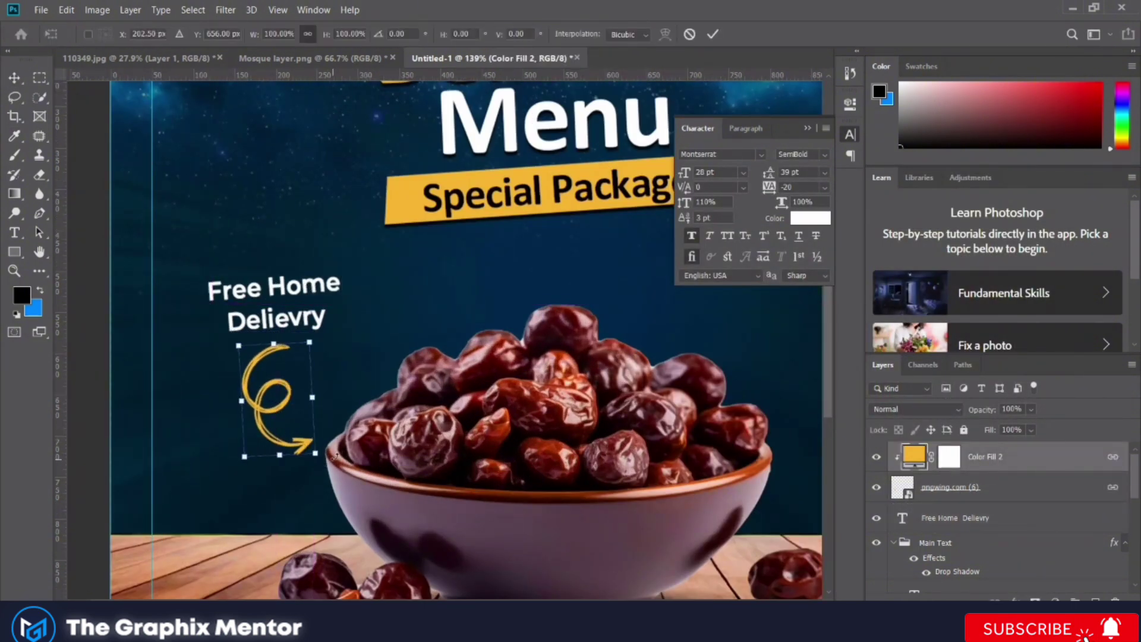
drag(258, 370, 226, 352)
drag(286, 432, 296, 461)
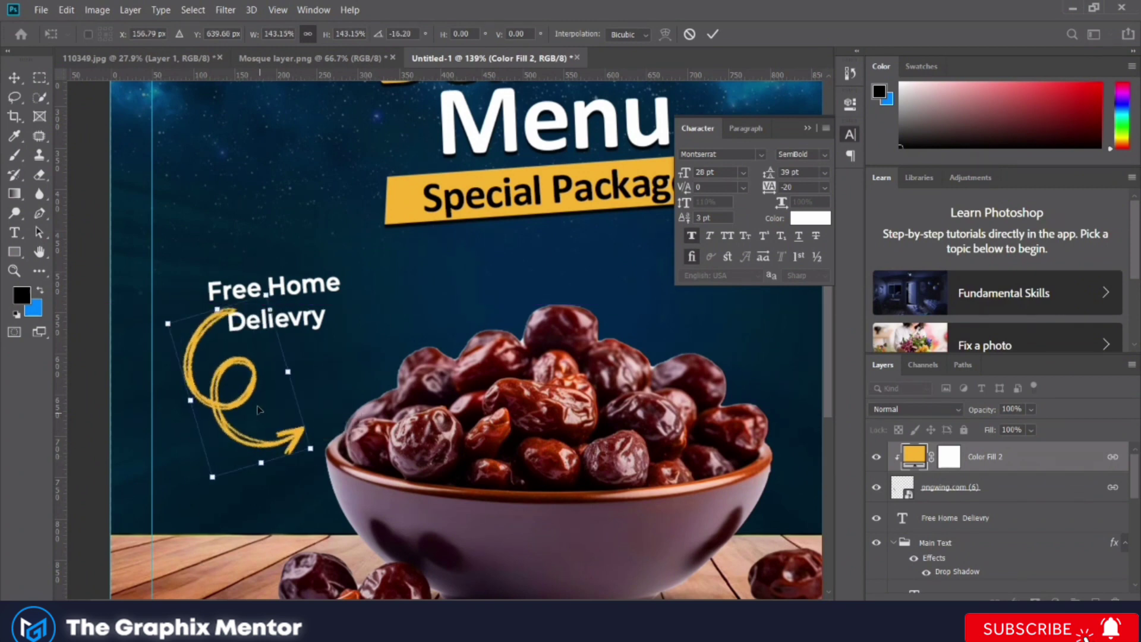
key(Return)
Move the Free Home Delievry text left above the arrow and give it a drop shadow
scroll(374, 273, down, 2)
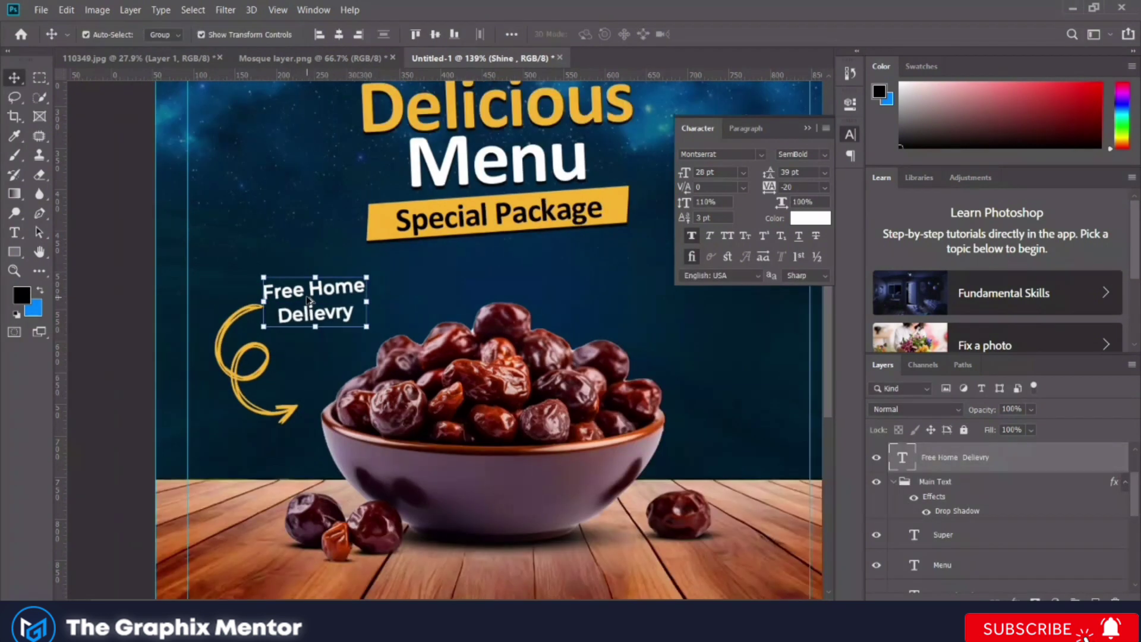
scroll(374, 274, down, 2)
scroll(206, 357, up, 2)
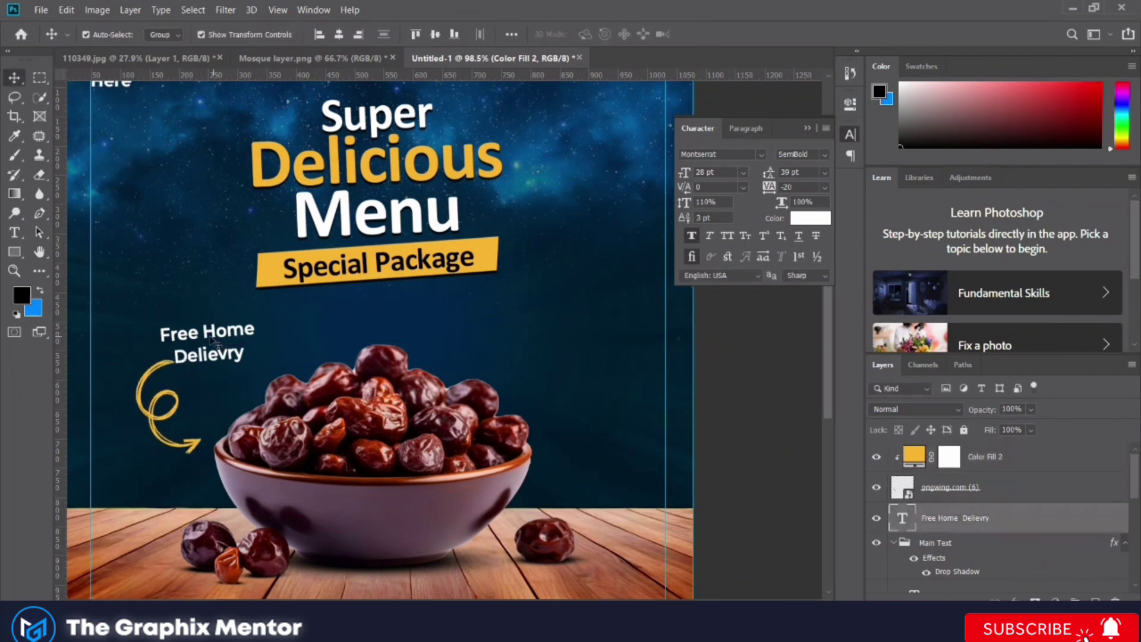
drag(213, 341, 182, 343)
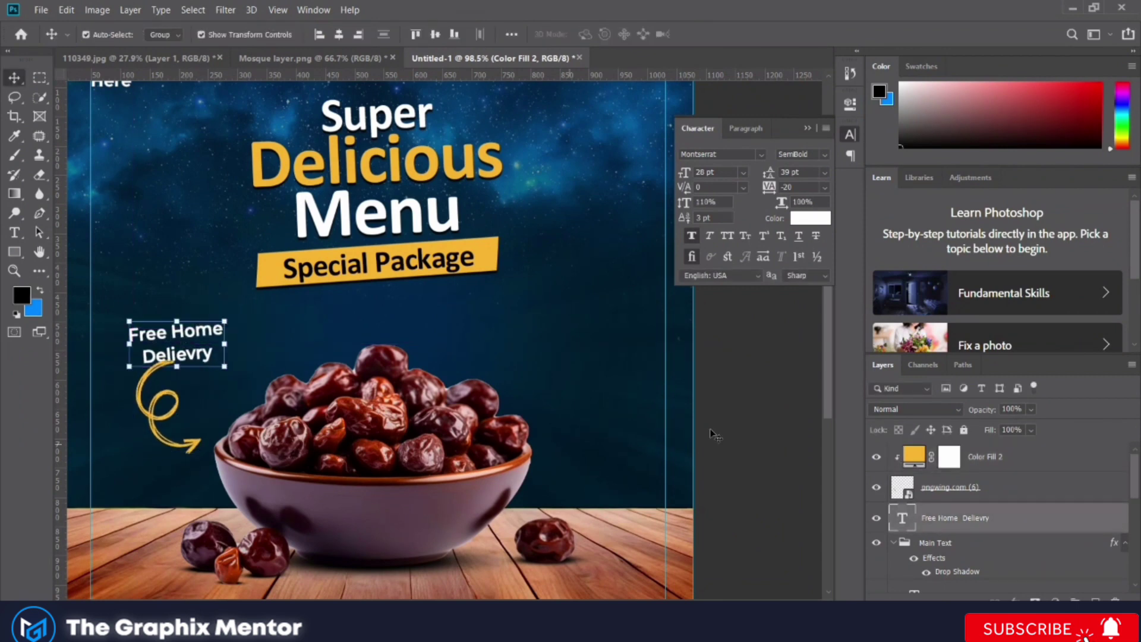
scroll(369, 333, up, 2)
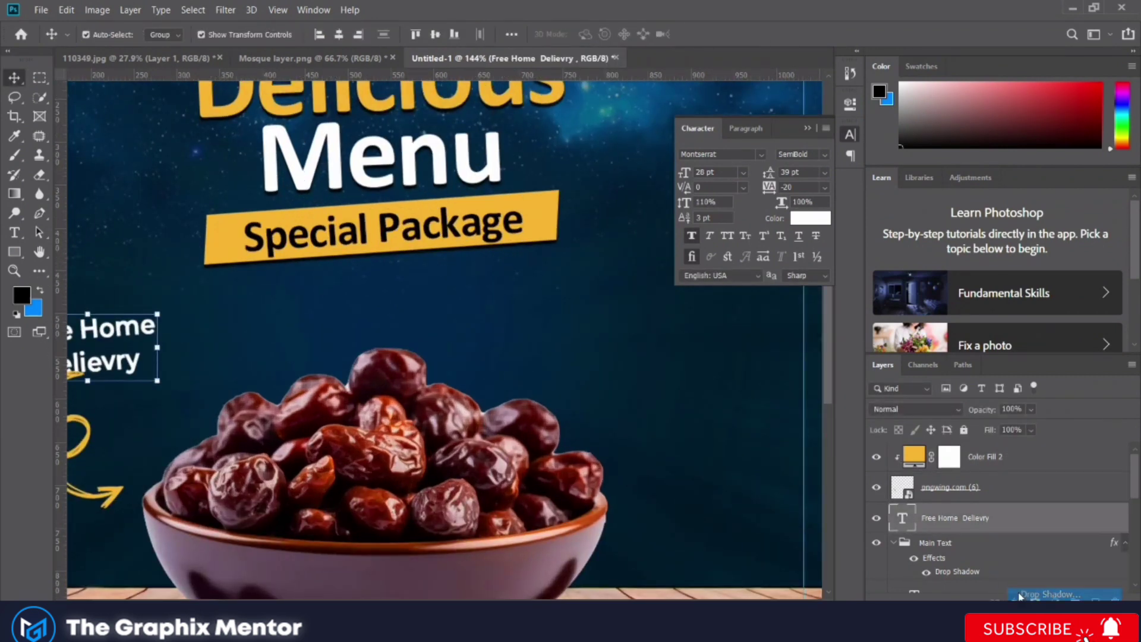
click(1020, 595)
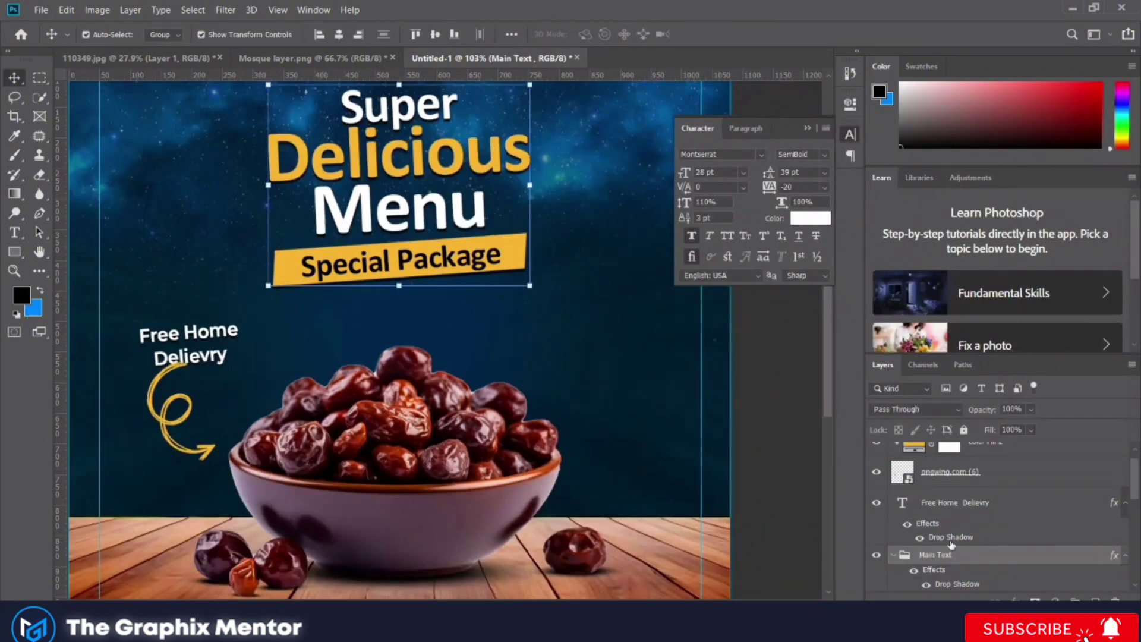
double_click(951, 538)
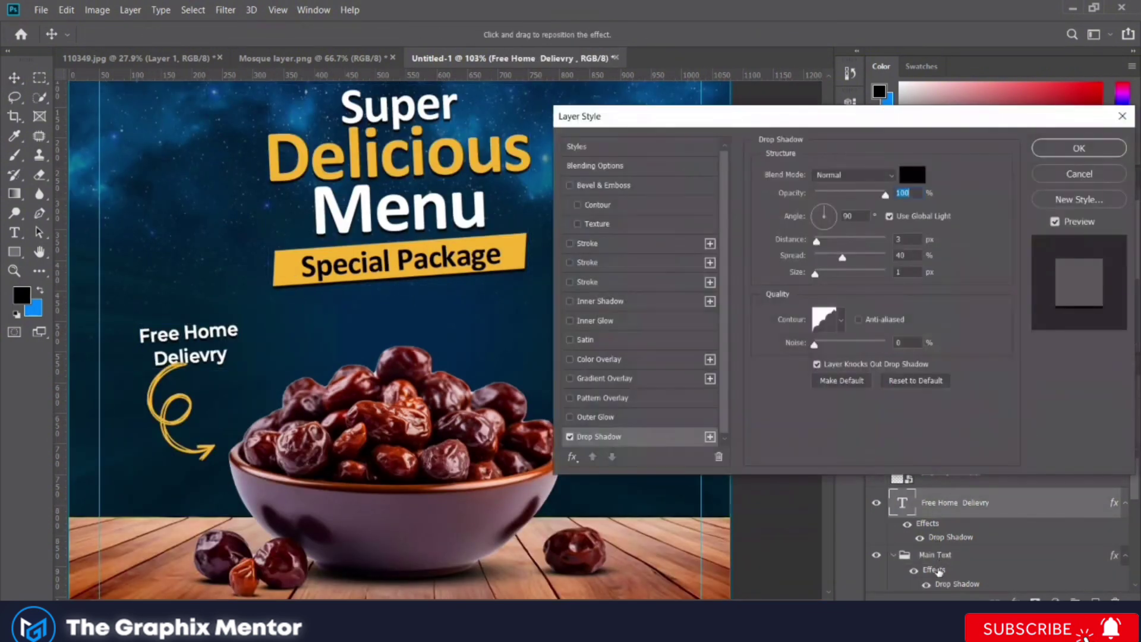
key(Return)
Enlarge the Main Text drop shadow to Distance 4 and Spread 42
double_click(958, 585)
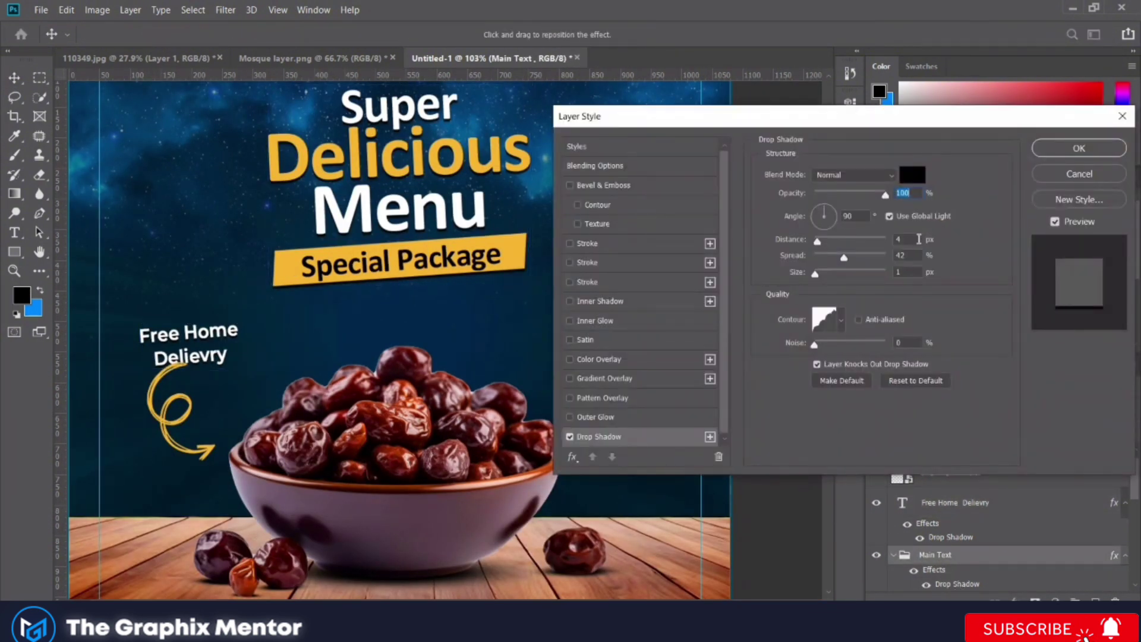
click(1079, 150)
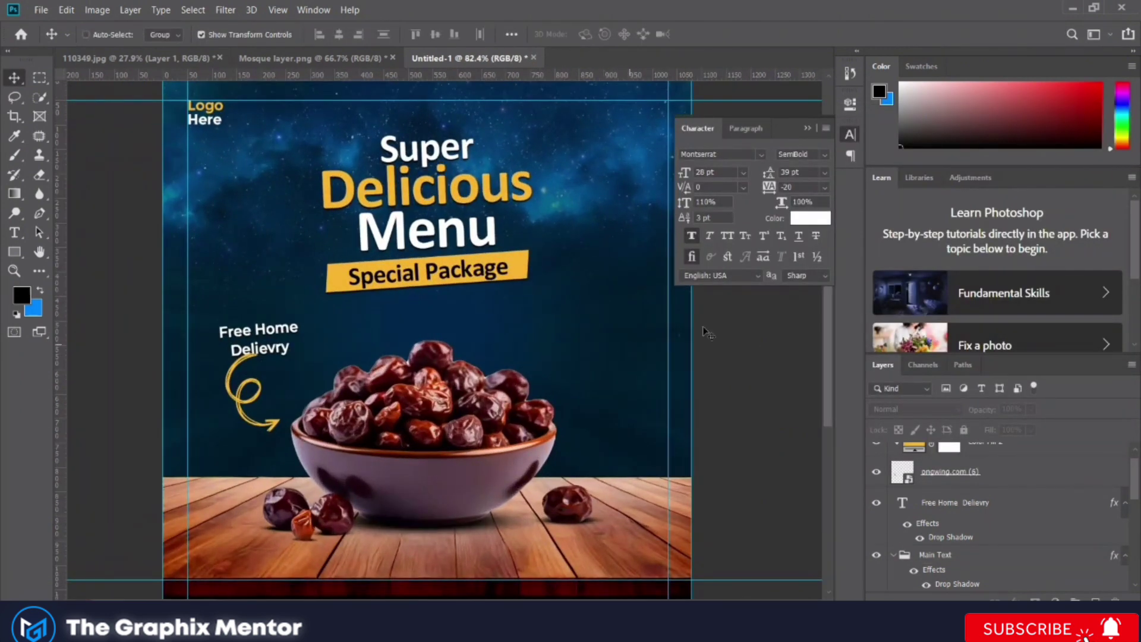
scroll(705, 332, up, 1)
Draw a small circle with the Ellipse tool and move it right of the bowl
ctrl+click(255, 238)
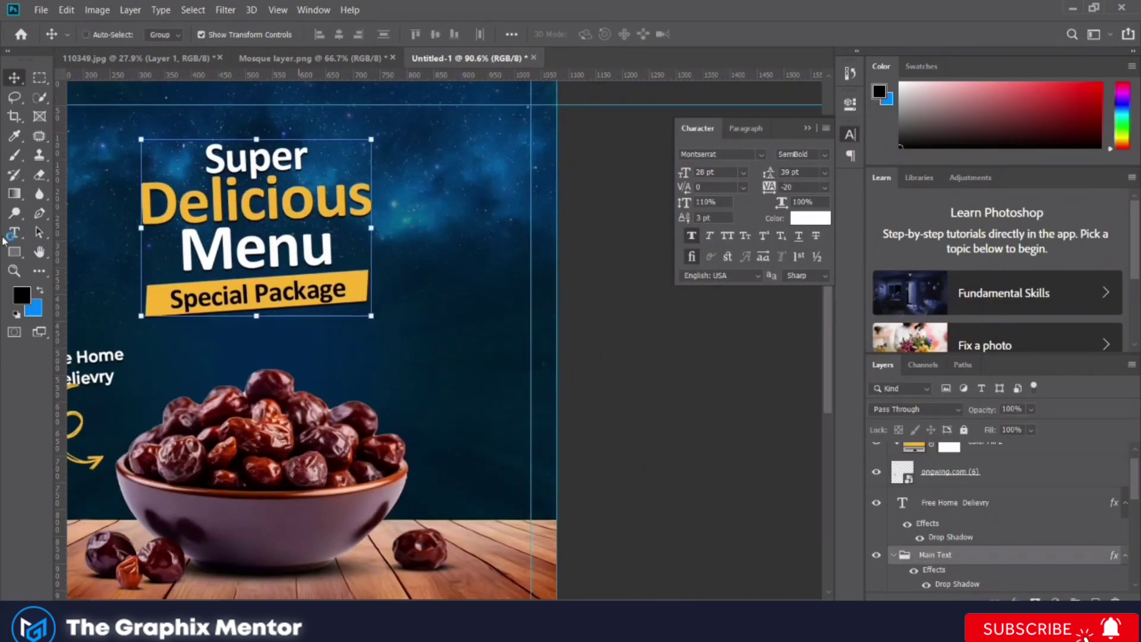
right_click(17, 255)
click(89, 266)
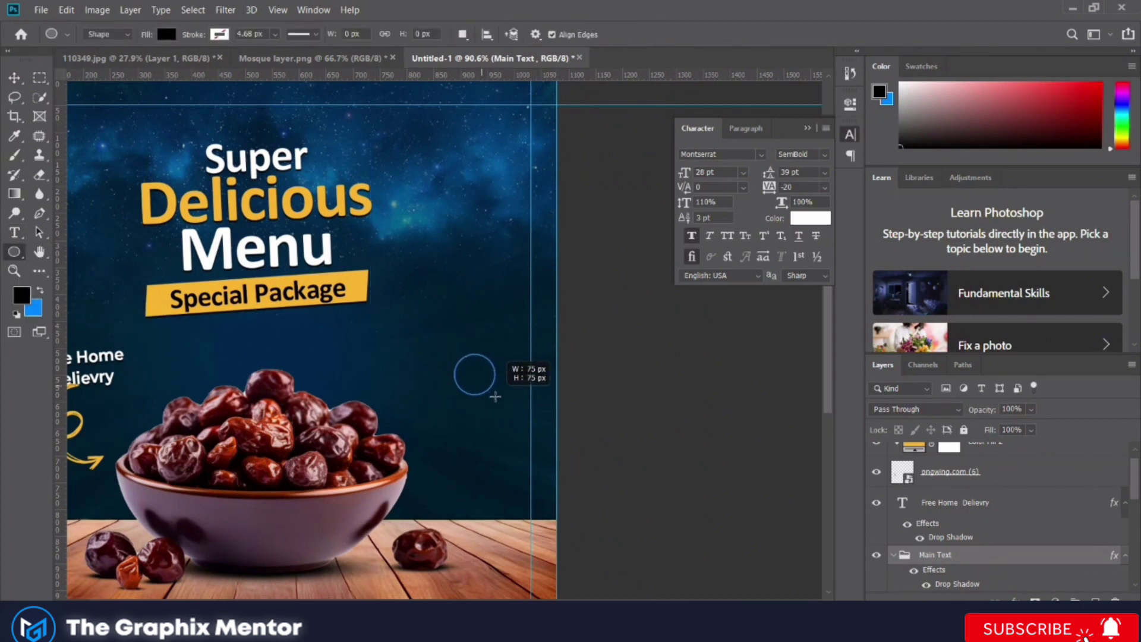
drag(507, 408, 507, 409)
key(v)
scroll(387, 365, up, 3)
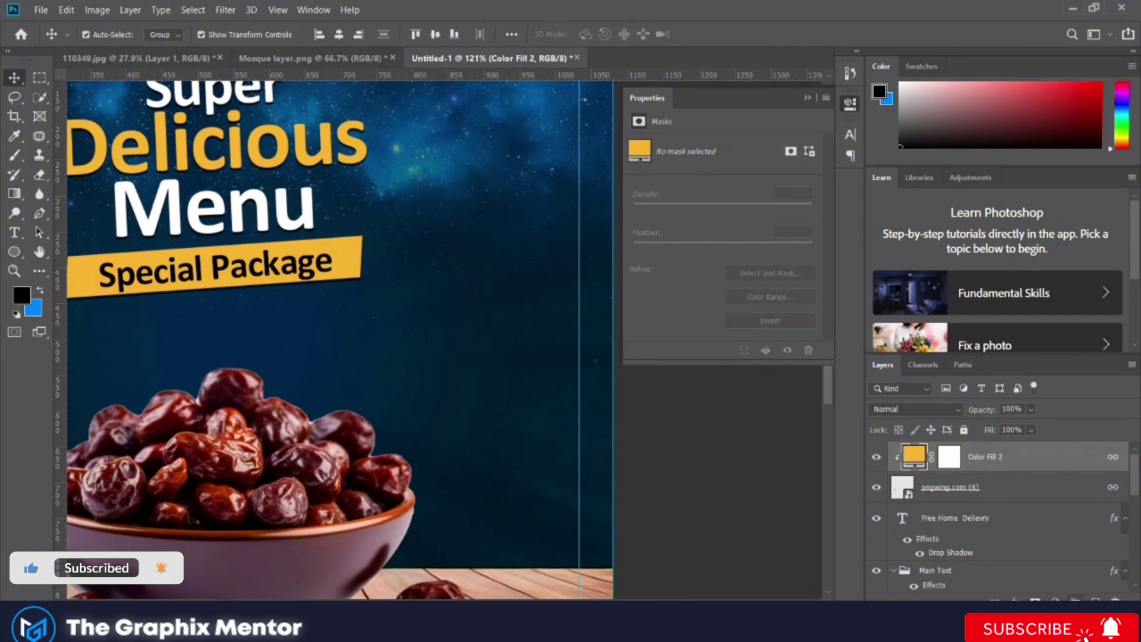
click(24, 254)
mouse_move(385, 294)
mouse_down()
mouse_move(467, 376)
mouse_move(491, 355)
mouse_move(505, 382)
mouse_up()
key(v)
scroll(505, 383, up, 2)
Fill the circle with yellow from the swatches
click(638, 216)
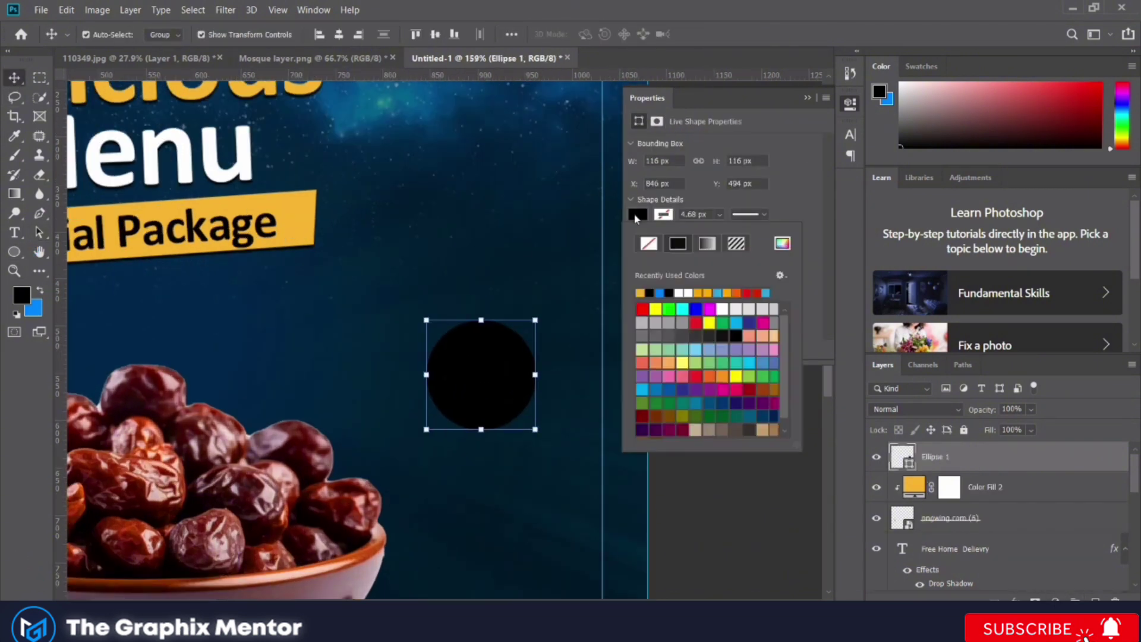
click(783, 243)
click(1014, 206)
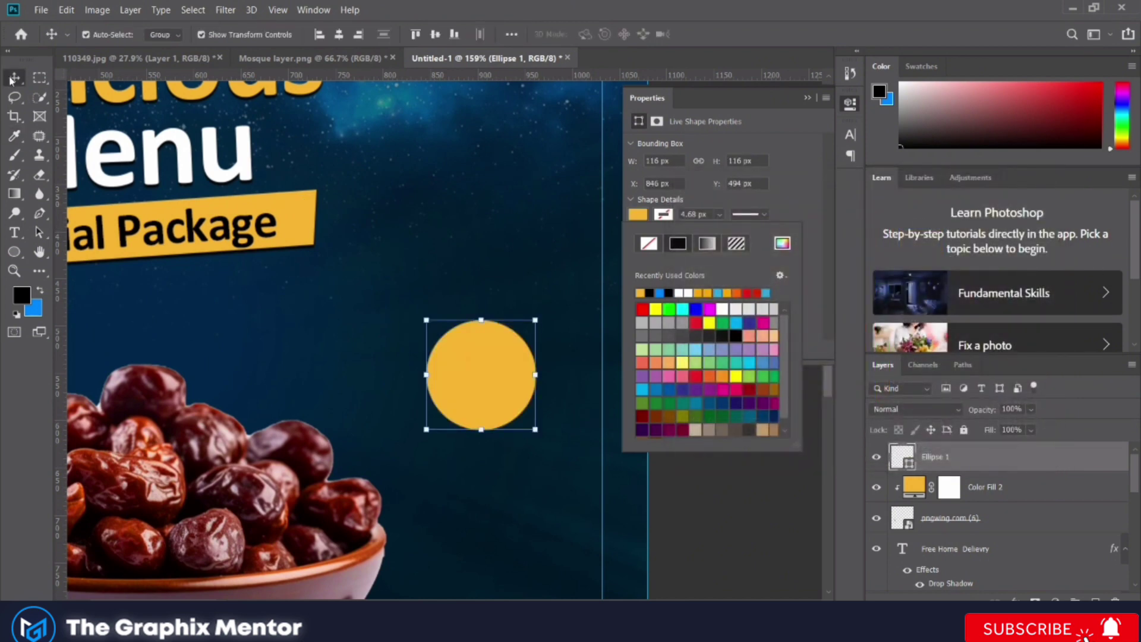
click(703, 474)
scroll(482, 372, up, 2)
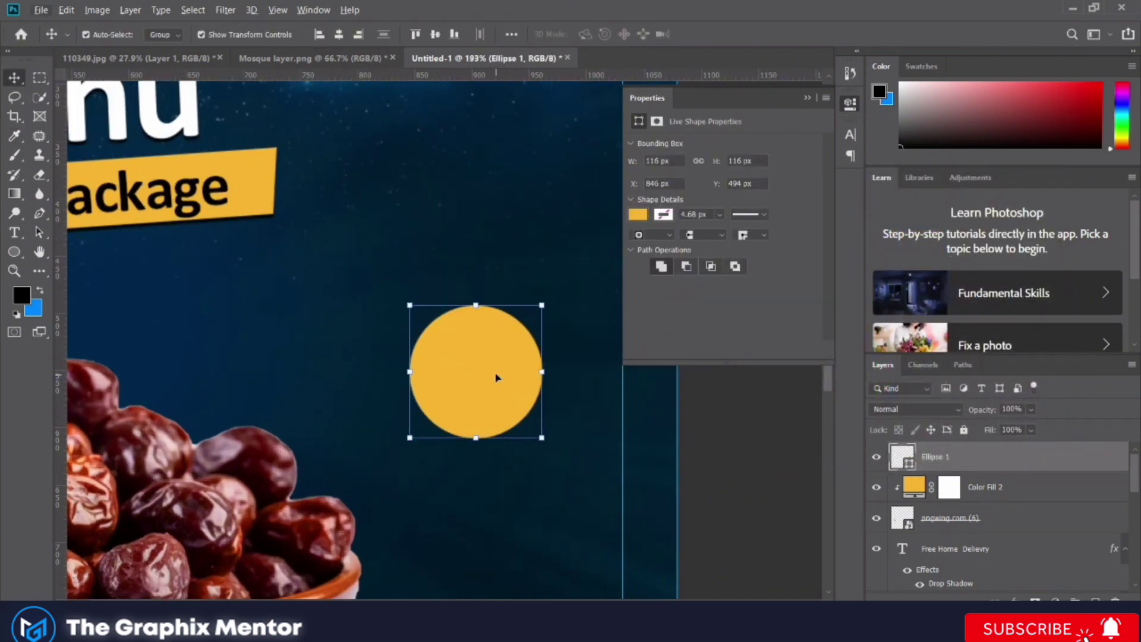
Duplicate the yellow circle and enlarge the copy to 143 px
key(ctrl+j)
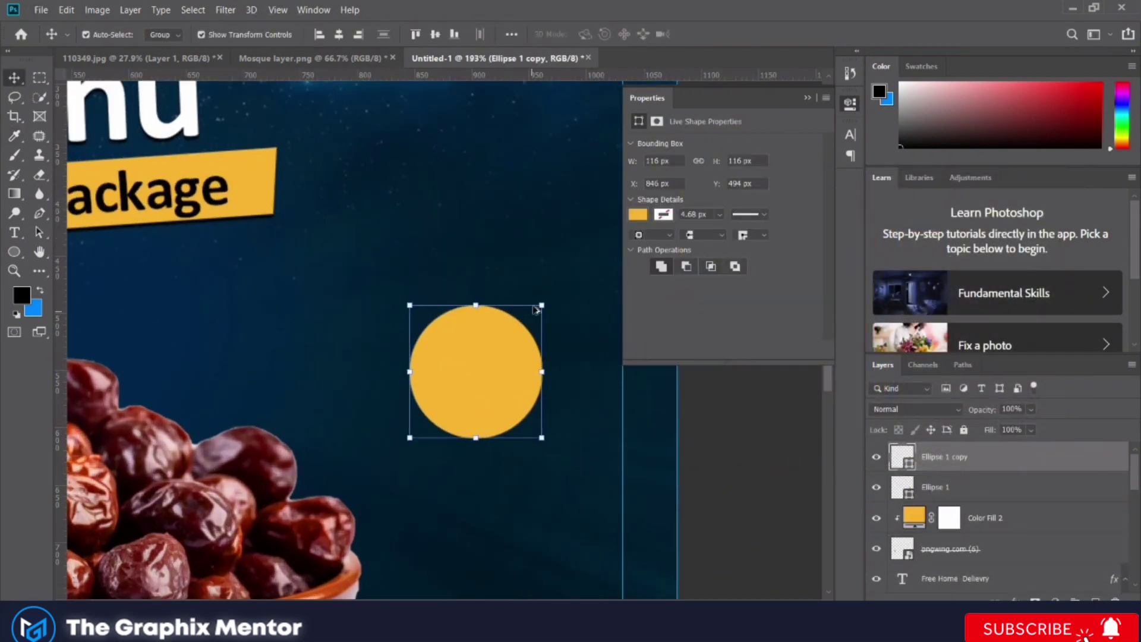
key(ctrl+t)
drag(542, 306, 559, 290)
Give the enlarged copy no fill and a dashed yellow outline, making it a ring
click(14, 251)
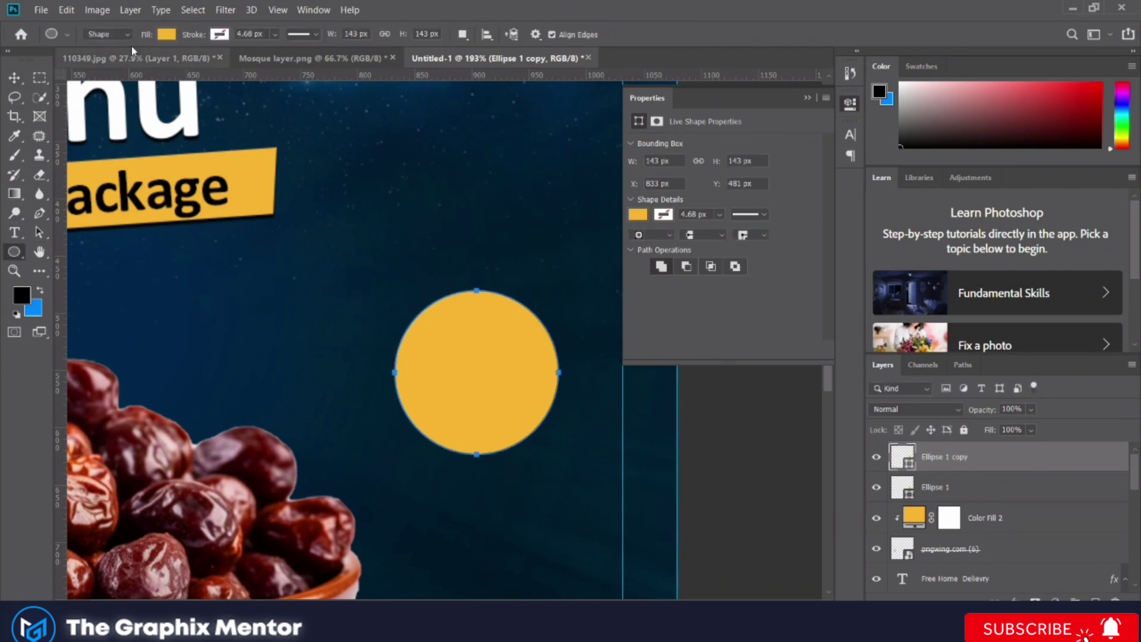
click(167, 34)
click(155, 62)
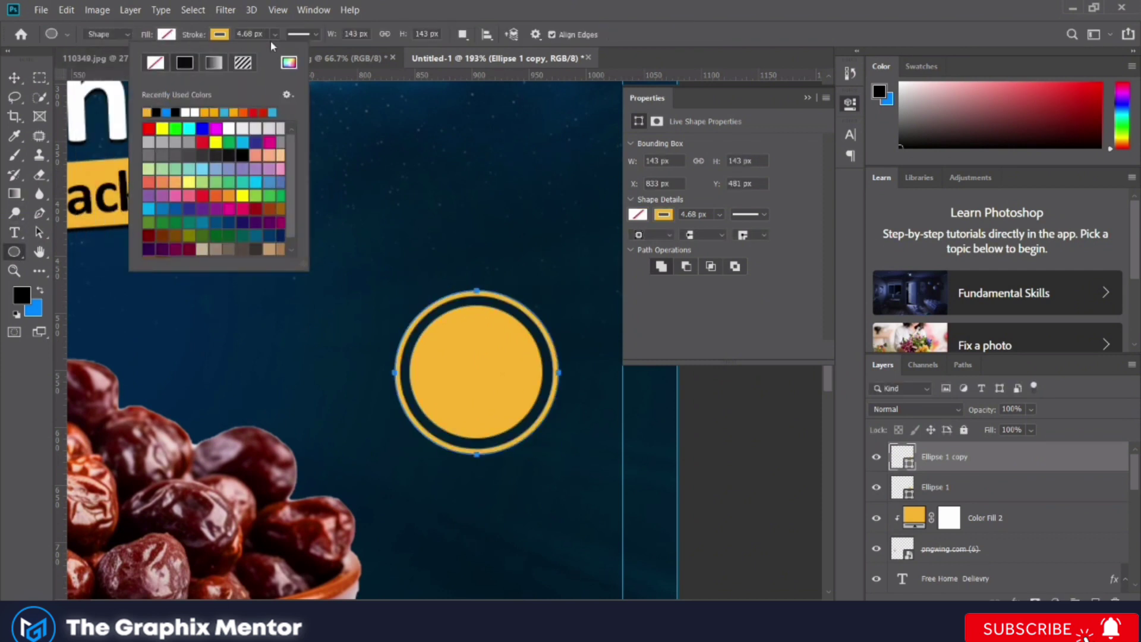
click(302, 34)
click(297, 149)
Warp the inner yellow circle, bending its lower left and bulging its right side
click(15, 77)
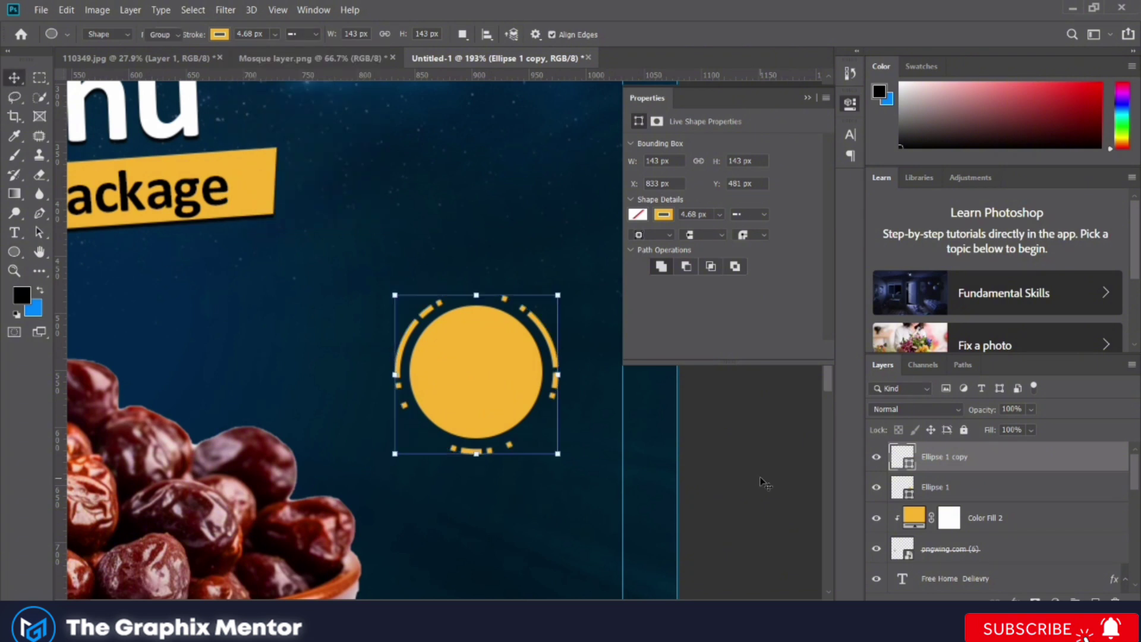
click(476, 371)
scroll(397, 428, up, 1)
right_click(397, 428)
click(397, 423)
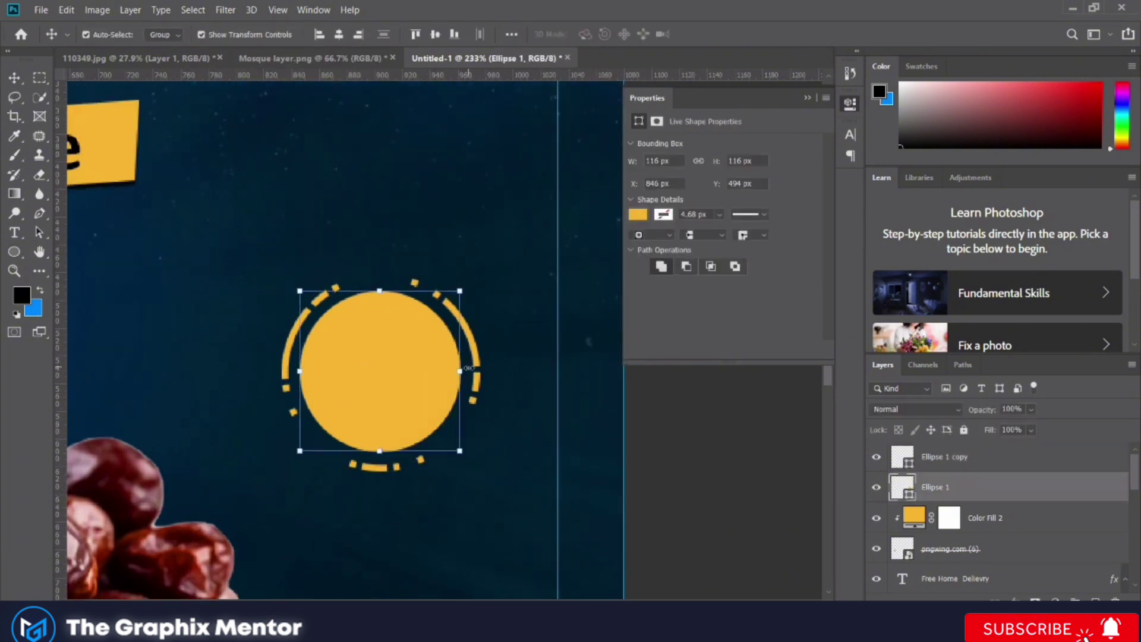
right_click(468, 368)
click(493, 462)
mouse_move(416, 400)
mouse_down()
mouse_move(329, 422)
mouse_move(331, 333)
mouse_move(323, 364)
mouse_move(390, 440)
mouse_move(346, 428)
mouse_up()
drag(438, 362, 452, 368)
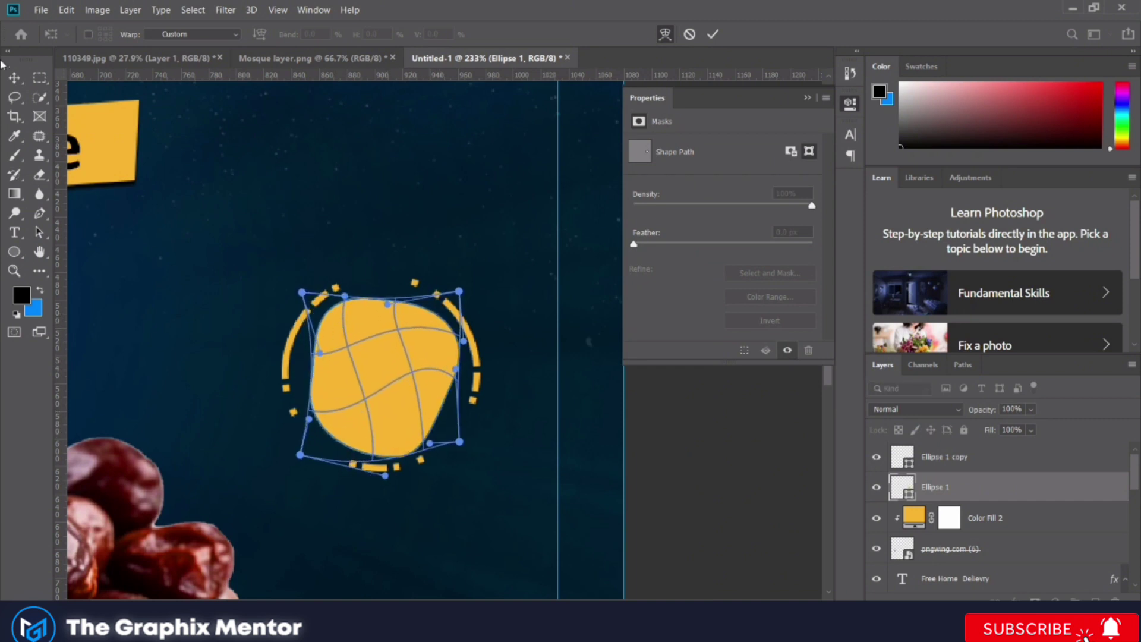
key(Return)
Warp the dashed ring, pulling its left side inward to match
right_click(489, 335)
key(Escape)
right_click(482, 366)
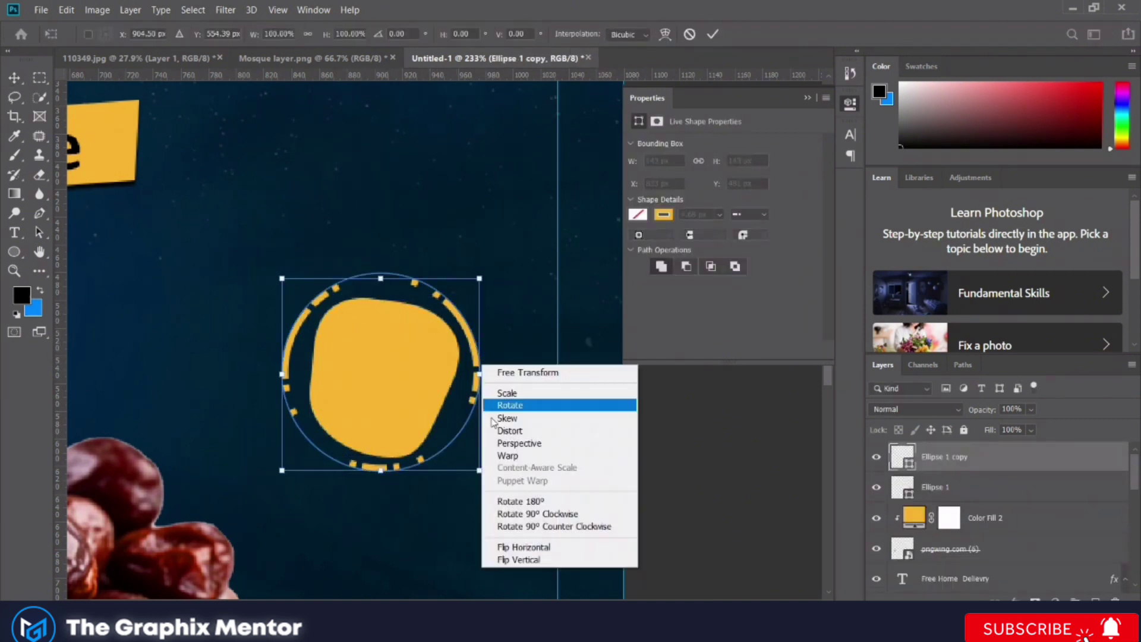
click(508, 456)
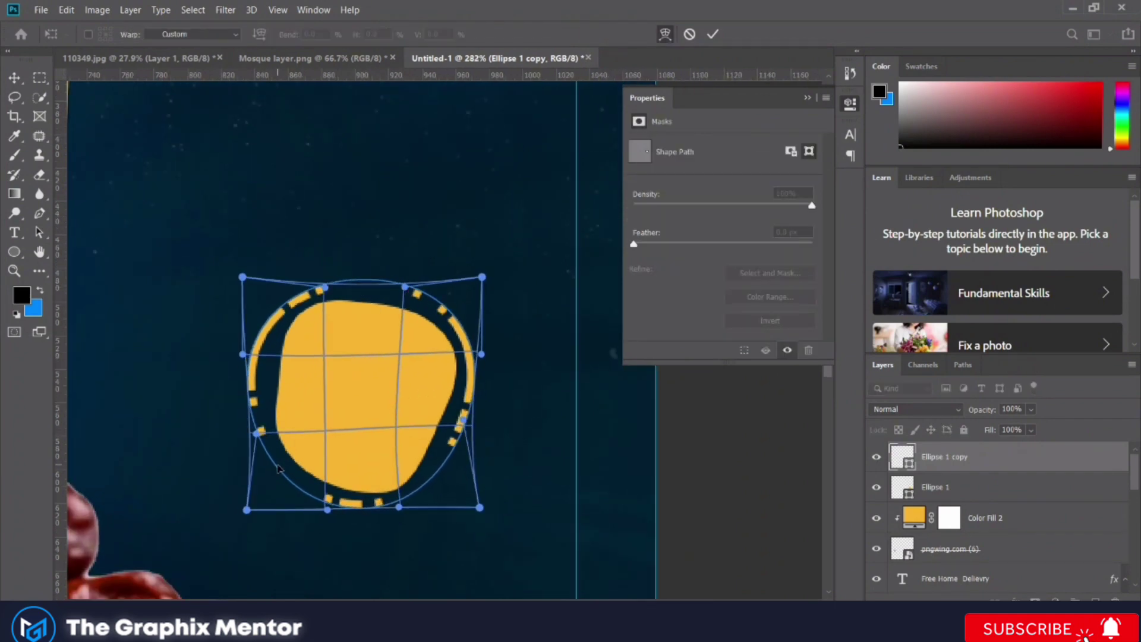
drag(277, 468, 270, 373)
key(Return)
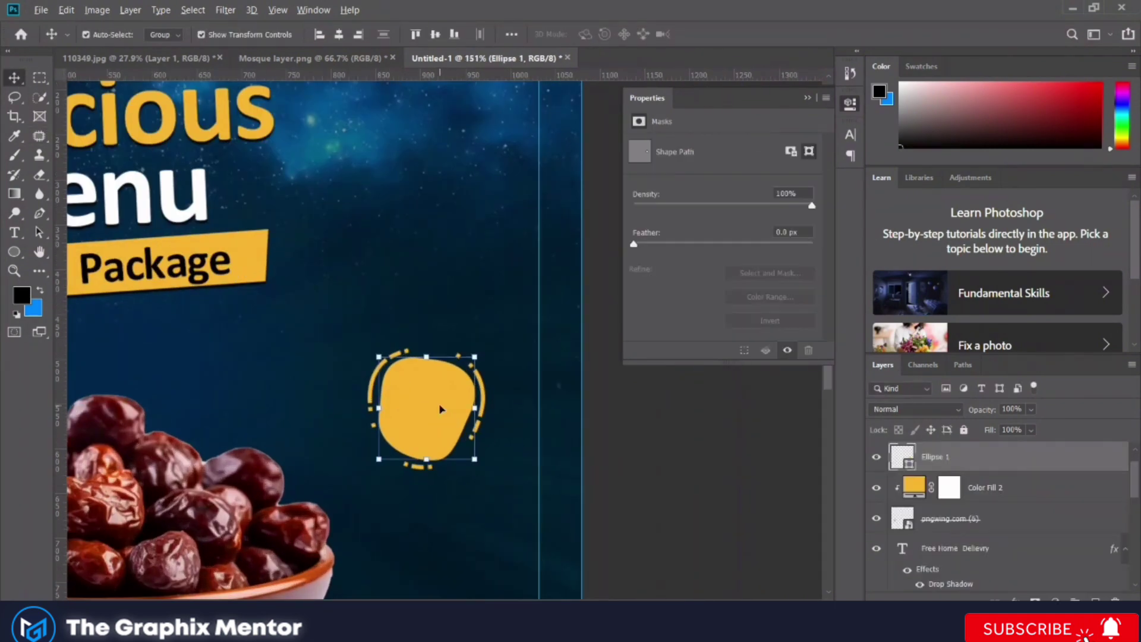
Warp the yellow circle again, reshaping its top and lower left into a soft blob
right_click(484, 384)
key(Escape)
right_click(489, 411)
key(Escape)
scroll(422, 411, up, 2)
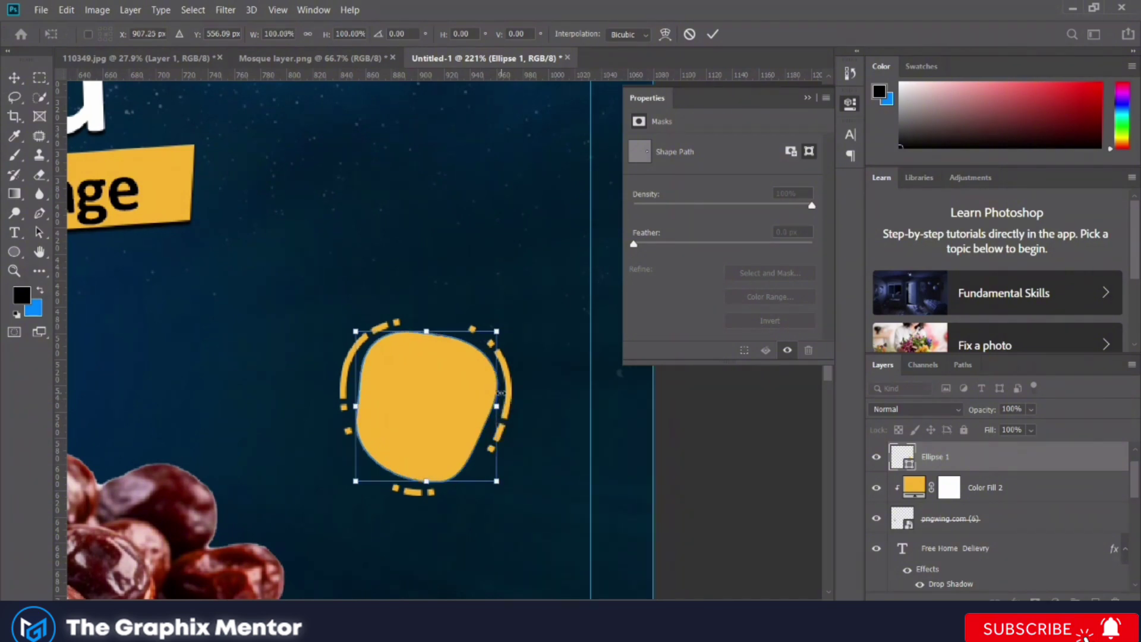
right_click(494, 391)
click(515, 481)
drag(401, 445, 386, 364)
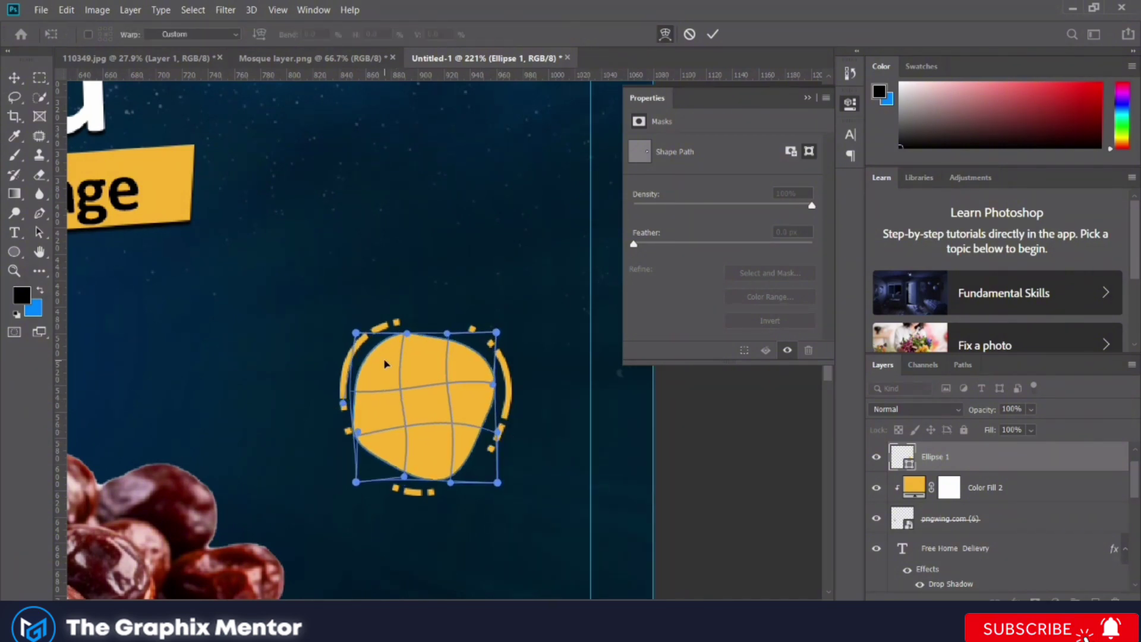
drag(441, 463, 376, 465)
key(Return)
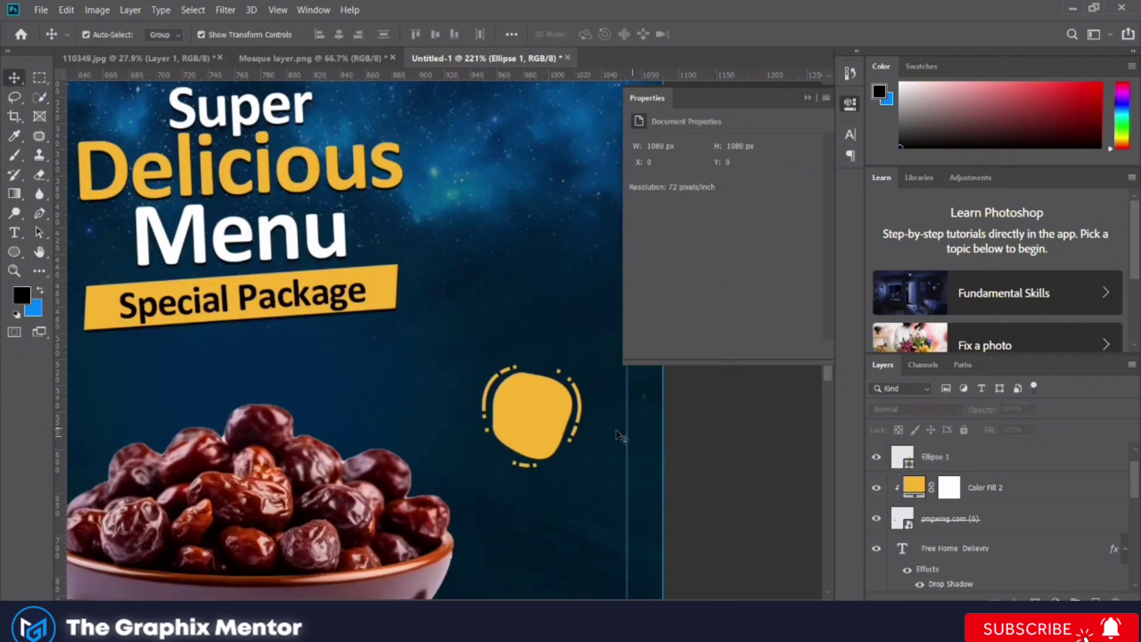
Add '30%' text, then move and enlarge it onto the yellow blob
click(263, 380)
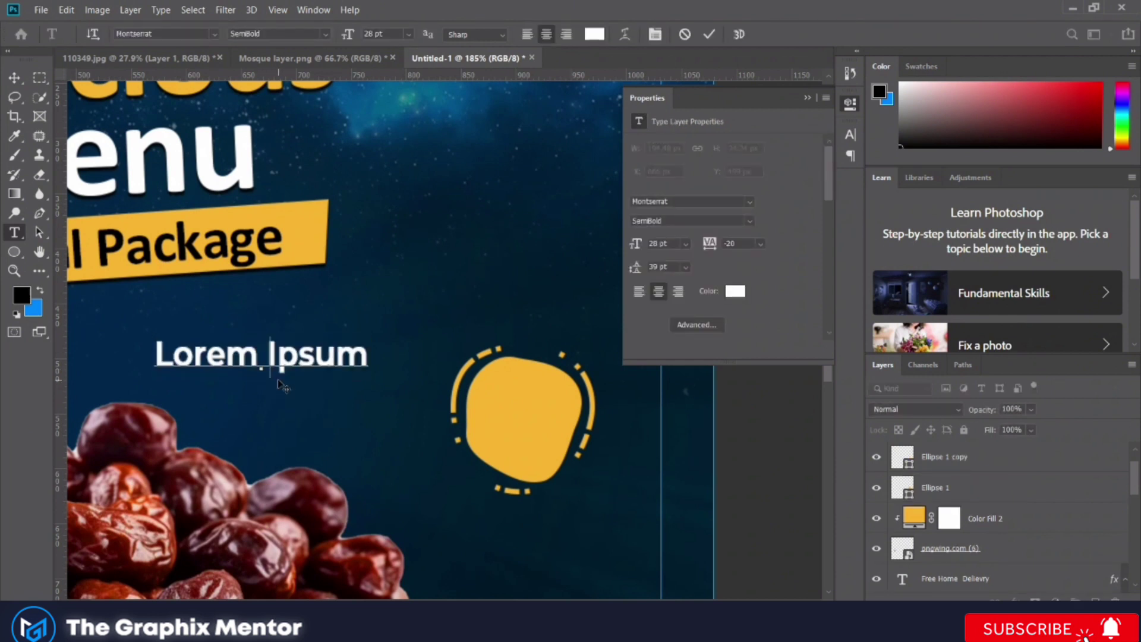
text(30)
click(14, 77)
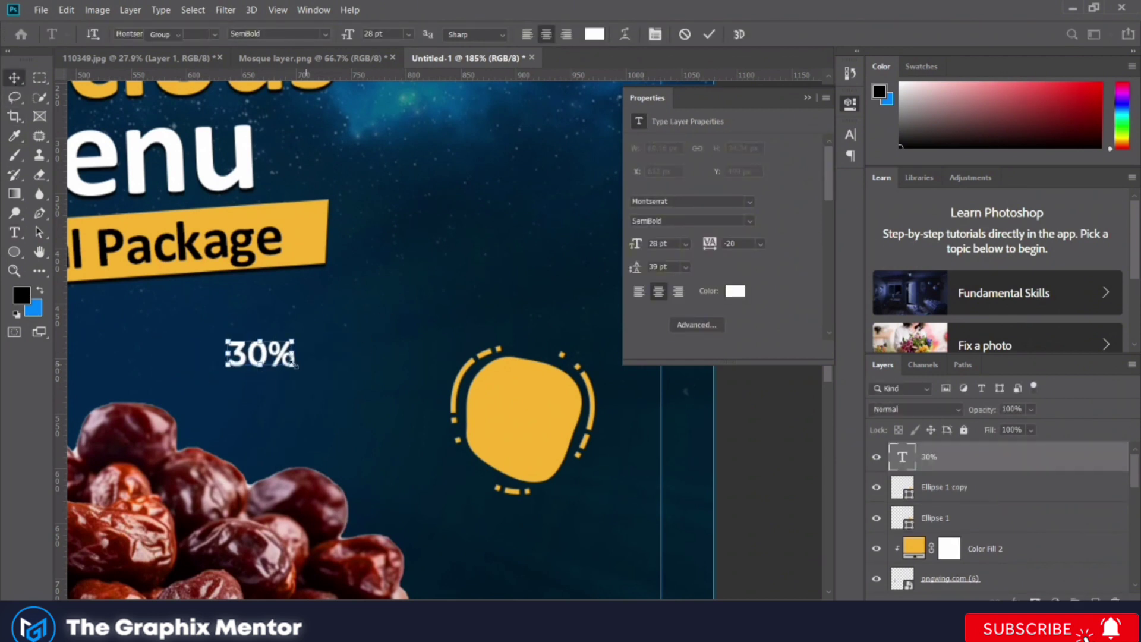
mouse_move(261, 356)
mouse_down()
mouse_move(511, 405)
mouse_move(556, 419)
mouse_move(550, 428)
mouse_move(530, 398)
mouse_up()
key(ctrl+t)
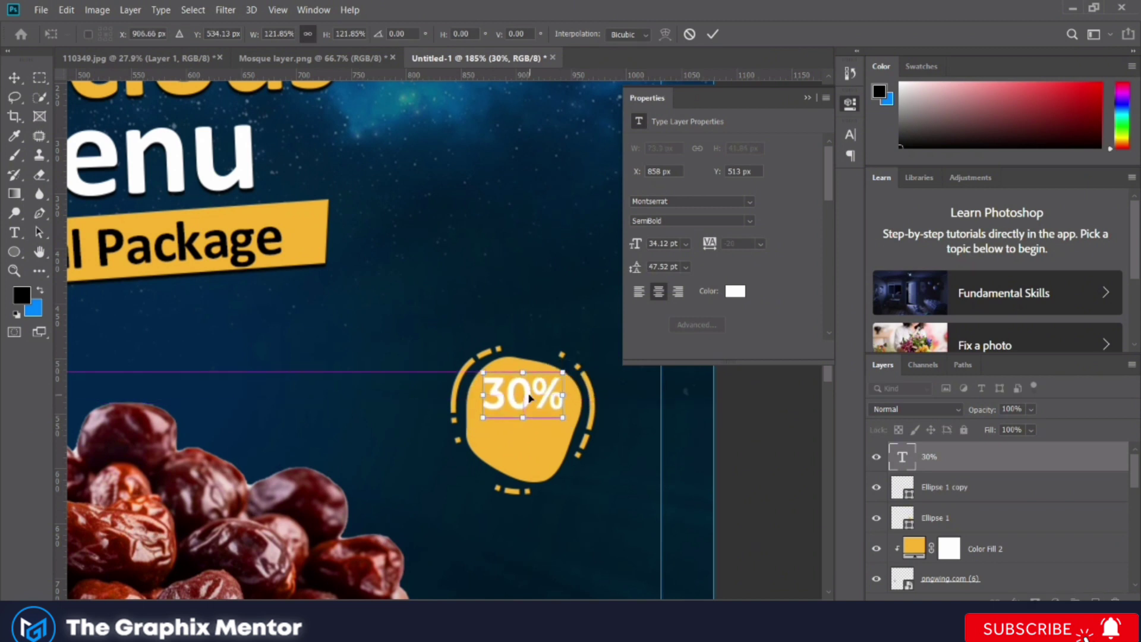
scroll(535, 416, up, 3)
key(Return)
Duplicate the 30% text just below, retype it as 'OFF' and colour it black
key(alt+shift)
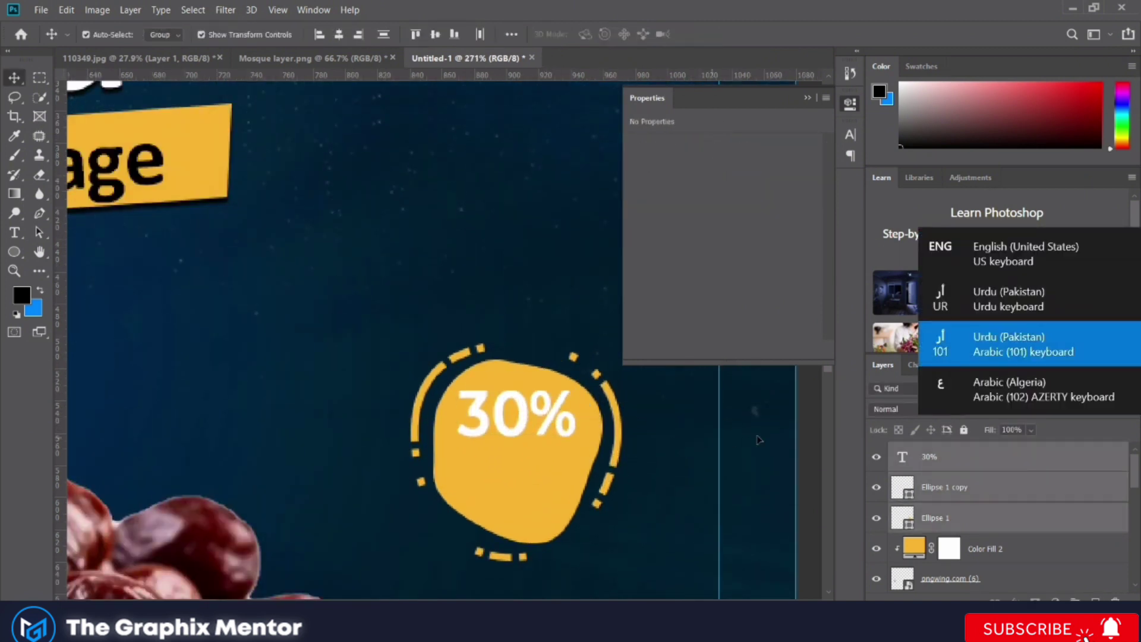
click(548, 390)
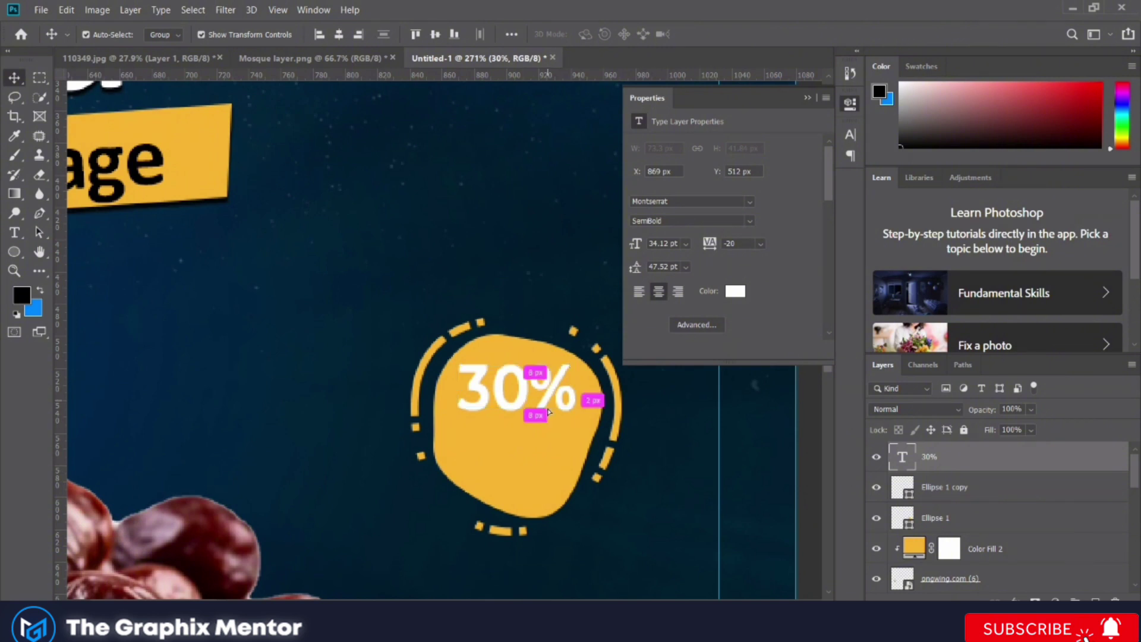
drag(548, 412, 547, 464)
double_click(523, 440)
text(OFF)
key(ctrl+a)
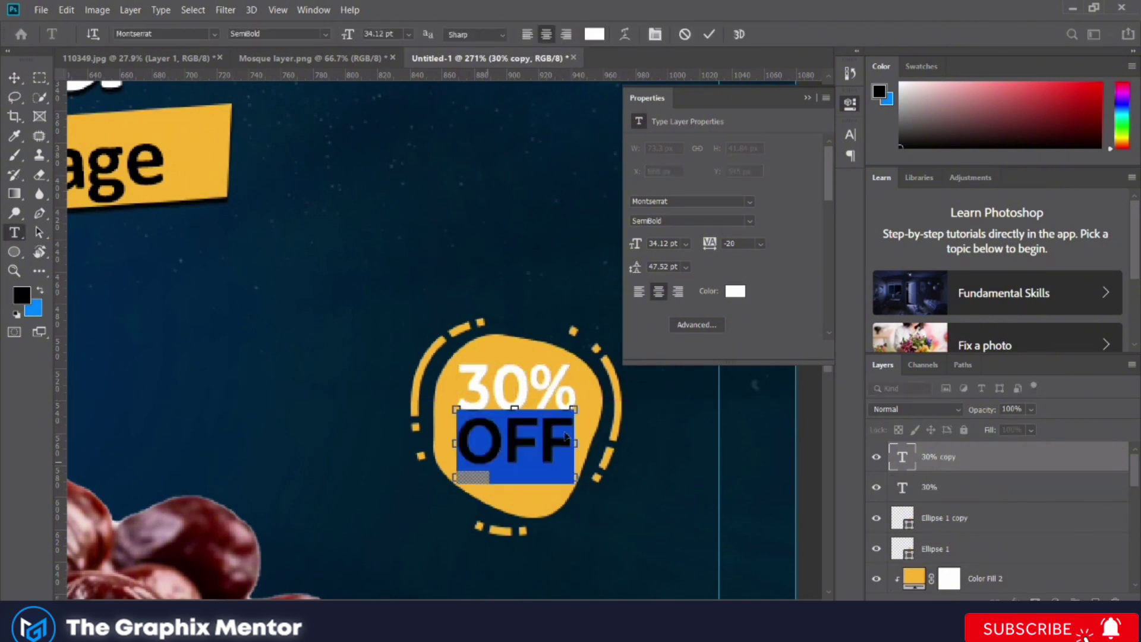
click(736, 290)
click(723, 433)
click(1014, 209)
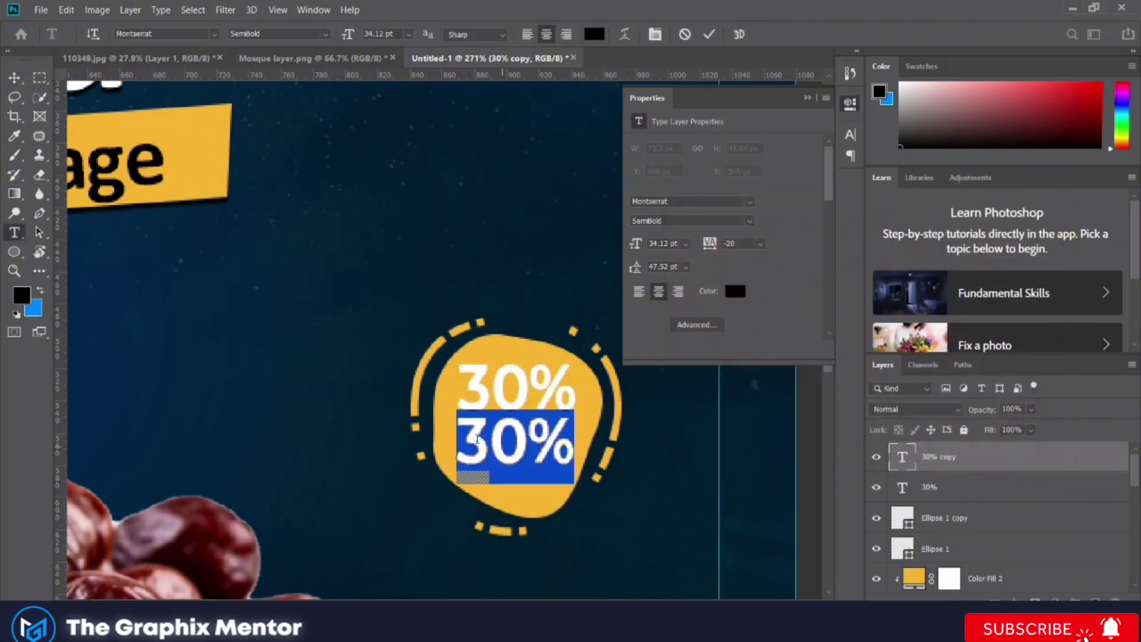
text(OFF)
click(14, 77)
scroll(566, 242, up, 2)
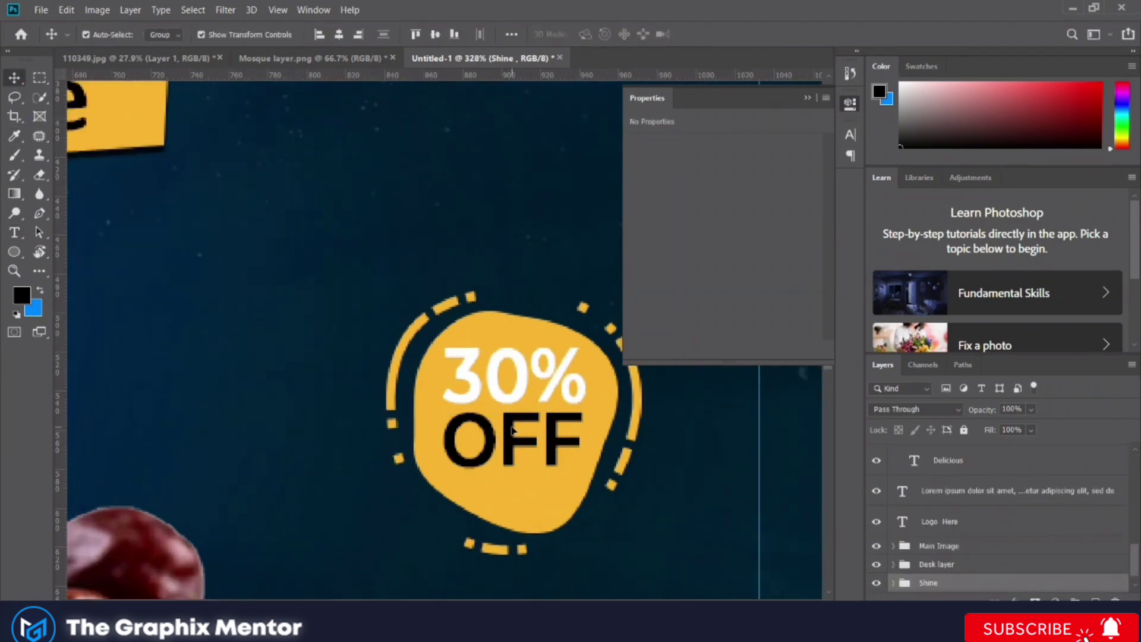
Select the badge's ellipse and text layers and move them down about 40 px
click(513, 381)
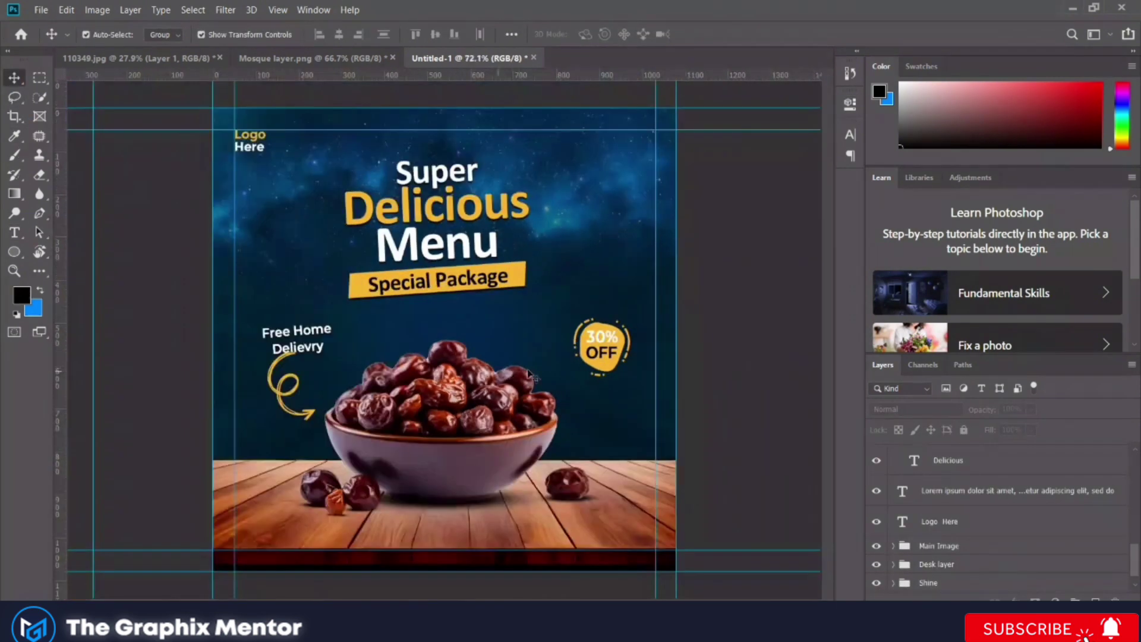
scroll(529, 374, up, 5)
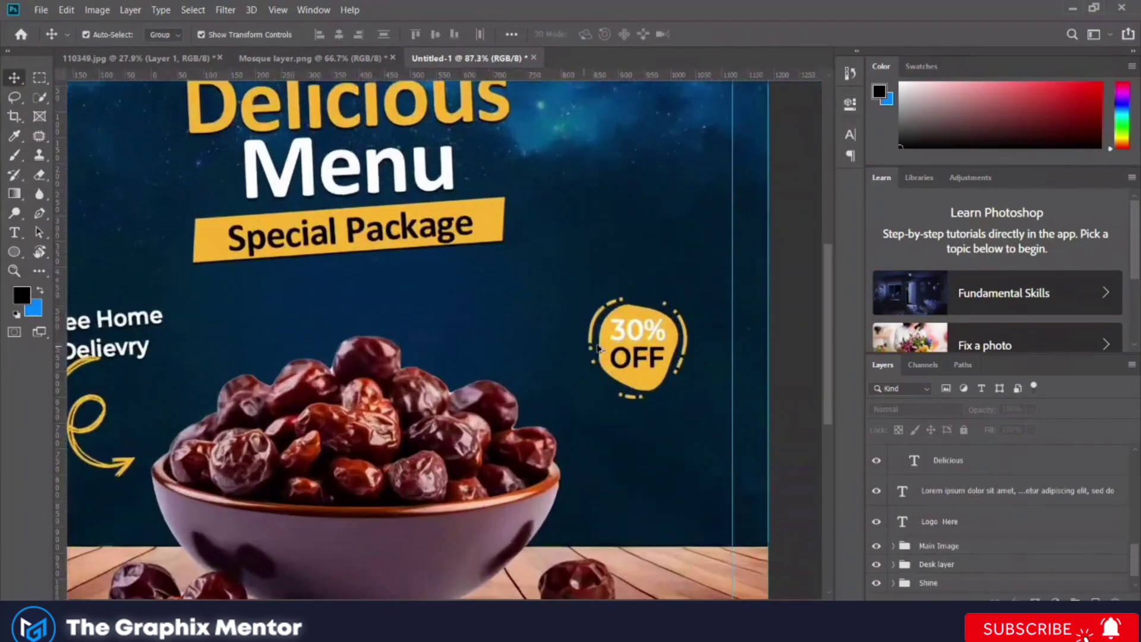
click(650, 348)
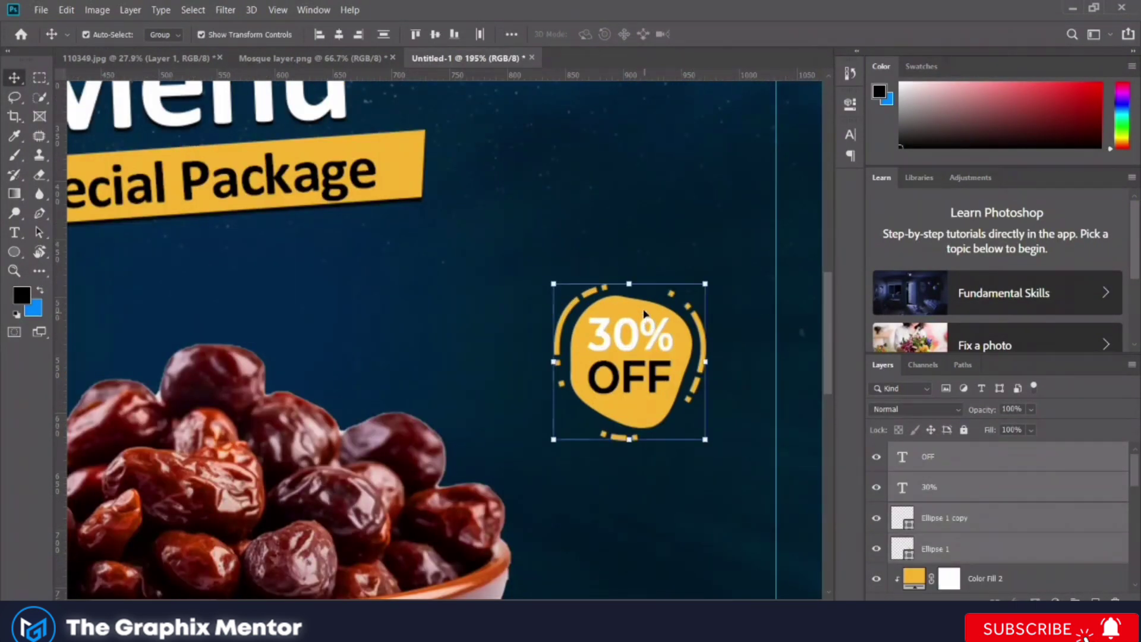
drag(640, 310, 643, 357)
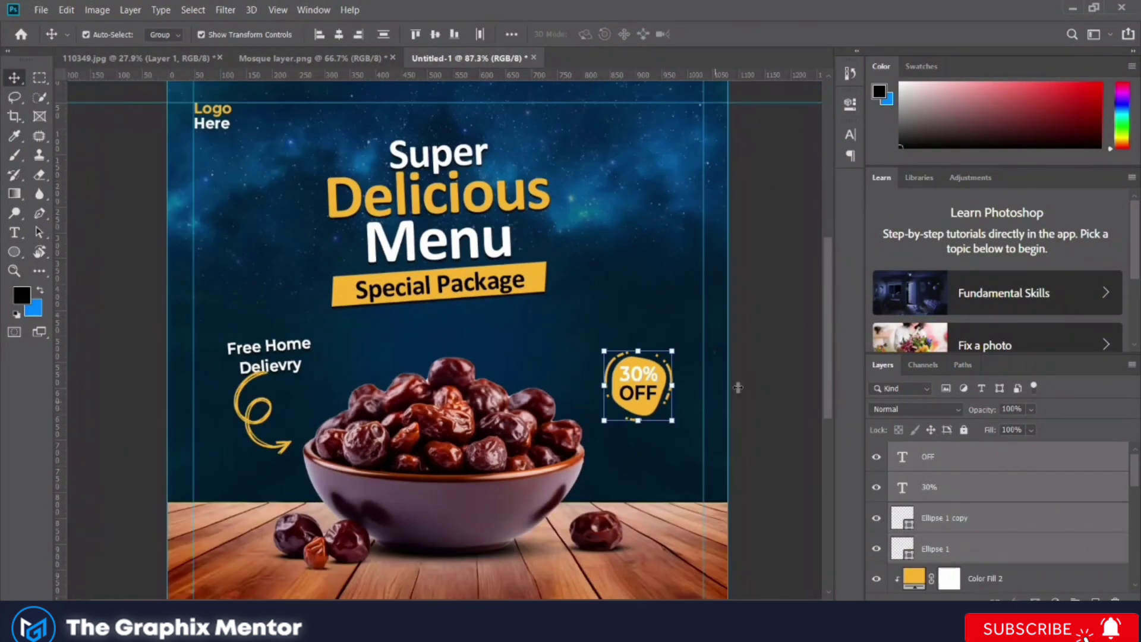
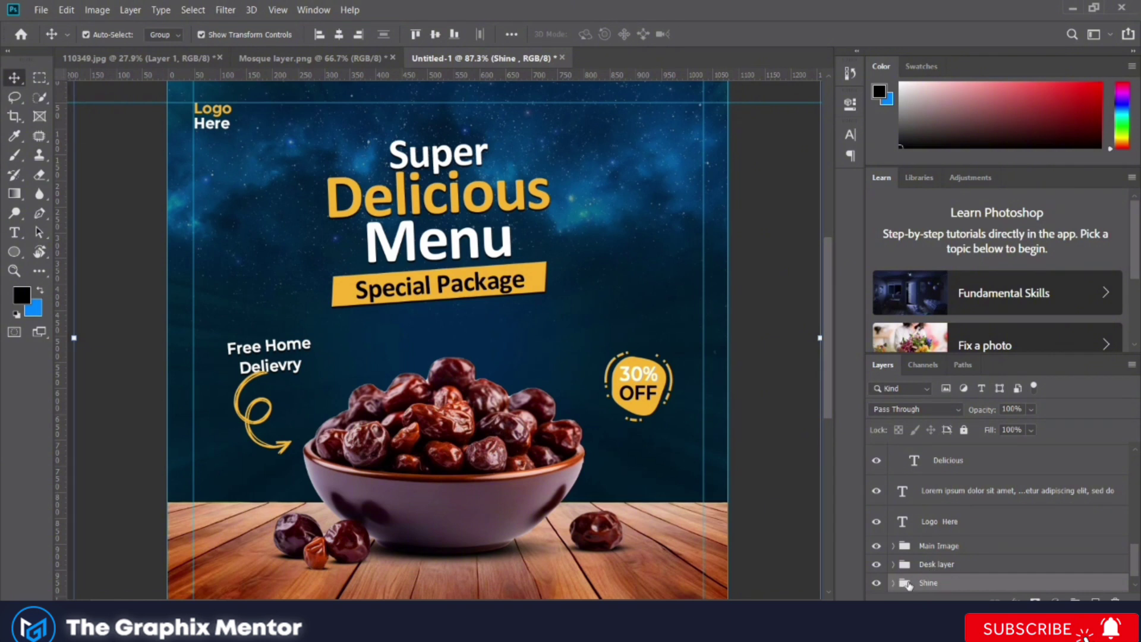
Raise the Shine group's pngwing.com (2) layer to 61% opacity and view the whole canvas
click(894, 583)
click(969, 577)
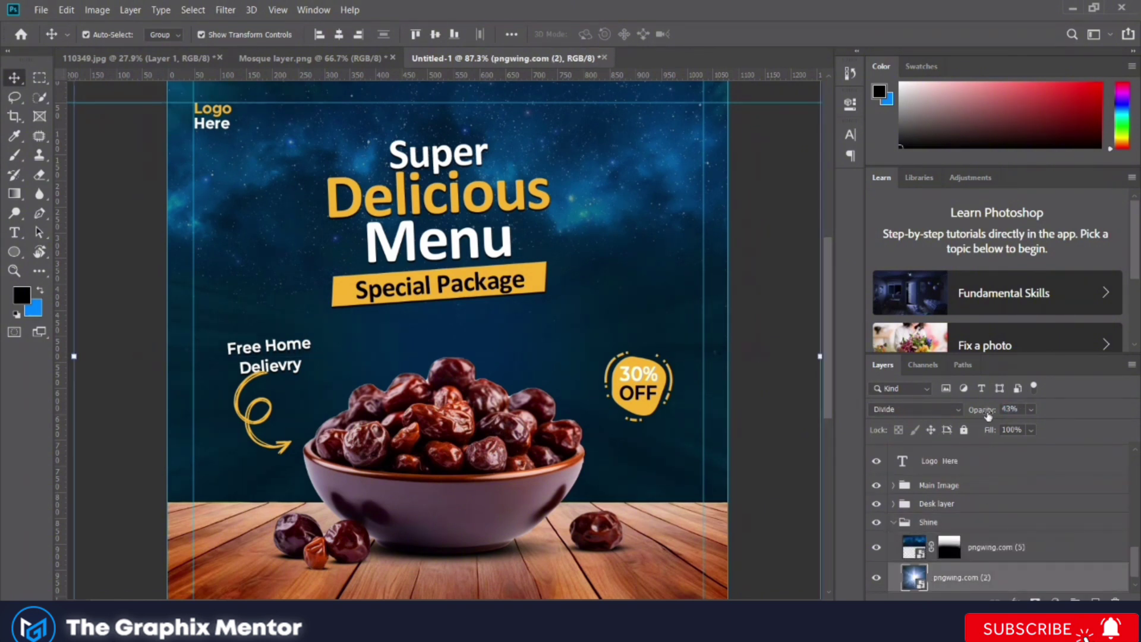
drag(986, 412, 844, 373)
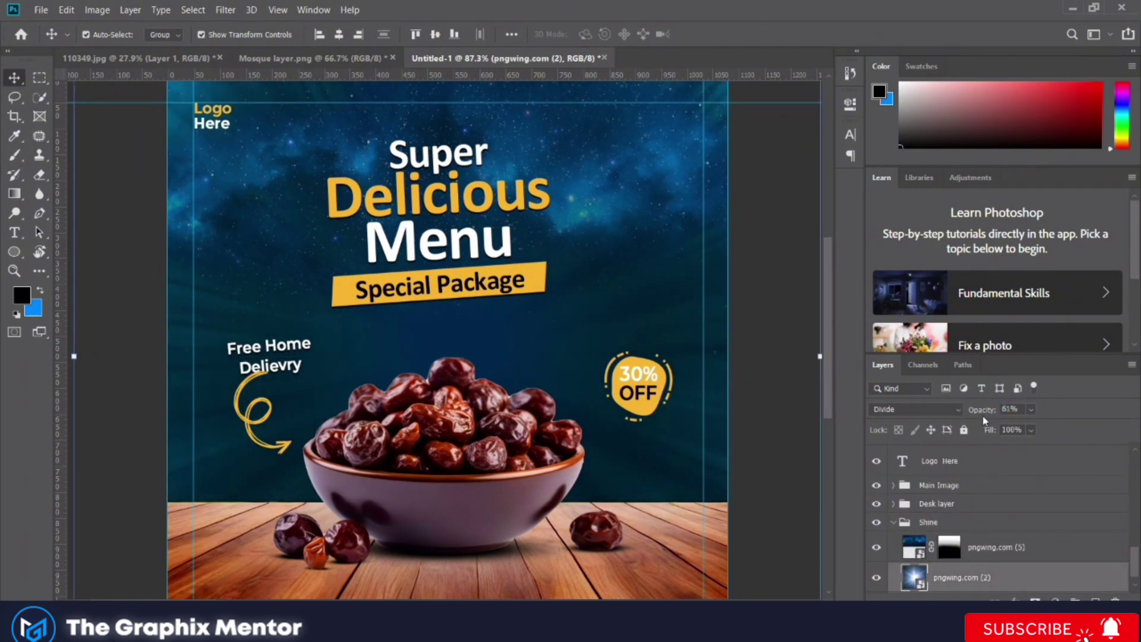
scroll(585, 338, down, 3)
scroll(585, 337, down, 4)
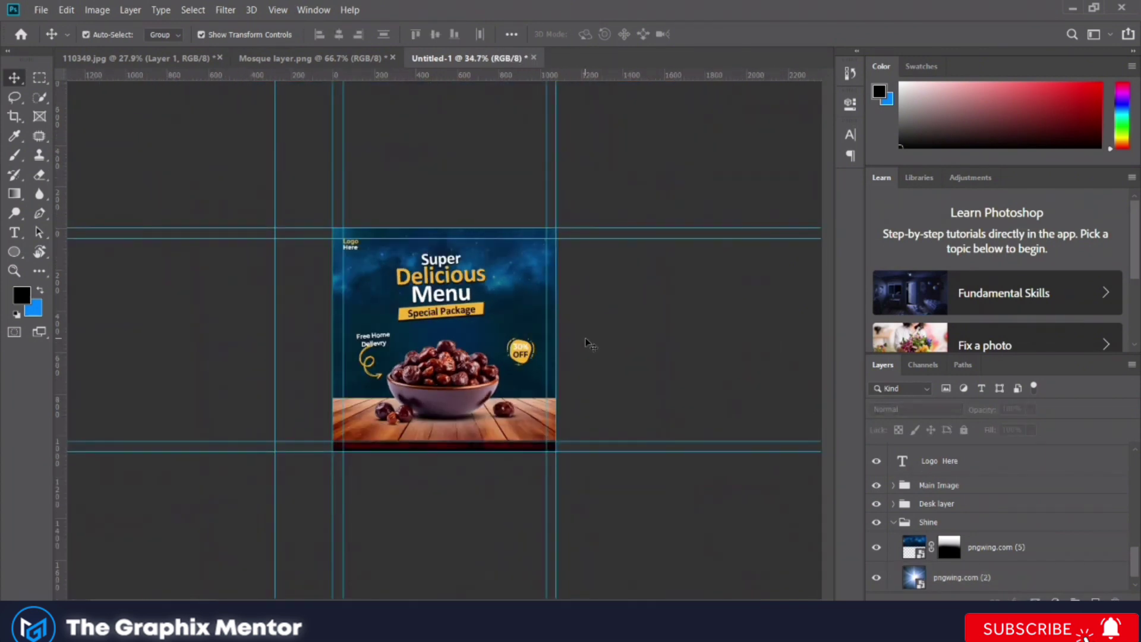
scroll(585, 337, down, 1)
scroll(526, 338, up, 3)
scroll(976, 509, down, 1)
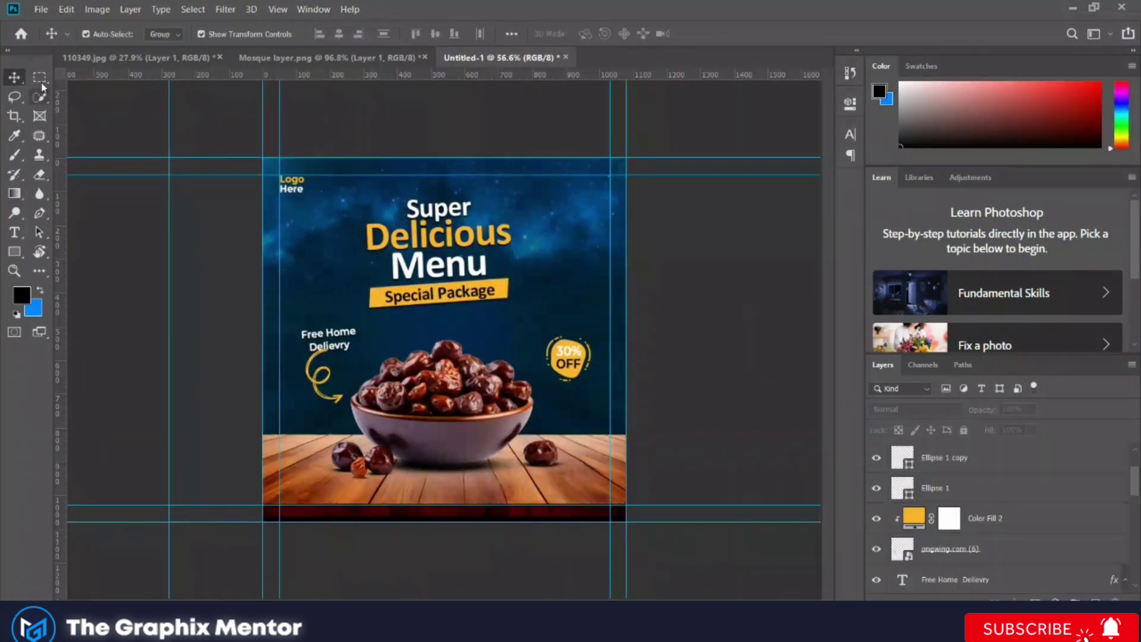
Add a new layer above Desk and select the poster's bottom strip down to the table line
scroll(937, 536, down, 2)
scroll(937, 537, down, 2)
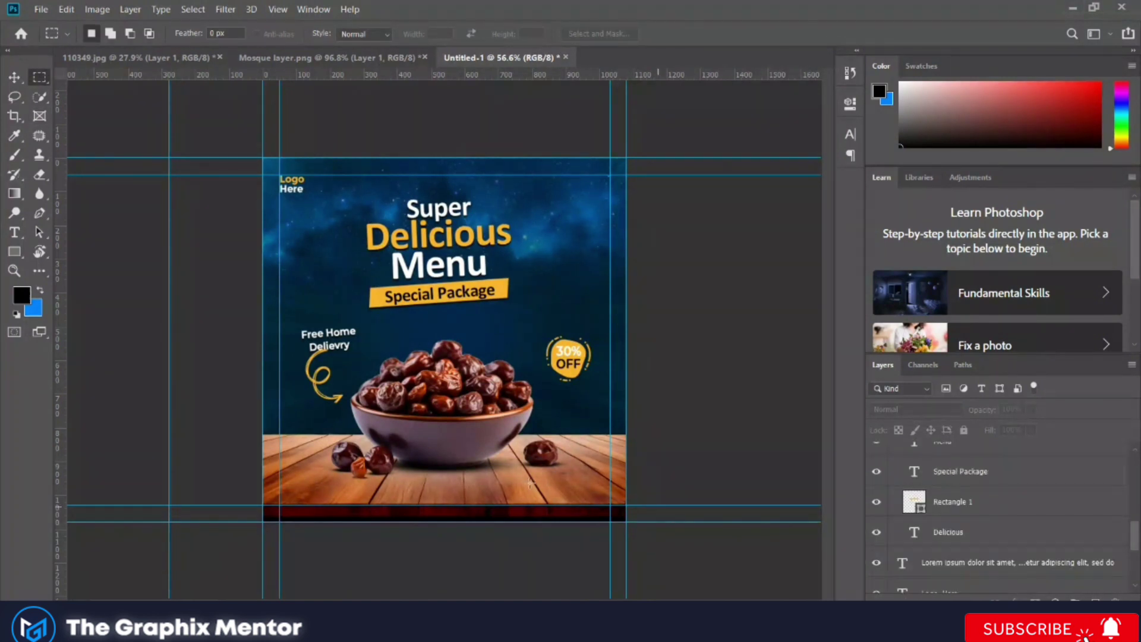
scroll(951, 535, down, 2)
click(937, 583)
key(ctrl+shift+alt+n)
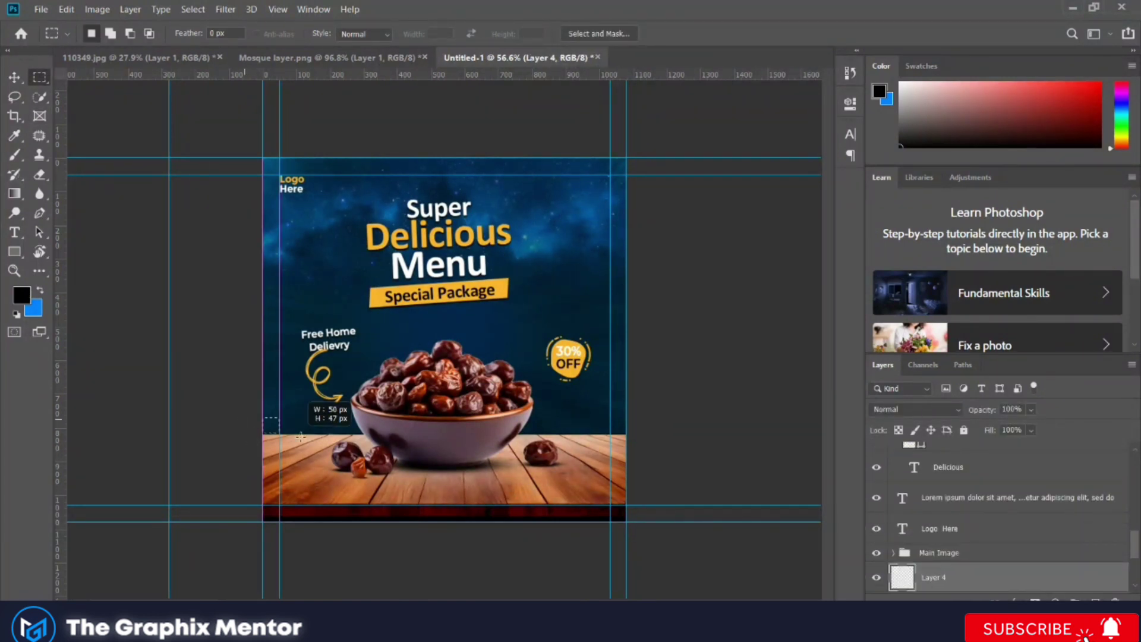
drag(300, 437, 626, 523)
click(225, 9)
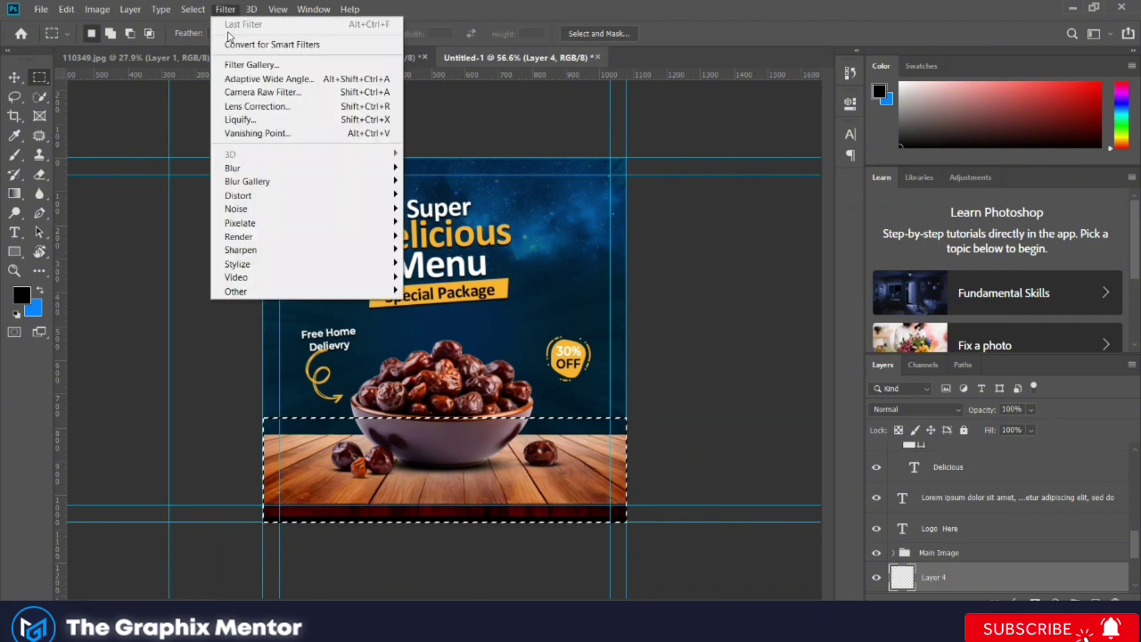
mouse_move(193, 9)
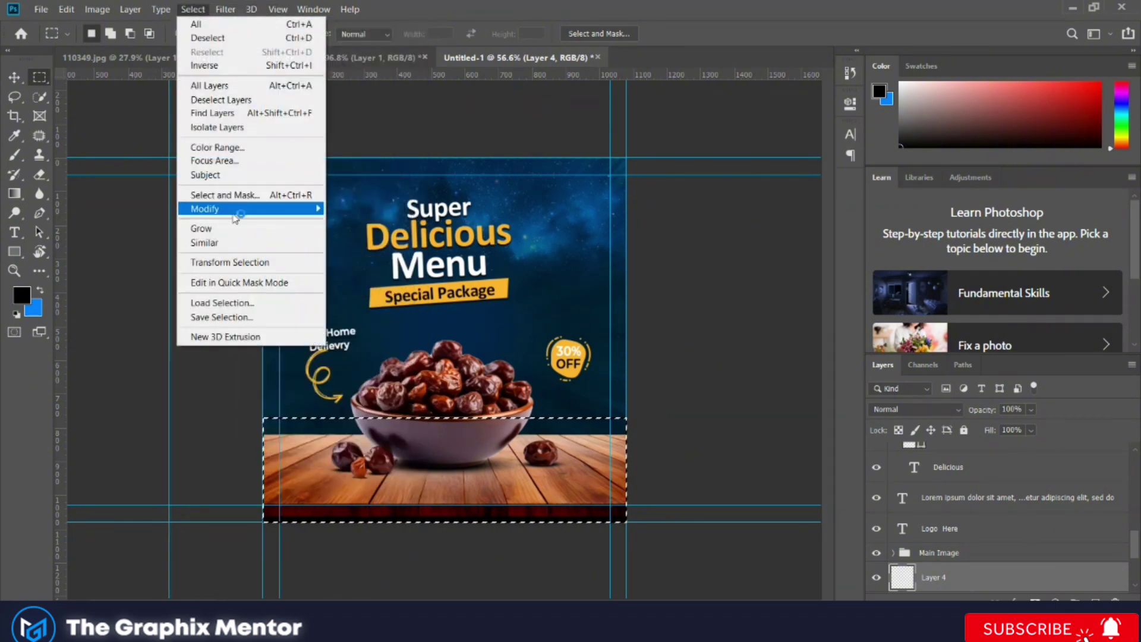
click(230, 262)
drag(444, 418, 443, 434)
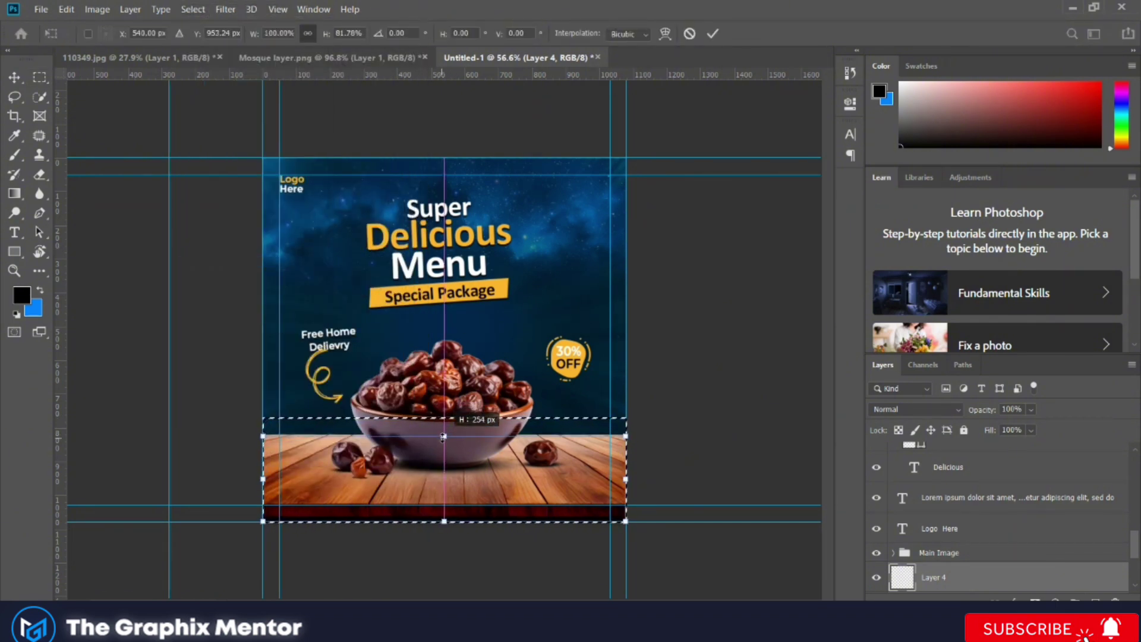
key(Return)
Fill the selection with a black-to-transparent gradient and adjust the layer's height
key(g)
drag(444, 522, 449, 440)
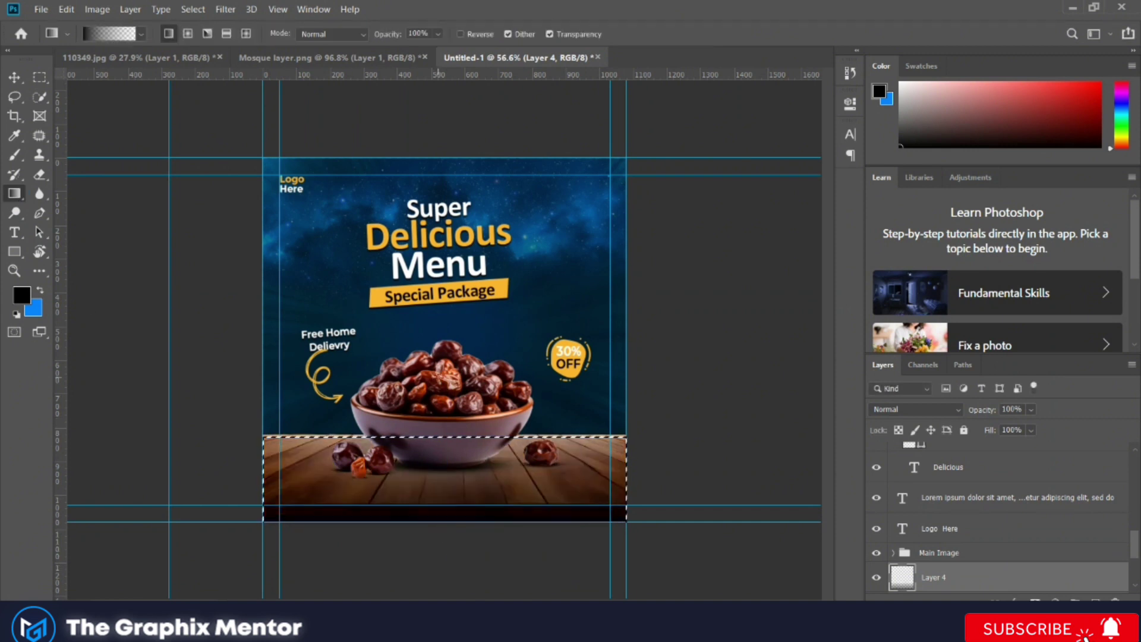
key(ctrl+z)
drag(468, 559, 468, 393)
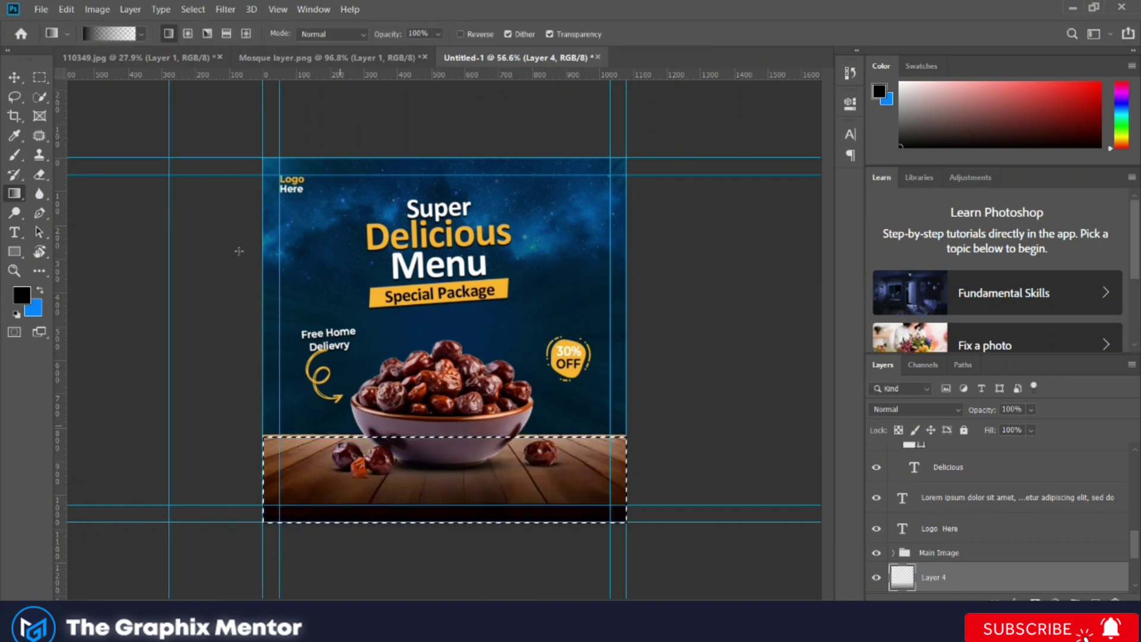
key(v)
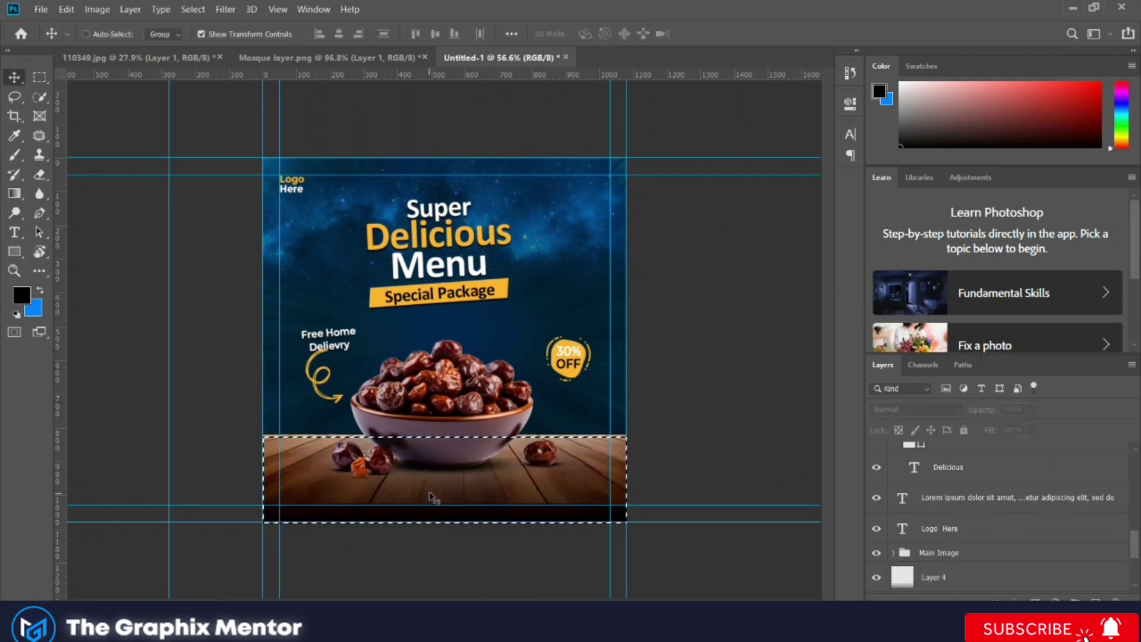
key(ctrl+t)
scroll(444, 556, up, 5)
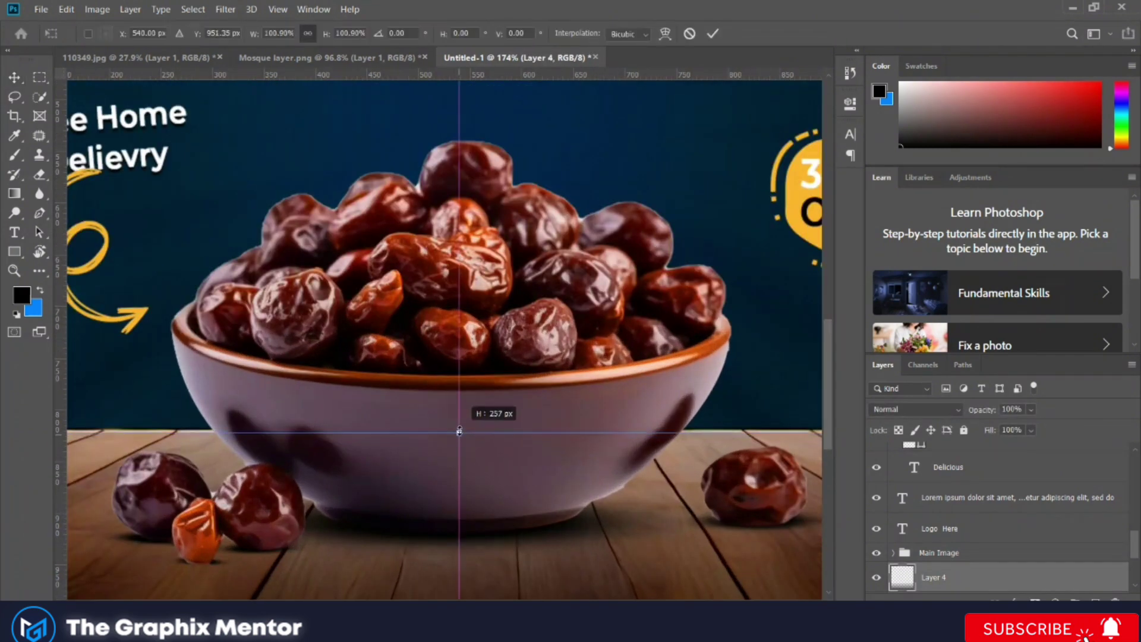
drag(458, 434, 461, 432)
scroll(461, 432, up, 1)
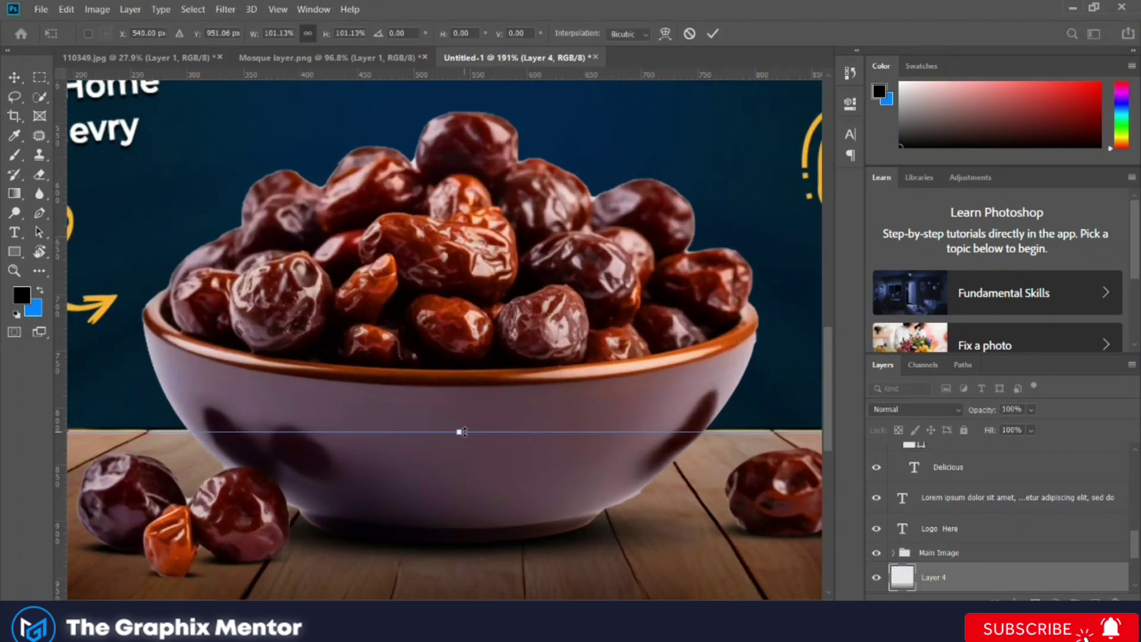
scroll(463, 432, down, 3)
scroll(465, 437, down, 2)
key(Return)
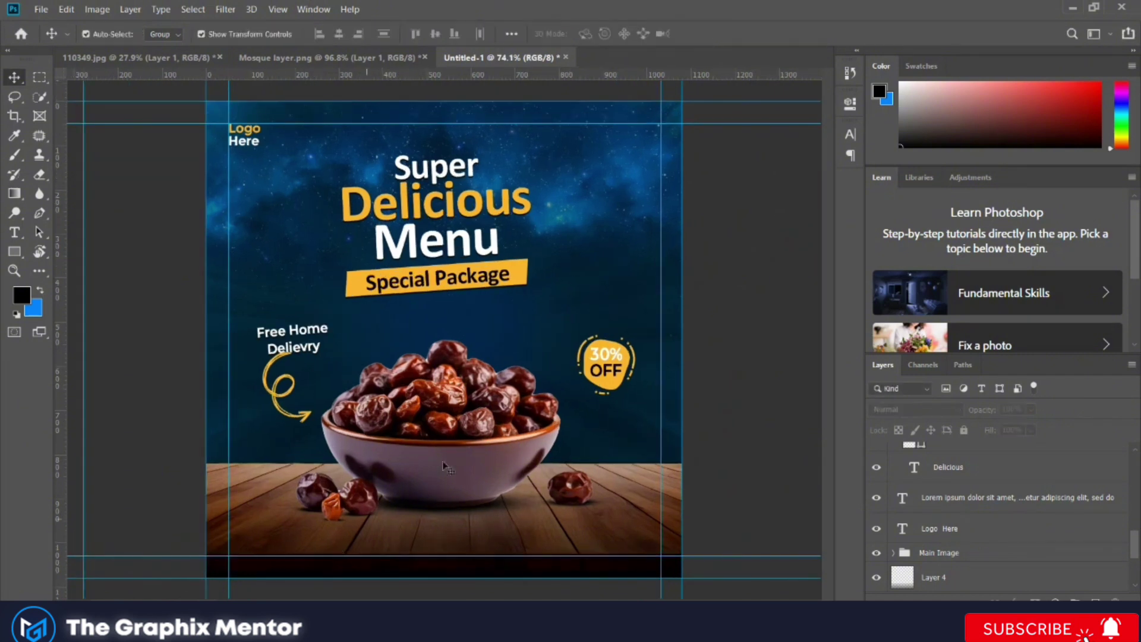
Enlarge the Main Text headline group to about 110%
click(467, 281)
key(ctrl+t)
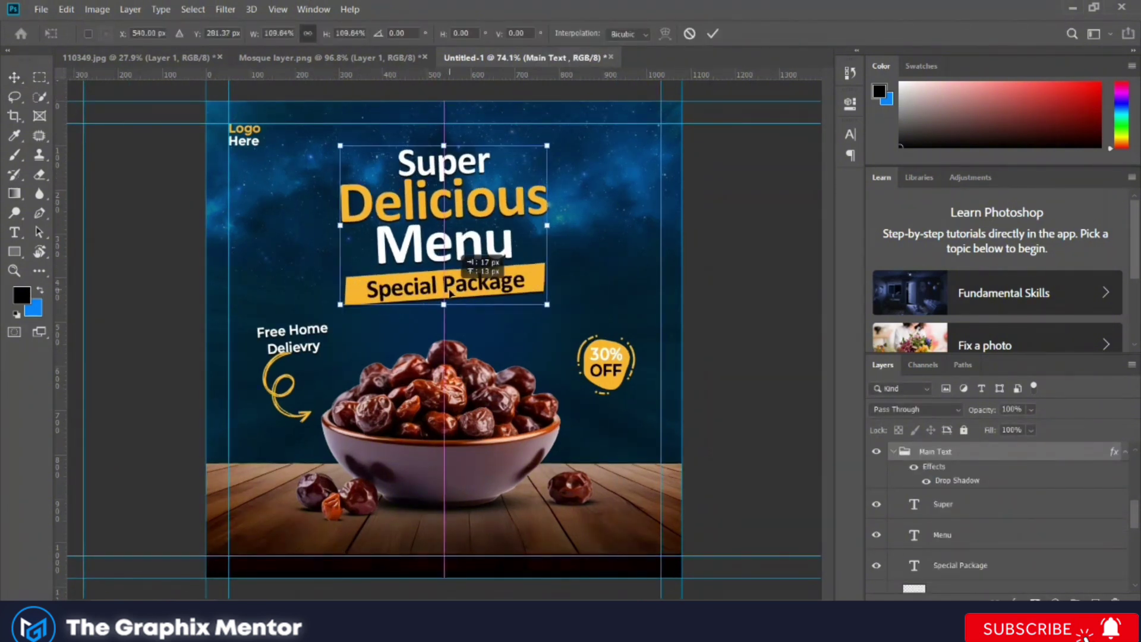
drag(466, 281, 448, 288)
key(Return)
click(605, 370)
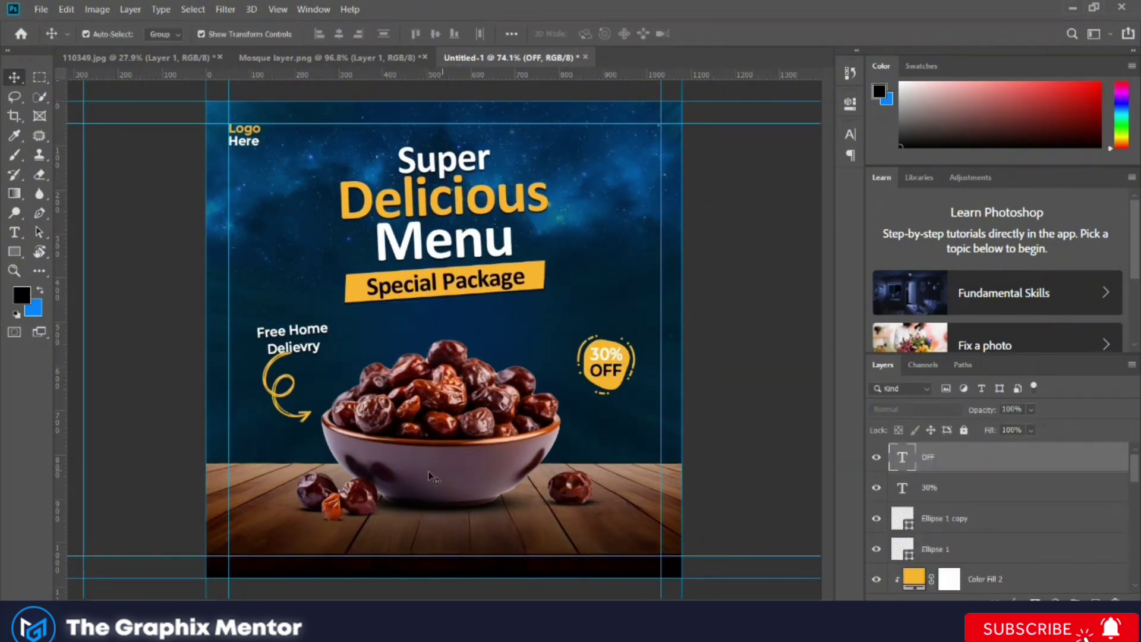
scroll(429, 475, up, 1)
click(253, 548)
click(14, 233)
click(217, 542)
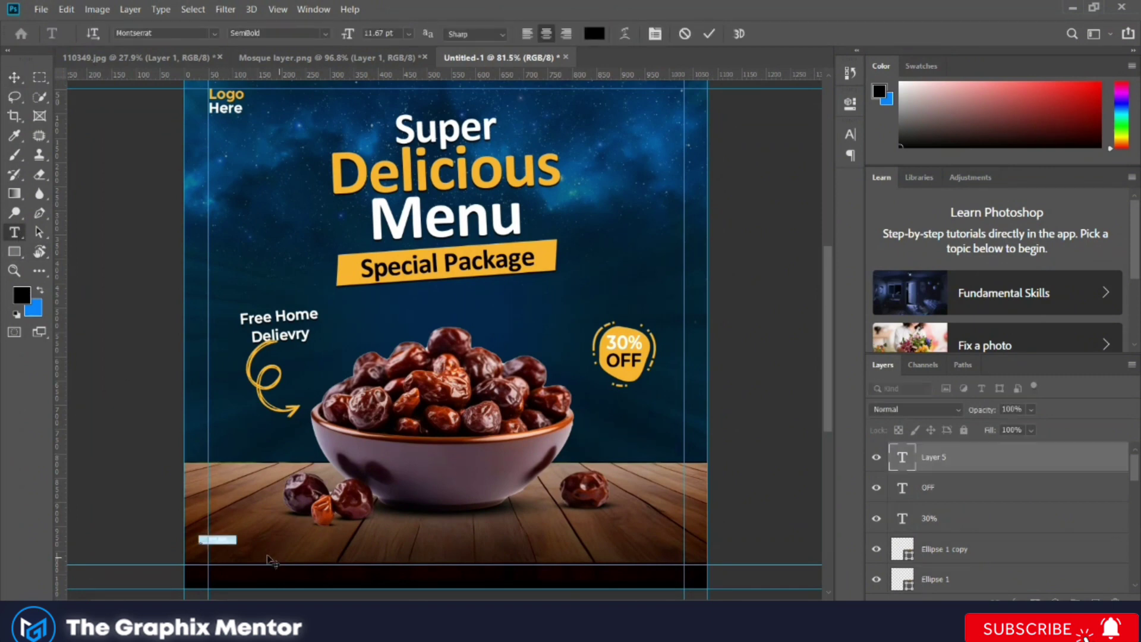
scroll(218, 562, up, 2)
scroll(218, 562, up, 5)
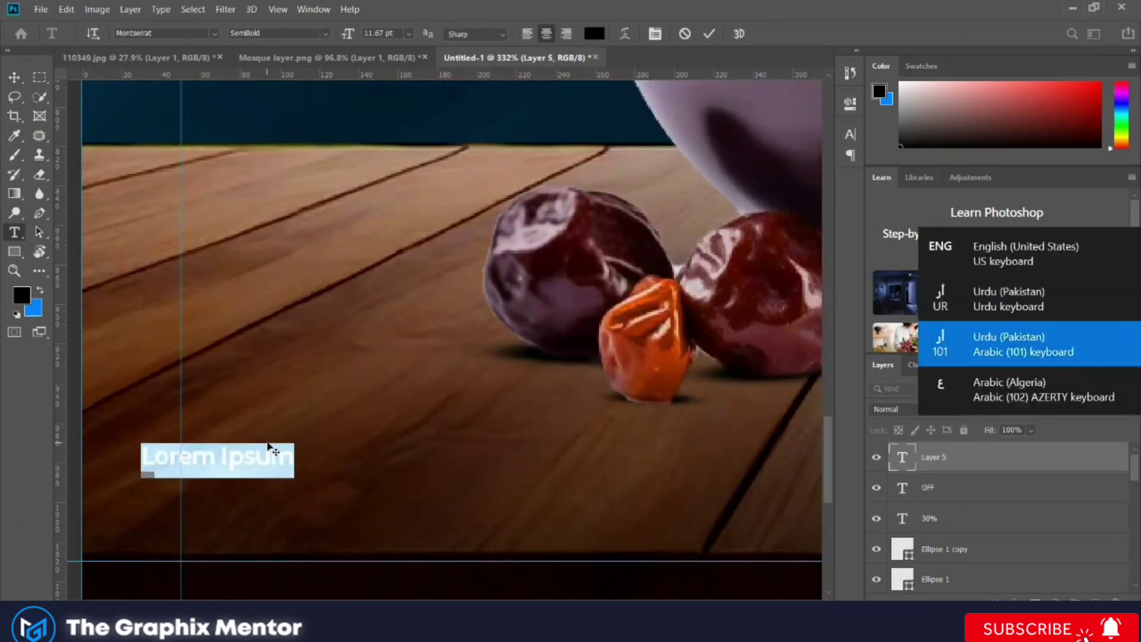
key(BackSpace)
text(+12)
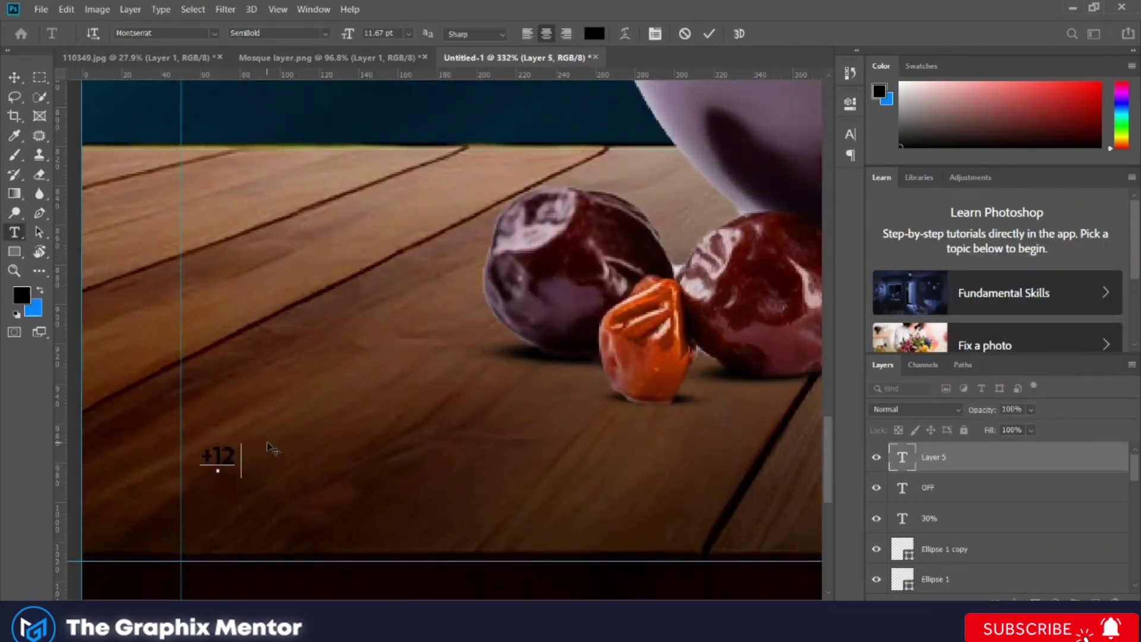
text(3 4567 89)
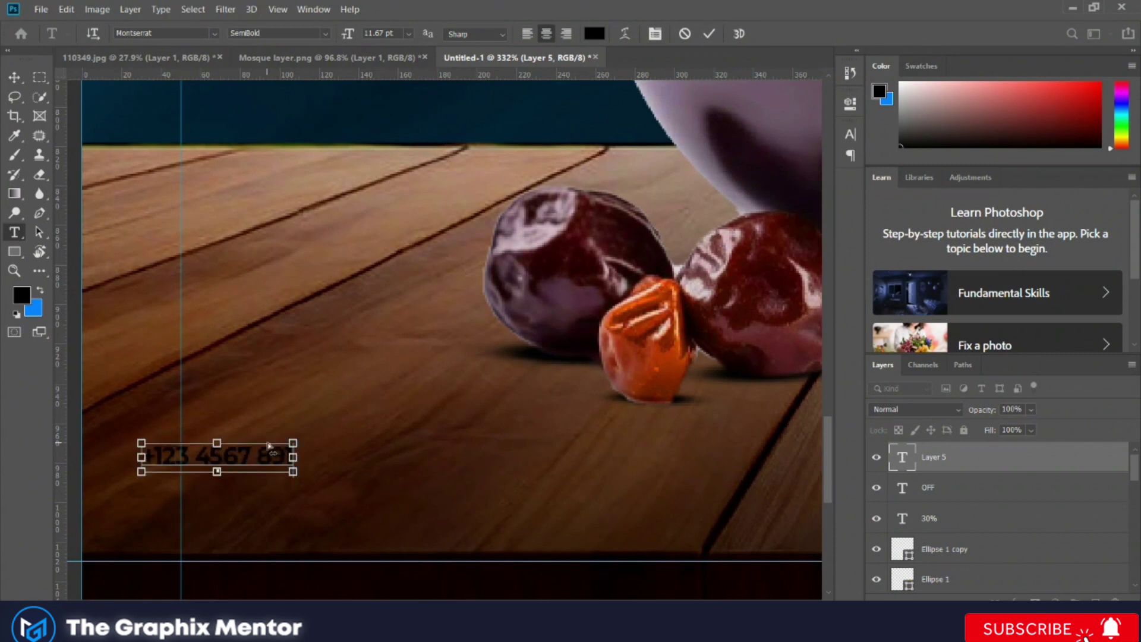
text(1)
Style the phone number white (#ffffff), 26 pt Bold
key(ctrl+a)
click(594, 33)
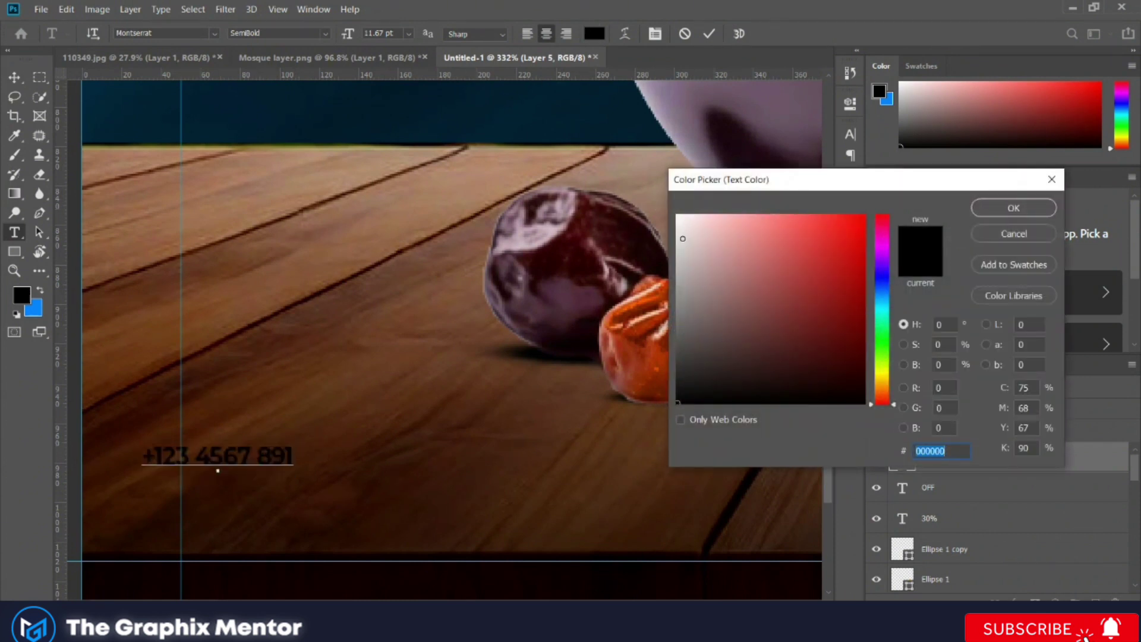
text(ffffff)
click(1014, 208)
scroll(244, 460, down, 1)
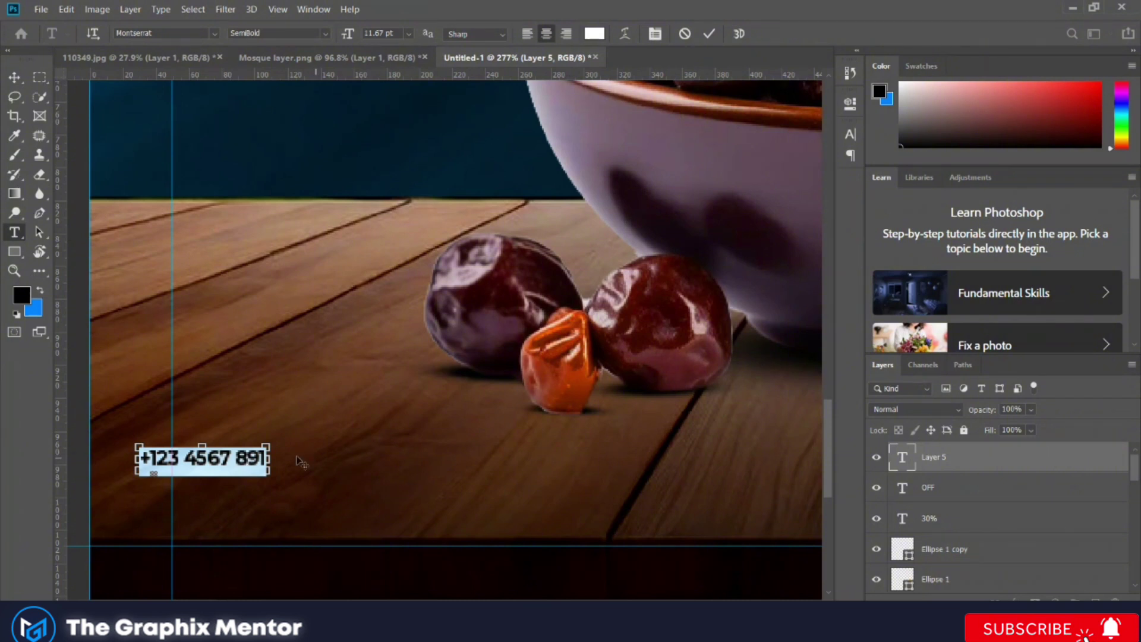
key(ctrl)
text(26)
key(Return)
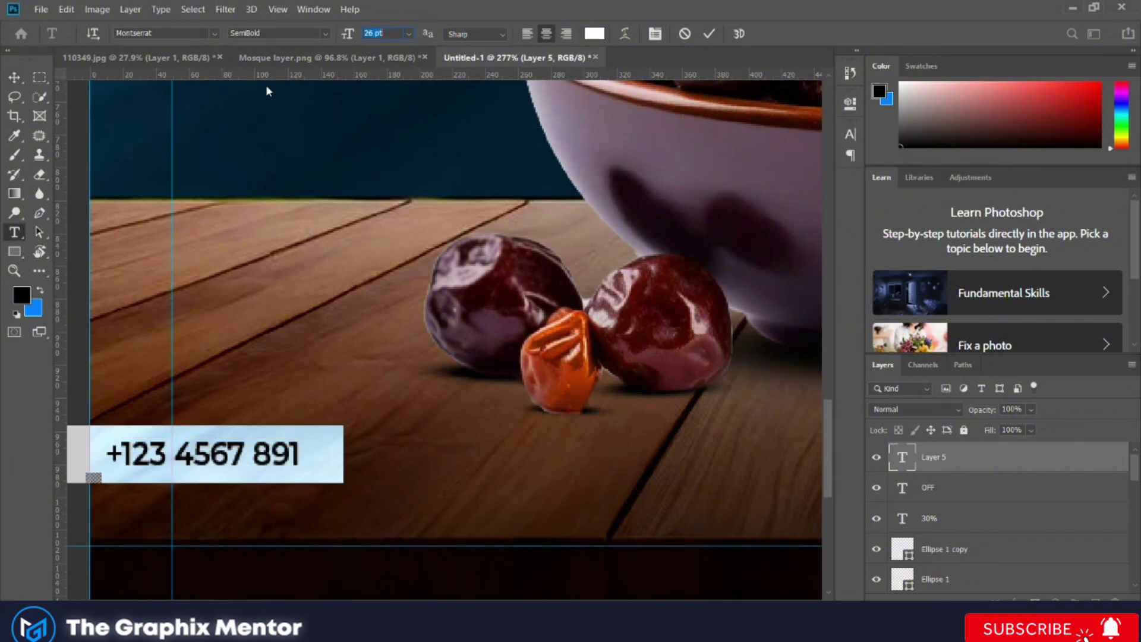
click(280, 34)
click(279, 210)
key(ctrl+Return)
key(ctrl+Return)
scroll(315, 300, down, 1)
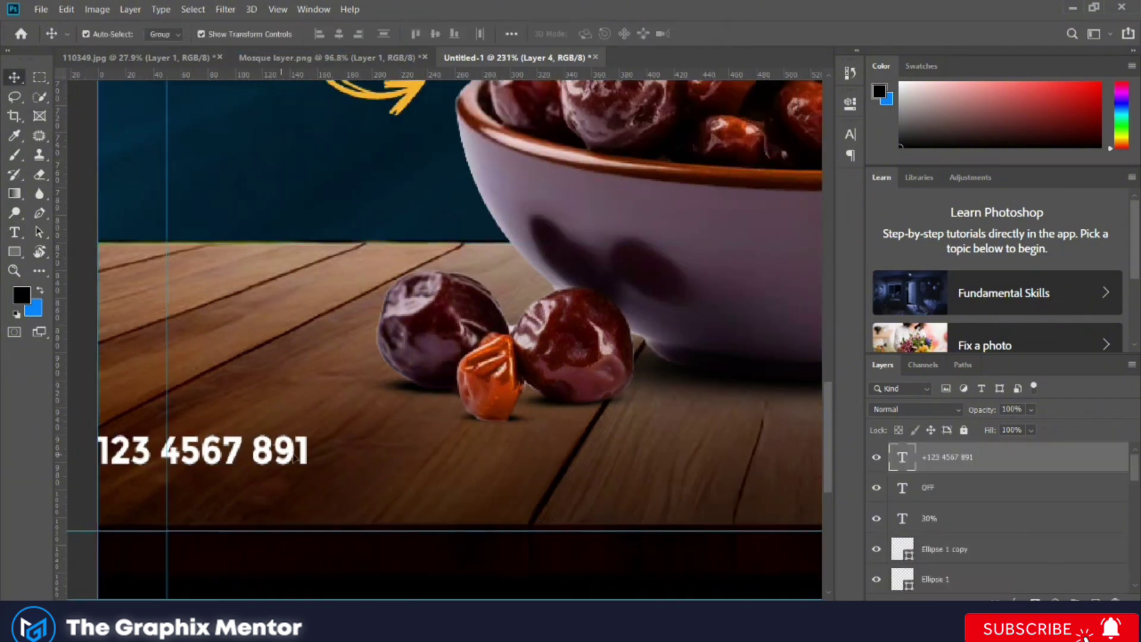
mouse_move(289, 456)
mouse_down()
mouse_move(367, 479)
mouse_move(367, 526)
mouse_up()
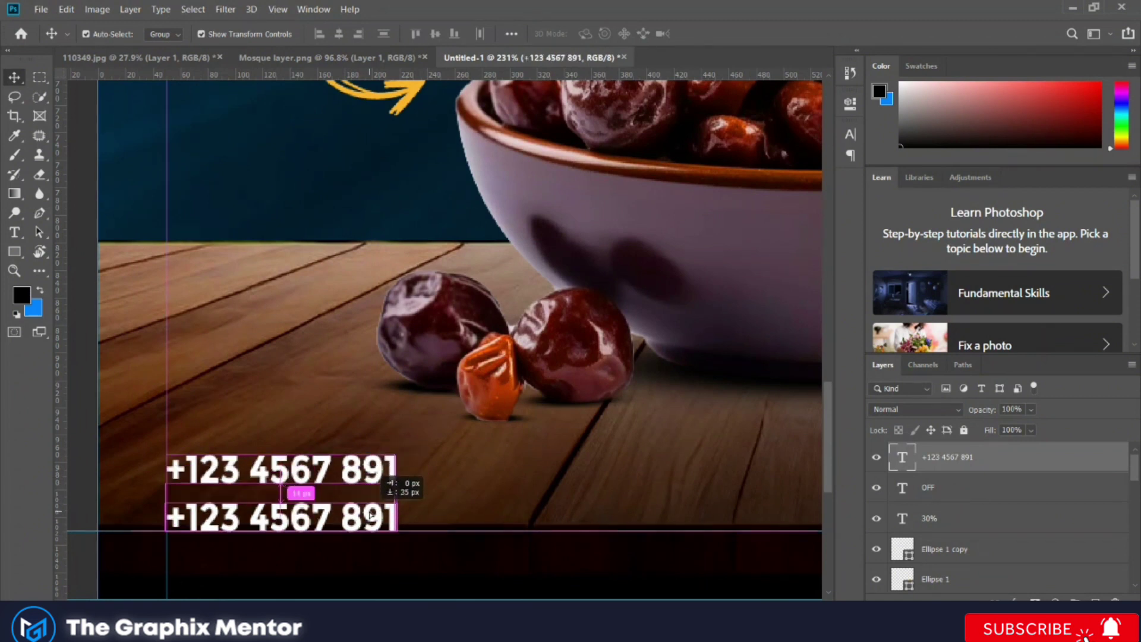
double_click(360, 511)
click(296, 523)
key(ctrl+a)
text(www)
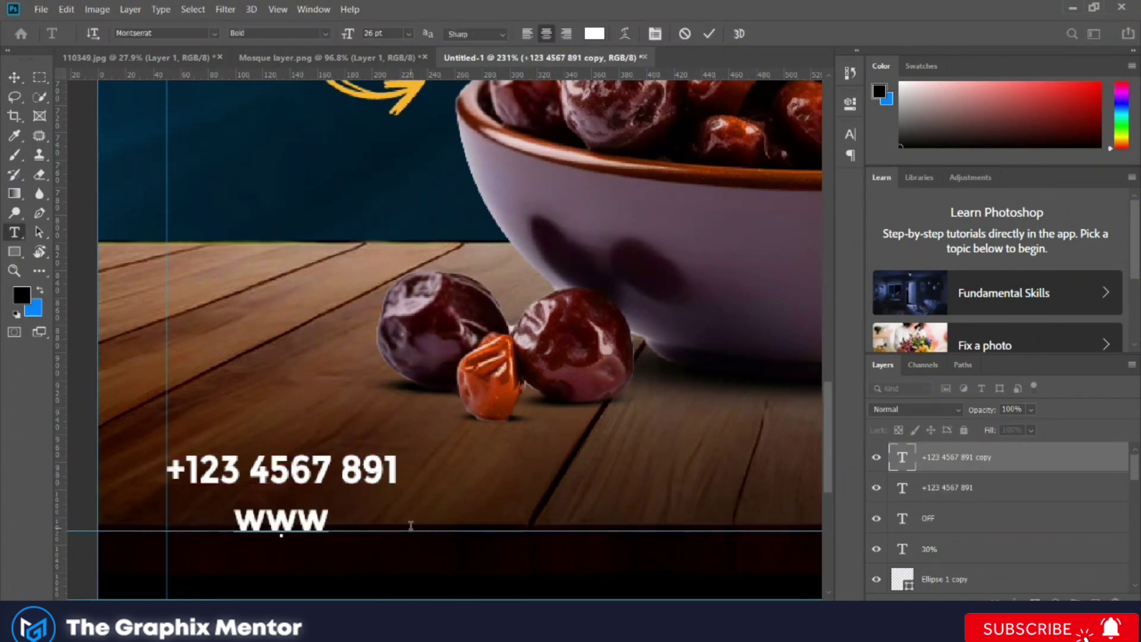
key(BackSpace)
key(BackSpace)
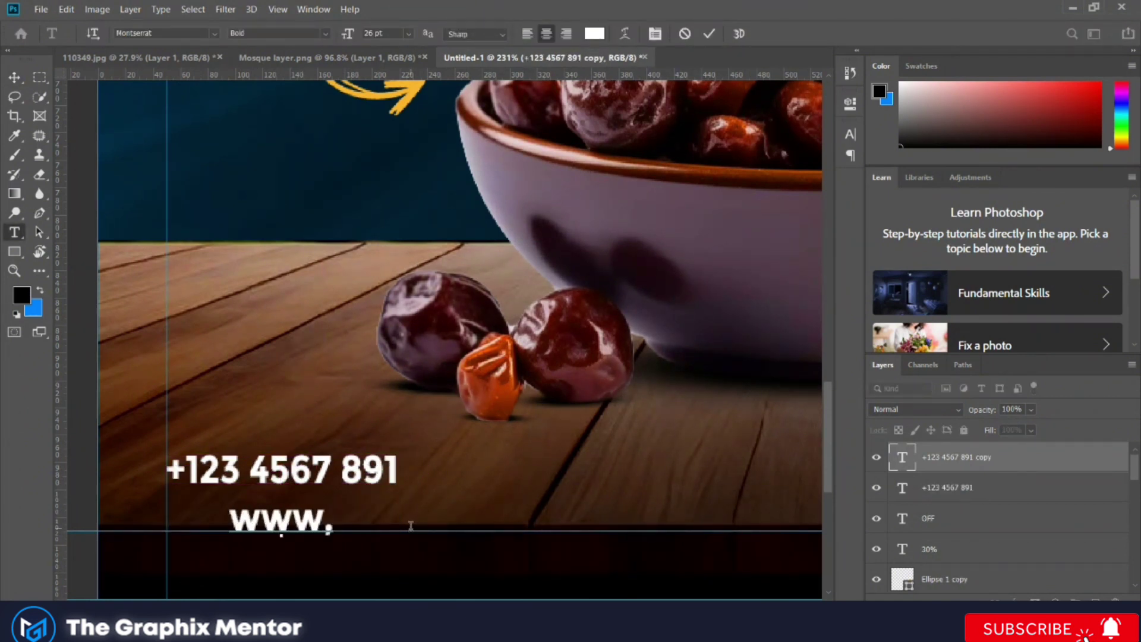
text(yourwebs)
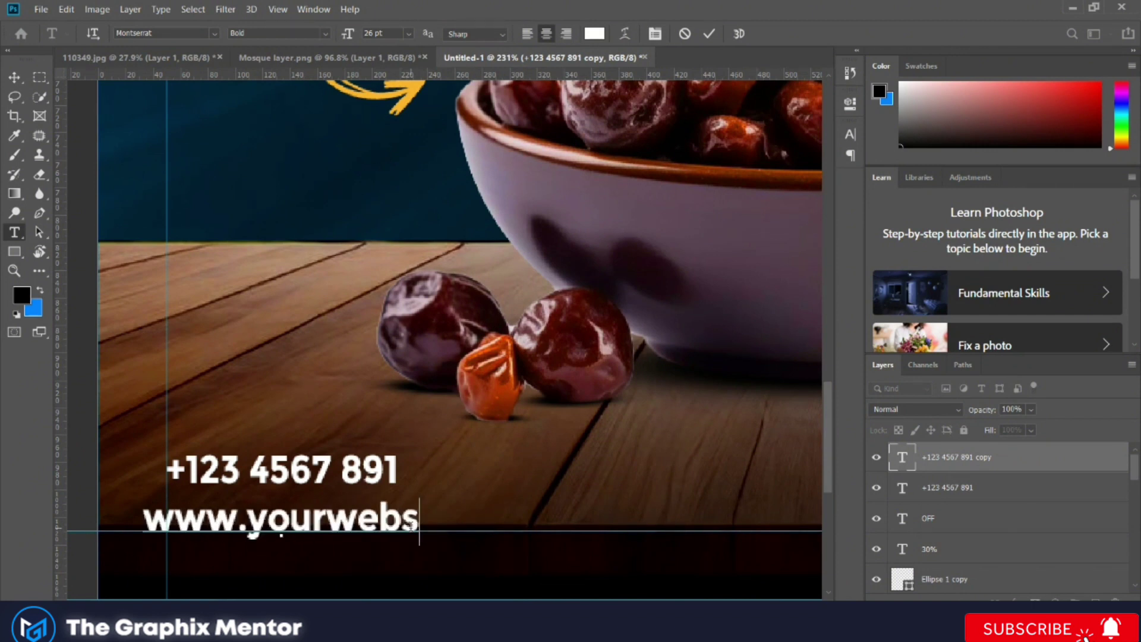
text(ite.com)
Make the website text smaller and SemiBold, placed beneath the phone number
key(ctrl+a)
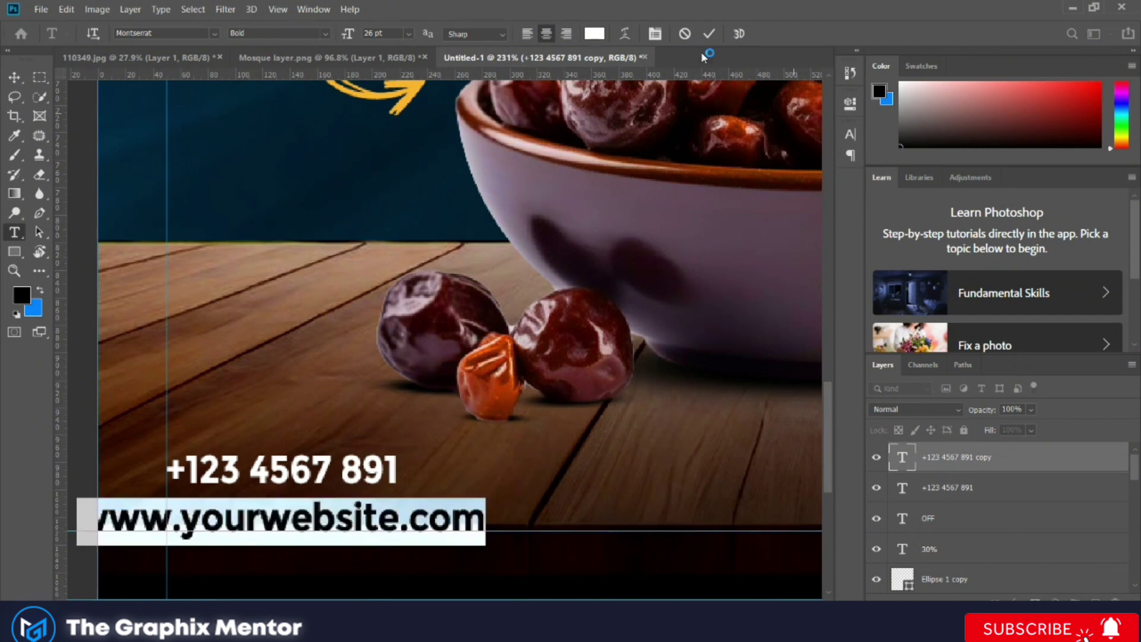
click(381, 33)
scroll(380, 33, down, 5)
click(278, 33)
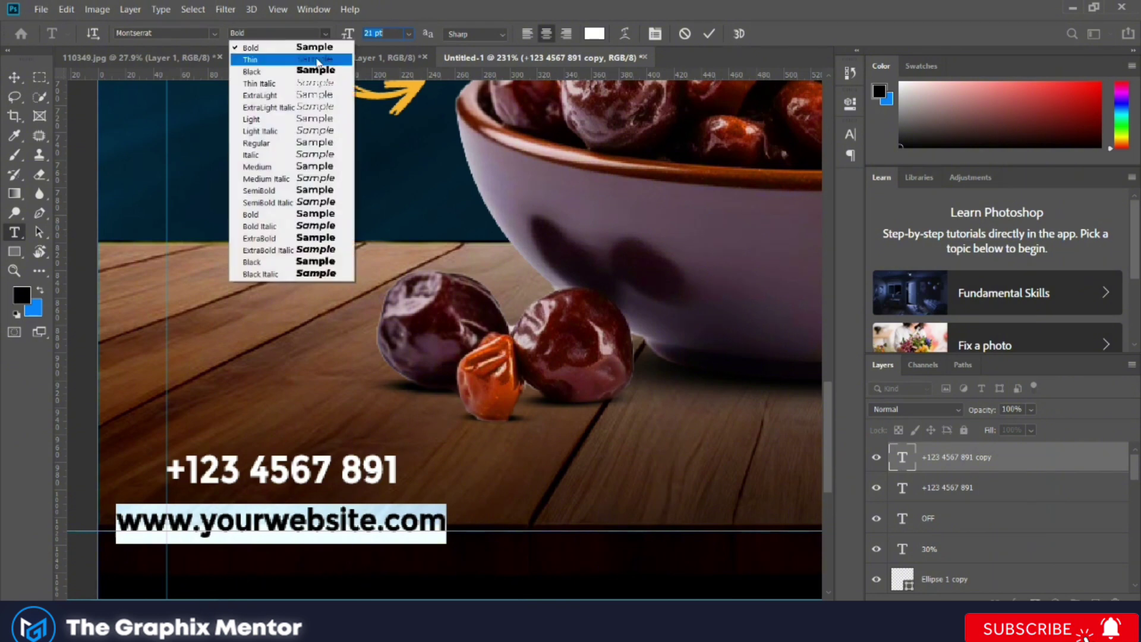
click(310, 190)
click(15, 77)
mouse_move(337, 521)
mouse_down()
mouse_move(399, 516)
mouse_move(388, 517)
mouse_up()
drag(356, 469, 357, 476)
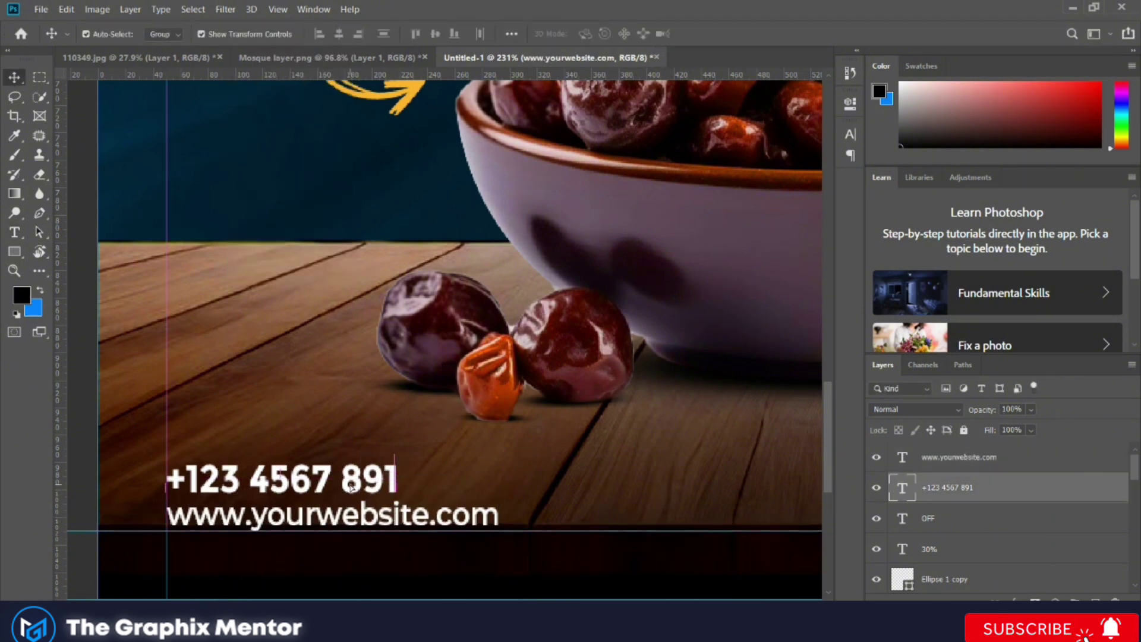
scroll(466, 484, down, 2)
click(467, 484)
scroll(467, 484, down, 2)
scroll(133, 420, down, 2)
scroll(229, 558, up, 2)
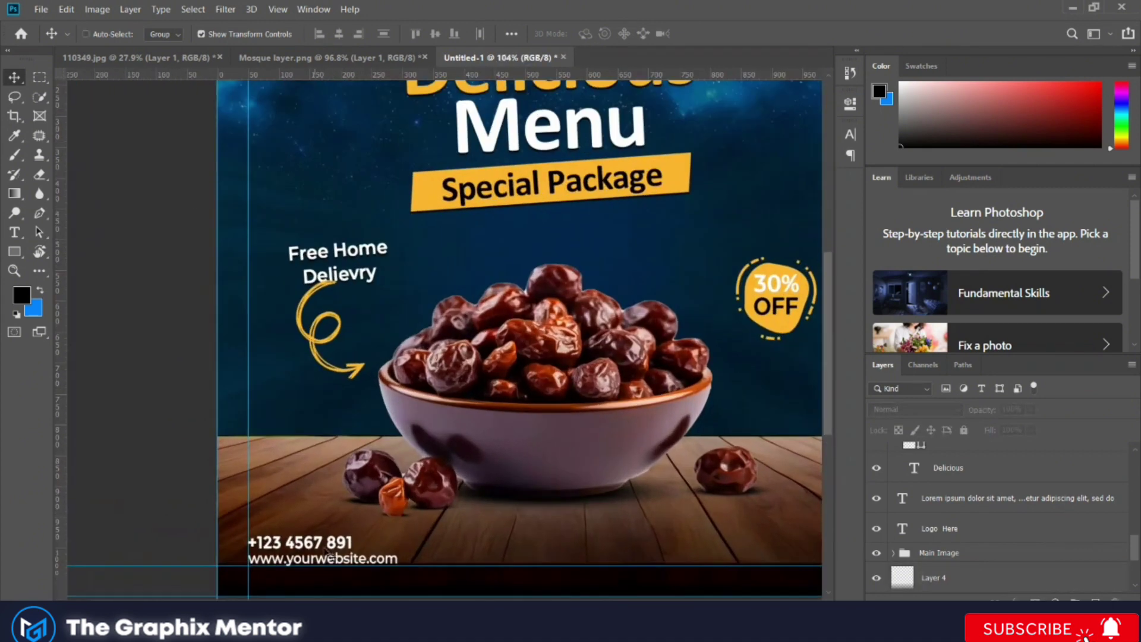
scroll(229, 559, up, 2)
scroll(229, 559, up, 3)
ctrl+click(255, 529)
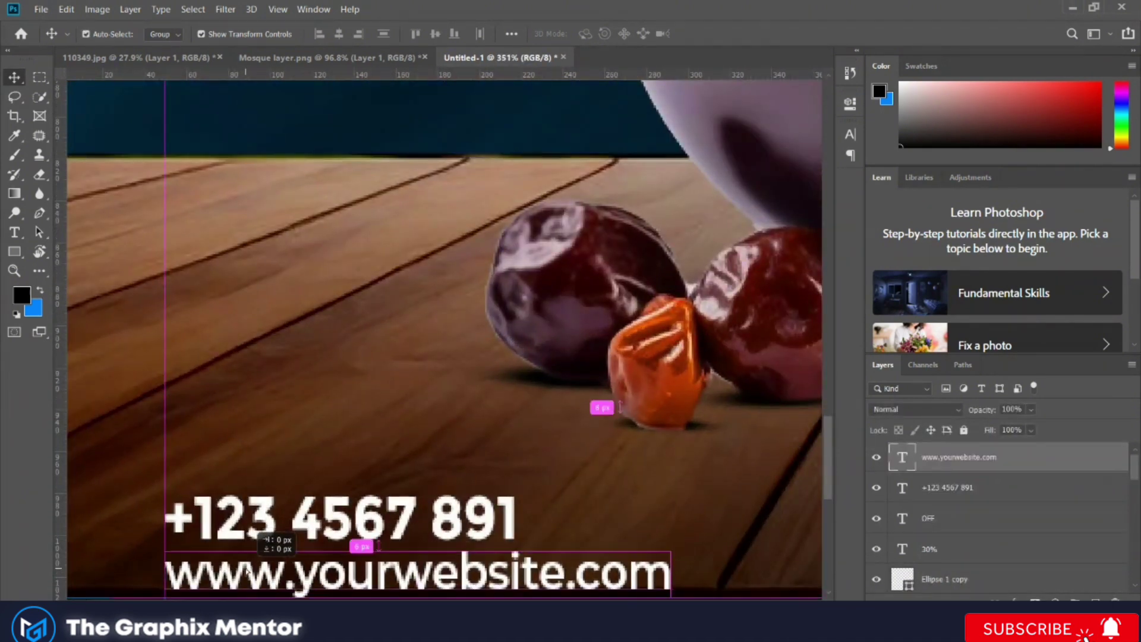
ctrl+click(265, 520)
key(ctrl+t)
drag(164, 495, 127, 462)
drag(355, 521, 392, 531)
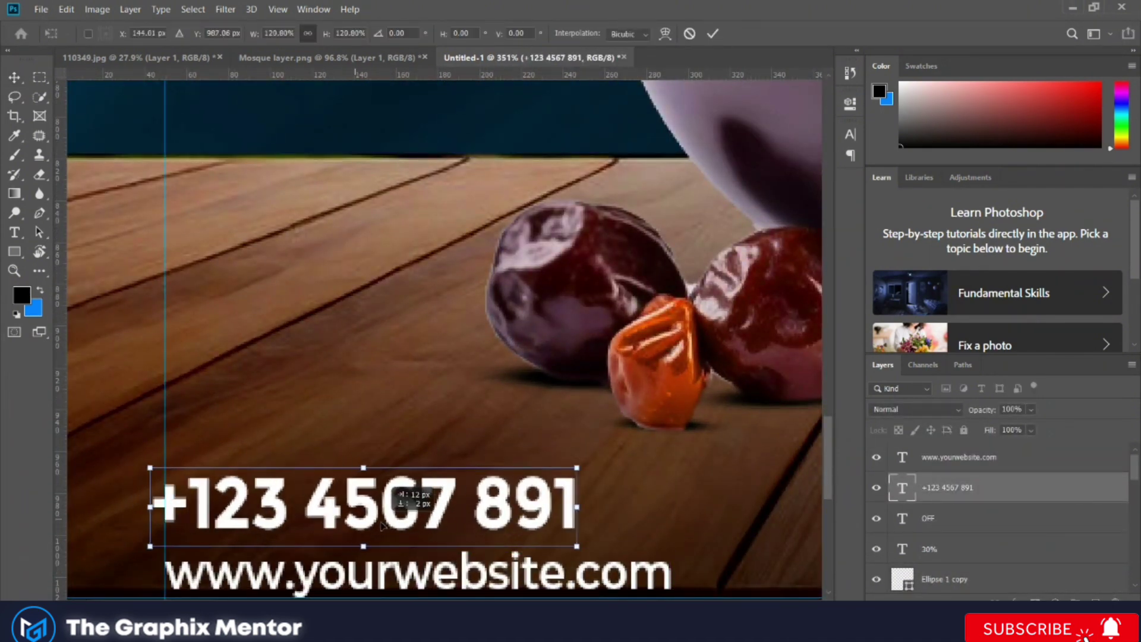
key(Return)
Change the website text's font weight to Medium
click(652, 569)
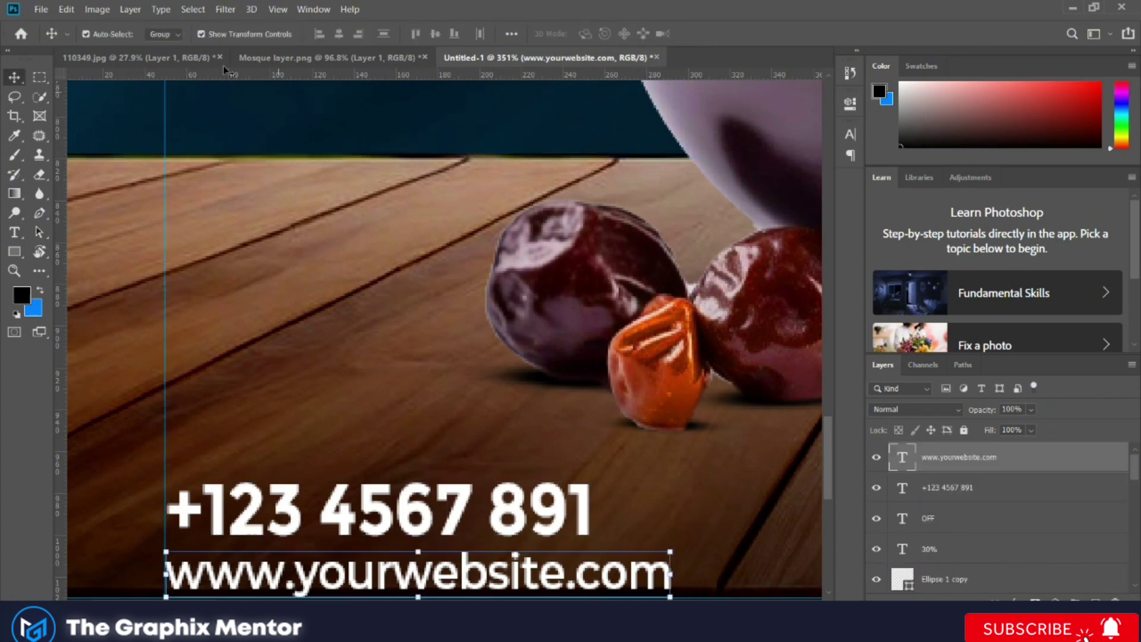
click(14, 231)
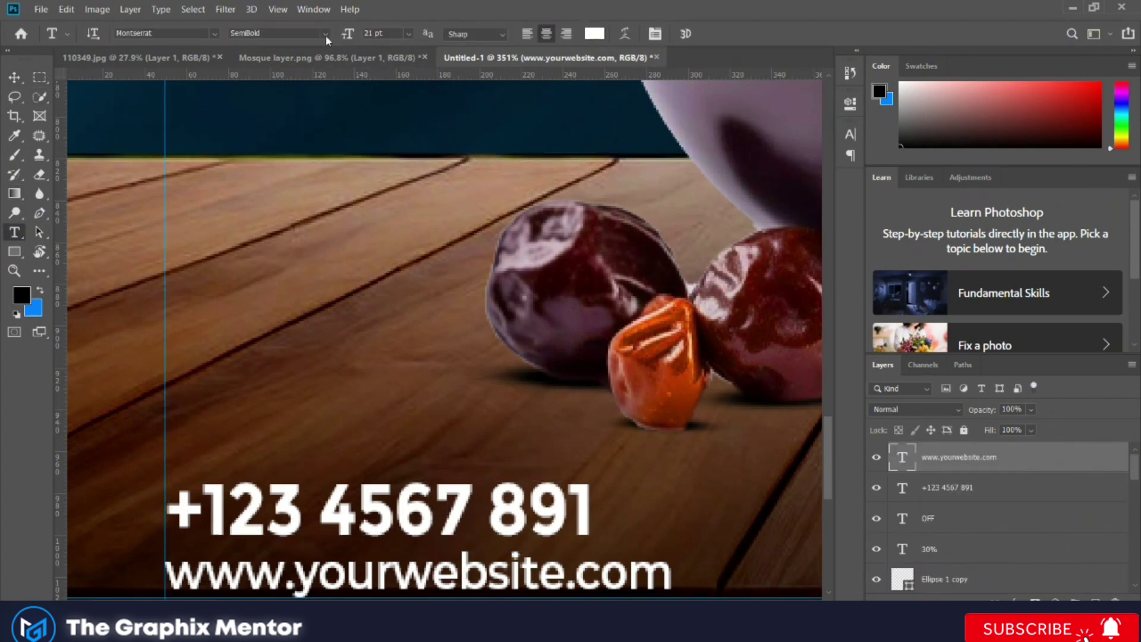
click(326, 37)
click(256, 155)
click(14, 77)
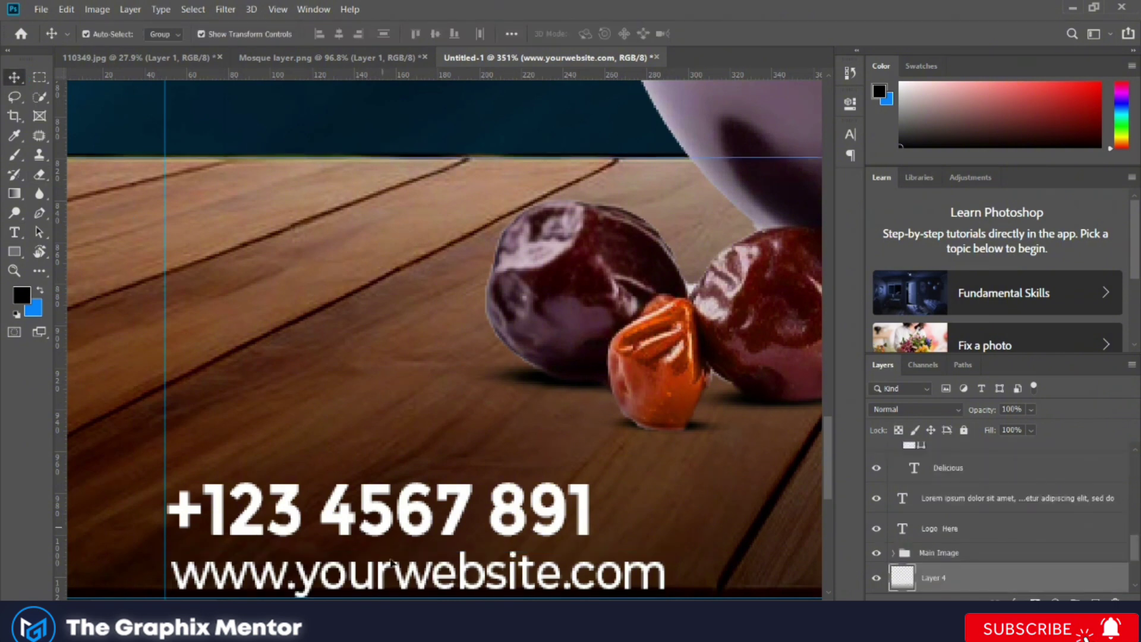
scroll(380, 560, down, 3)
scroll(381, 561, up, 3)
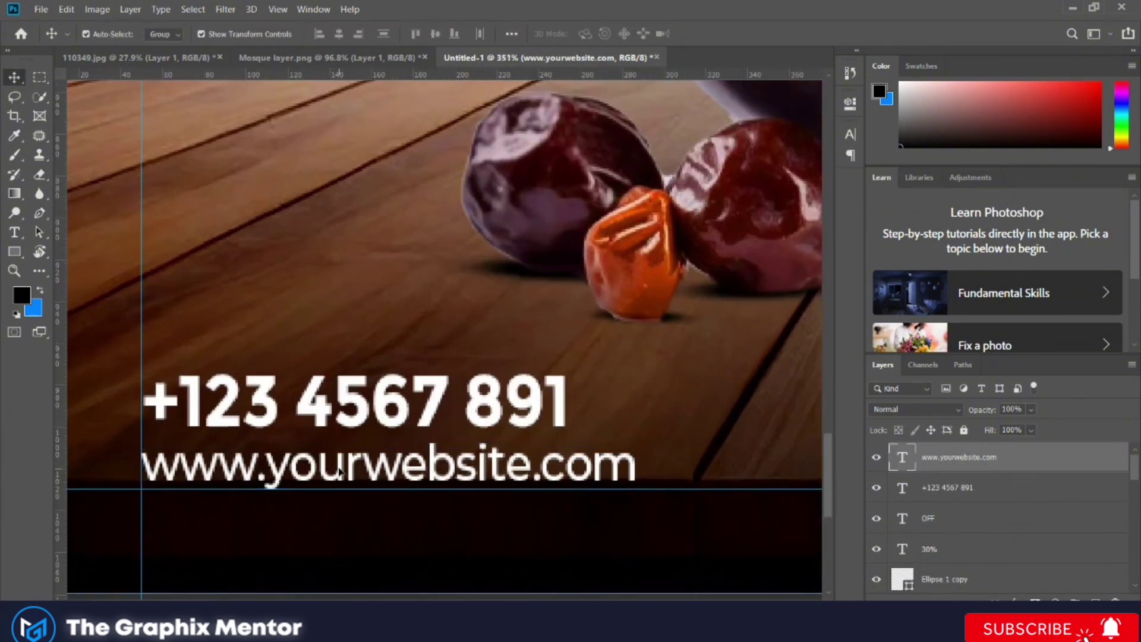
click(345, 408)
scroll(318, 413, down, 1)
scroll(318, 413, down, 1)
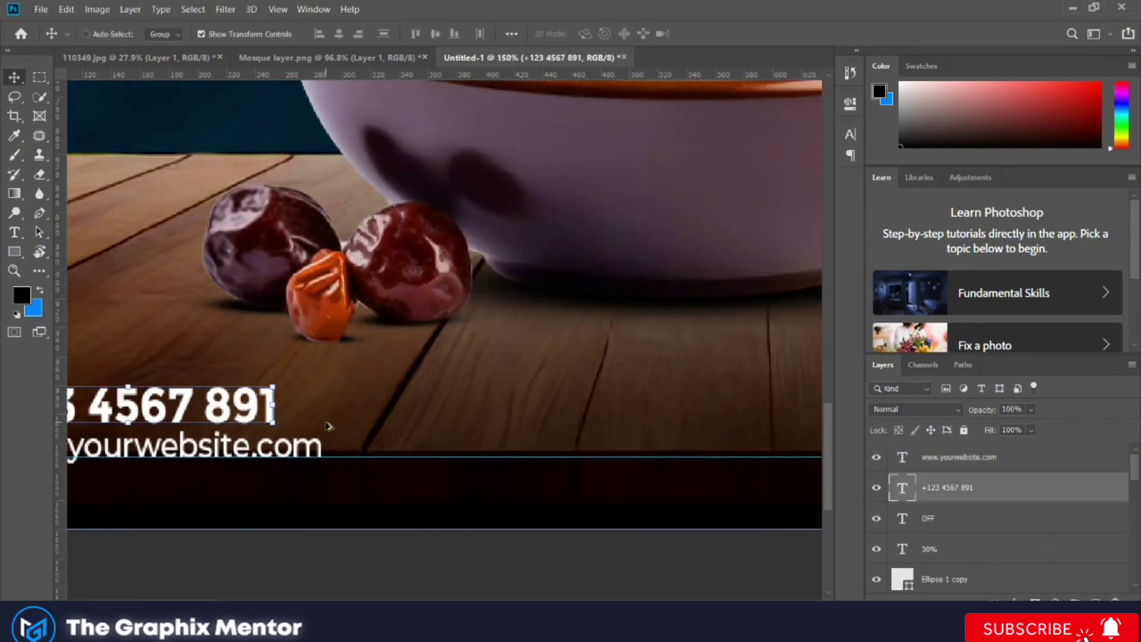
scroll(329, 428, down, 2)
scroll(396, 438, down, 2)
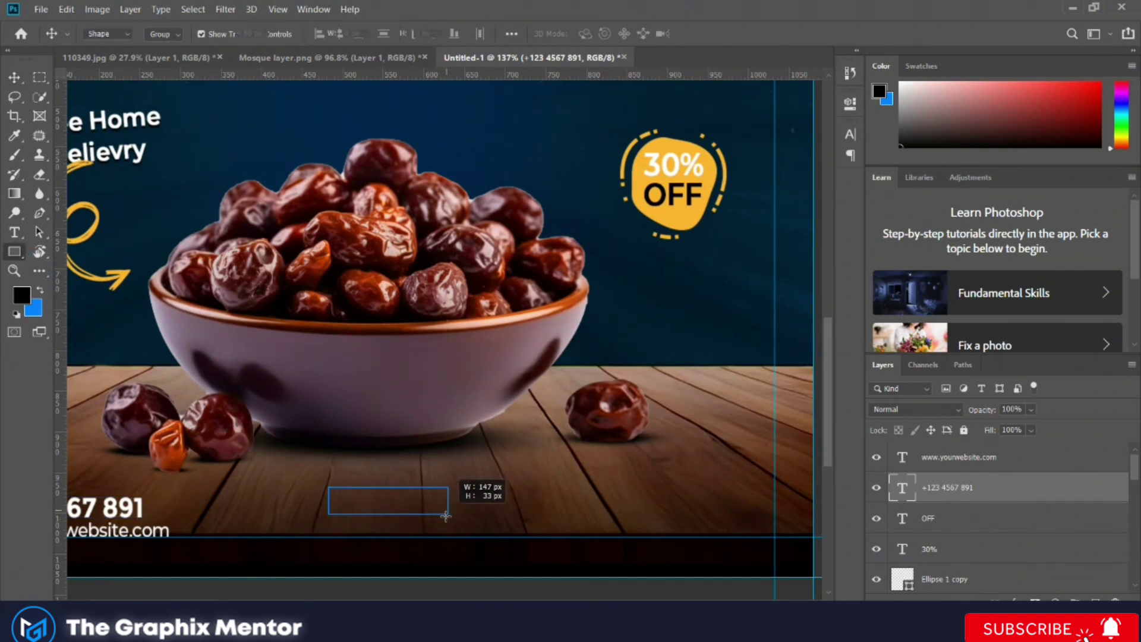
Draw a 109 × 31 px rectangle on the tabletop below the bowl
drag(445, 516, 444, 518)
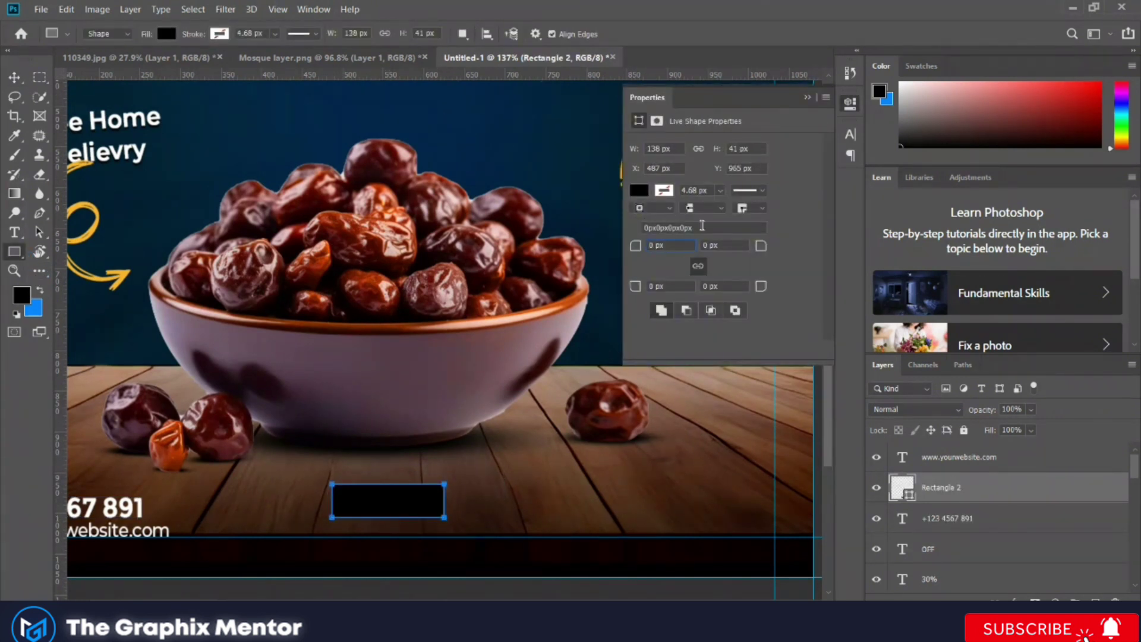
key(ctrl+z)
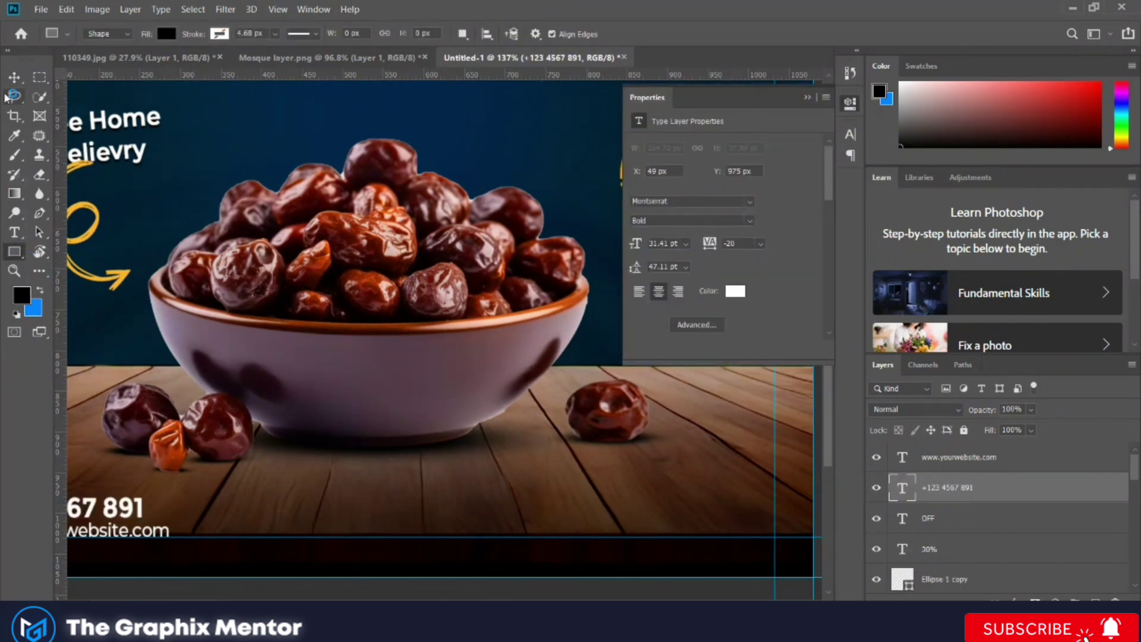
drag(341, 512, 430, 537)
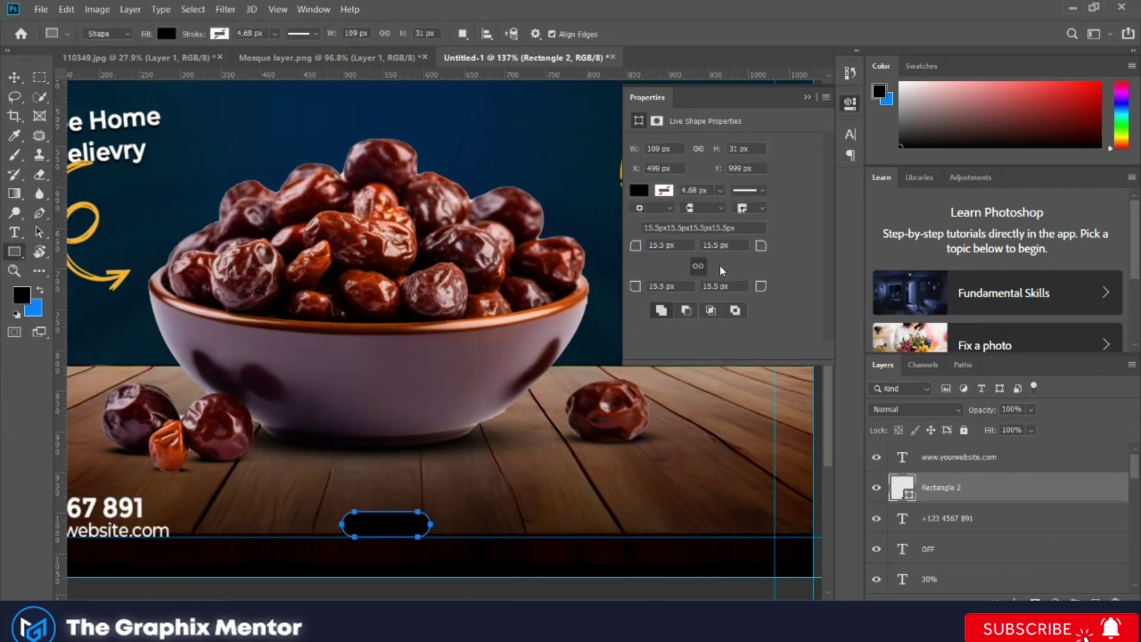
key(v)
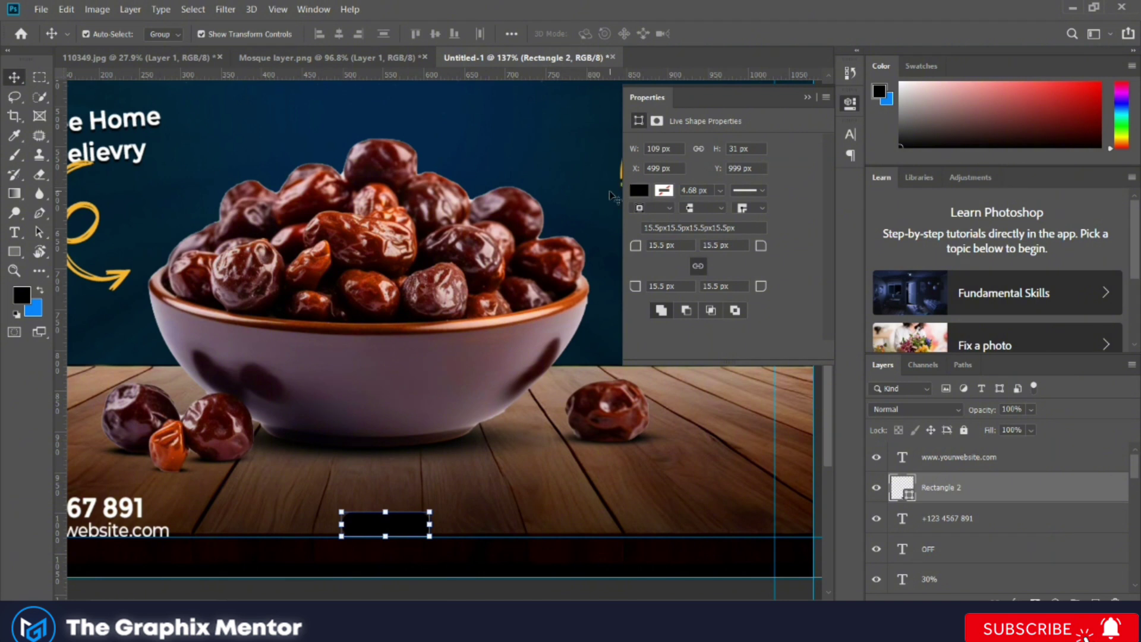
Give the rounded rectangle a yellow fill
click(639, 190)
click(647, 266)
click(270, 404)
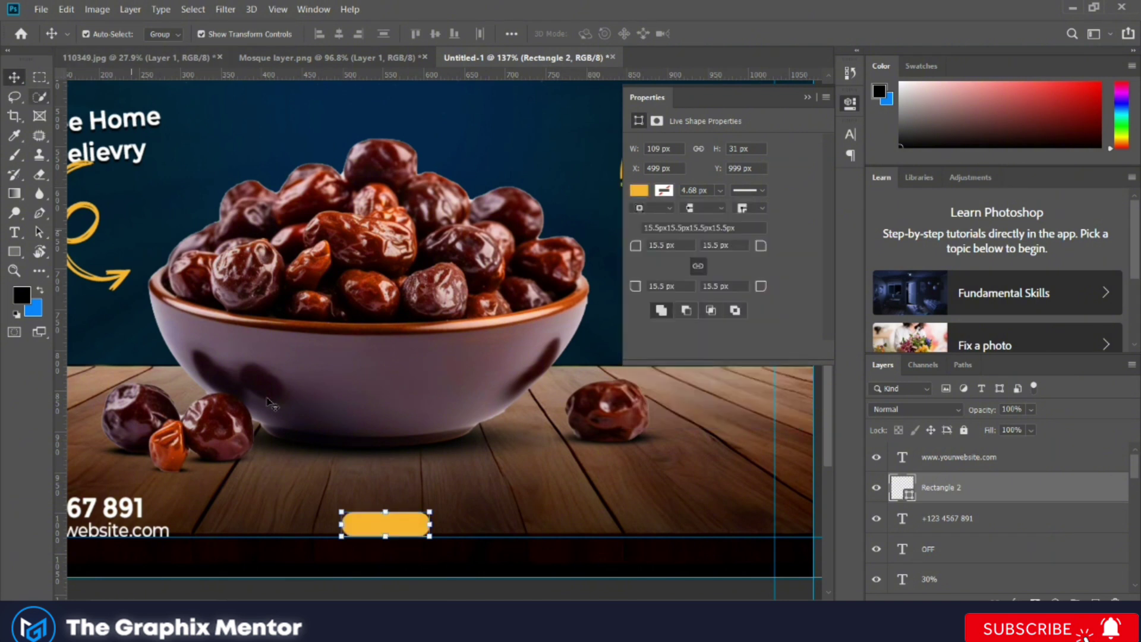
click(512, 34)
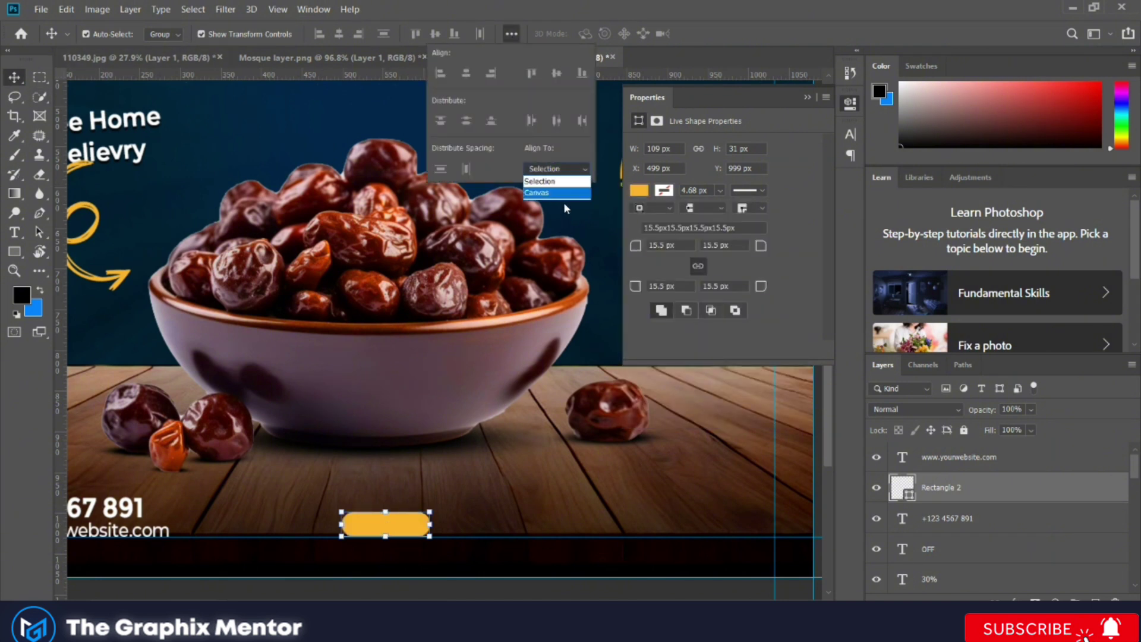
scroll(188, 417, down, 3)
scroll(188, 416, up, 3)
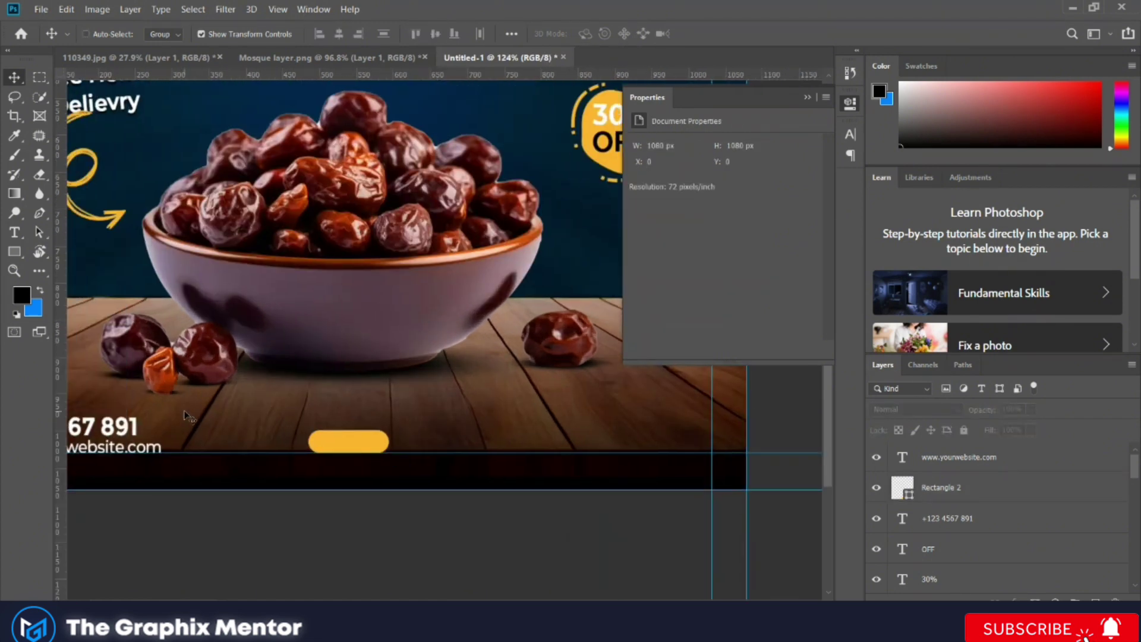
Add a 'Shop Now' text layer coloured black
click(16, 235)
click(353, 399)
text(Shop Now)
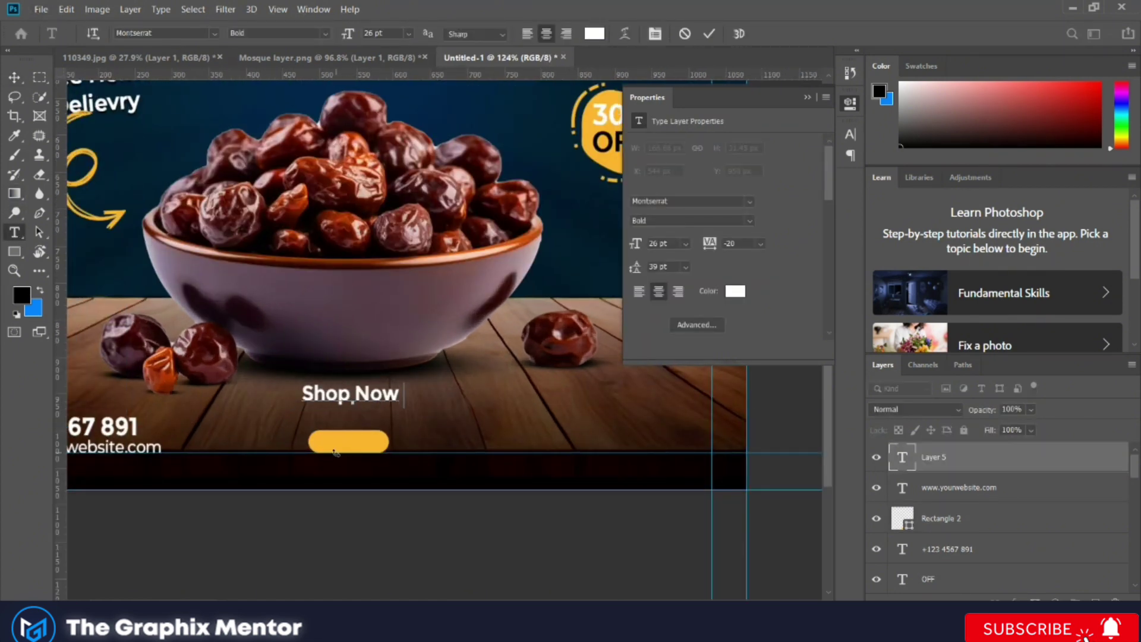
key(ctrl+a)
click(740, 290)
click(1015, 208)
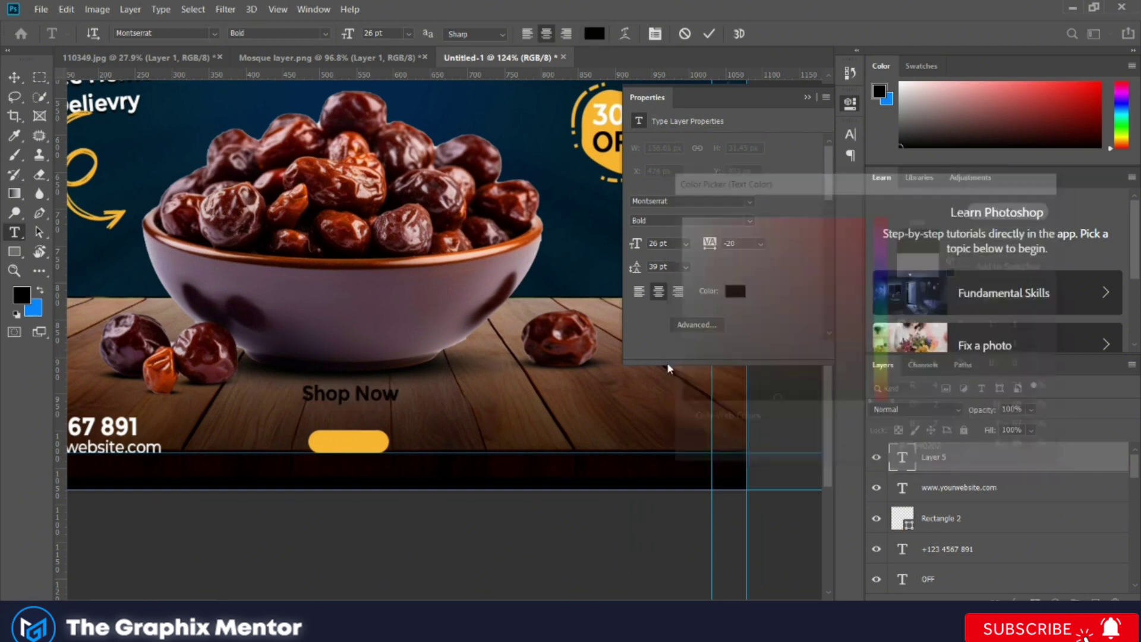
Move 'Shop Now' onto the yellow pill and scale it down to fit
click(15, 77)
scroll(384, 388, up, 3)
mouse_move(383, 388)
mouse_down()
mouse_move(386, 474)
mouse_move(399, 461)
mouse_up()
scroll(401, 479, up, 2)
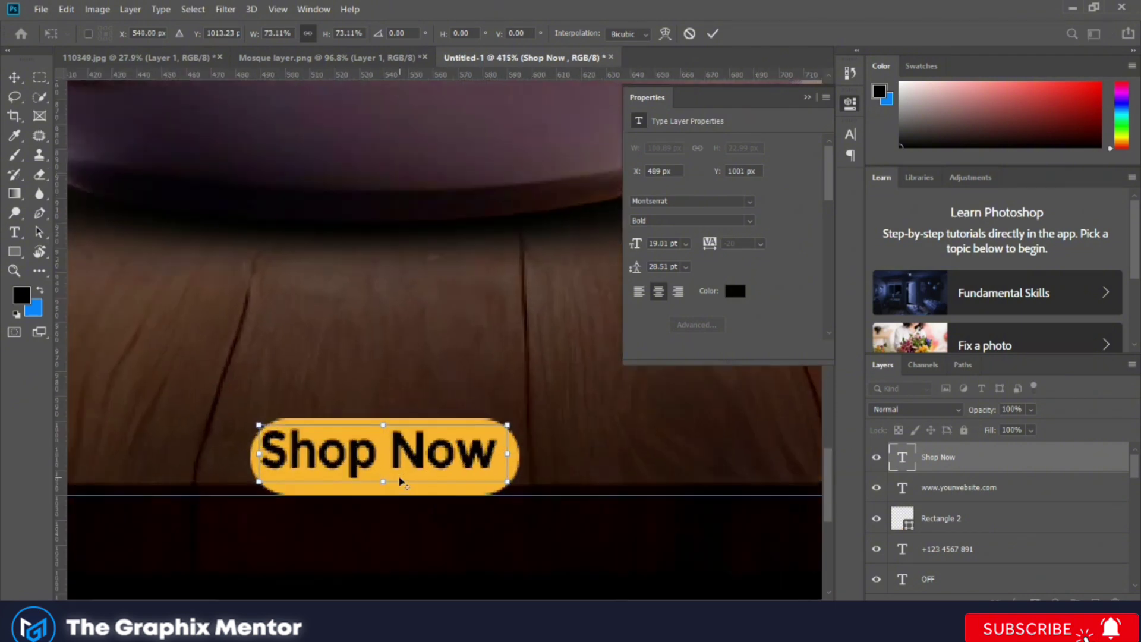
scroll(401, 482, up, 1)
drag(385, 430, 439, 458)
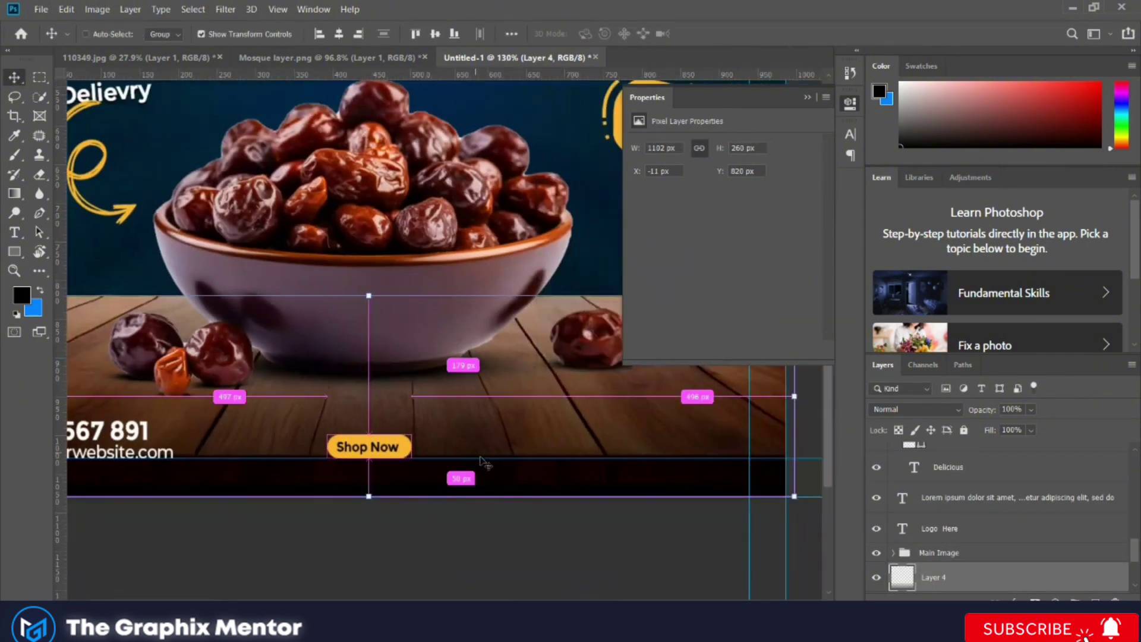
Bring the mosque silhouette from the Mosque document into the poster behind the bowl, slightly enlarged
click(333, 56)
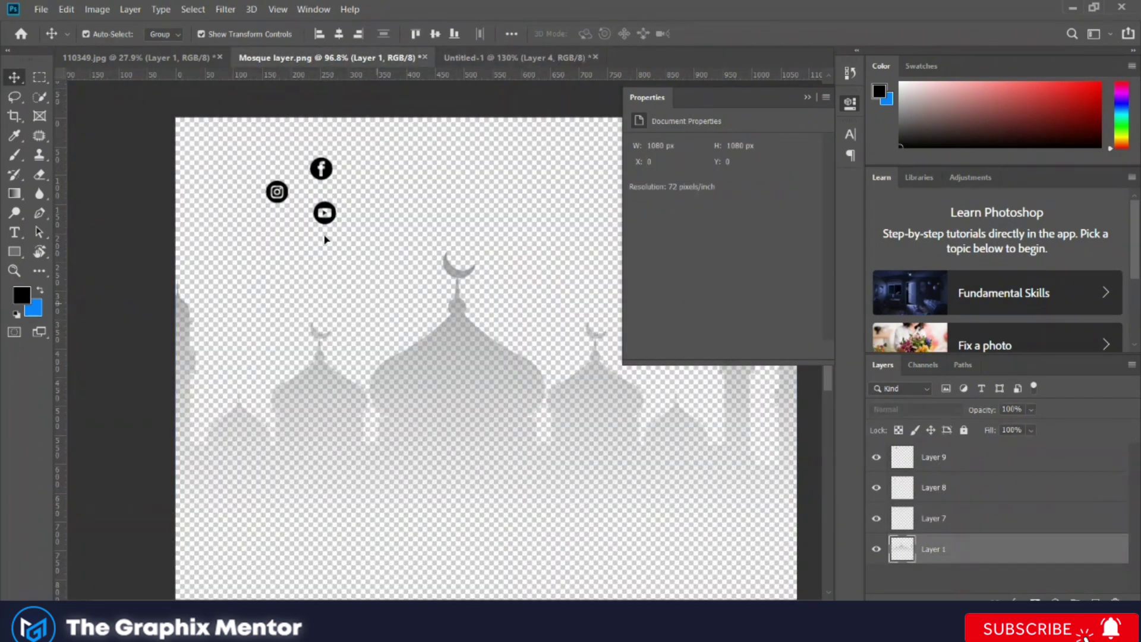
drag(326, 237, 323, 270)
key(ctrl+0)
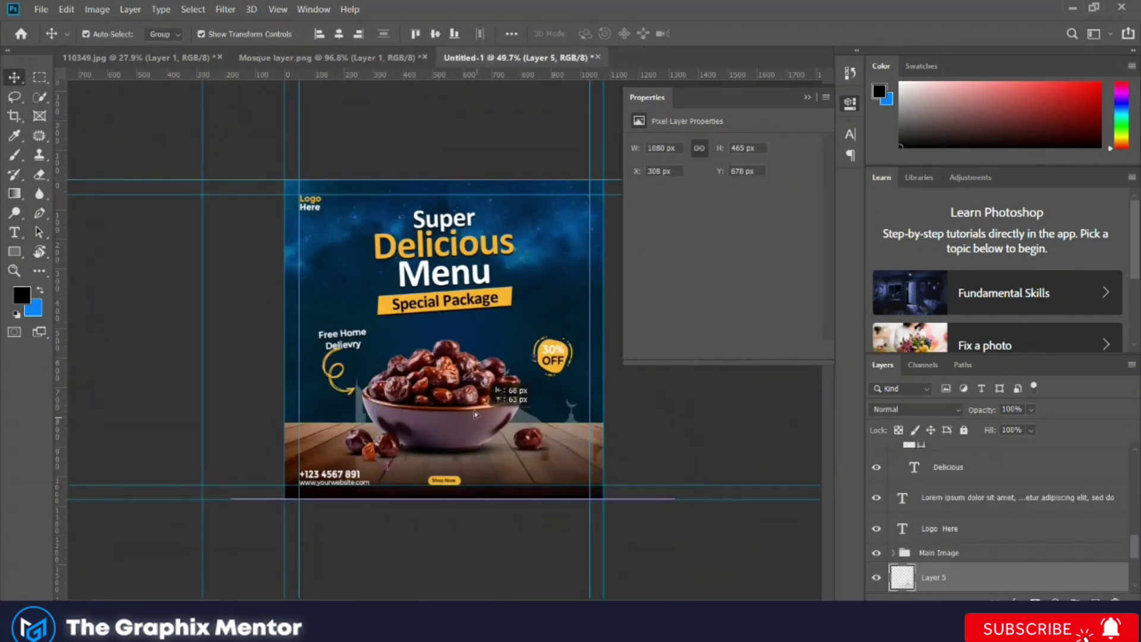
drag(684, 484, 597, 394)
key(ctrl+t)
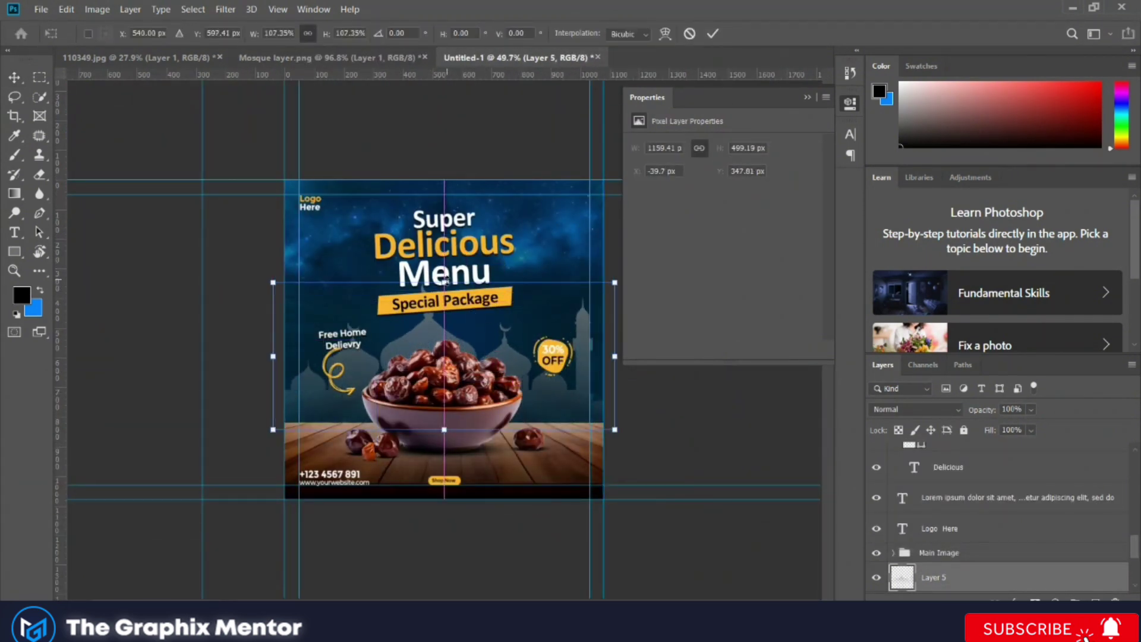
drag(516, 429, 520, 432)
scroll(521, 432, up, 5)
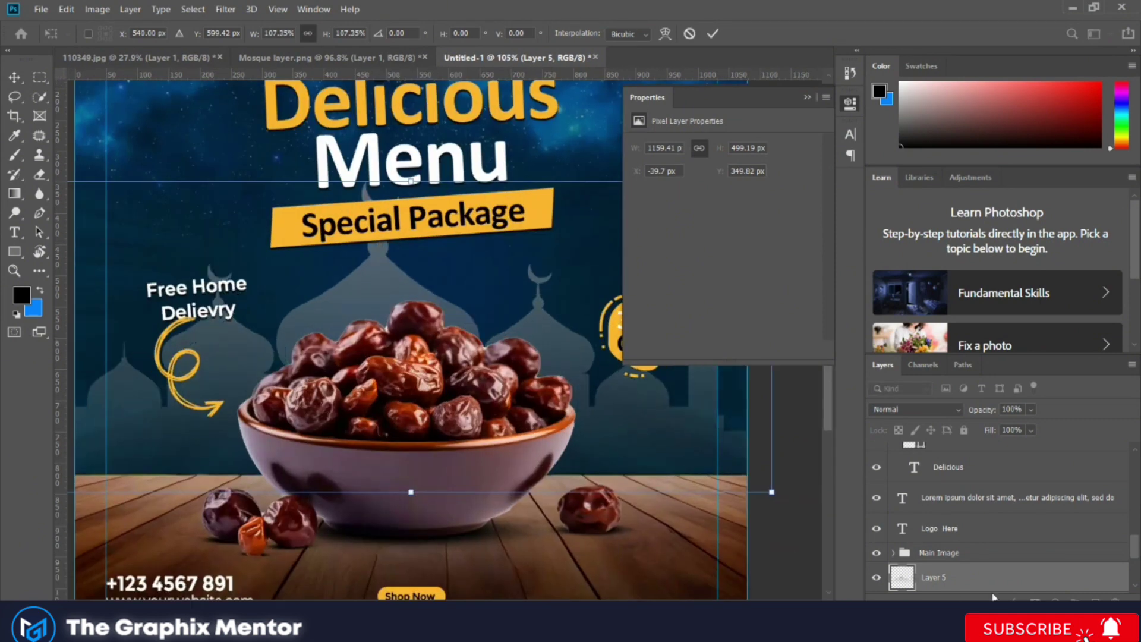
key(Return)
click(915, 410)
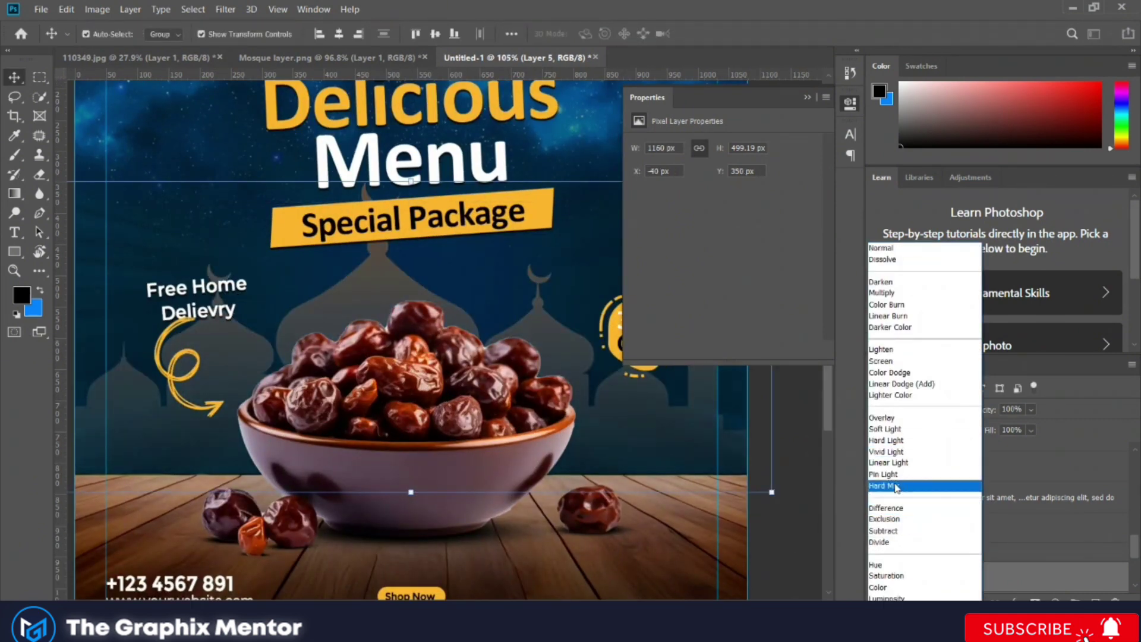
Set the mosque layer to Subtract blend, nudge it right, and fade its bottom with a gradient
click(895, 486)
click(807, 97)
click(915, 410)
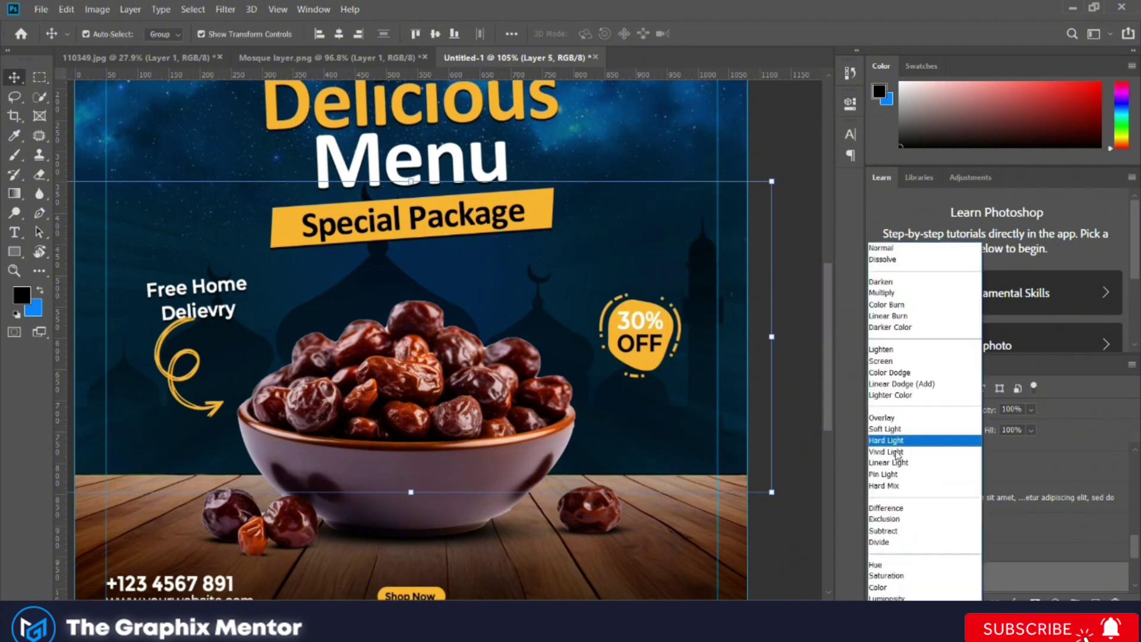
click(891, 538)
drag(370, 290, 375, 291)
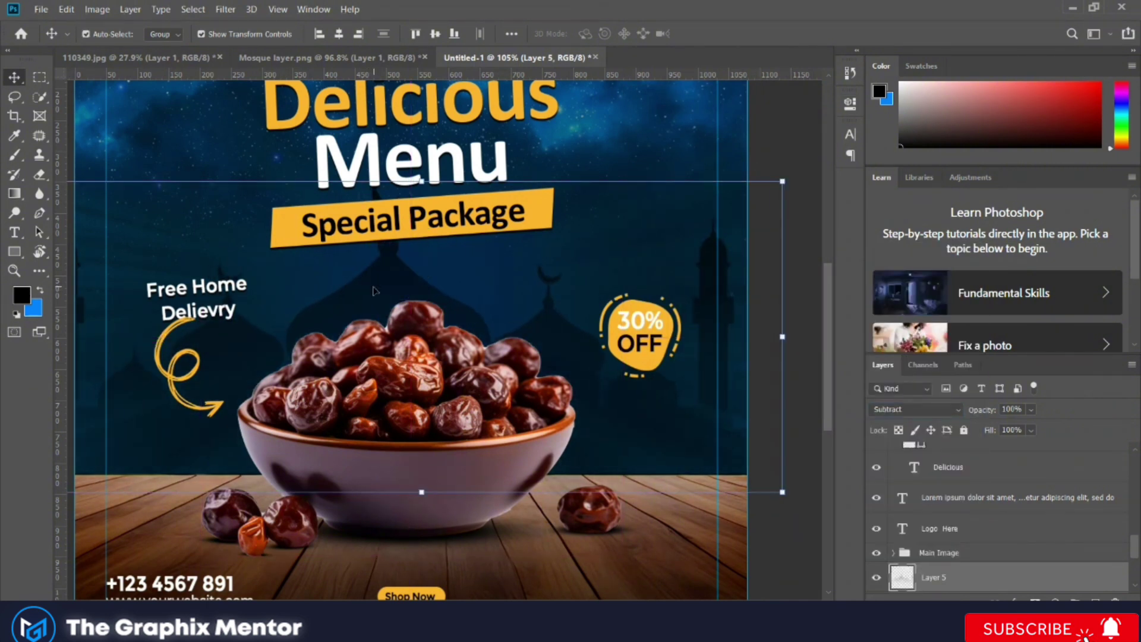
click(14, 194)
key(ctrl+0)
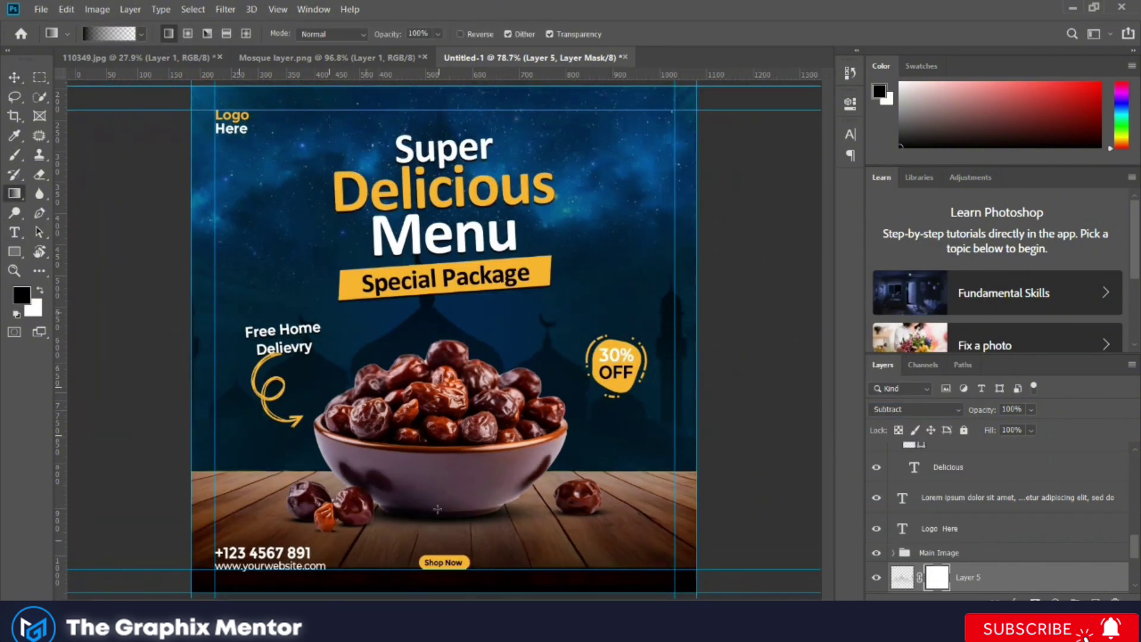
click(14, 76)
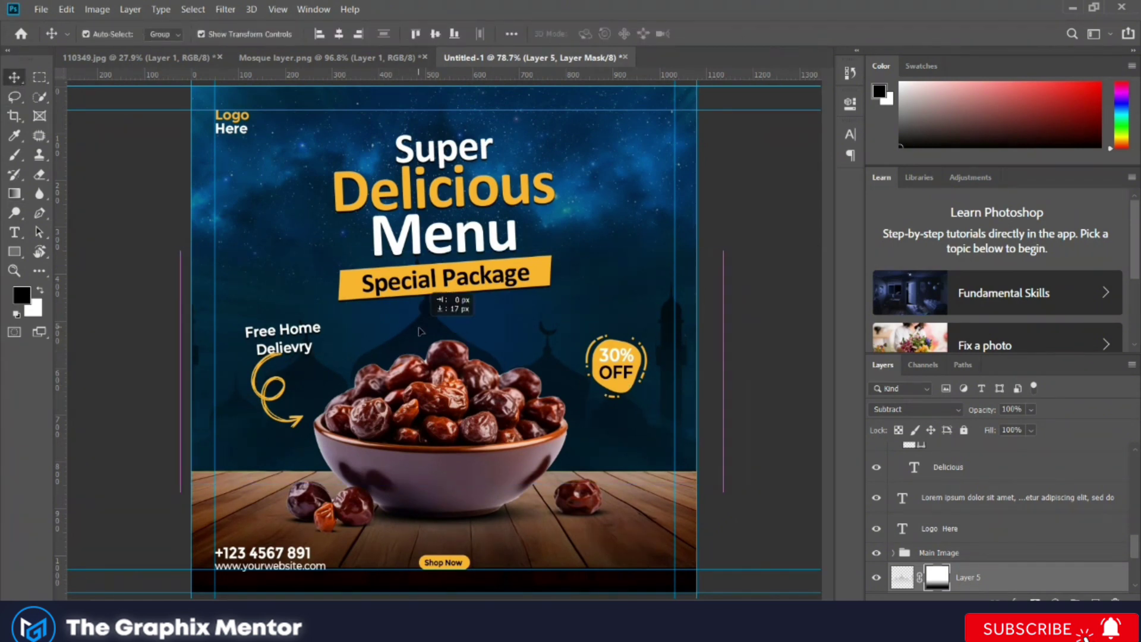
key(ctrl+0)
In Mosque layer.png, line up the Instagram, Facebook and YouTube icons in a top-aligned row
click(268, 57)
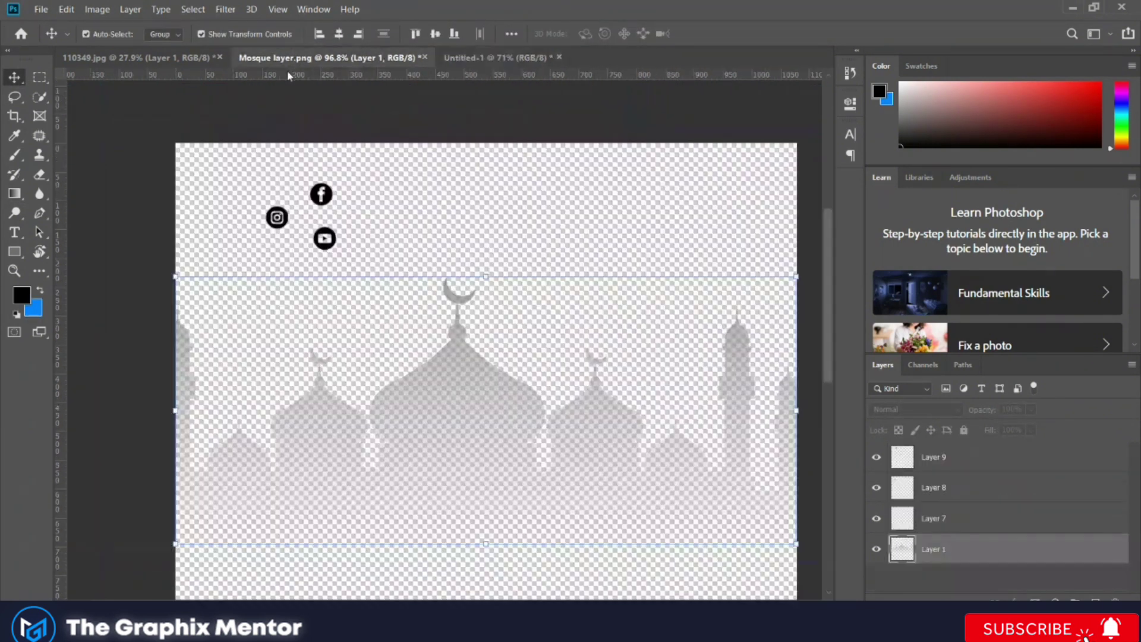
click(321, 194)
scroll(306, 221, up, 3)
drag(265, 234, 281, 190)
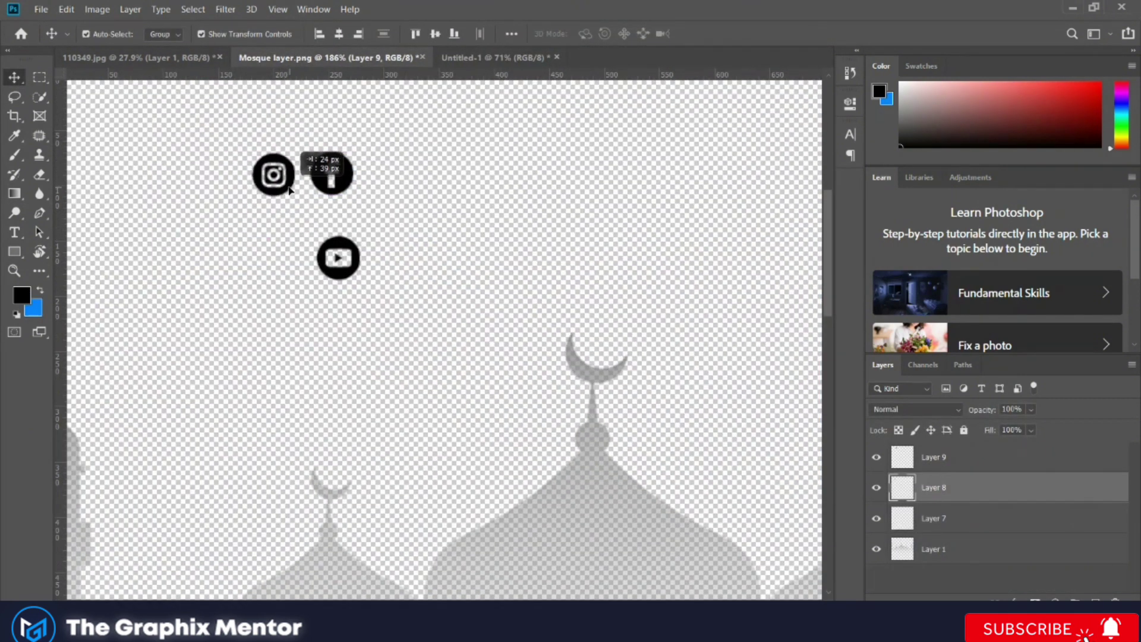
mouse_move(350, 262)
mouse_down()
mouse_move(410, 178)
mouse_move(261, 155)
mouse_up()
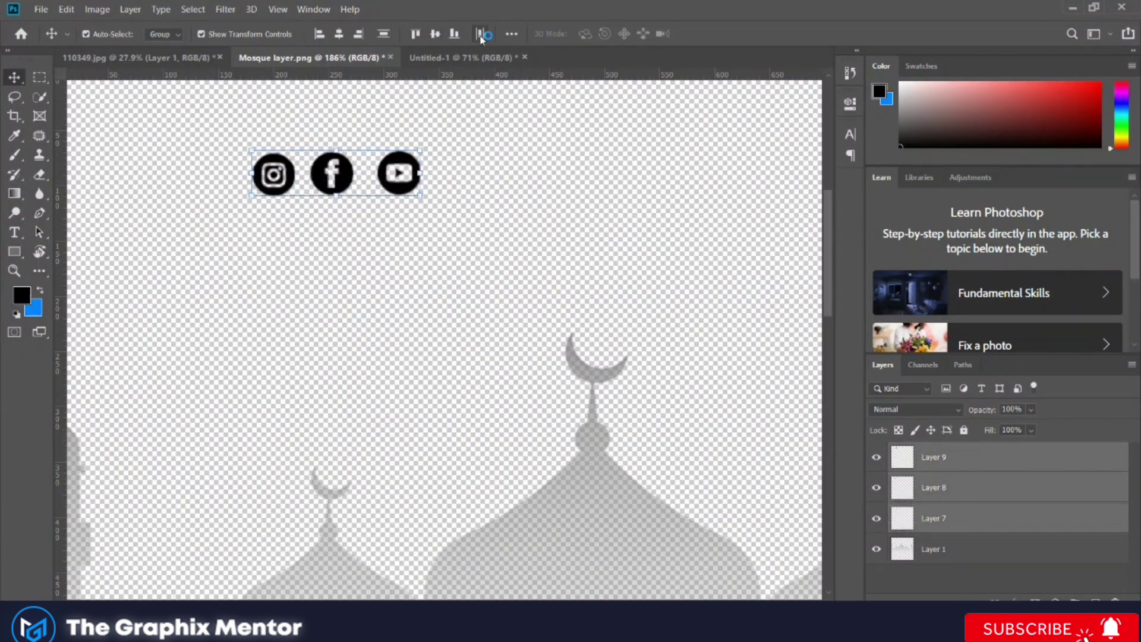
click(421, 34)
key(ctrl+z)
click(512, 34)
click(558, 169)
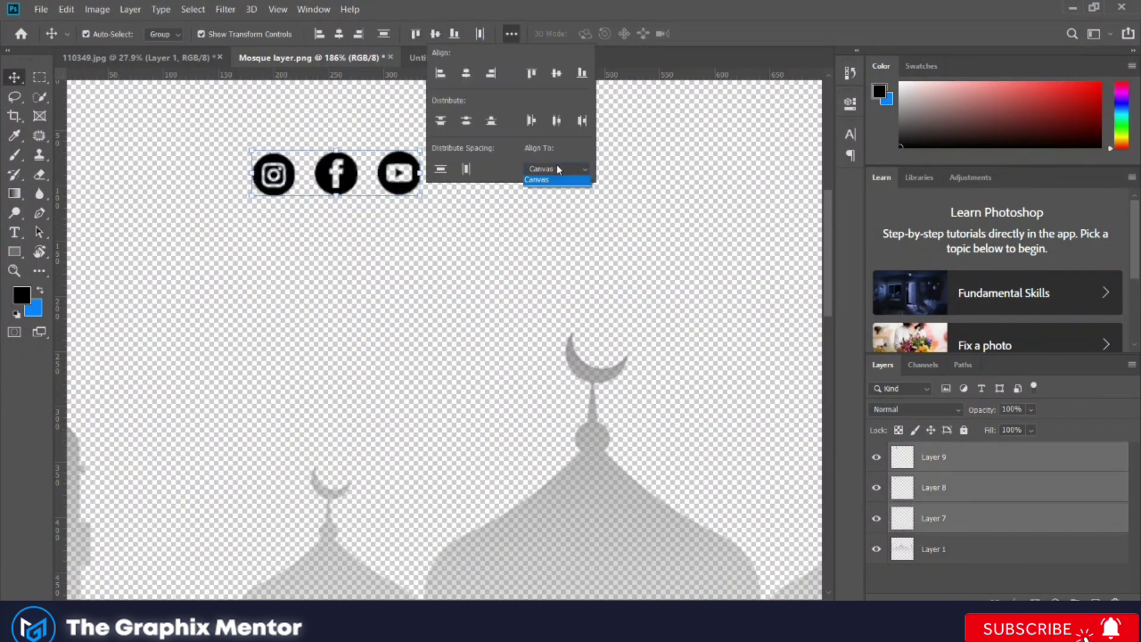
click(437, 36)
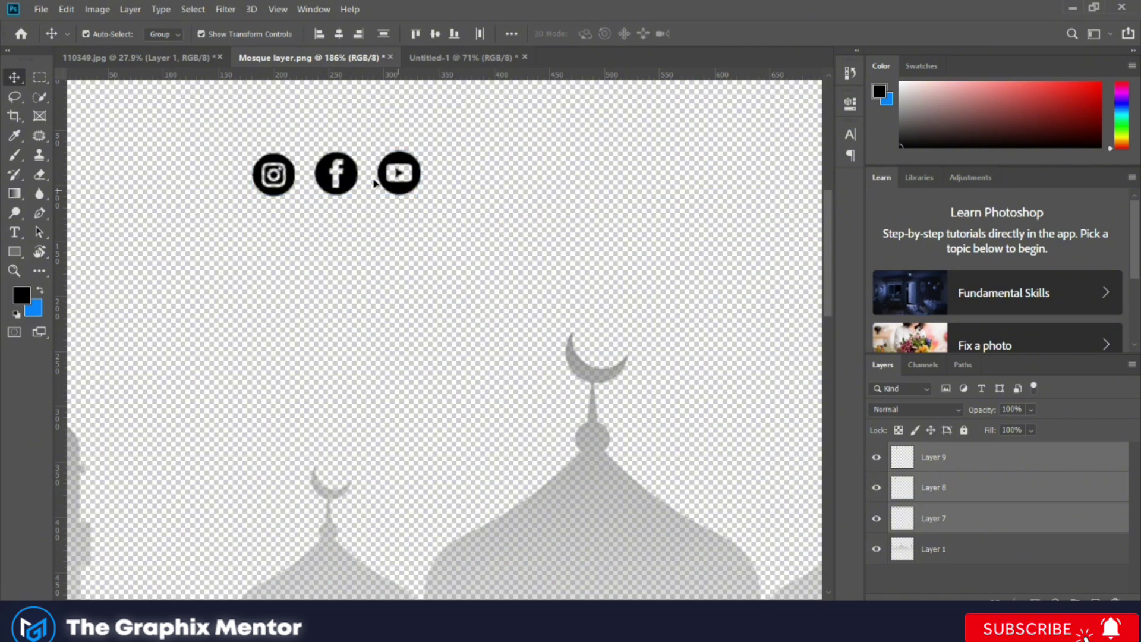
Copy the icons to Untitled-1's bottom-right, scale them to about 94%, and group them
drag(374, 183, 604, 532)
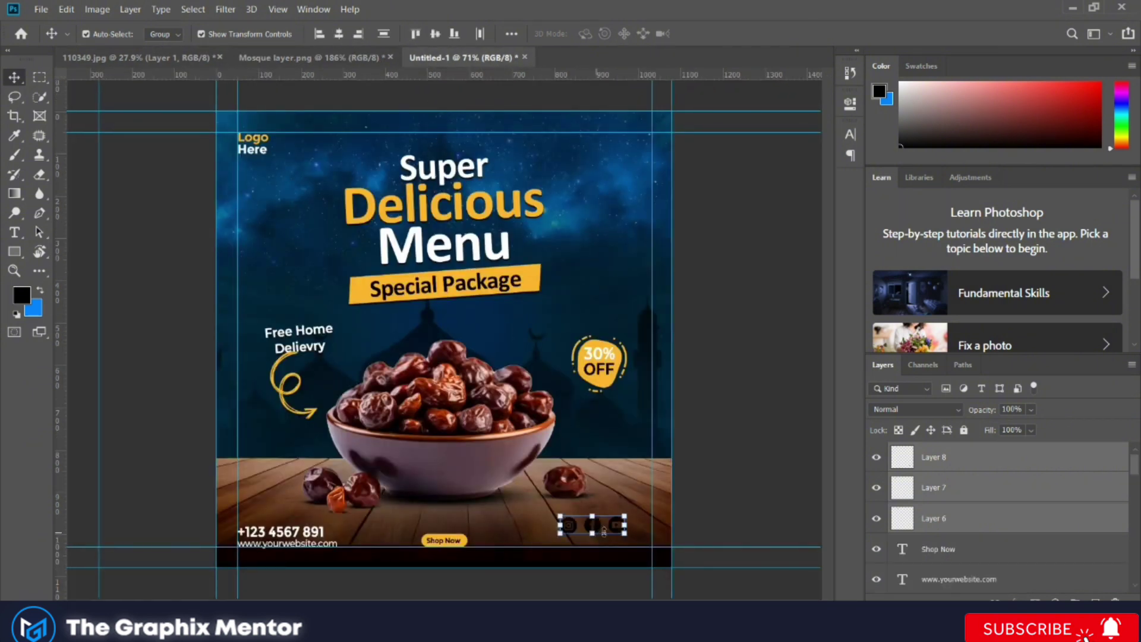
scroll(604, 532, up, 3)
scroll(604, 532, up, 3)
scroll(547, 380, up, 2)
drag(480, 387, 553, 424)
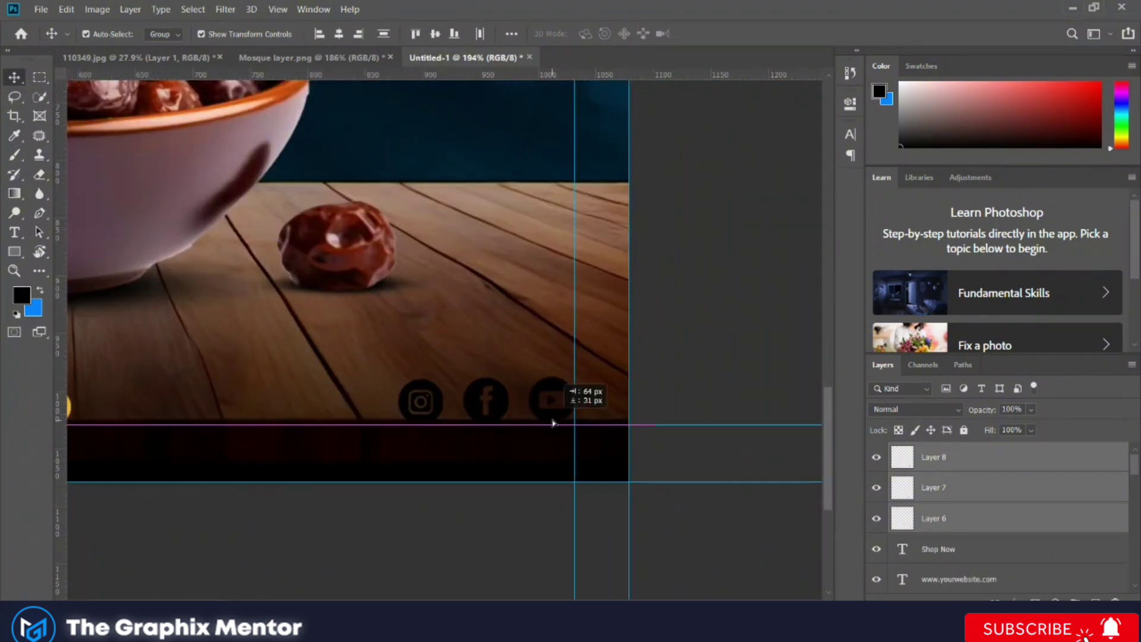
drag(486, 376, 487, 378)
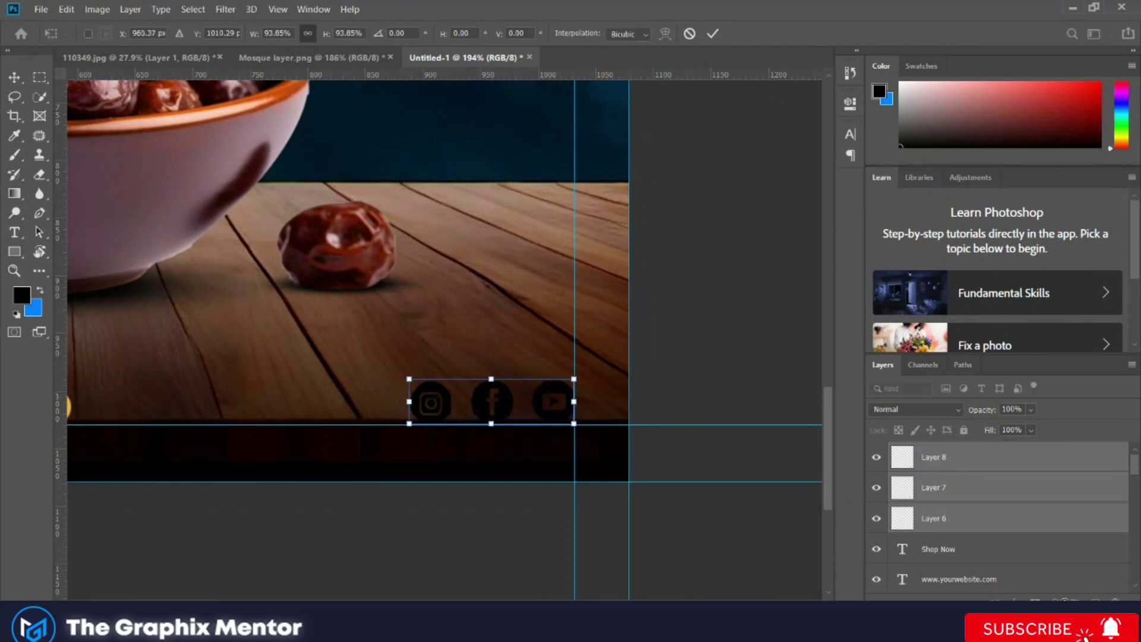
key(Return)
key(ctrl+g)
Turn the icons white with a Levels layer clipped to the group, output black at 255
click(1015, 598)
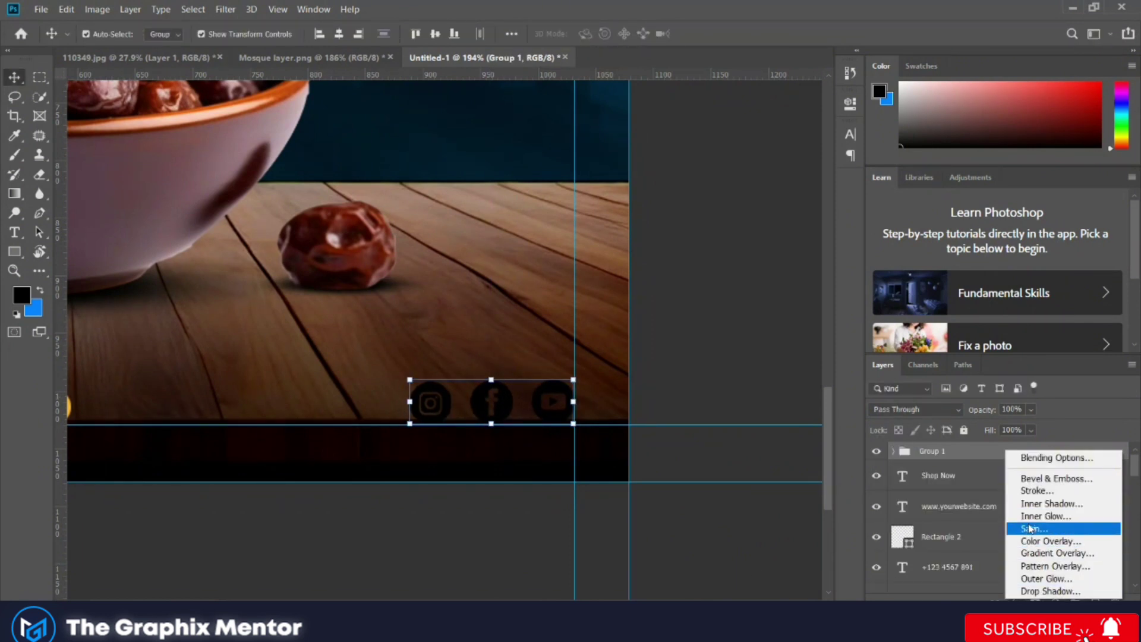
key(Escape)
click(1055, 598)
click(1034, 400)
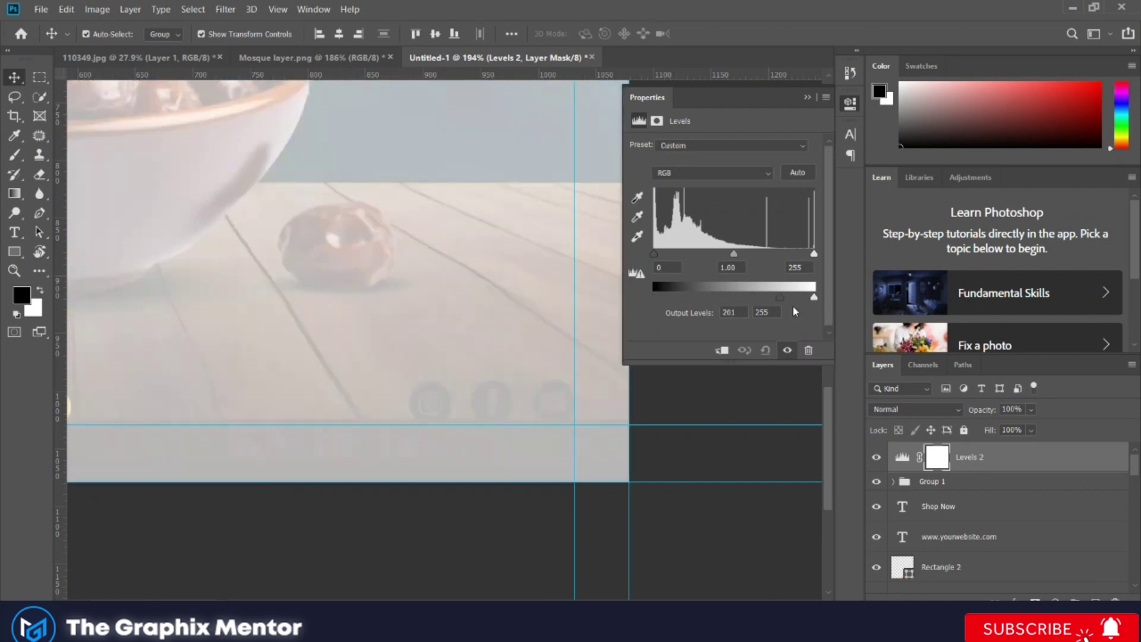
drag(654, 298, 814, 297)
click(722, 350)
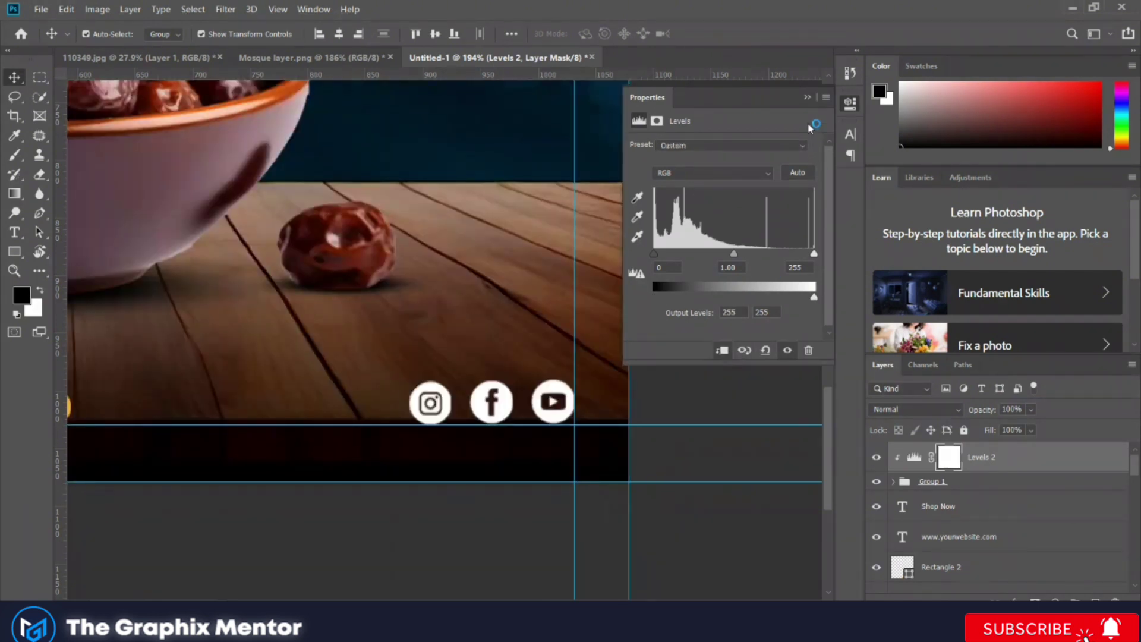
click(807, 97)
scroll(430, 424, down, 3)
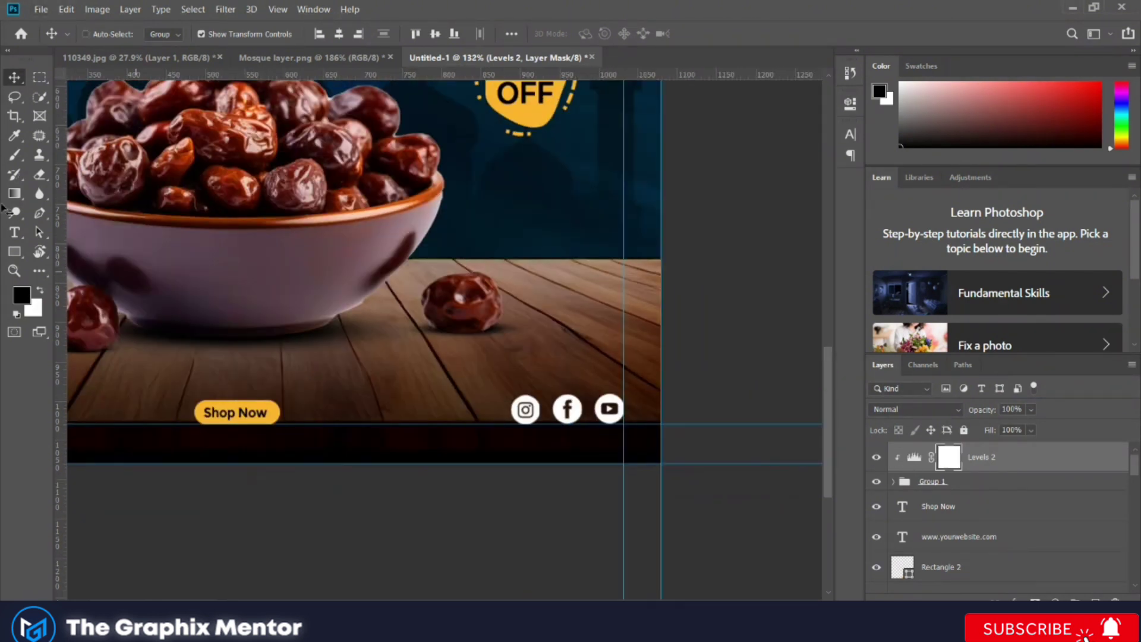
scroll(577, 333, up, 3)
scroll(583, 338, right, 2)
Draw a yellow-orange rectangle bar above the social icons
key(u)
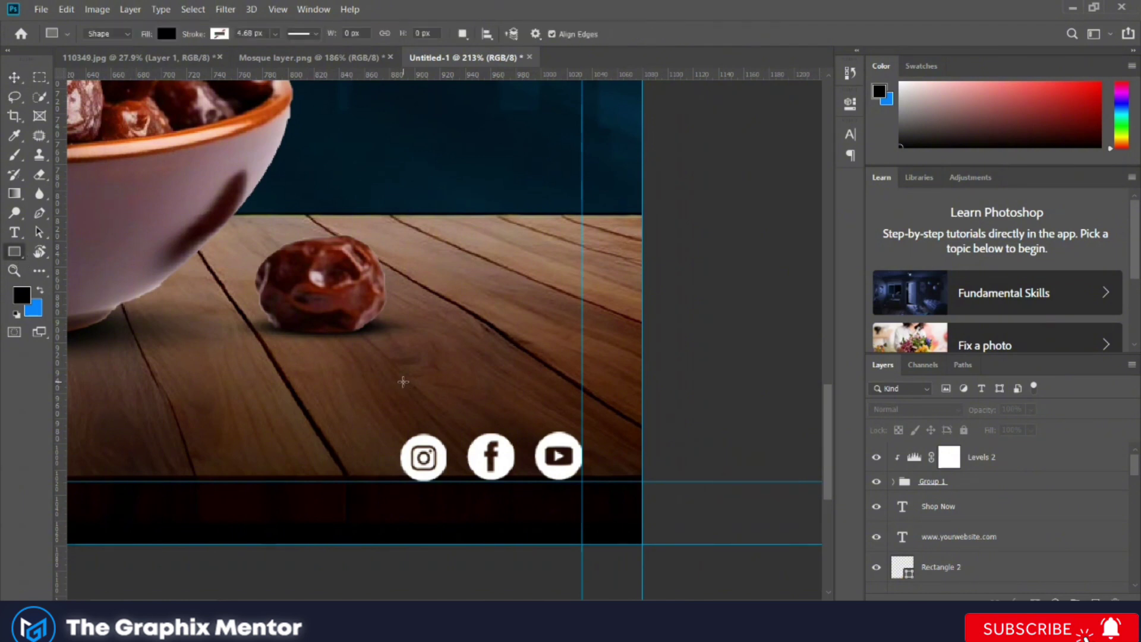
drag(402, 381, 571, 413)
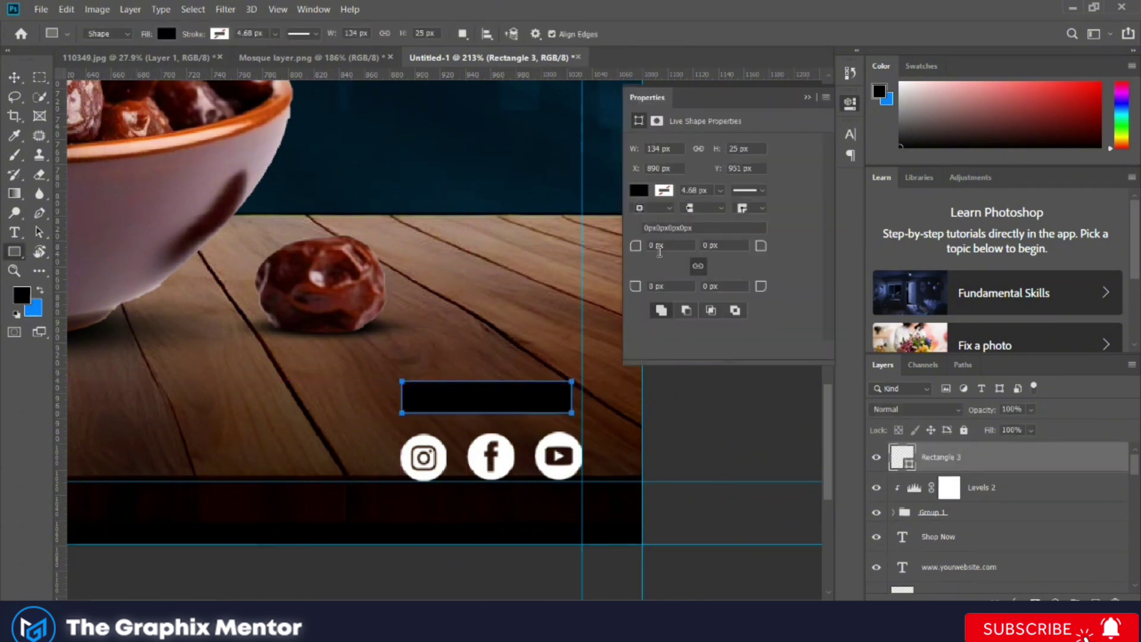
click(639, 190)
click(641, 269)
Alt-drag a copy of the Shop Now text onto the yellow bar
key(v)
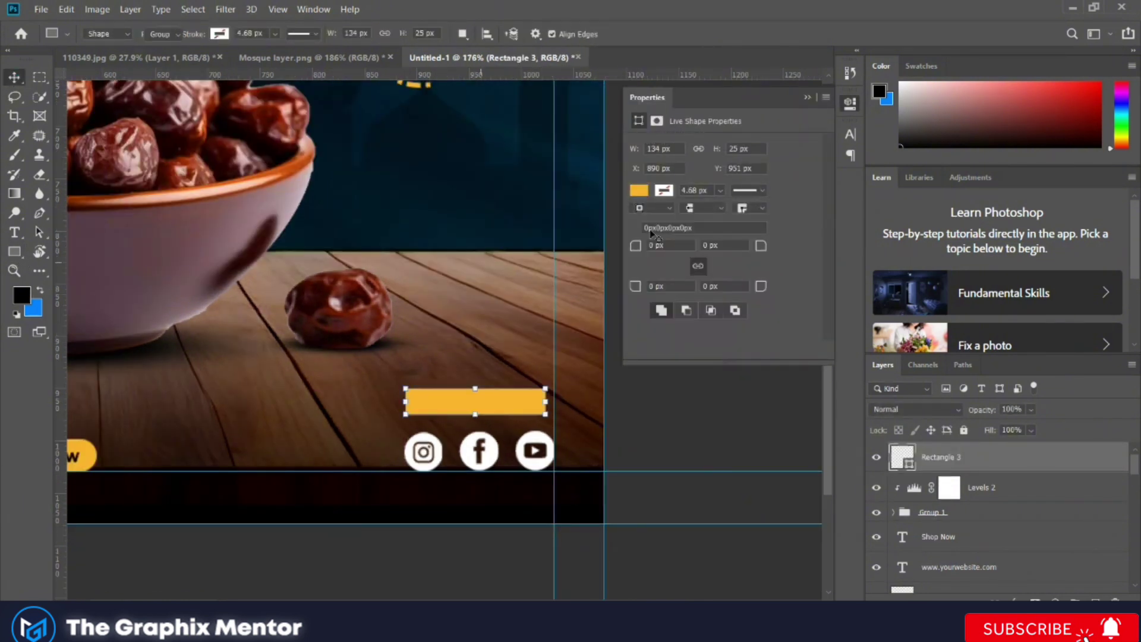
drag(77, 461, 523, 400)
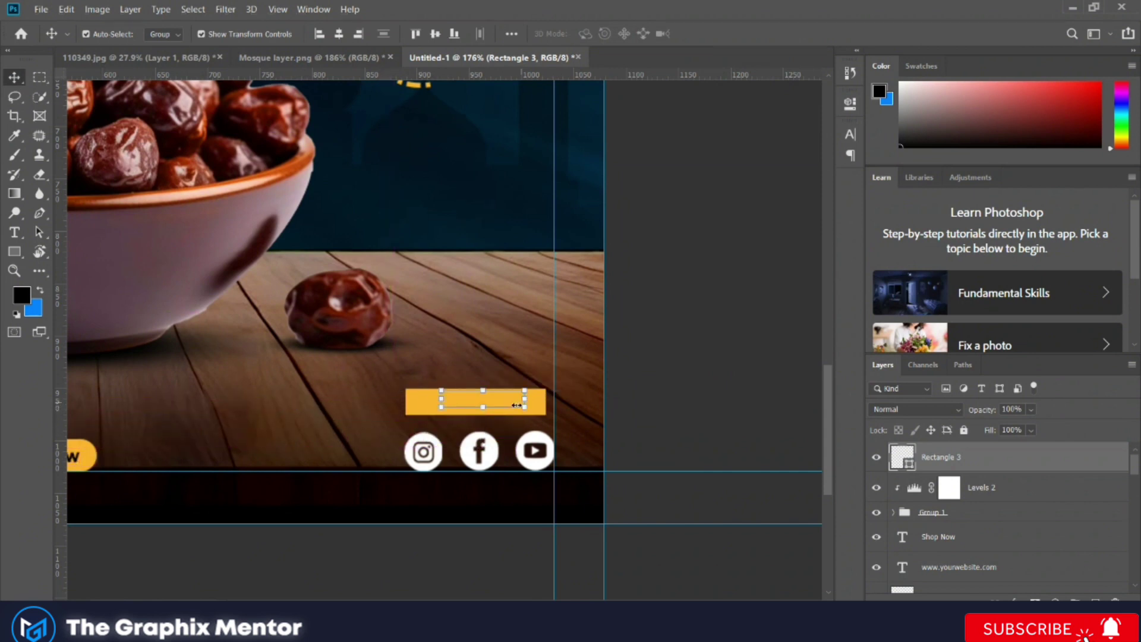
scroll(495, 436, up, 3)
scroll(495, 436, up, 2)
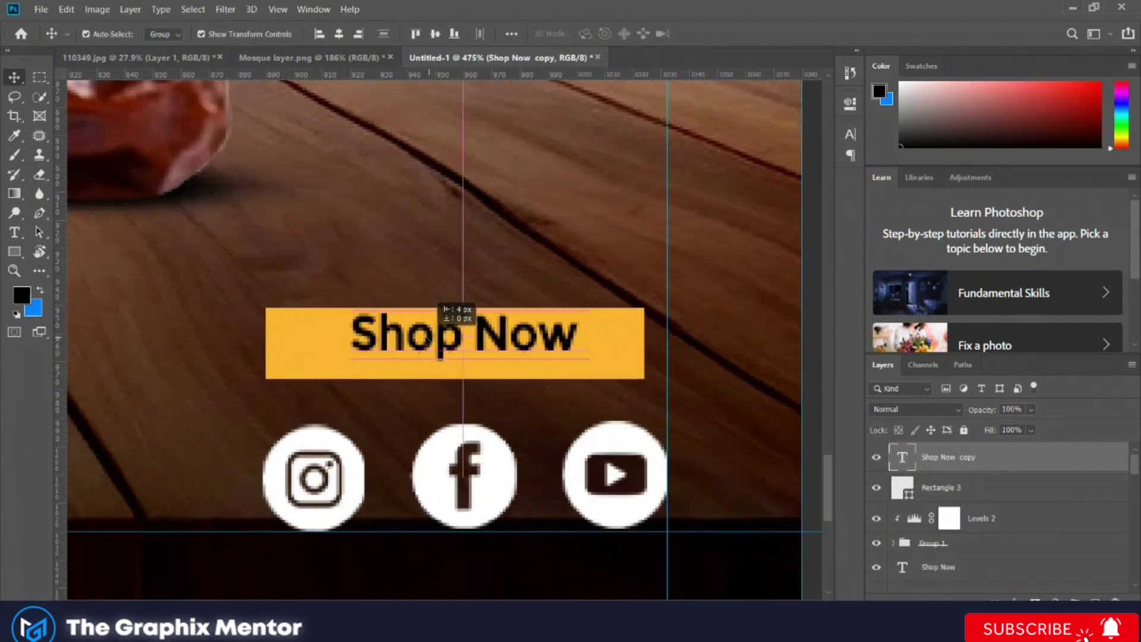
Change the copied text to read 'Follow Us'
double_click(428, 339)
key(ctrl+a)
text(Folow)
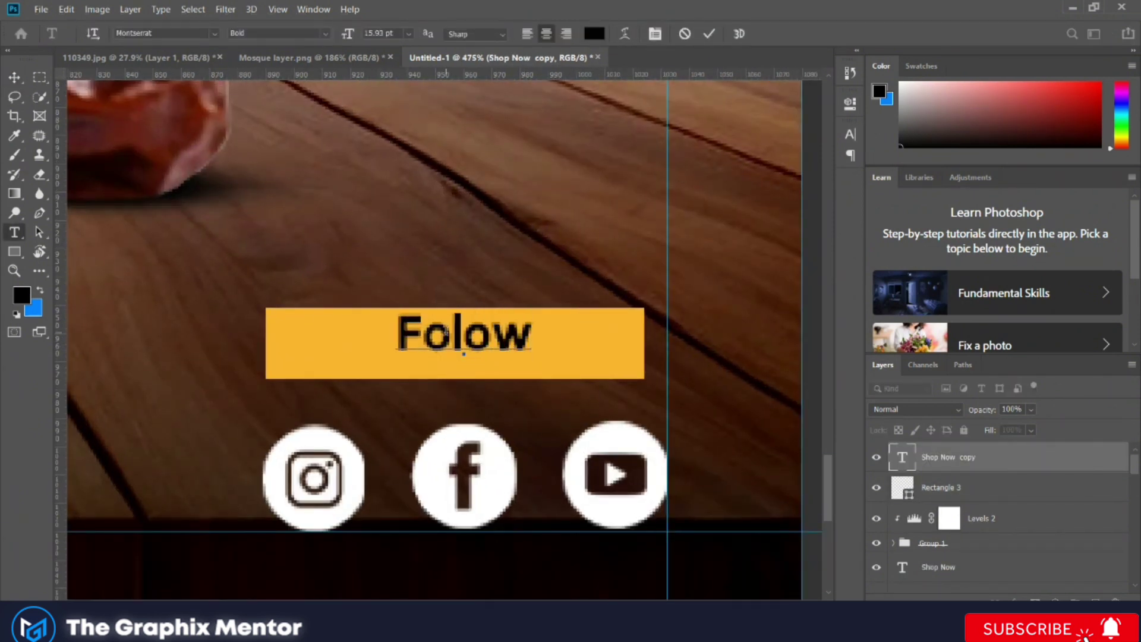
key(BackSpace)
key(BackSpace)
text(low US)
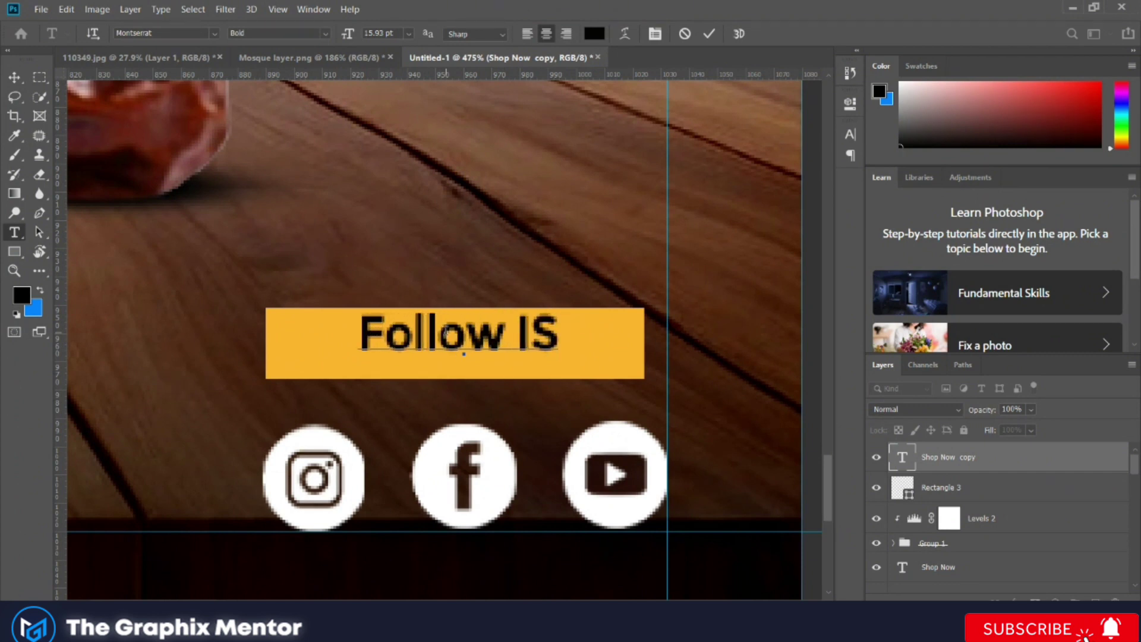
key(BackSpace)
key(BackSpace)
key(BackSpace)
text(Us)
Resize the Follow Us text to fit the bar and nudge it into place
key(ctrl+a)
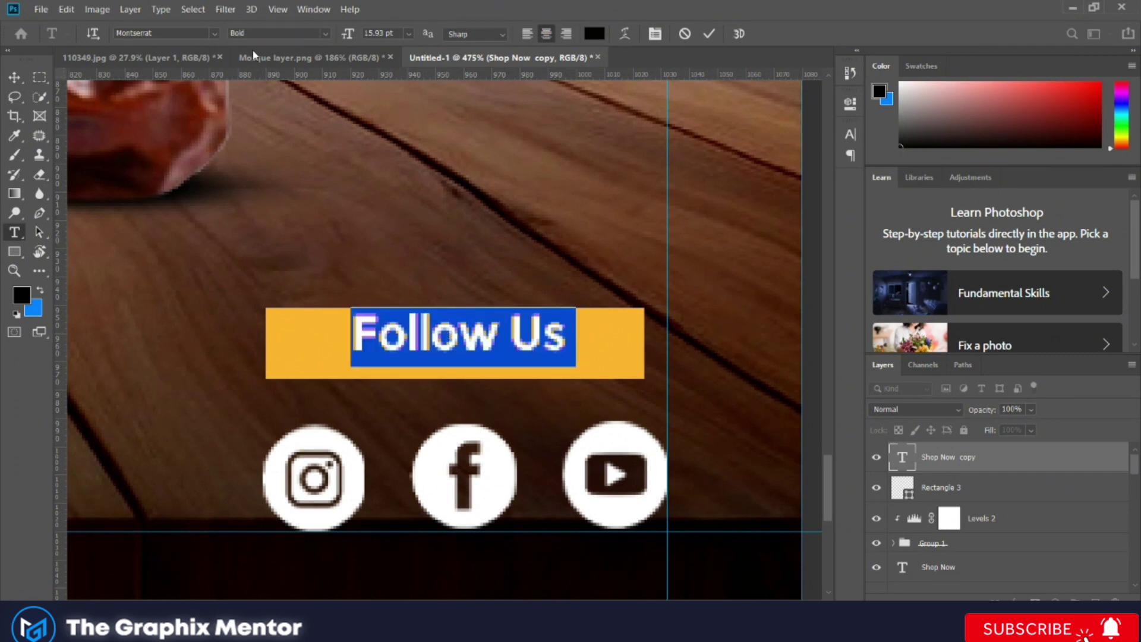
drag(360, 34, 339, 34)
key(ctrl+Return)
key(v)
drag(467, 350, 468, 353)
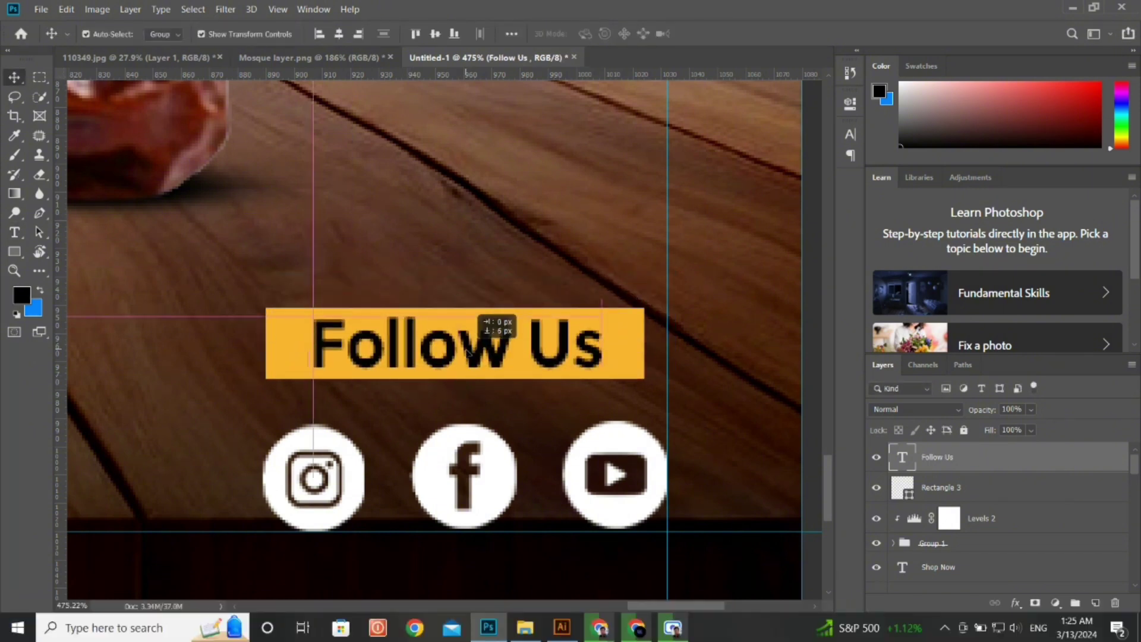
scroll(468, 353, down, 3)
scroll(505, 354, down, 2)
scroll(543, 355, up, 3)
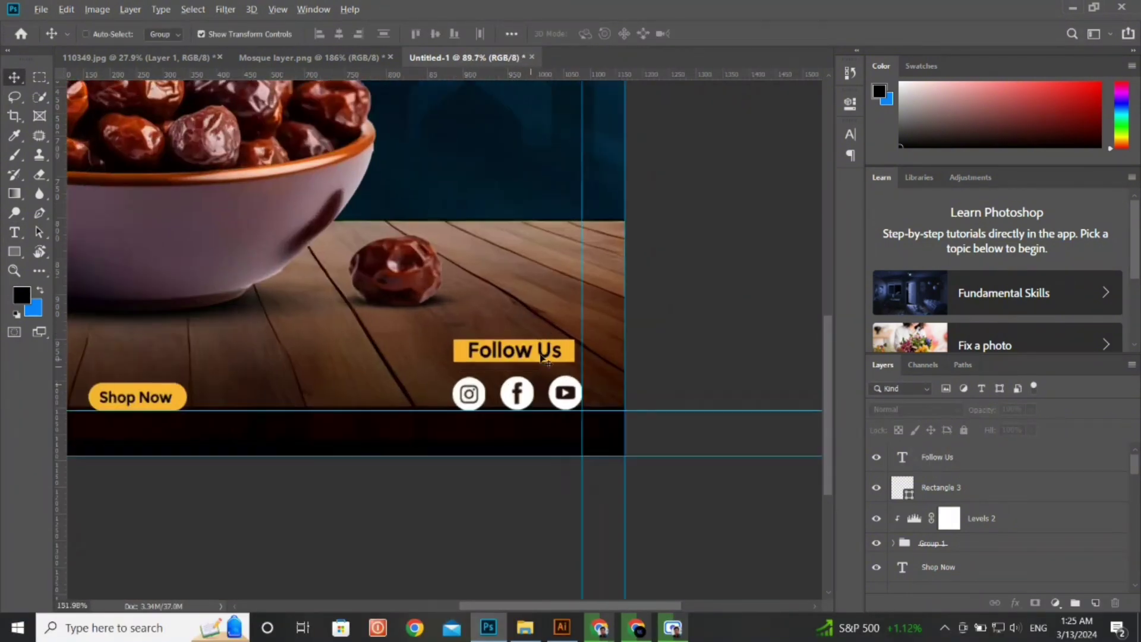
scroll(542, 355, up, 1)
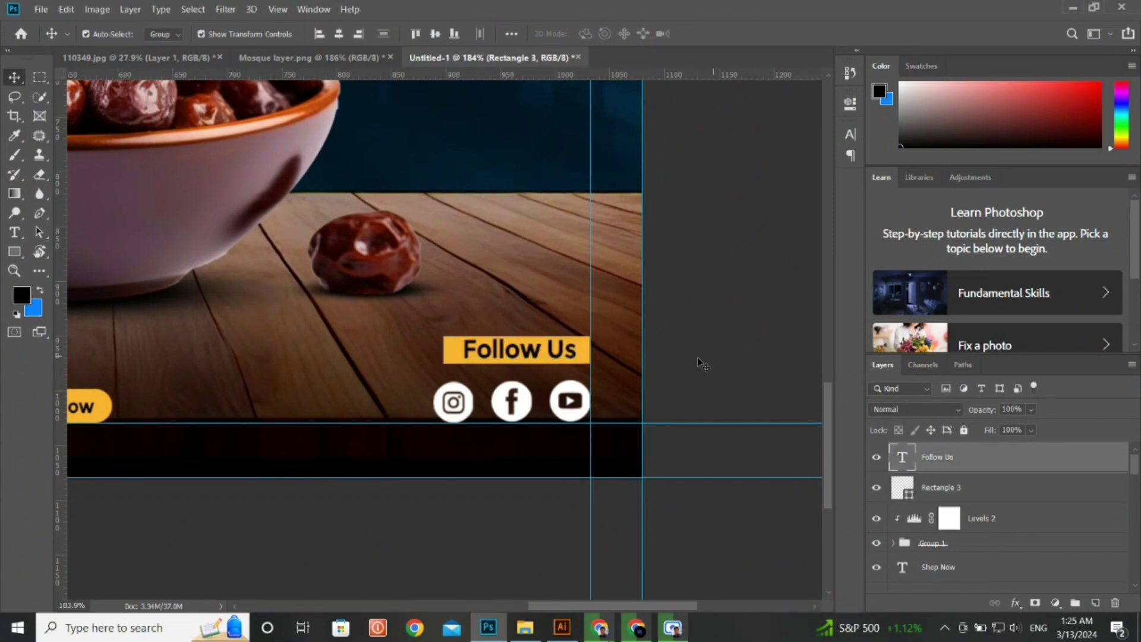
scroll(684, 386, down, 3)
scroll(652, 419, down, 3)
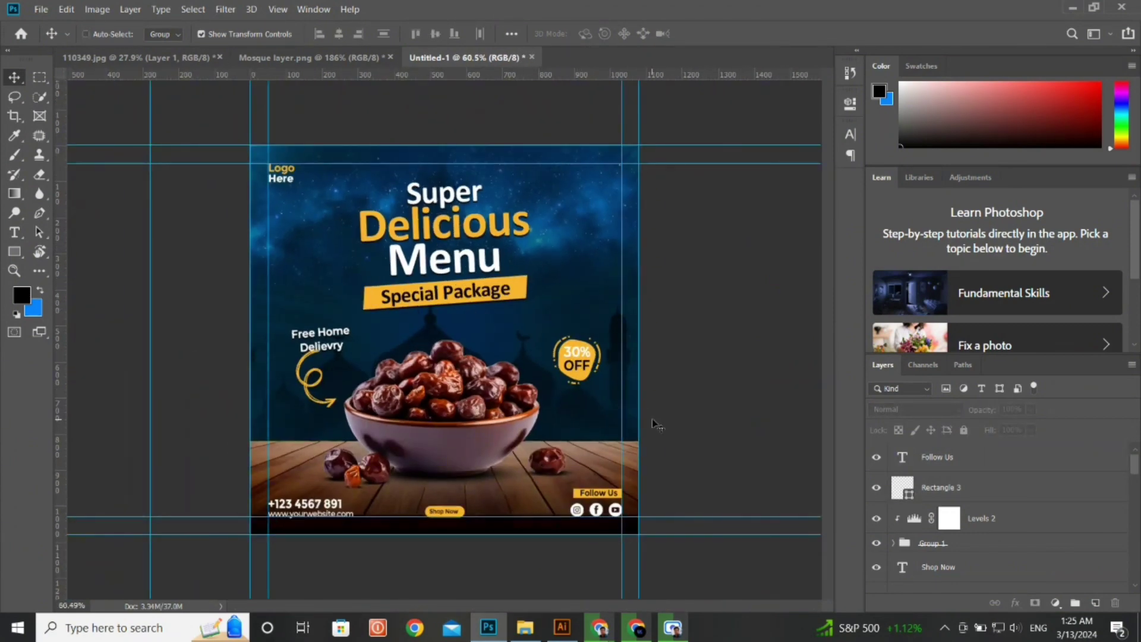
scroll(652, 419, down, 3)
scroll(651, 418, up, 3)
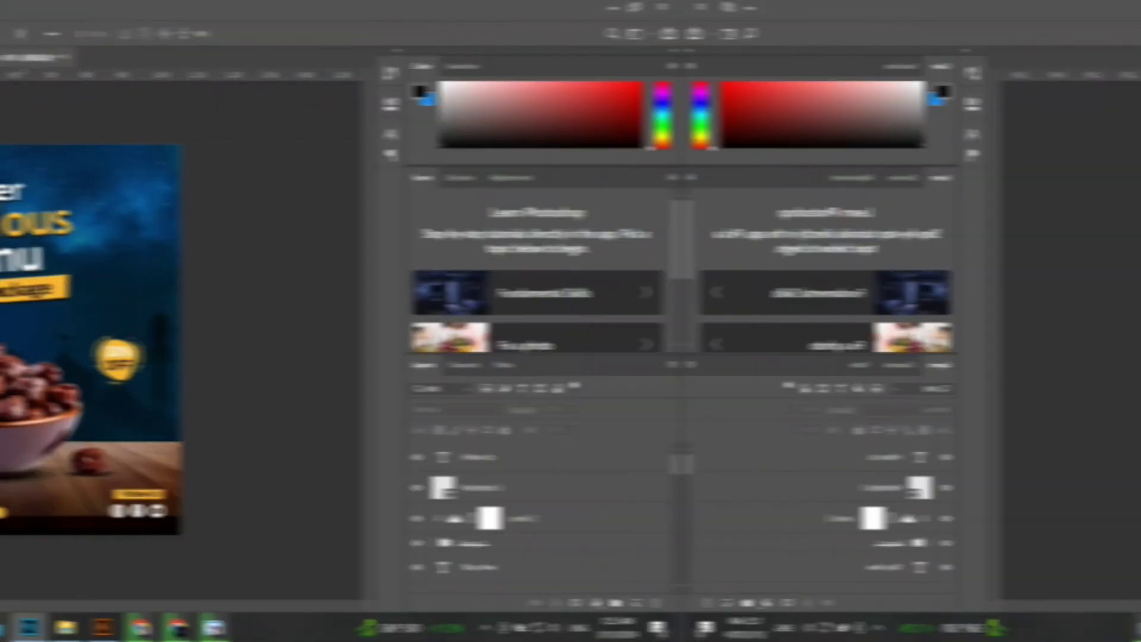